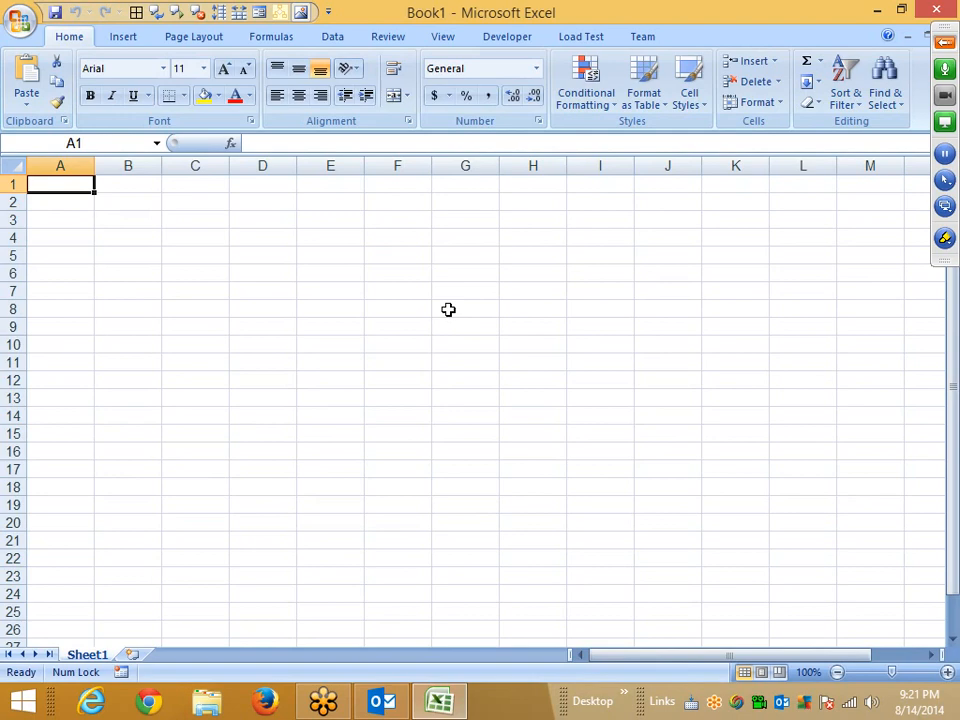
{"action": "left_click", "coordinate": [945, 44]}
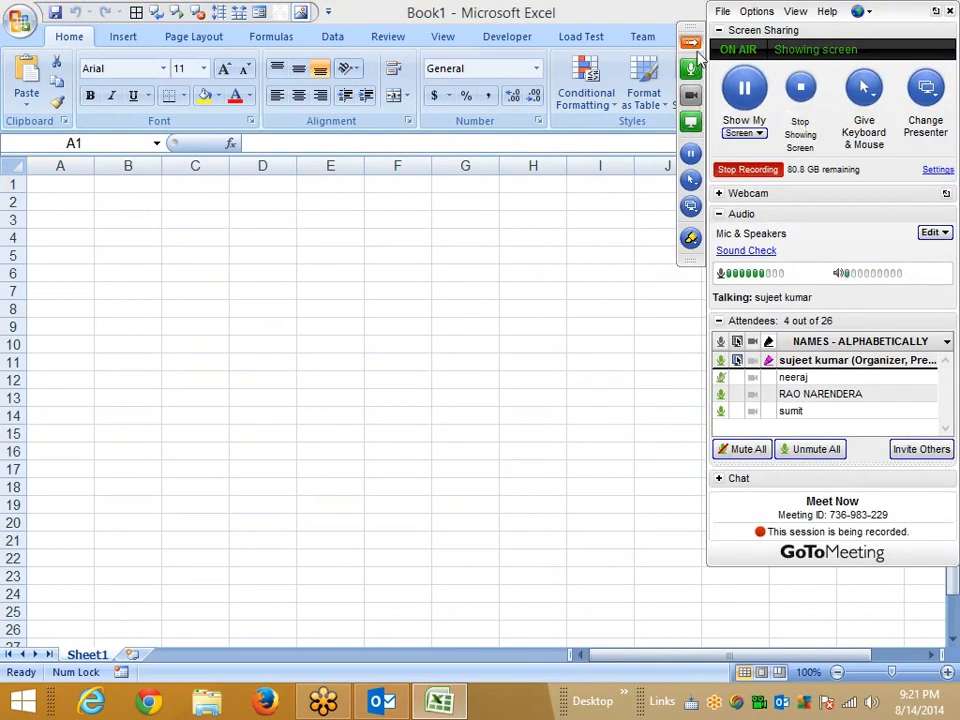
{"action": "left_click", "coordinate": [724, 416]}
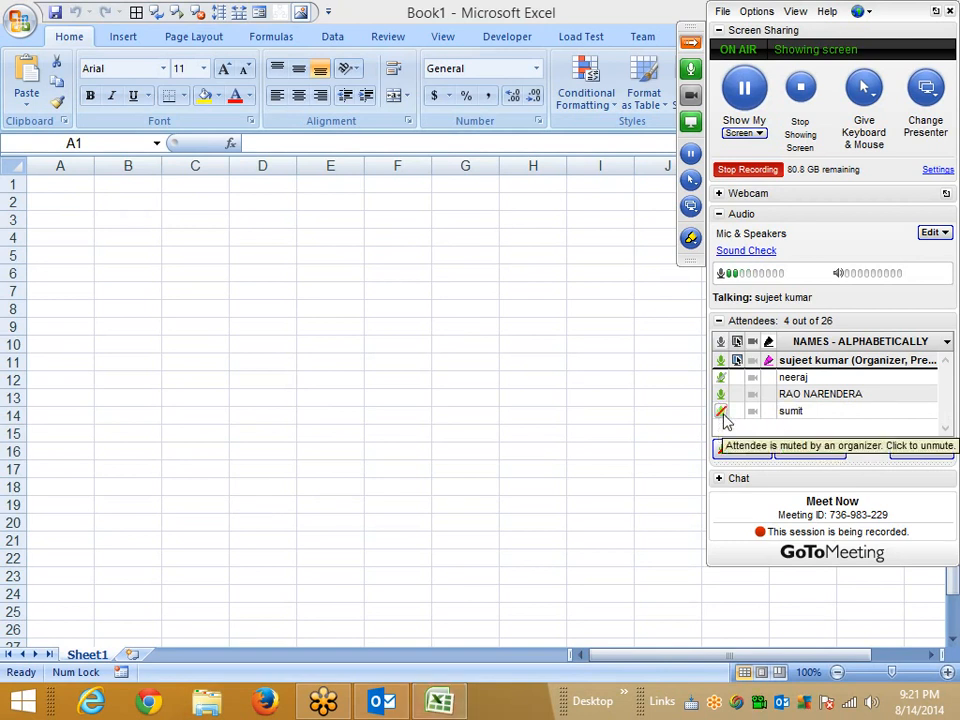
{"action": "left_click", "coordinate": [692, 45]}
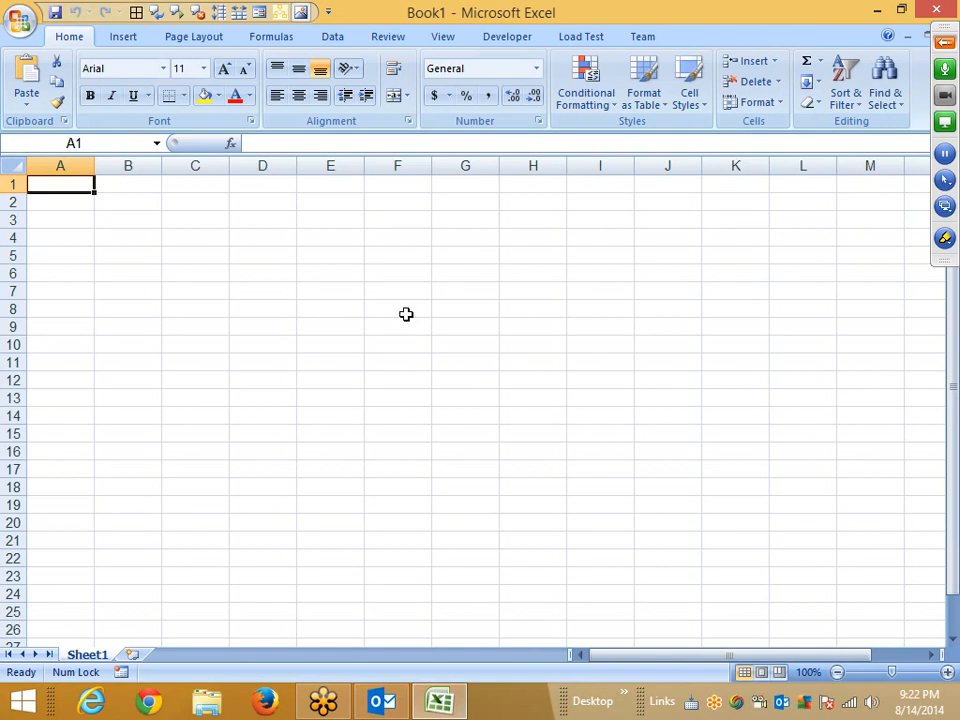
Insert two new worksheets after Sheet1.
{"action": "left_click", "coordinate": [134, 655]}
{"action": "left_click", "coordinate": [189, 655]}
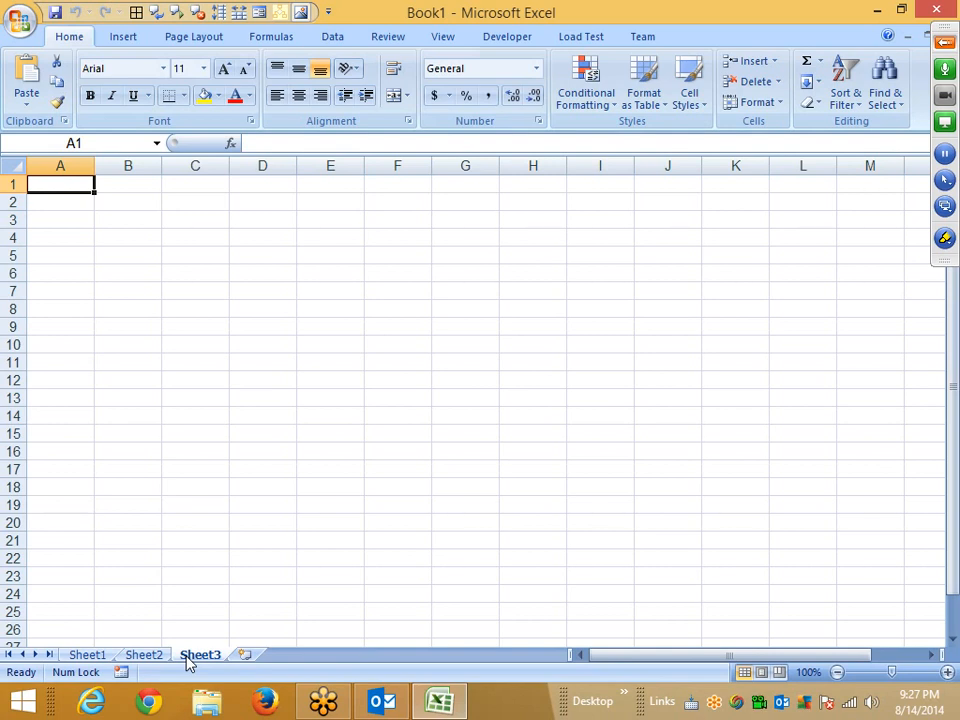
Open the recent workbook 'Invoice that calculates total1'.
{"action": "left_click", "coordinate": [940, 48]}
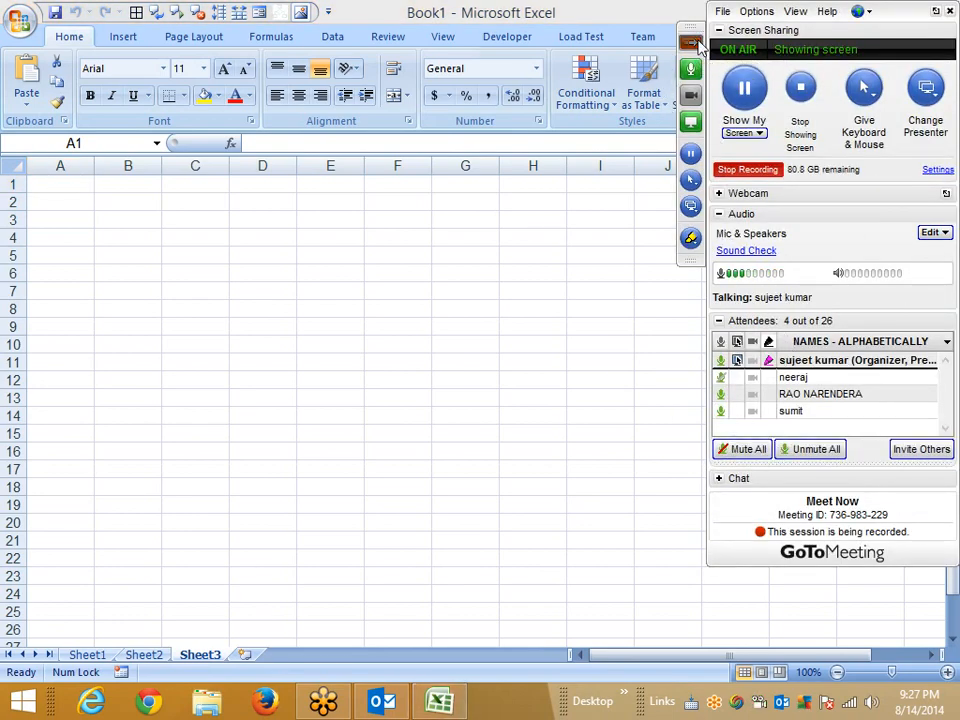
{"action": "left_click", "coordinate": [697, 47]}
{"action": "left_click", "coordinate": [22, 22]}
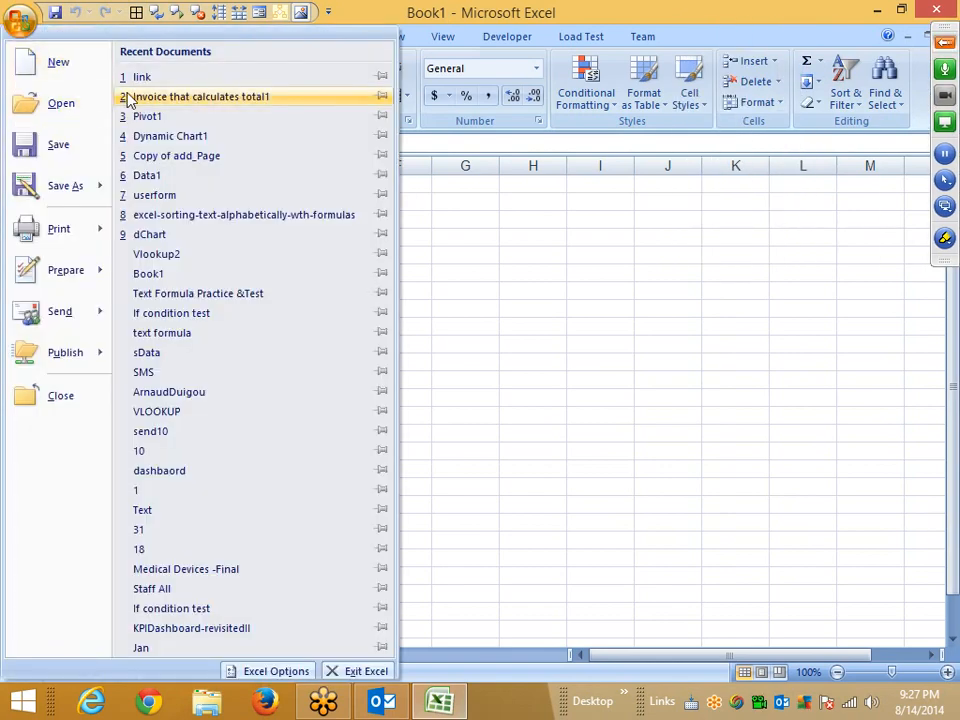
{"action": "left_click", "coordinate": [127, 97]}
Open the recent workbook 'Dynamic Chart1' and select the range B11:D20.
{"action": "left_click", "coordinate": [22, 22]}
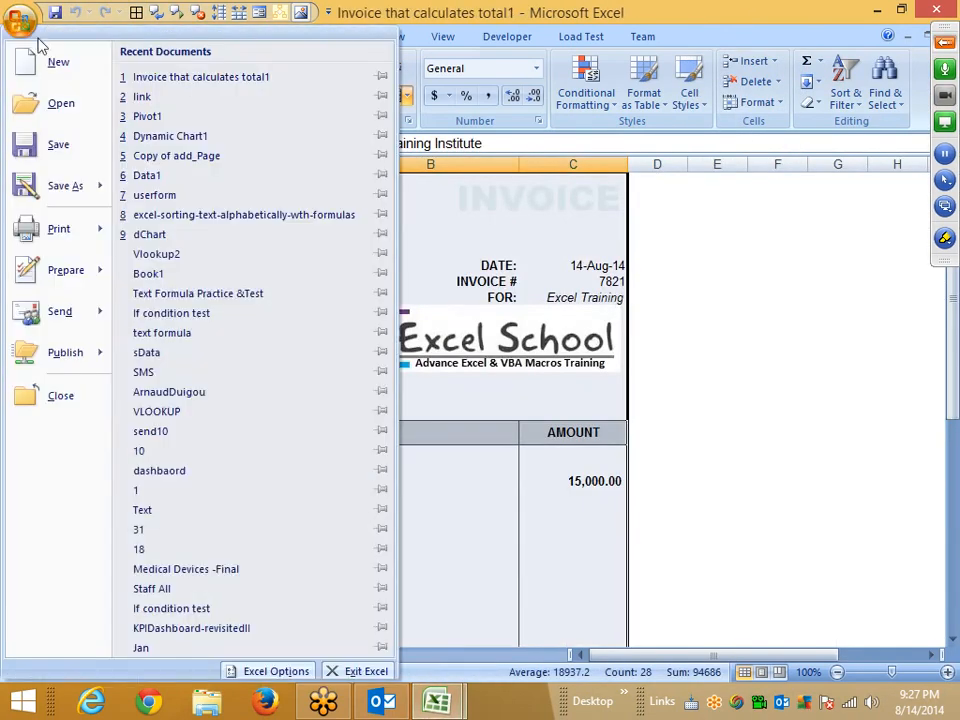
{"action": "left_click", "coordinate": [160, 136]}
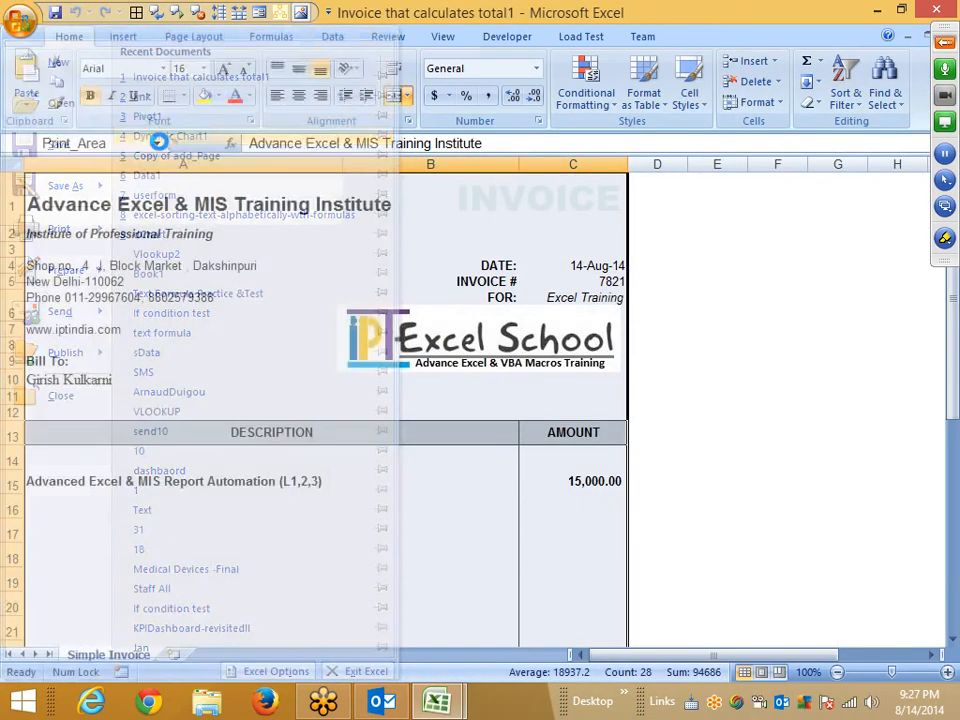
{"action": "left_click_drag", "start_coordinate": [130, 362], "coordinate": [287, 520]}
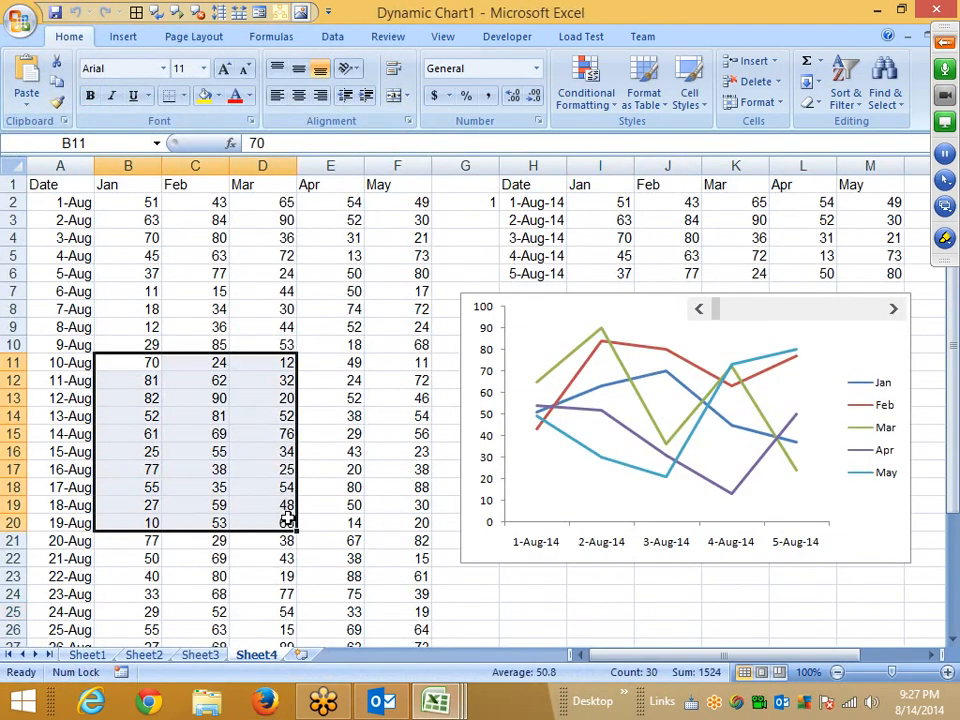
Scroll the dynamic chart with its scrollbar and review the monthly data on Sheet4.
{"action": "left_click", "coordinate": [765, 312]}
{"action": "left_click", "coordinate": [787, 317]}
{"action": "left_click", "coordinate": [770, 317]}
{"action": "left_click", "coordinate": [721, 316]}
{"action": "left_click", "coordinate": [370, 309]}
{"action": "scroll", "coordinate": [375, 330], "scroll_direction": "down", "scroll_amount": 4}
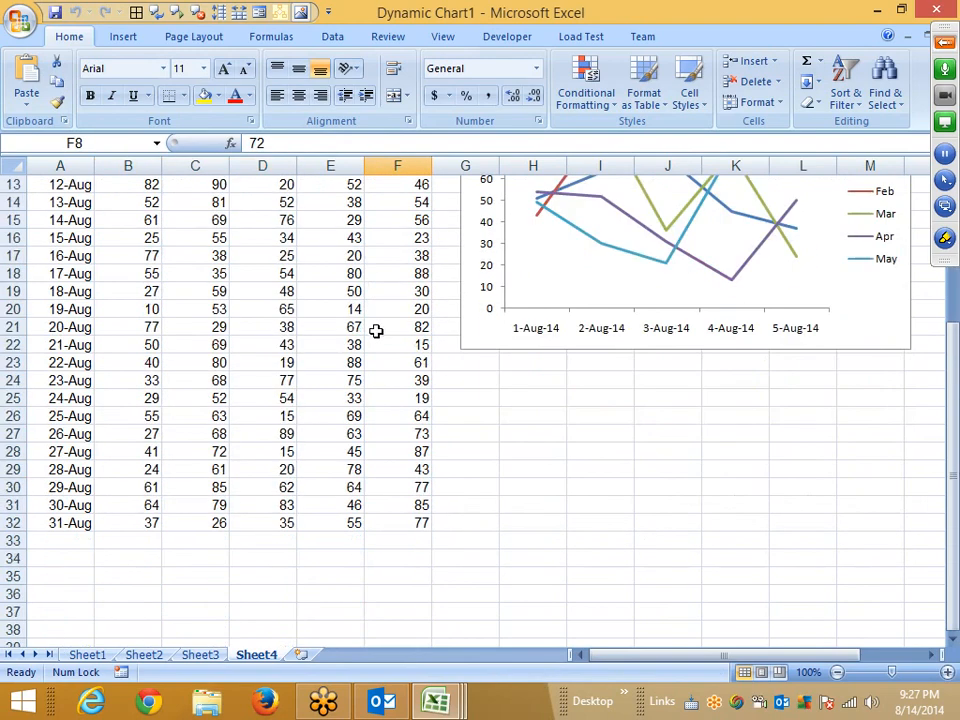
{"action": "scroll", "coordinate": [375, 330], "scroll_direction": "up", "scroll_amount": 4}
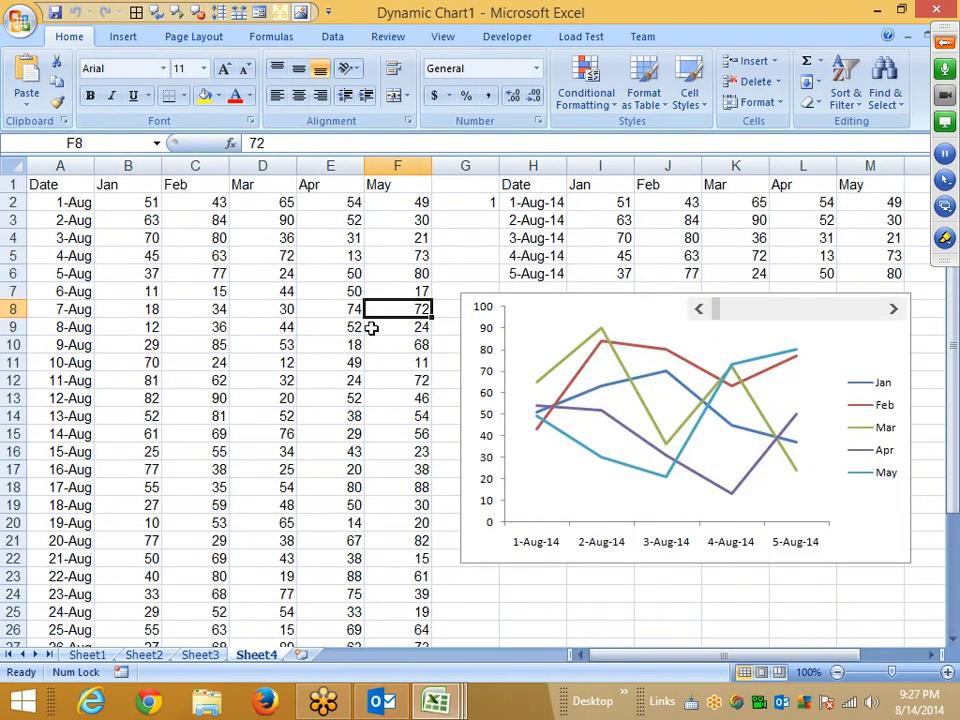
{"action": "left_click", "coordinate": [320, 309]}
{"action": "type", "text": "fgdf"}
{"action": "key", "text": "Escape"}
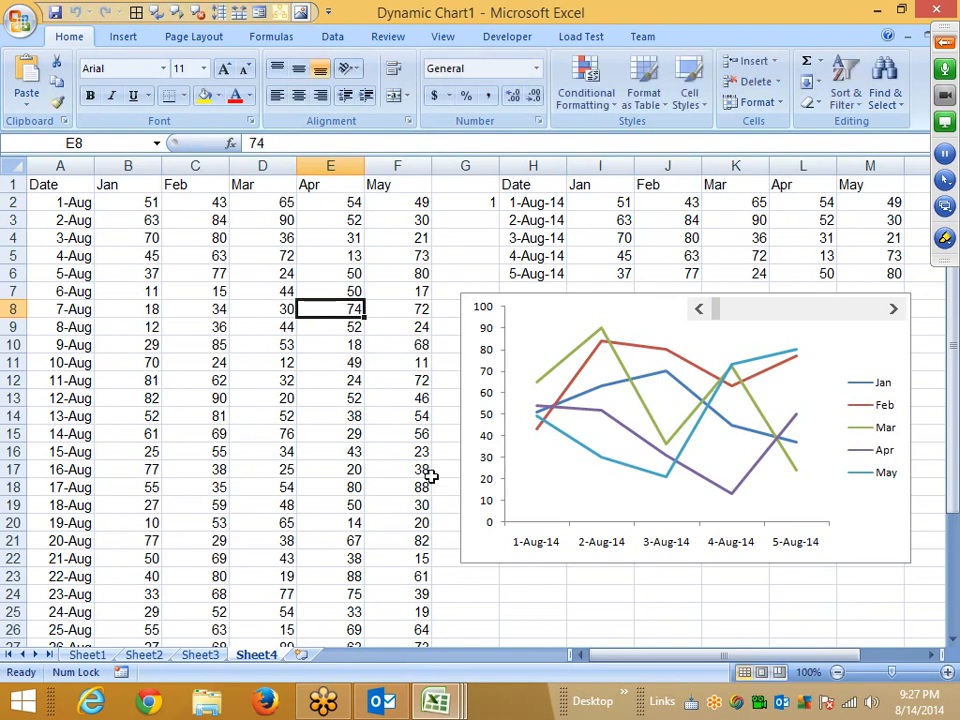
{"action": "right_click", "coordinate": [265, 664]}
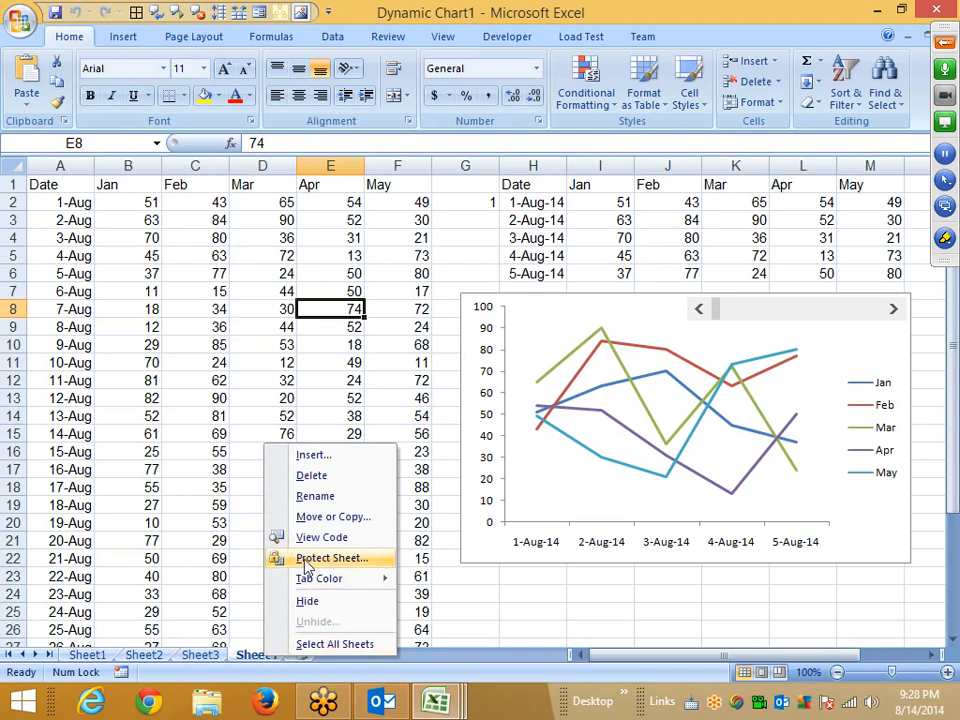
{"action": "left_click", "coordinate": [262, 330]}
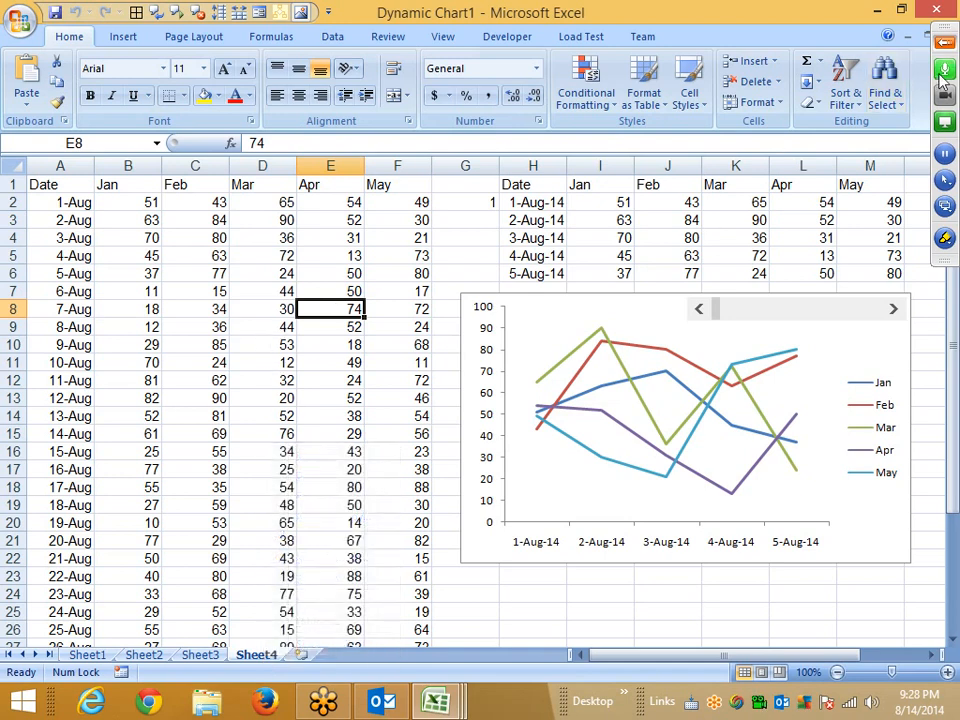
{"action": "left_click", "coordinate": [775, 106]}
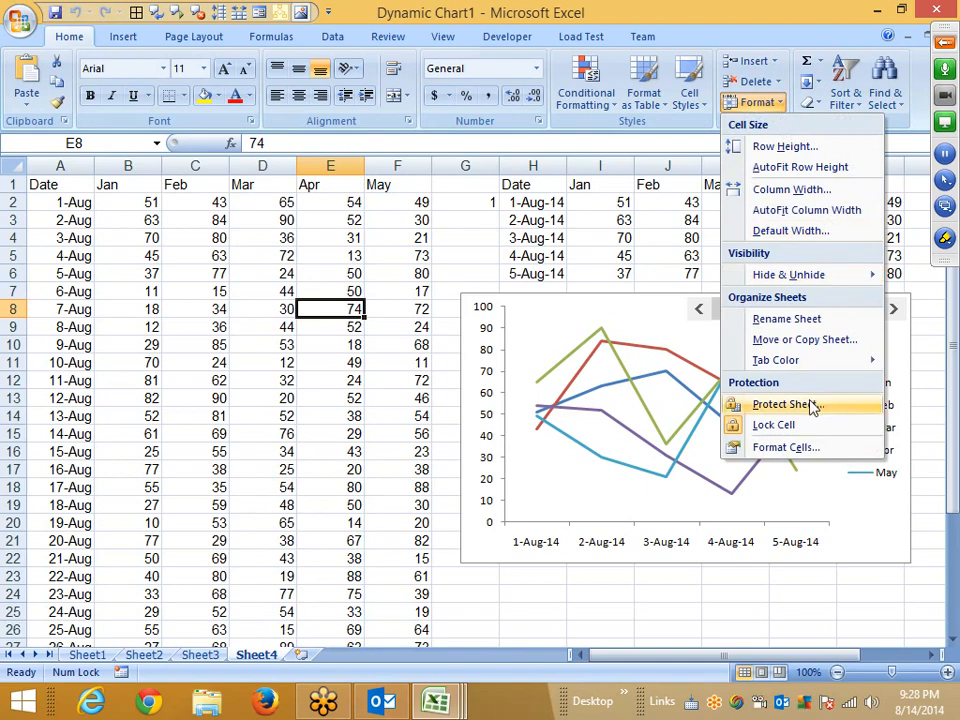
{"action": "left_click", "coordinate": [786, 404]}
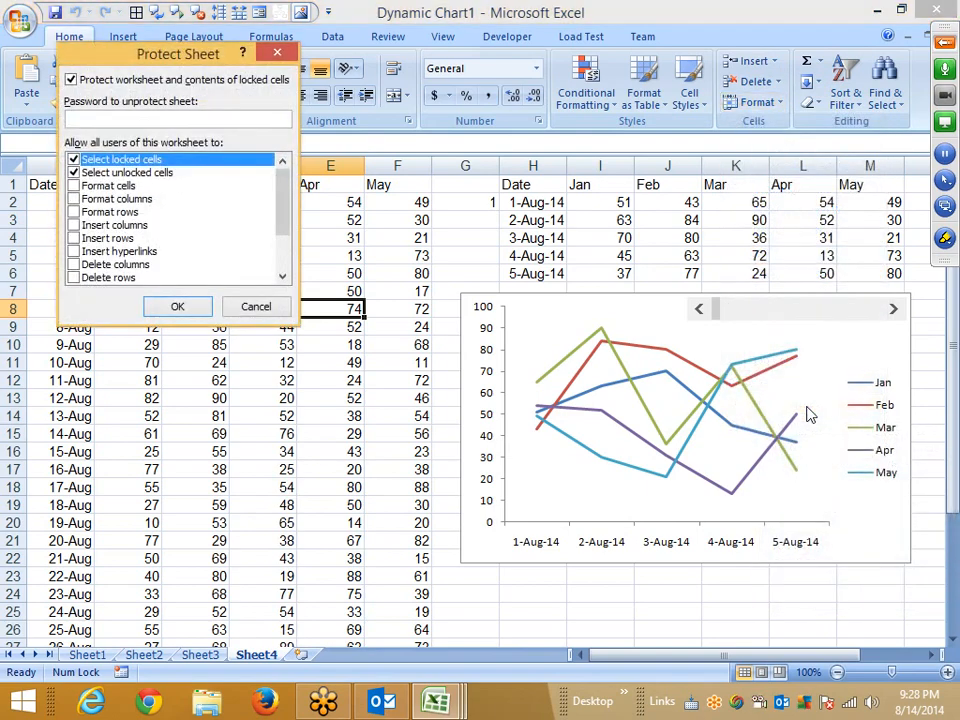
{"action": "left_click", "coordinate": [256, 306]}
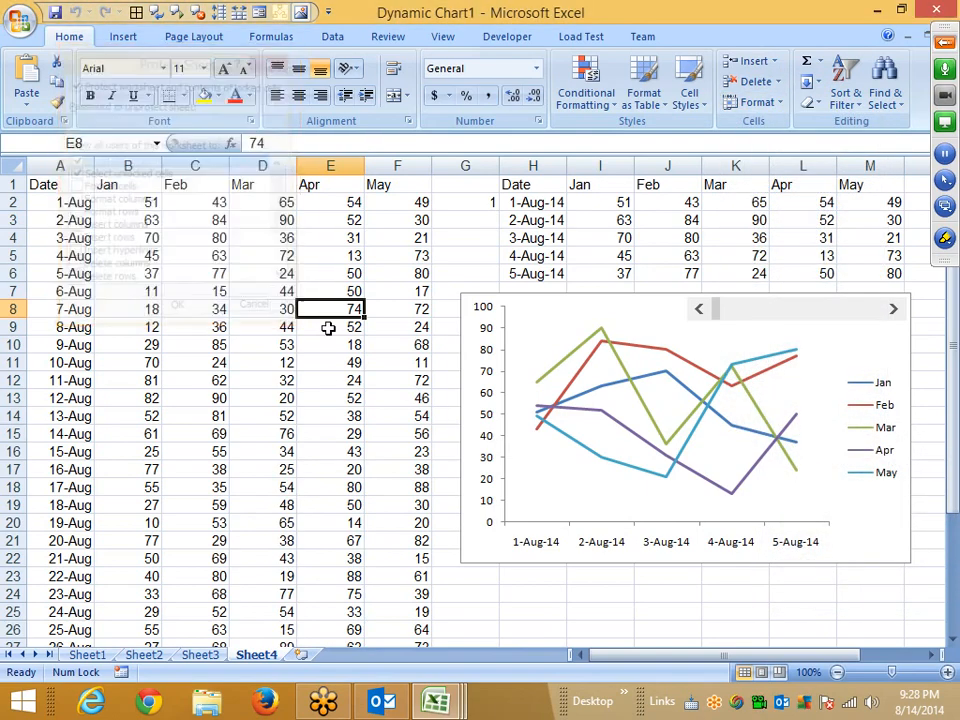
Protect Sheet4 with an unprotect password, re-entering the password to confirm.
{"action": "left_click", "coordinate": [330, 38]}
{"action": "left_click", "coordinate": [388, 36]}
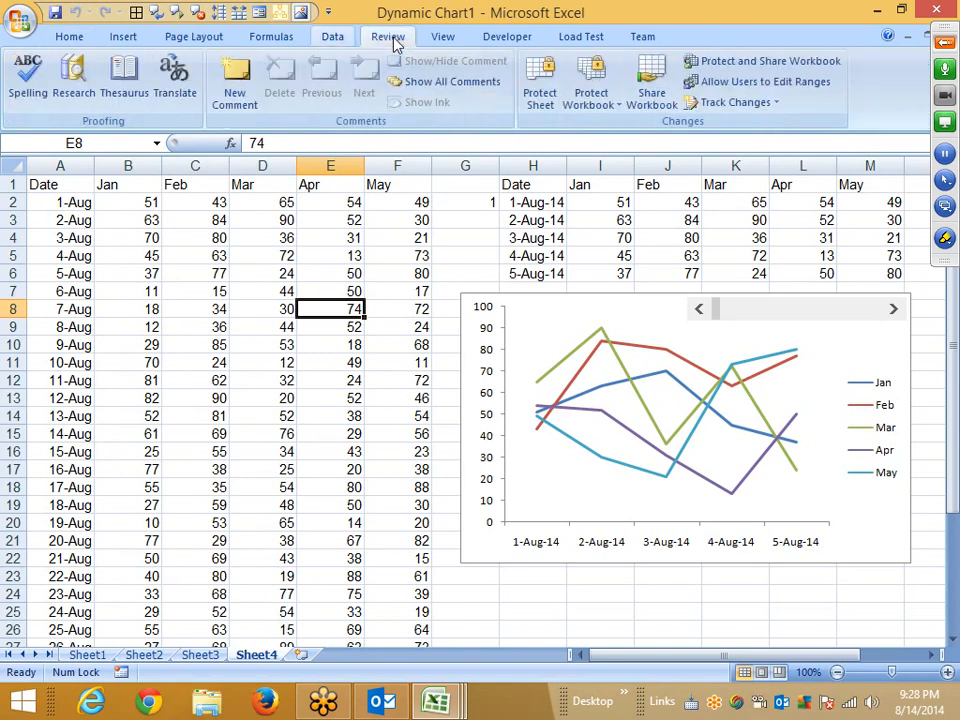
{"action": "left_click", "coordinate": [540, 92]}
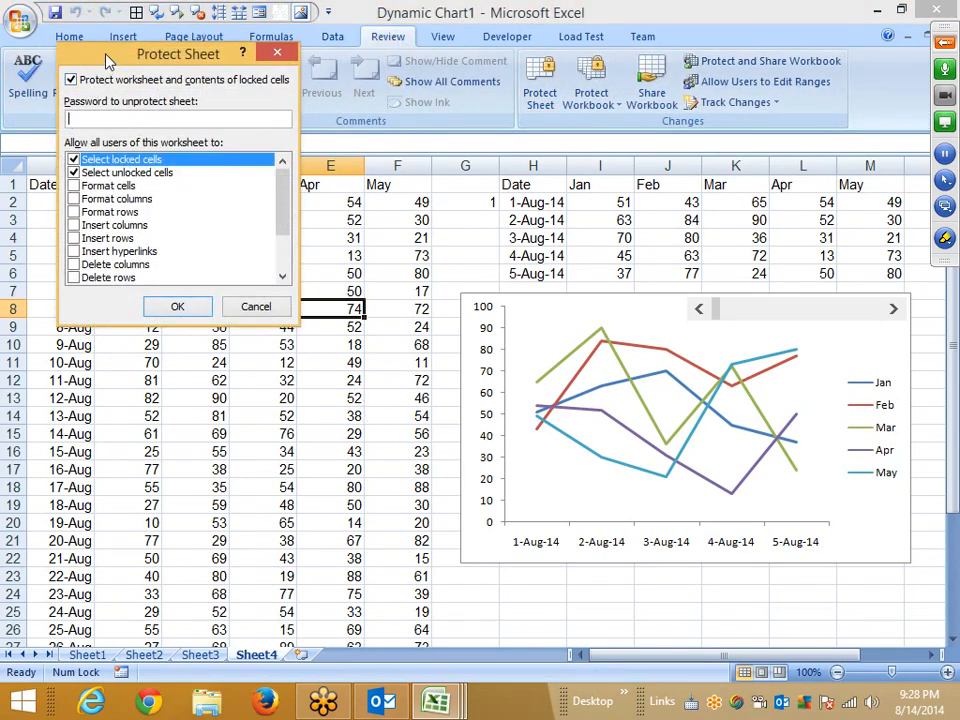
{"action": "left_click_drag", "start_coordinate": [108, 60], "coordinate": [199, 137]}
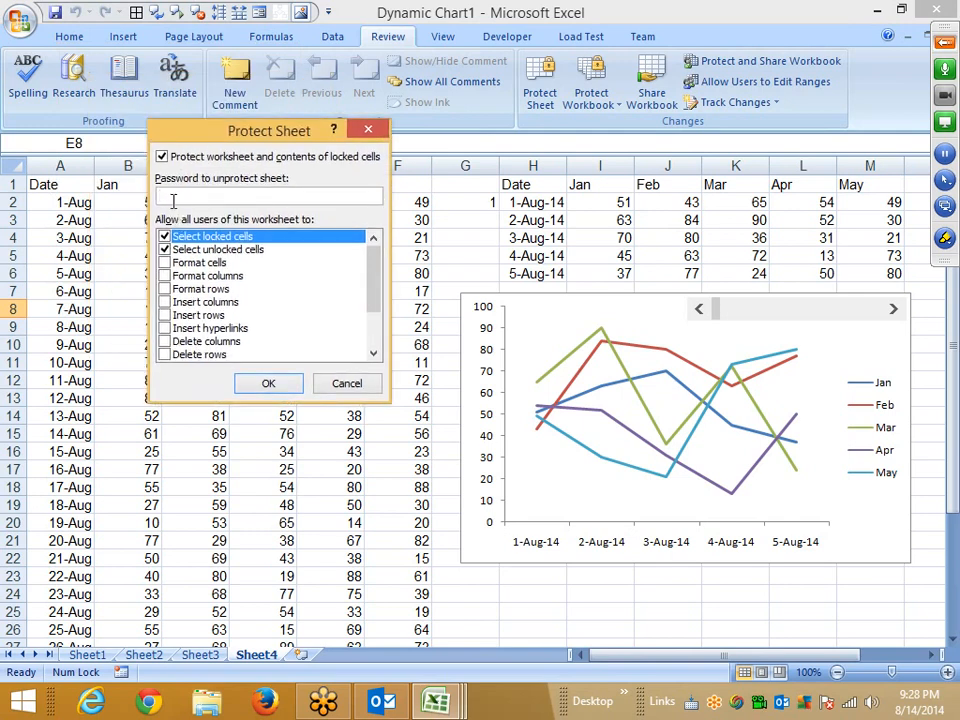
{"action": "type", "text": "1"}
{"action": "left_click", "coordinate": [267, 383]}
{"action": "type", "text": "1"}
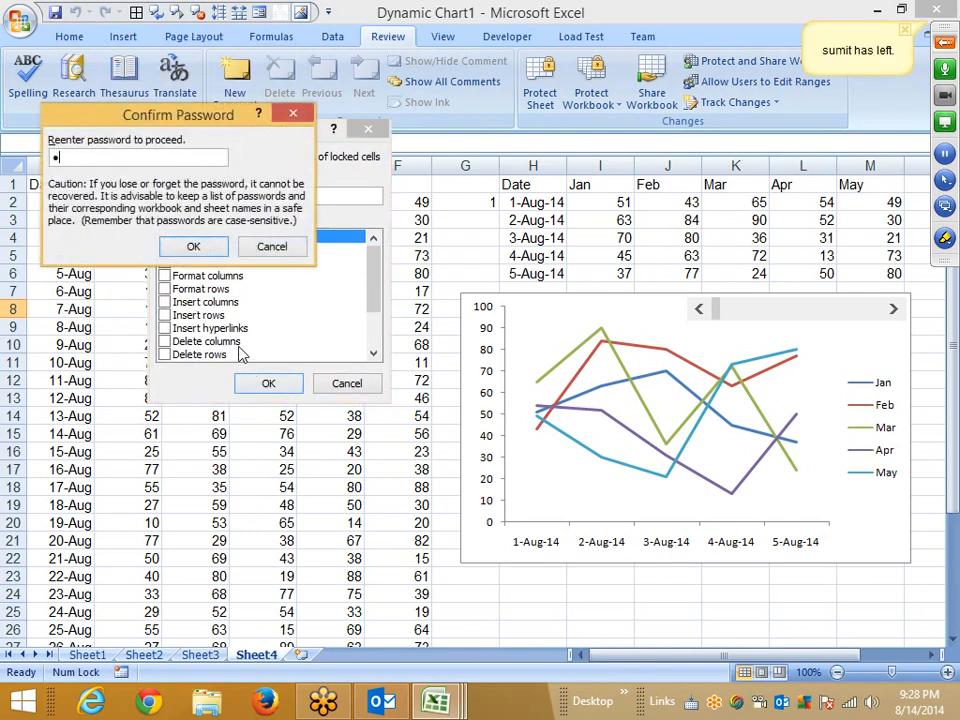
{"action": "left_click", "coordinate": [944, 42]}
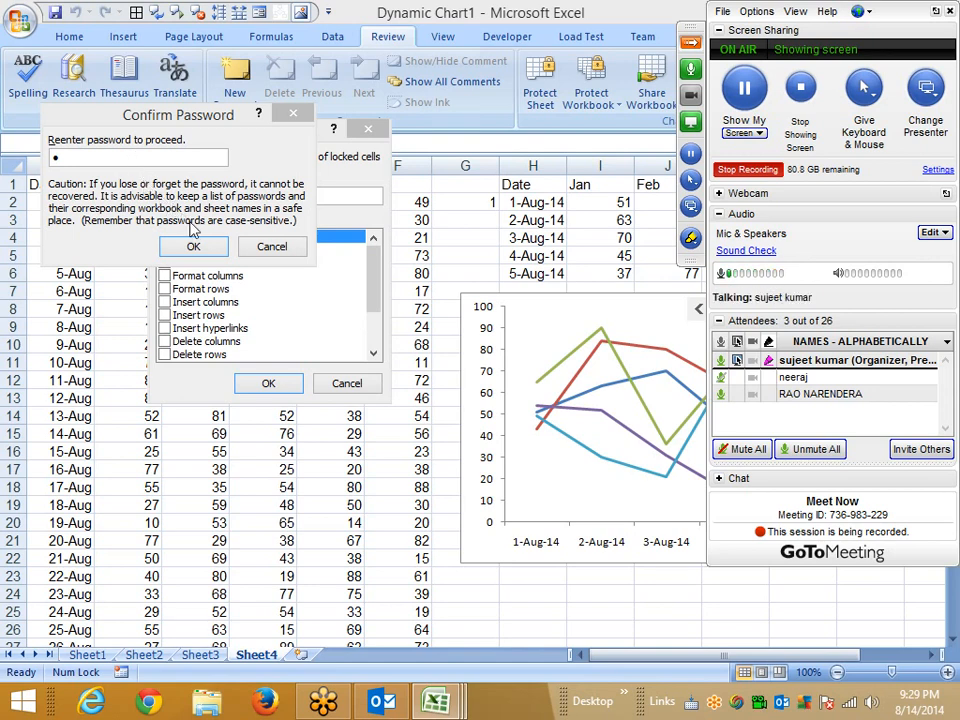
{"action": "left_click", "coordinate": [190, 245]}
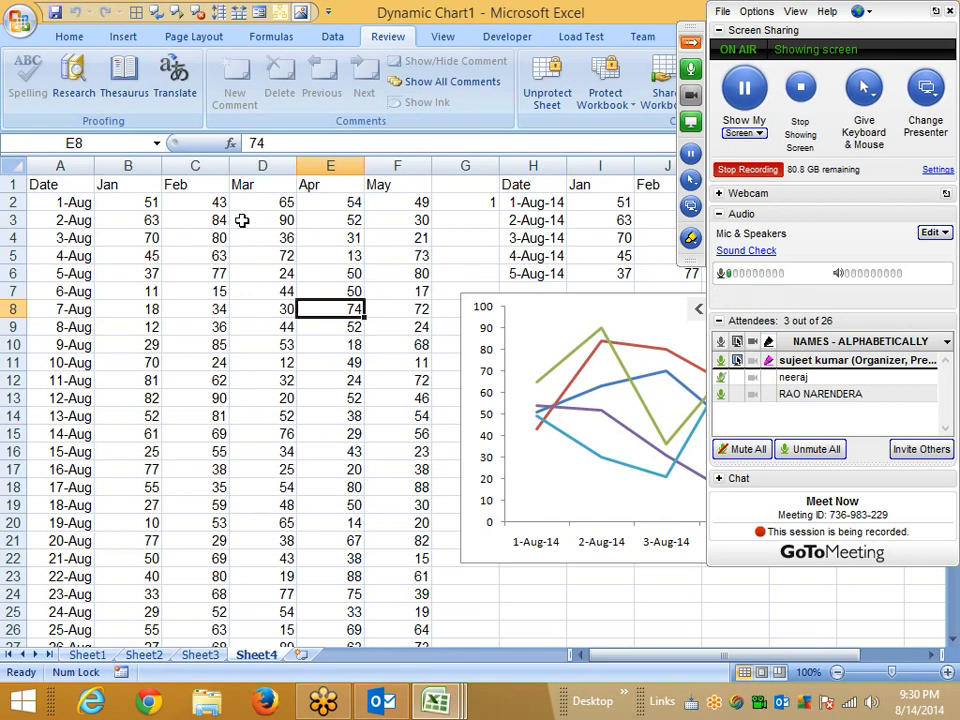
Try to clear cell D8 on the protected sheet.
{"action": "left_click", "coordinate": [244, 309]}
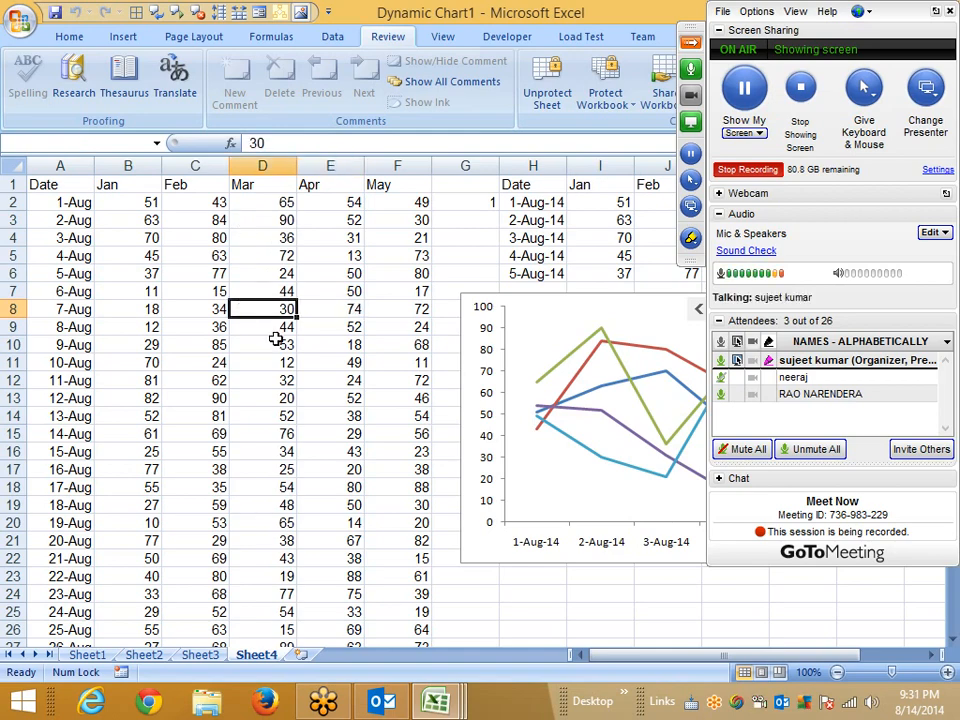
{"action": "key", "text": "Delete"}
{"action": "key", "text": "Return"}
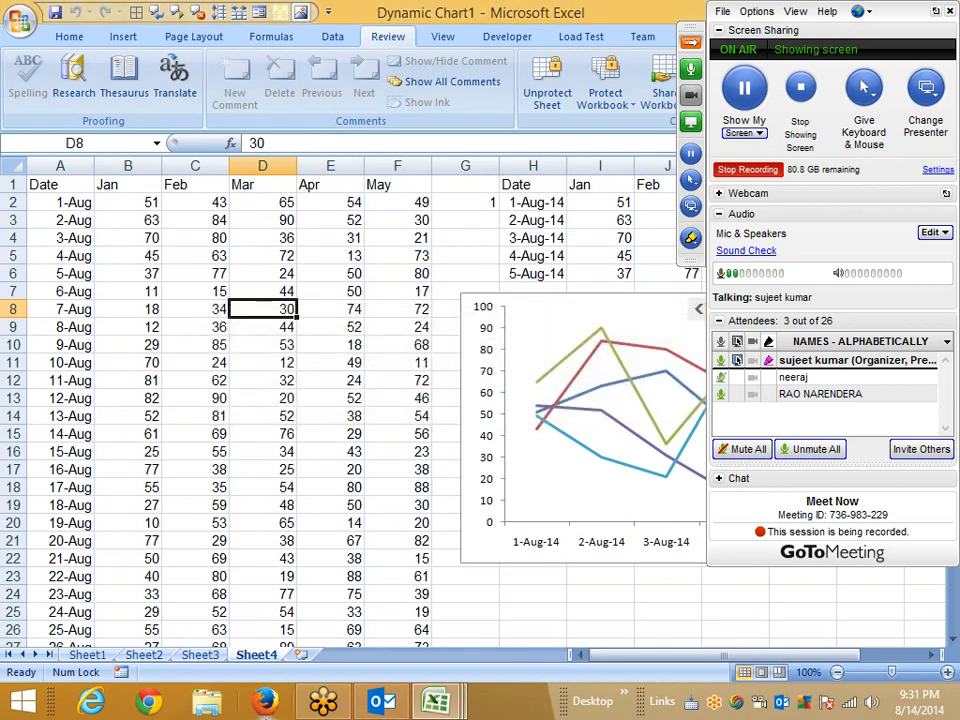
Select and copy several data ranges to check what the protected sheet still allows.
{"action": "right_click", "coordinate": [256, 665]}
{"action": "left_click", "coordinate": [201, 549]}
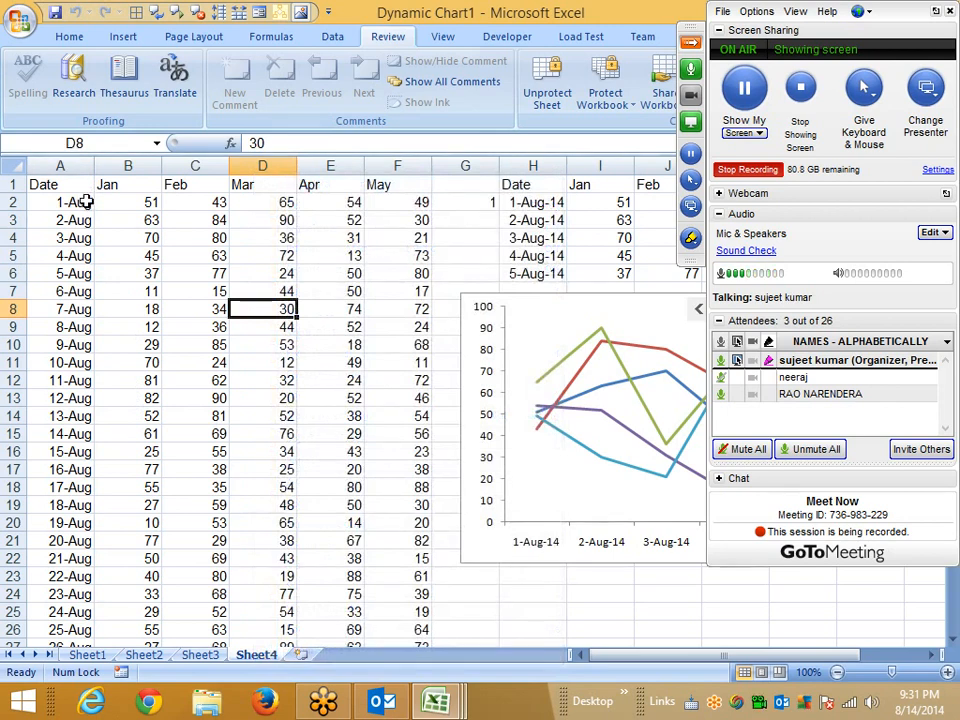
{"action": "left_click_drag", "start_coordinate": [88, 202], "coordinate": [377, 484]}
{"action": "key", "text": "ctrl+c"}
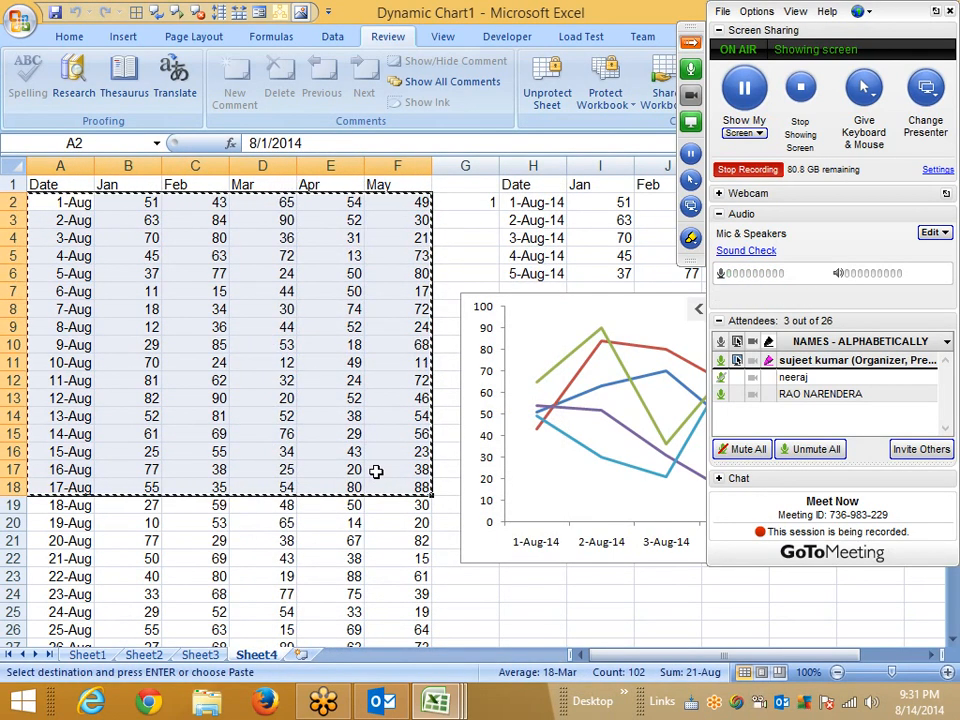
{"action": "key", "text": "Escape"}
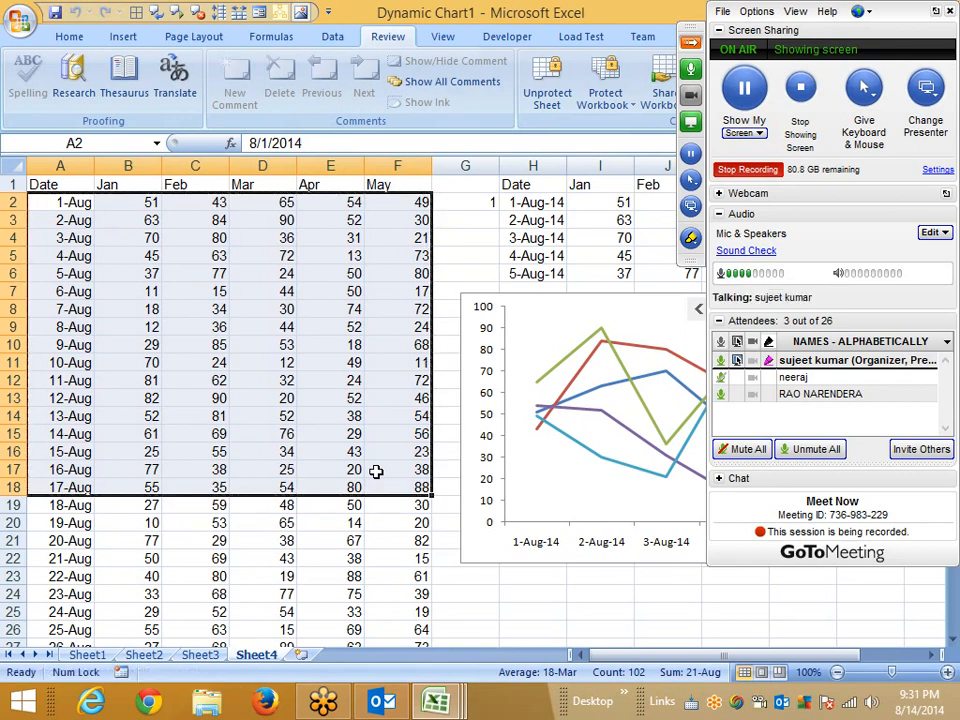
{"action": "left_click", "coordinate": [326, 397]}
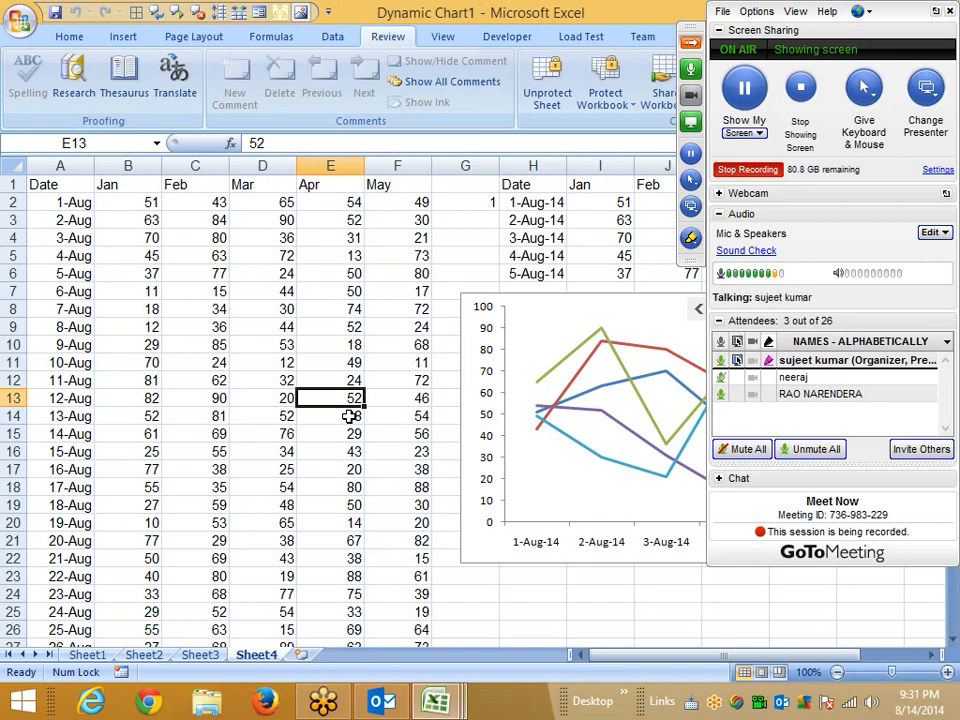
{"action": "left_click", "coordinate": [182, 308]}
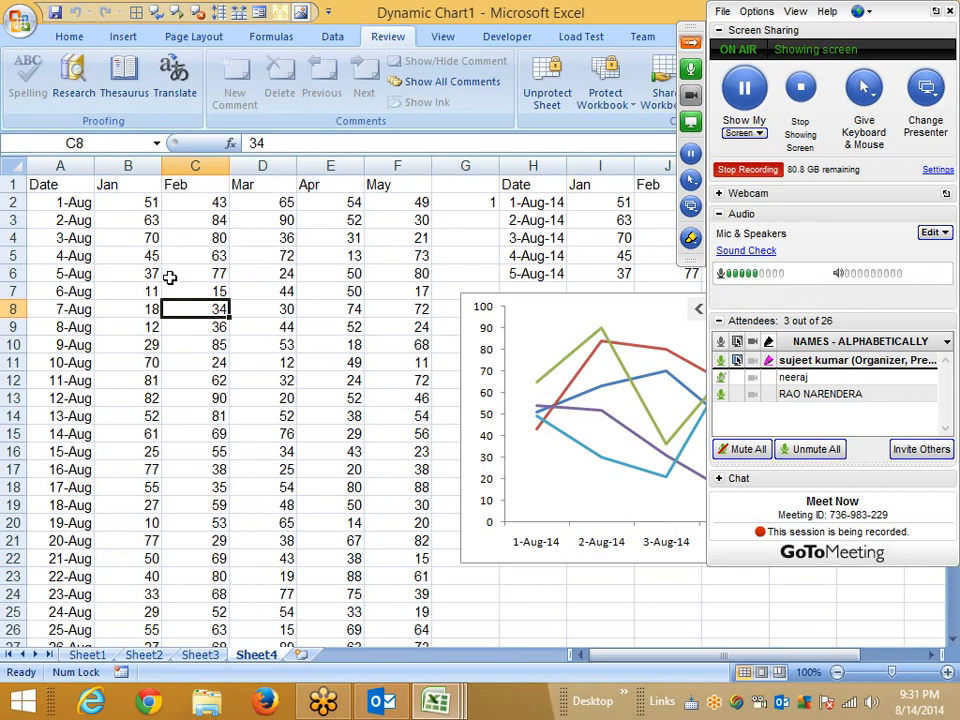
{"action": "left_click_drag", "start_coordinate": [78, 188], "coordinate": [415, 480]}
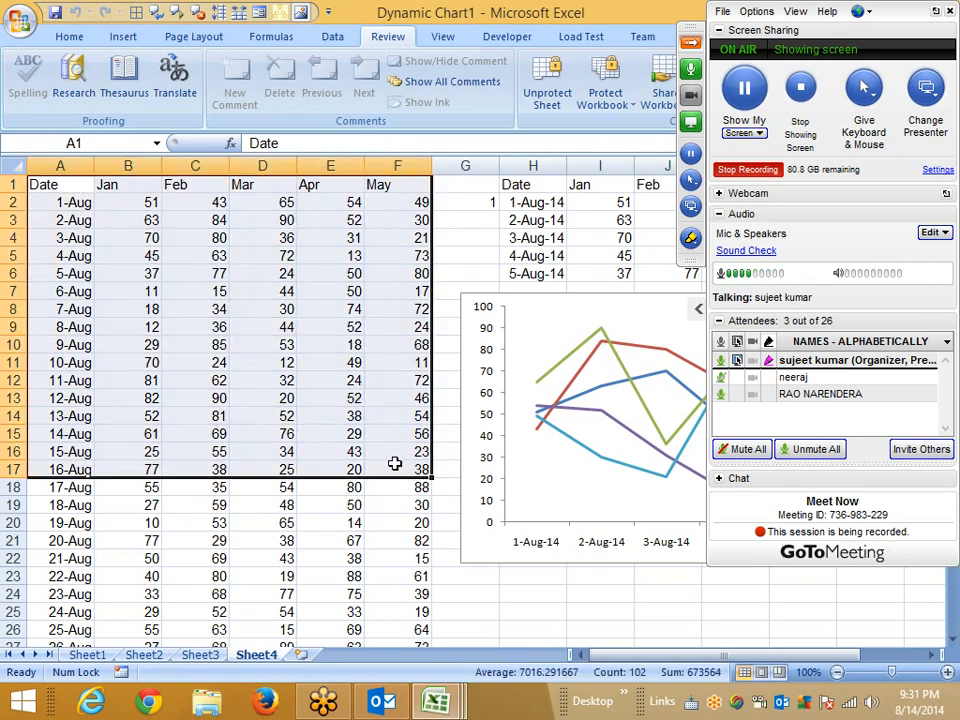
{"action": "left_click", "coordinate": [459, 578]}
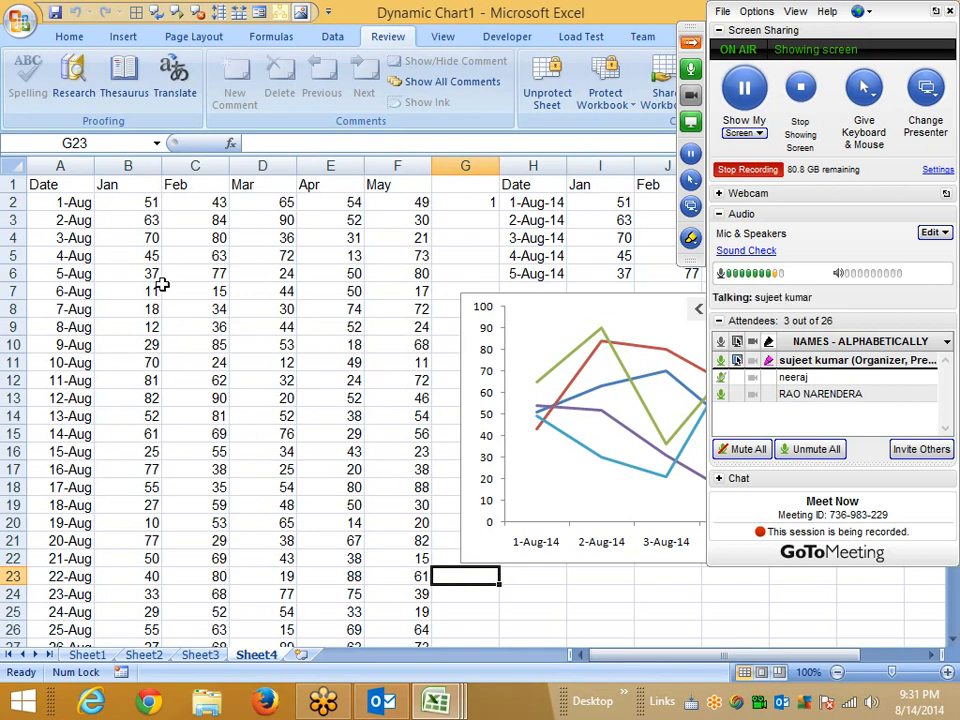
{"action": "left_click_drag", "start_coordinate": [122, 240], "coordinate": [378, 478]}
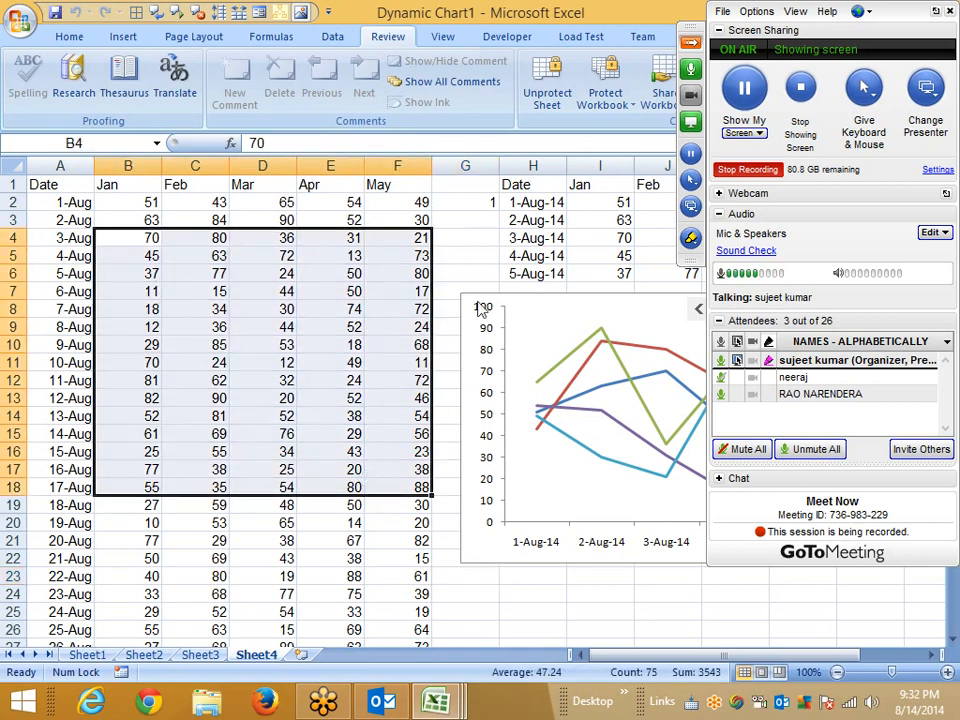
{"action": "left_click", "coordinate": [506, 593]}
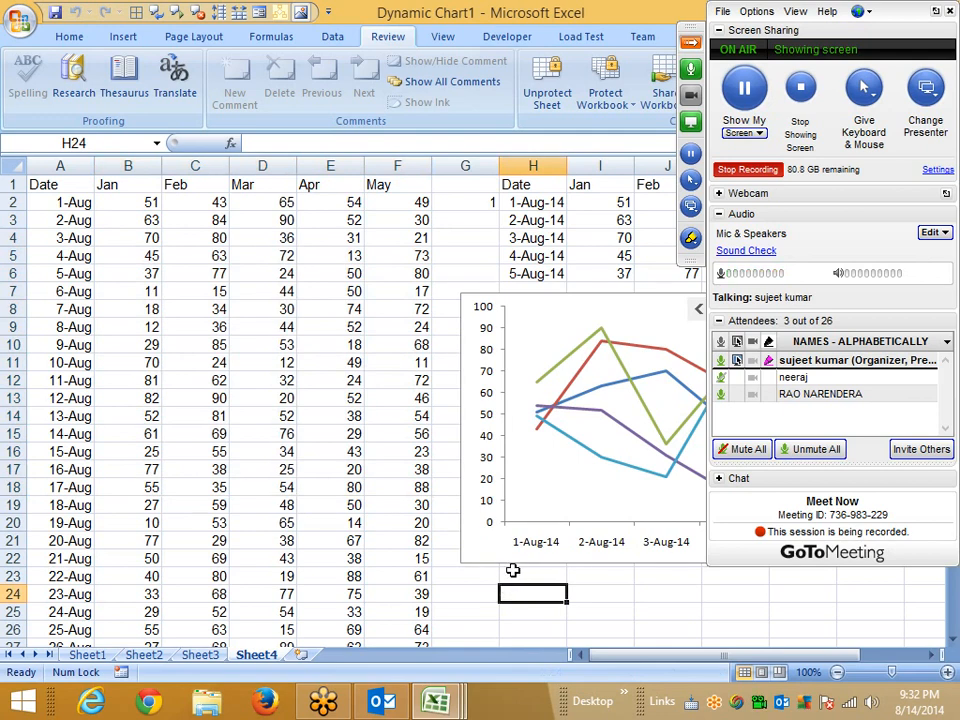
Unprotect Sheet4 by entering its unprotect password.
{"action": "right_click", "coordinate": [257, 655]}
{"action": "left_click", "coordinate": [300, 556]}
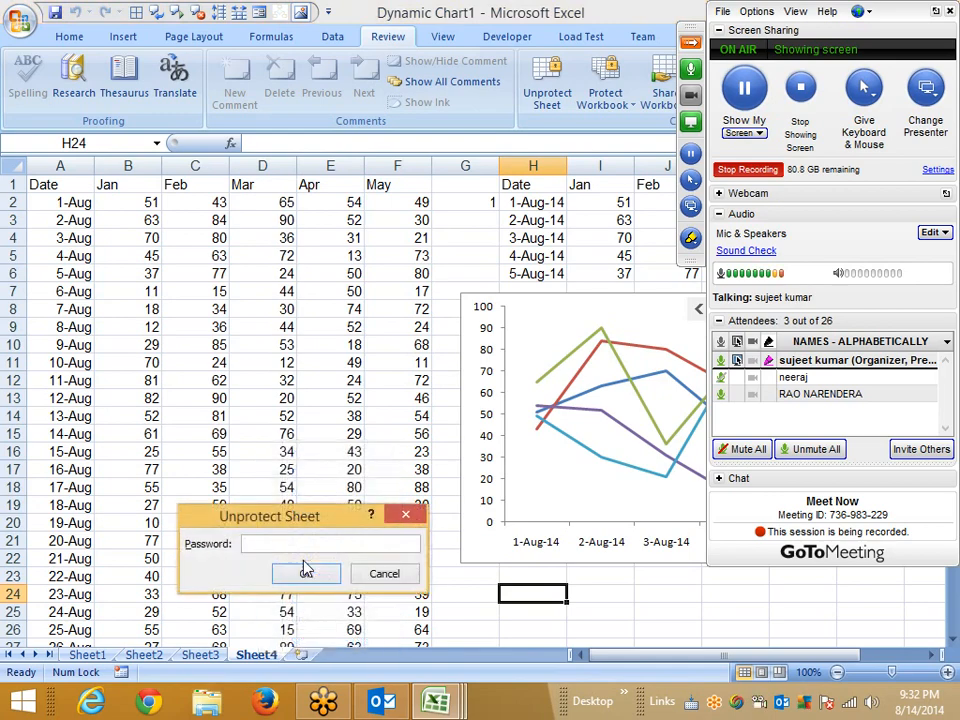
{"action": "type", "text": "1"}
{"action": "left_click", "coordinate": [306, 572]}
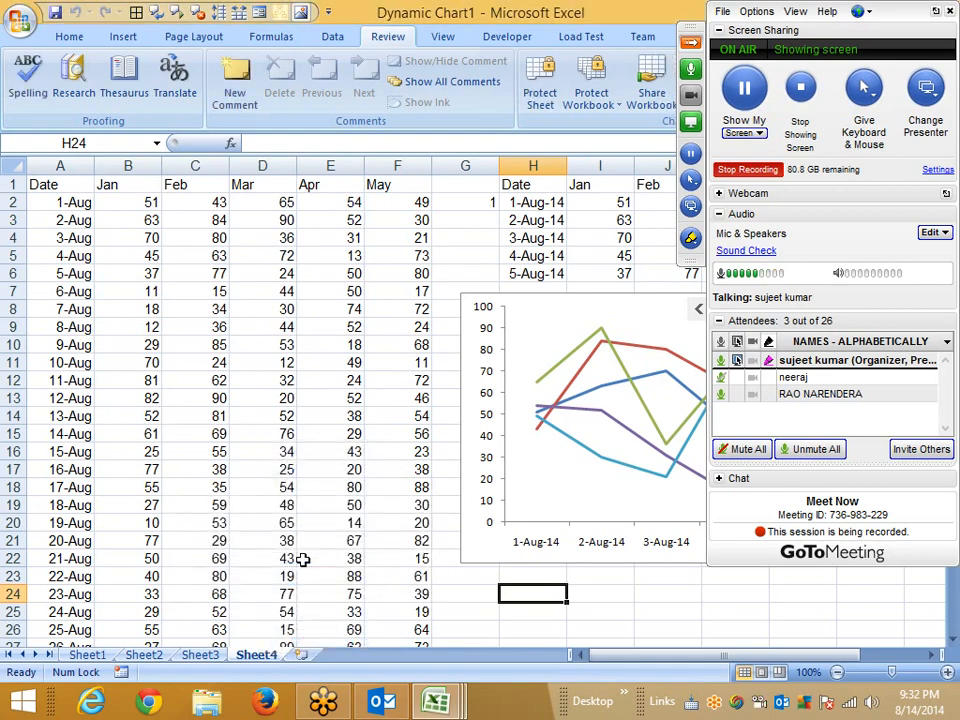
Open the Protect Sheet options for Sheet4 and review the list of actions users are allowed.
{"action": "right_click", "coordinate": [257, 655]}
{"action": "left_click", "coordinate": [302, 551]}
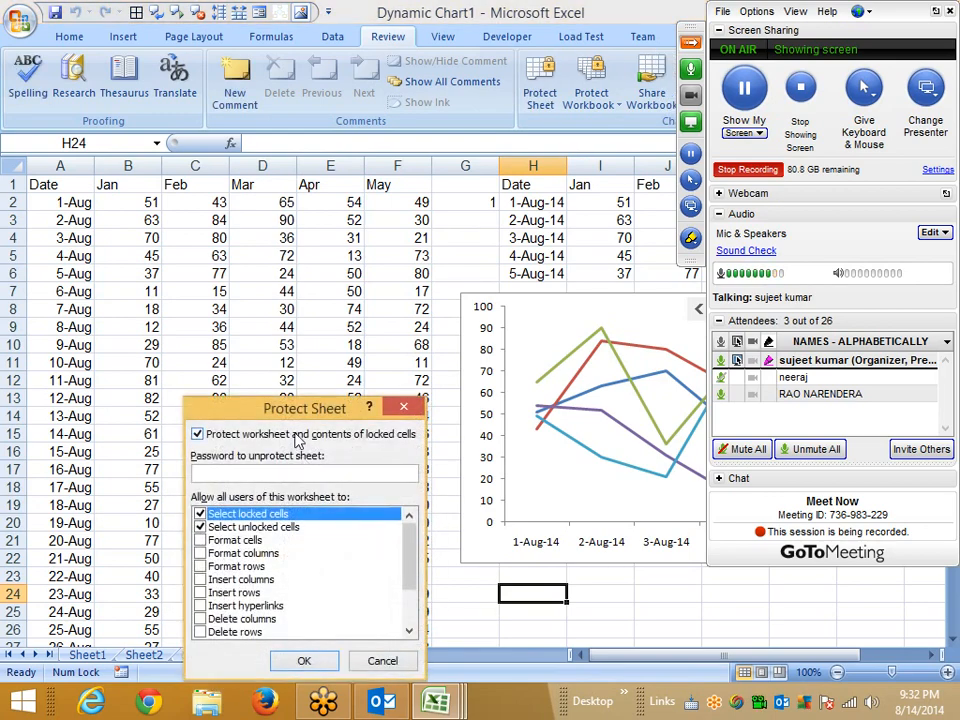
{"action": "left_click_drag", "start_coordinate": [280, 408], "coordinate": [387, 262]}
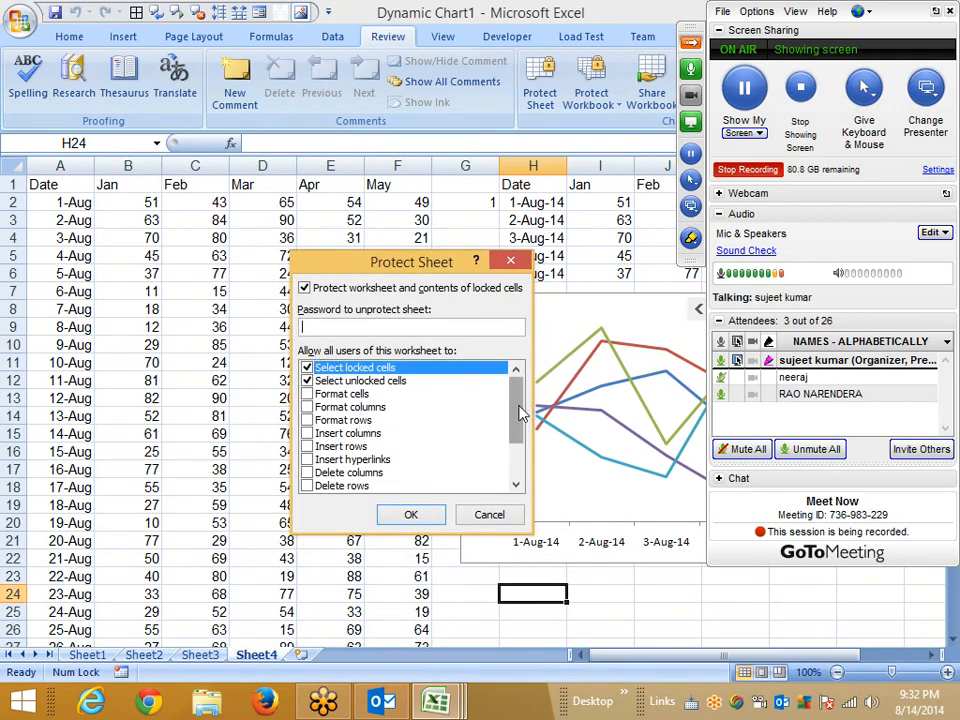
{"action": "left_click_drag", "start_coordinate": [519, 414], "coordinate": [519, 470]}
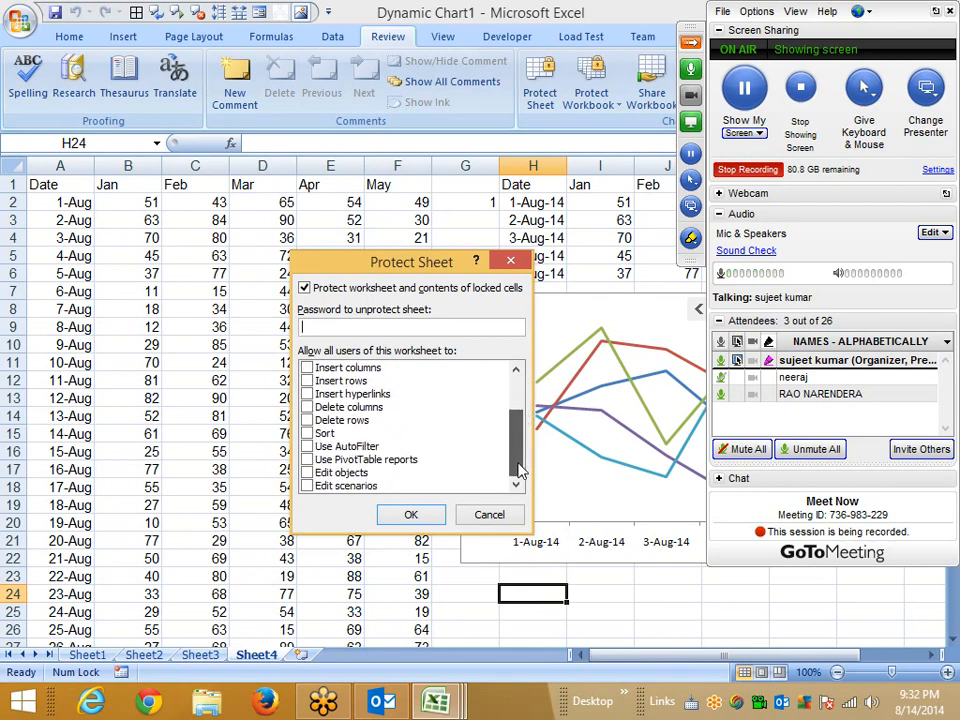
{"action": "left_click_drag", "start_coordinate": [519, 470], "coordinate": [517, 414]}
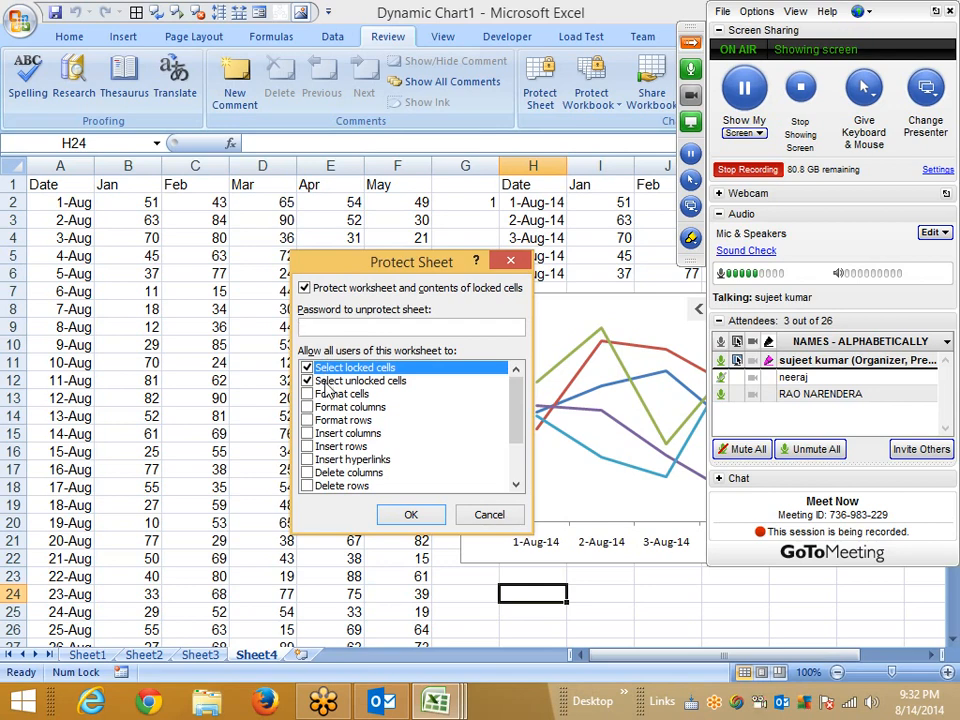
{"action": "left_click", "coordinate": [519, 445]}
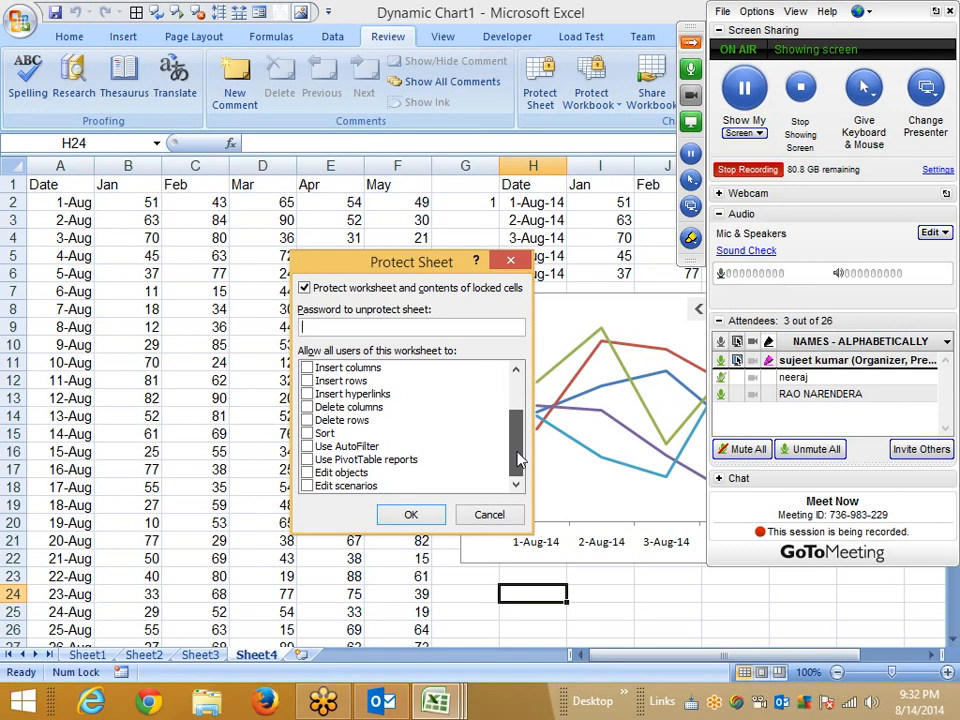
{"action": "left_click_drag", "start_coordinate": [519, 458], "coordinate": [519, 397]}
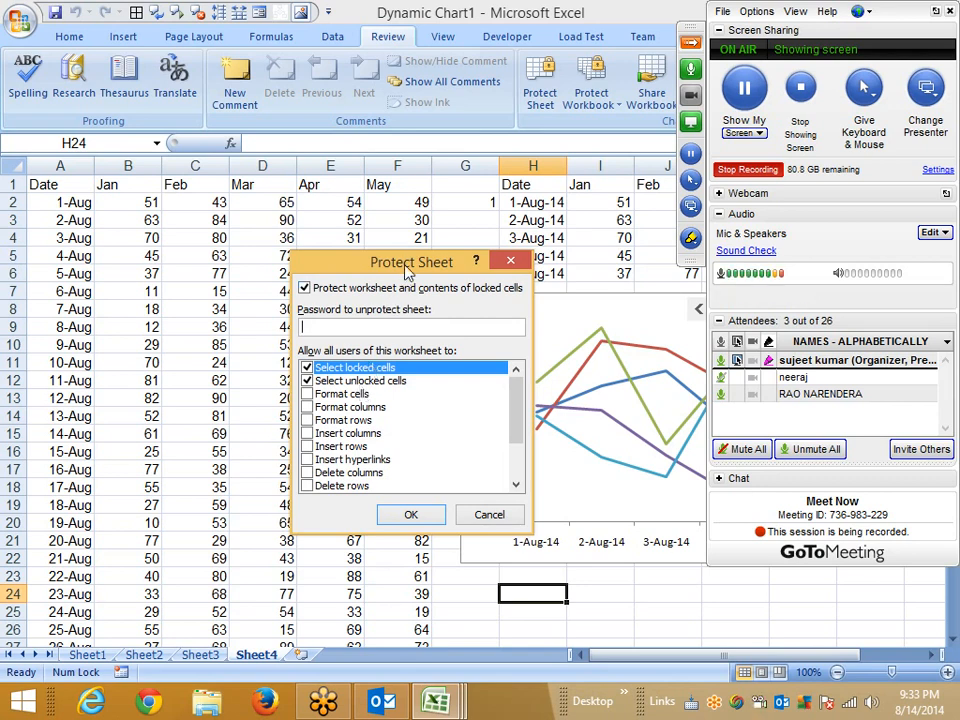
{"action": "left_click_drag", "start_coordinate": [405, 262], "coordinate": [310, 243]}
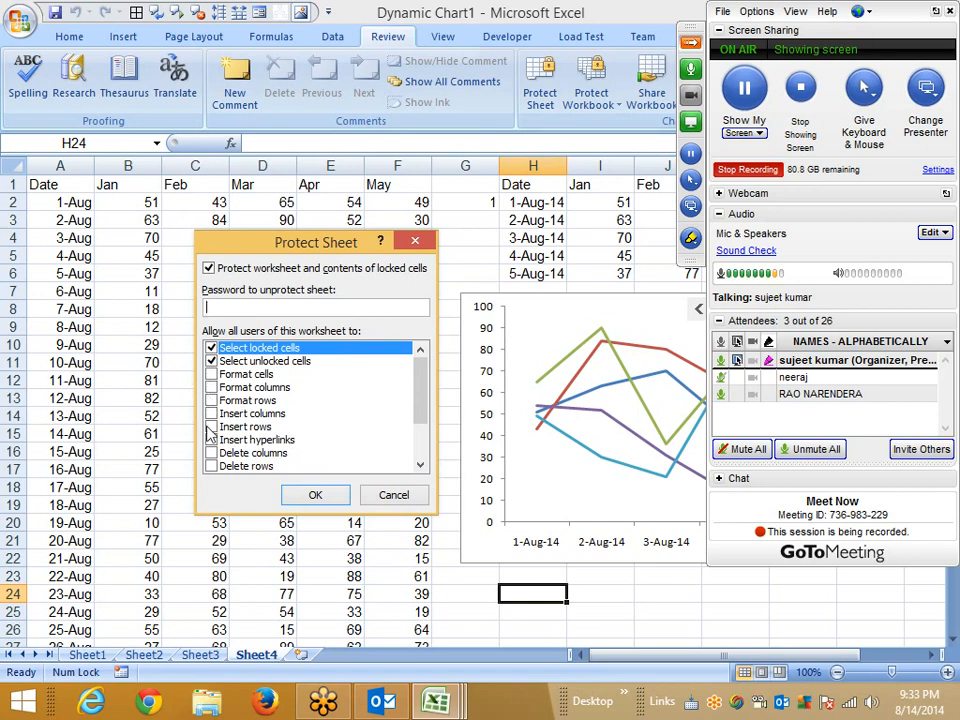
{"action": "scroll", "coordinate": [209, 432], "scroll_direction": "down", "scroll_amount": 2}
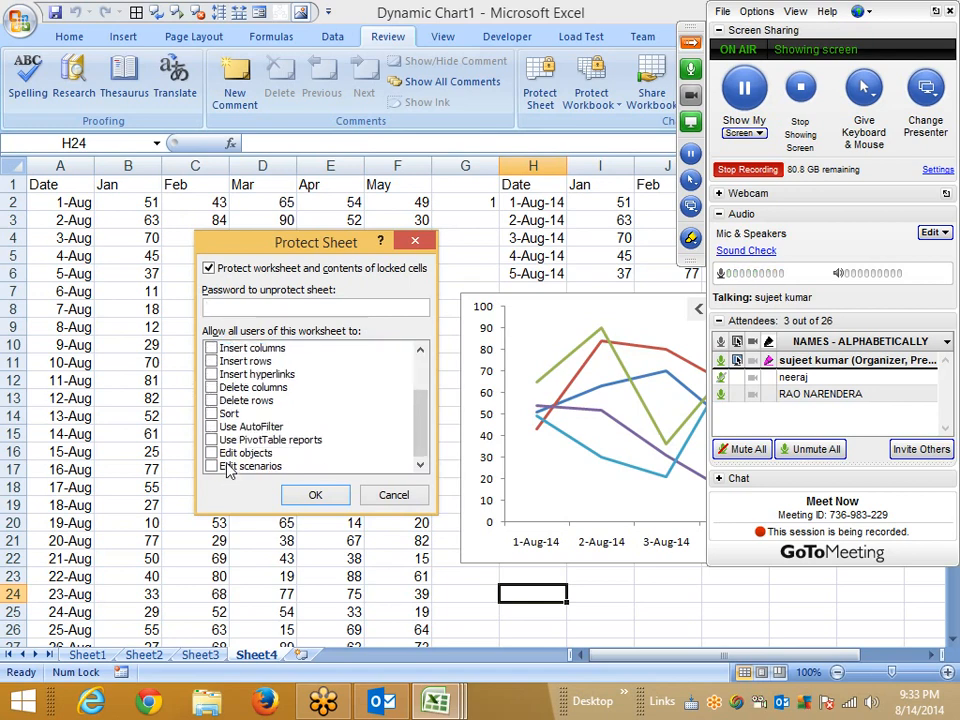
Protect Sheet4 without a password with both cell-selection permissions cleared, then try copying on it.
{"action": "left_click", "coordinate": [691, 44]}
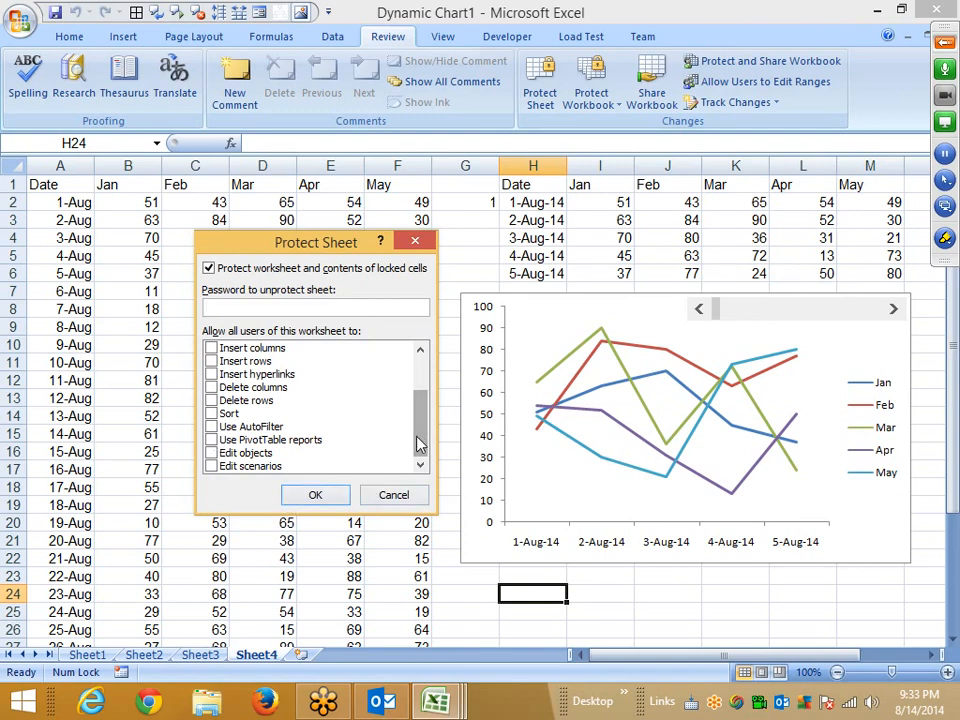
{"action": "left_click_drag", "start_coordinate": [418, 441], "coordinate": [422, 399]}
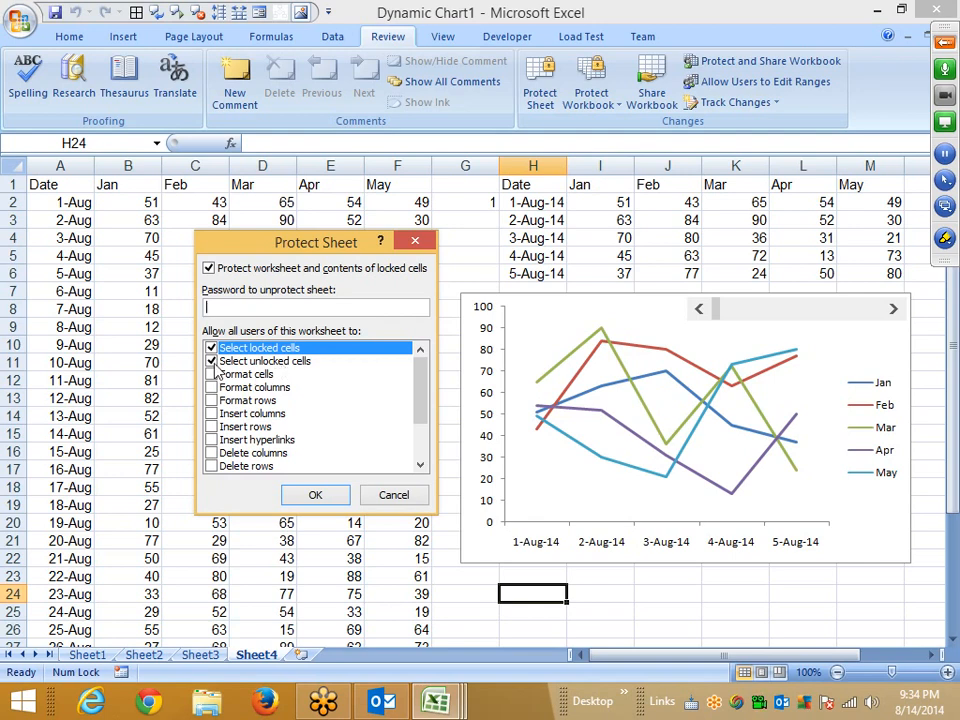
{"action": "left_click", "coordinate": [265, 361]}
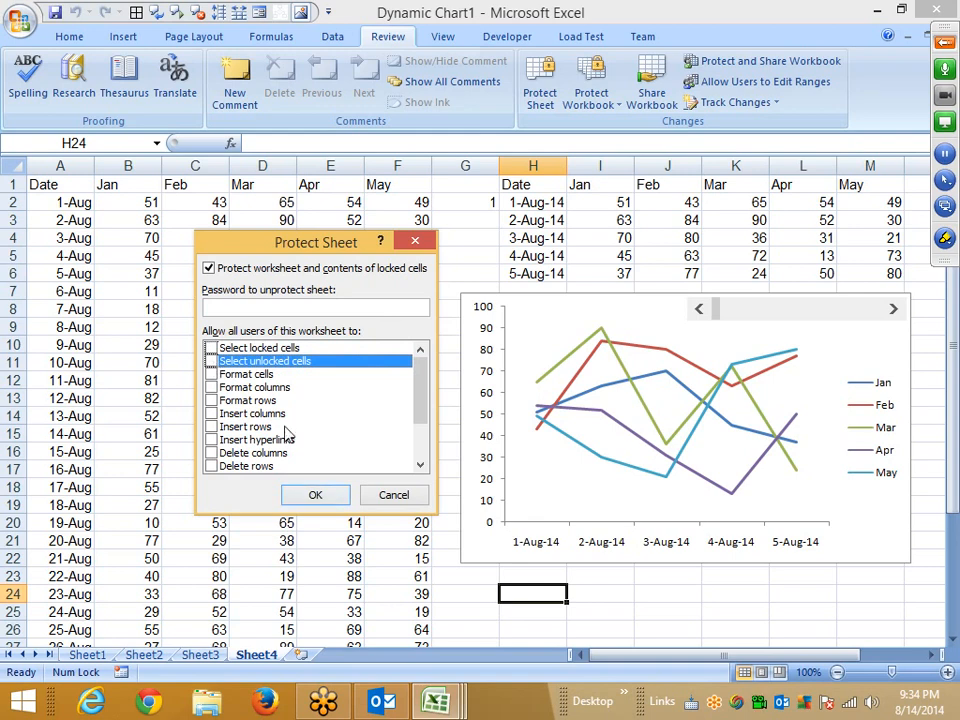
{"action": "left_click", "coordinate": [315, 496]}
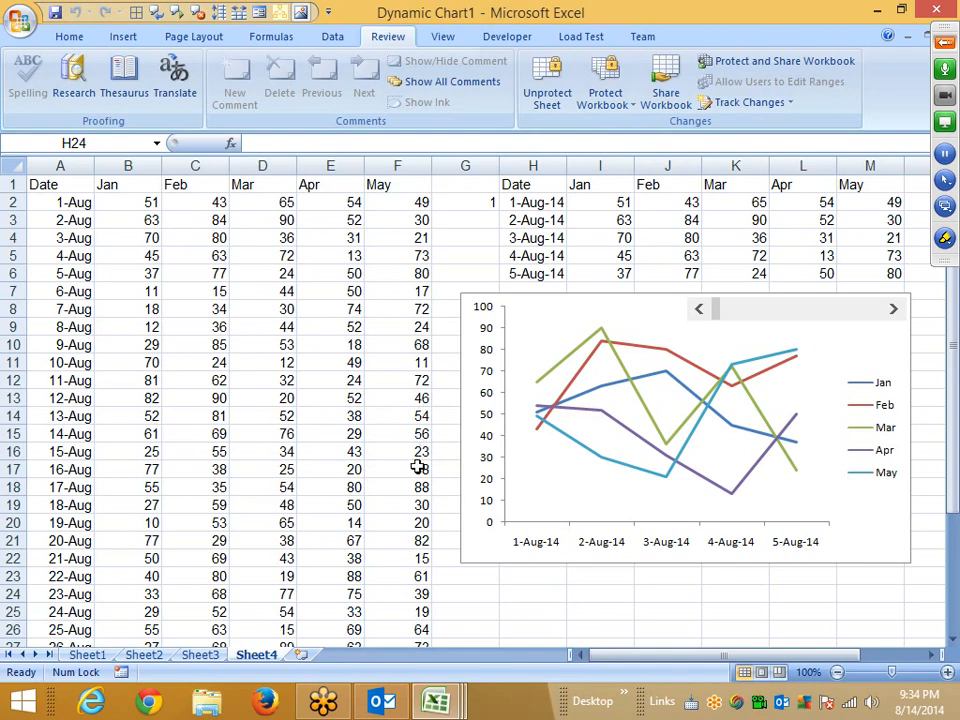
{"action": "key", "text": "ctrl+c"}
{"action": "key", "text": "Escape"}
{"action": "left_click", "coordinate": [200, 655]}
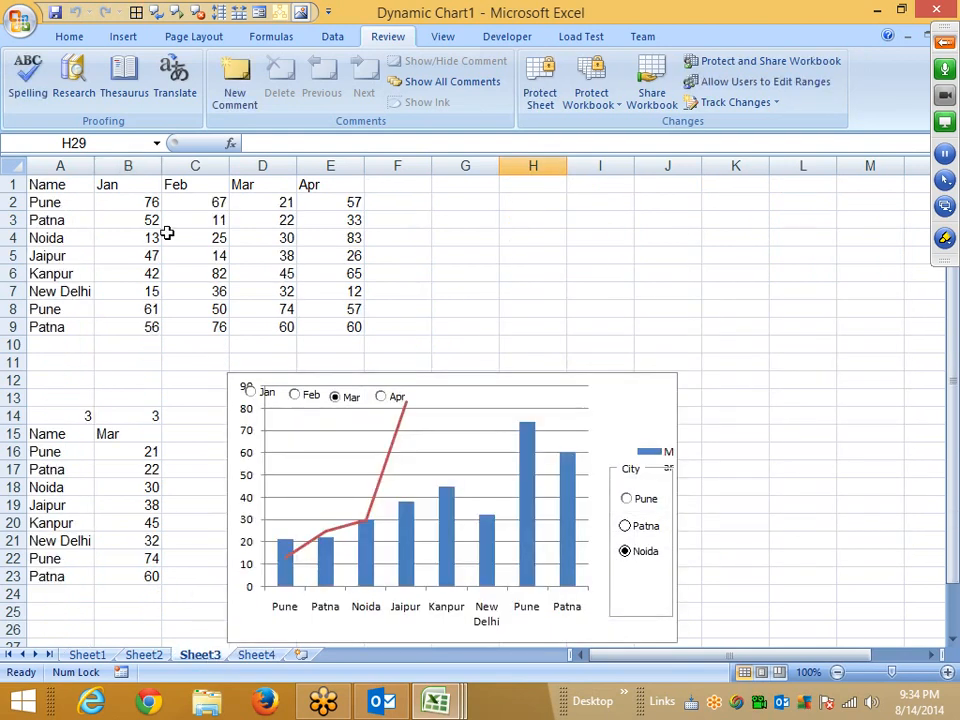
{"action": "right_click", "coordinate": [202, 655]}
{"action": "left_click", "coordinate": [250, 553]}
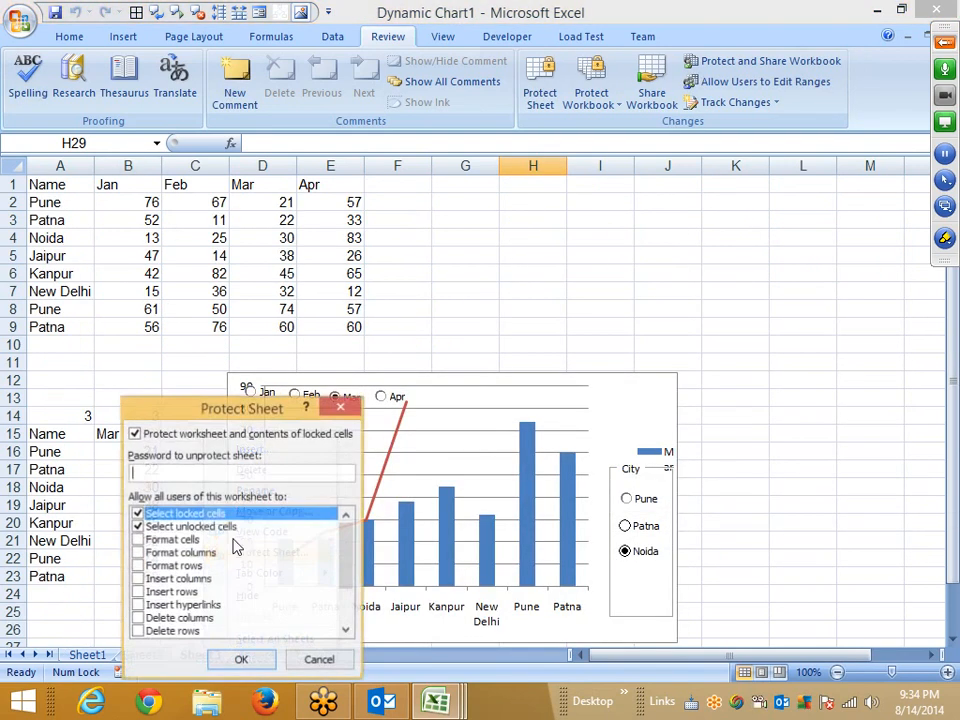
{"action": "left_click_drag", "start_coordinate": [195, 407], "coordinate": [413, 277]}
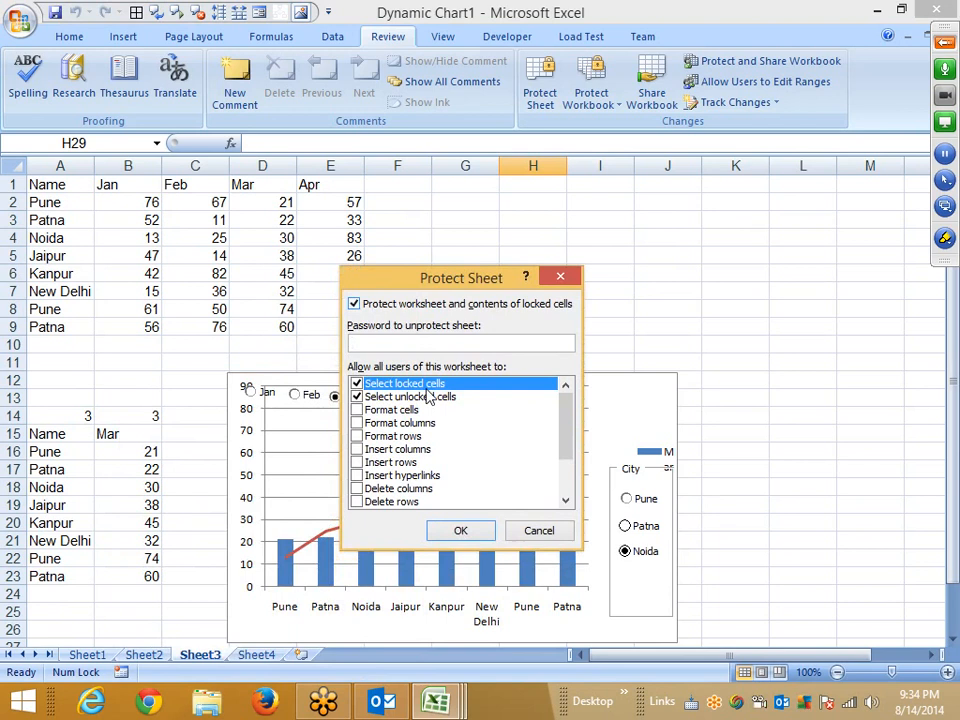
{"action": "left_click", "coordinate": [356, 384]}
{"action": "left_click", "coordinate": [356, 397]}
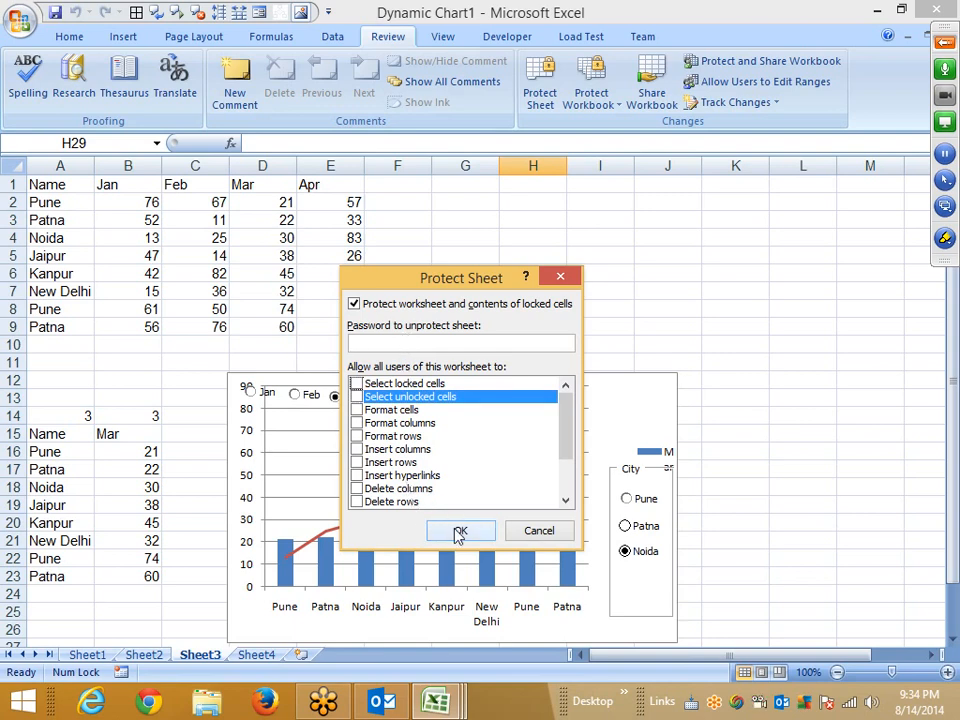
{"action": "left_click", "coordinate": [544, 534]}
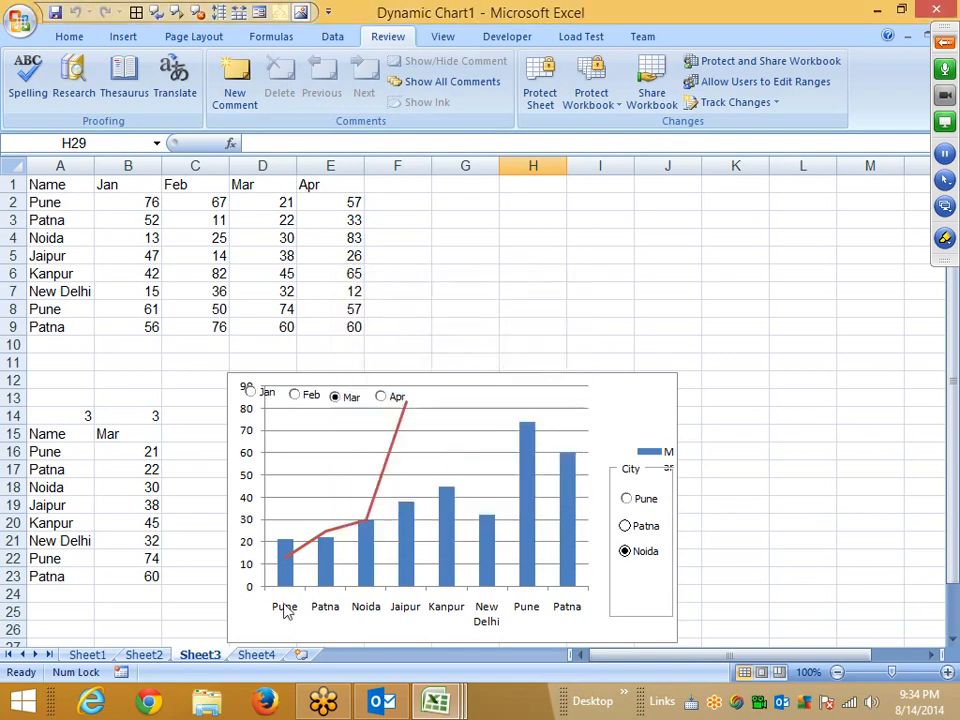
Insert a new worksheet after Sheet4.
{"action": "left_click", "coordinate": [252, 655]}
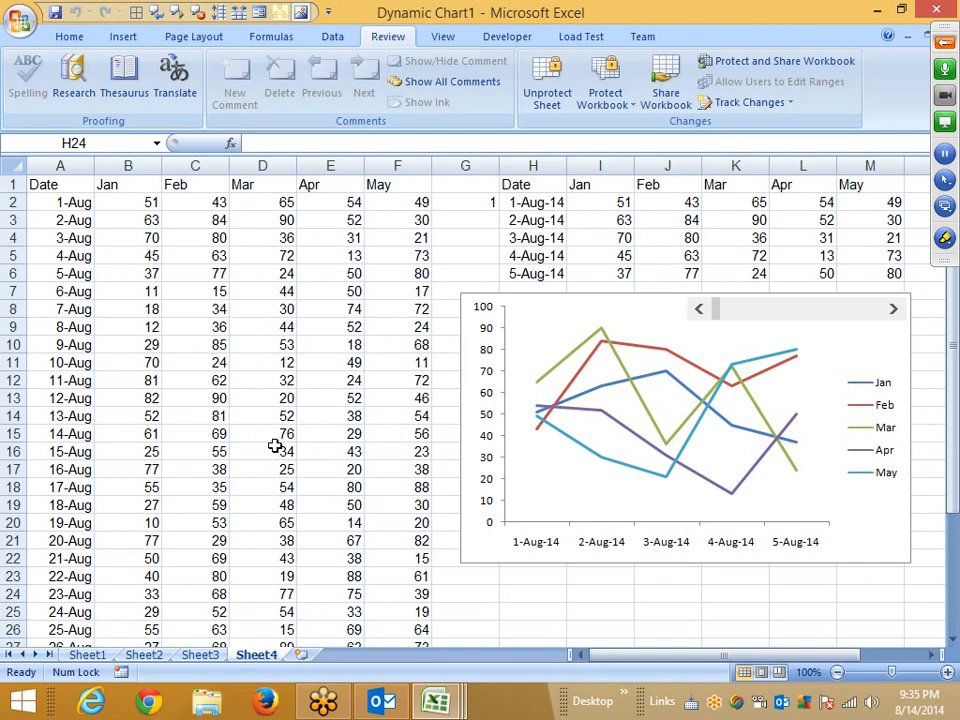
{"action": "scroll", "coordinate": [128, 108], "scroll_direction": "up", "scroll_amount": 5}
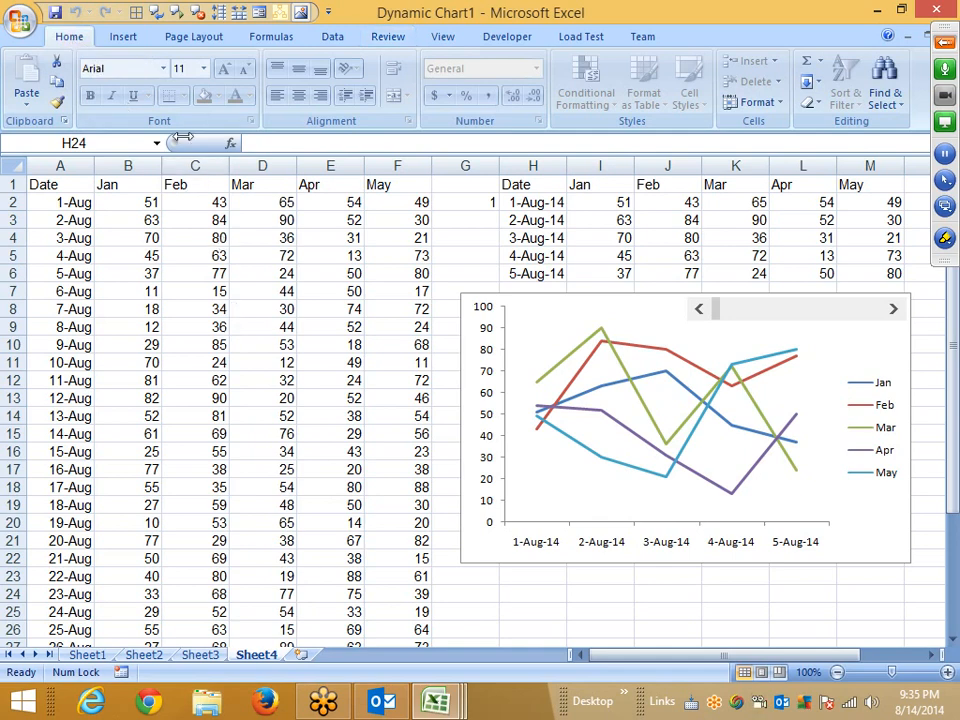
{"action": "left_click", "coordinate": [190, 37]}
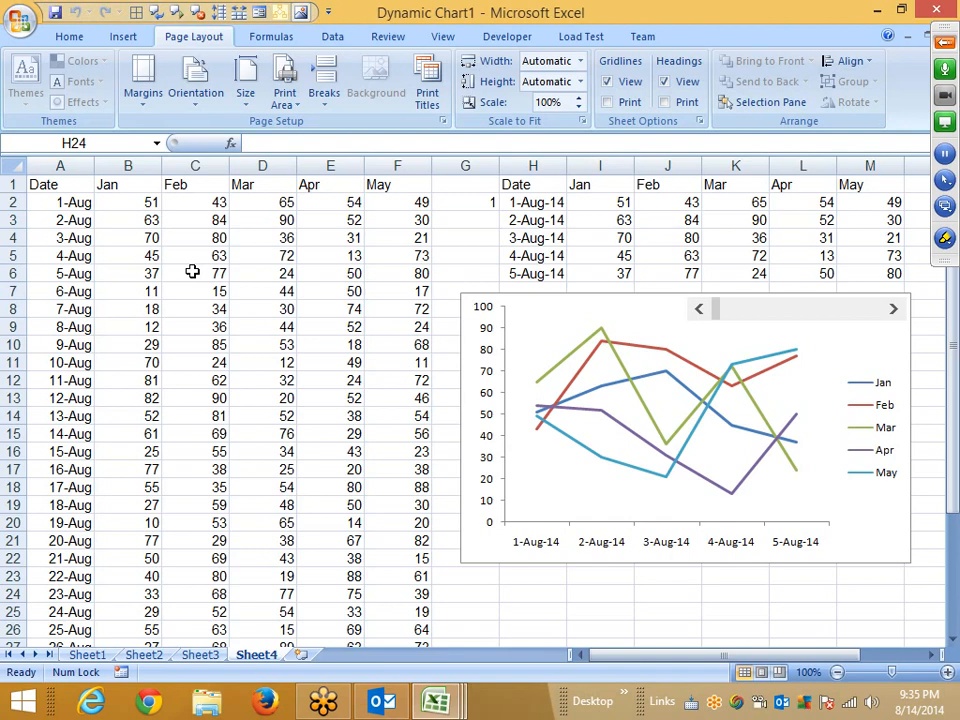
{"action": "left_click", "coordinate": [21, 17]}
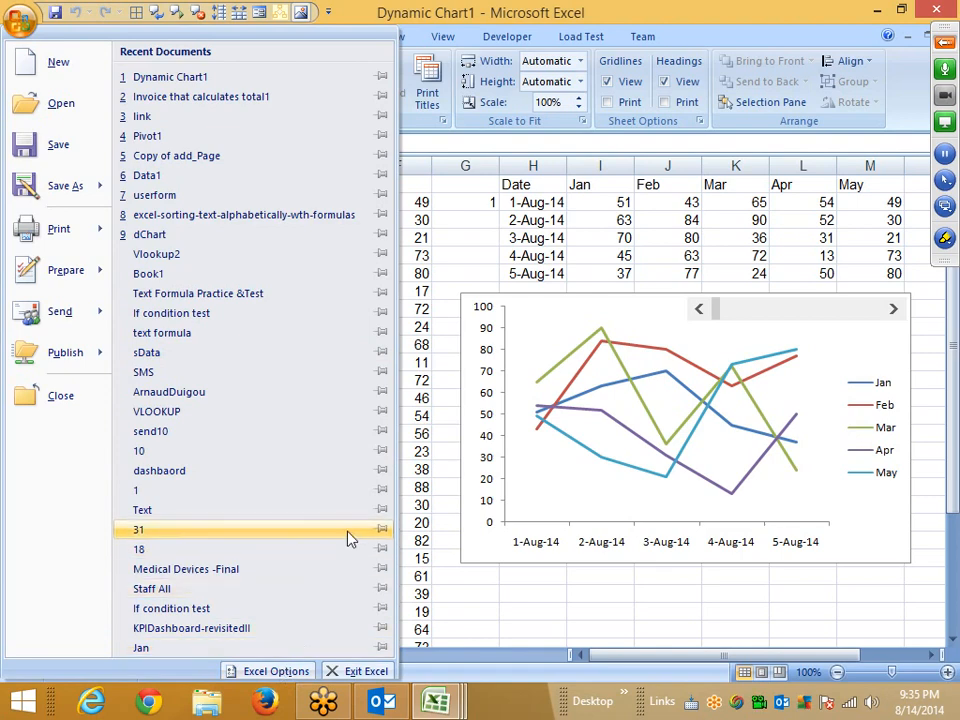
{"action": "left_click", "coordinate": [452, 624]}
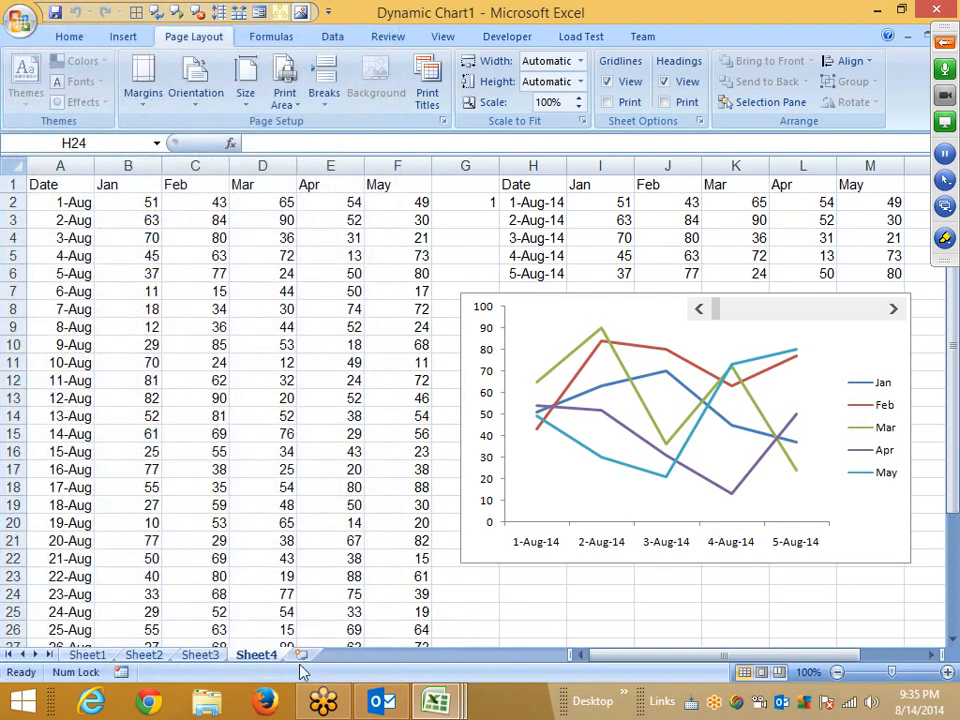
{"action": "left_click", "coordinate": [299, 655]}
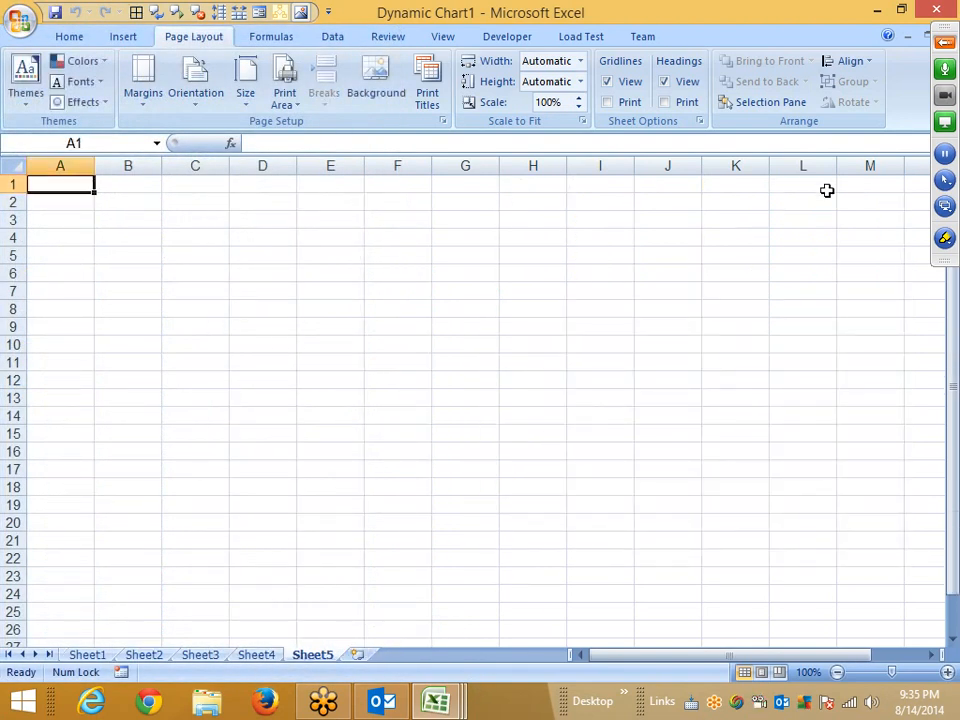
Fill the range C3:F15 on Sheet5 with yellow.
{"action": "left_click", "coordinate": [375, 384]}
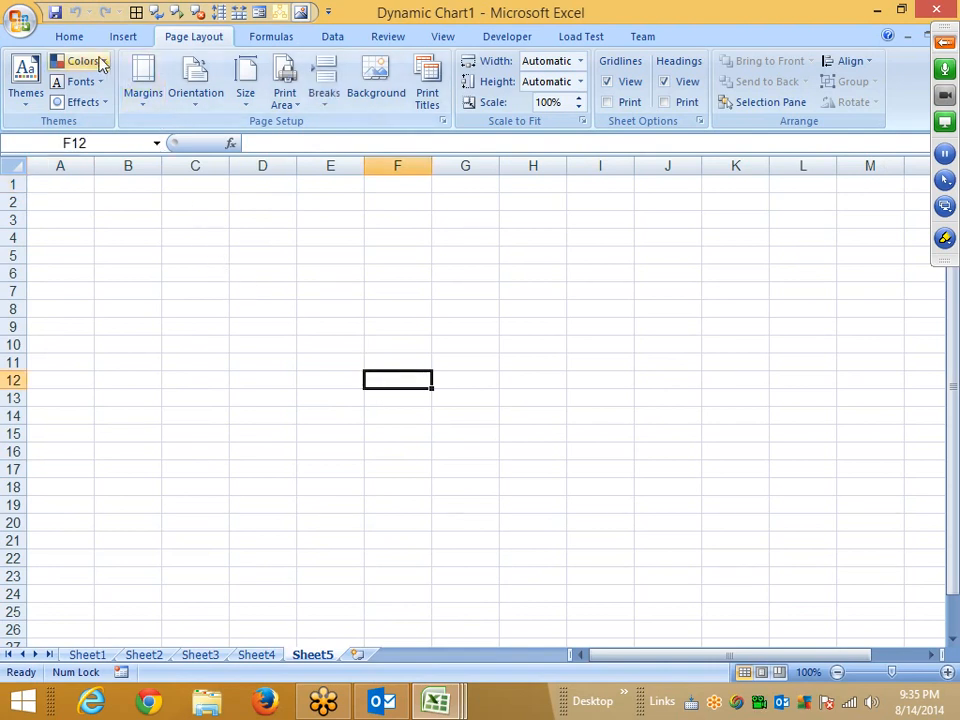
{"action": "left_click", "coordinate": [69, 36]}
{"action": "left_click_drag", "start_coordinate": [195, 220], "coordinate": [429, 437]}
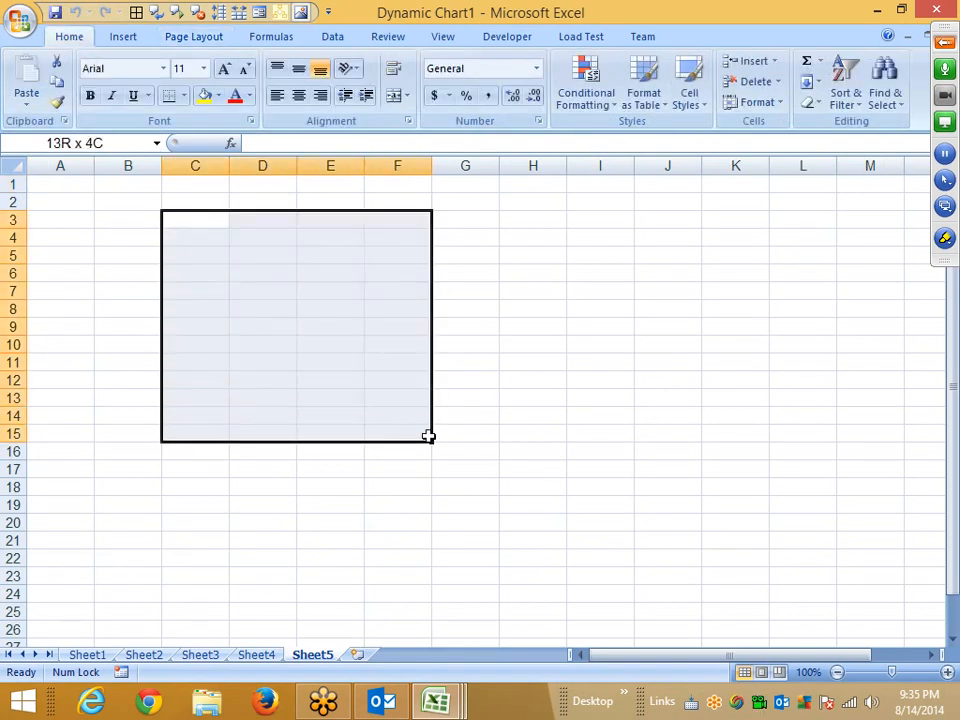
{"action": "left_click", "coordinate": [204, 95]}
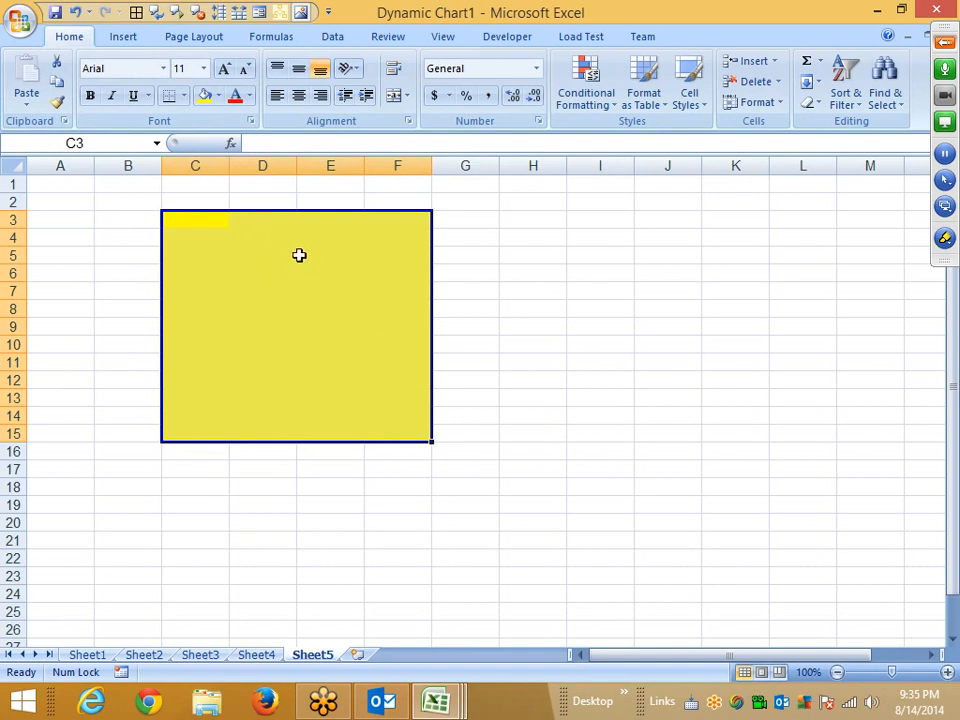
{"action": "left_click", "coordinate": [484, 254]}
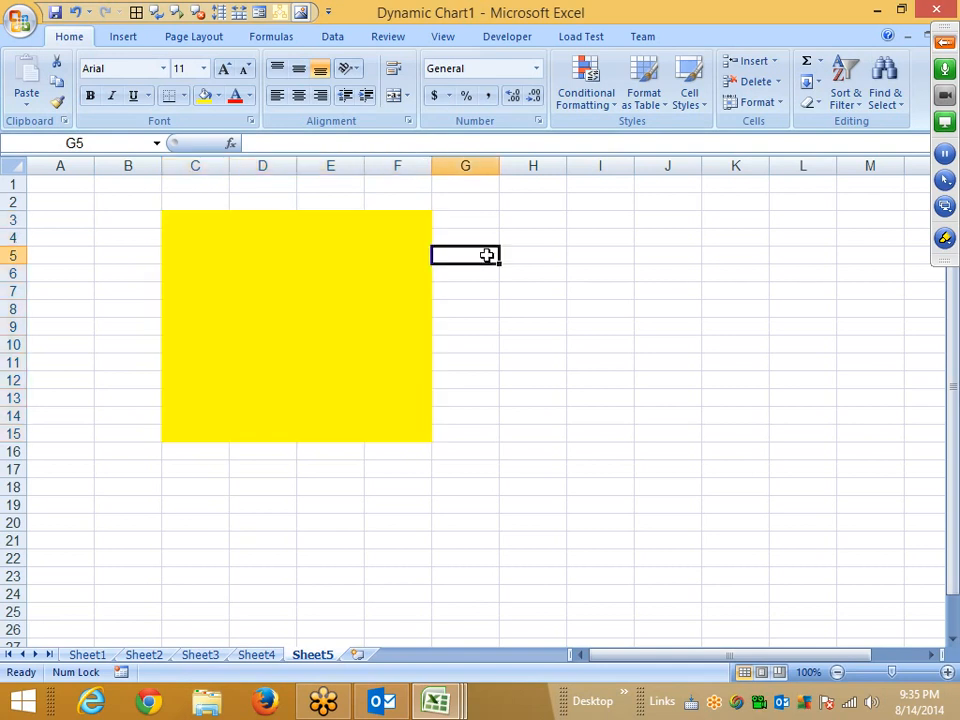
Try entering text in G5 and editing cell C3 inside the yellow block.
{"action": "type", "text": "I"}
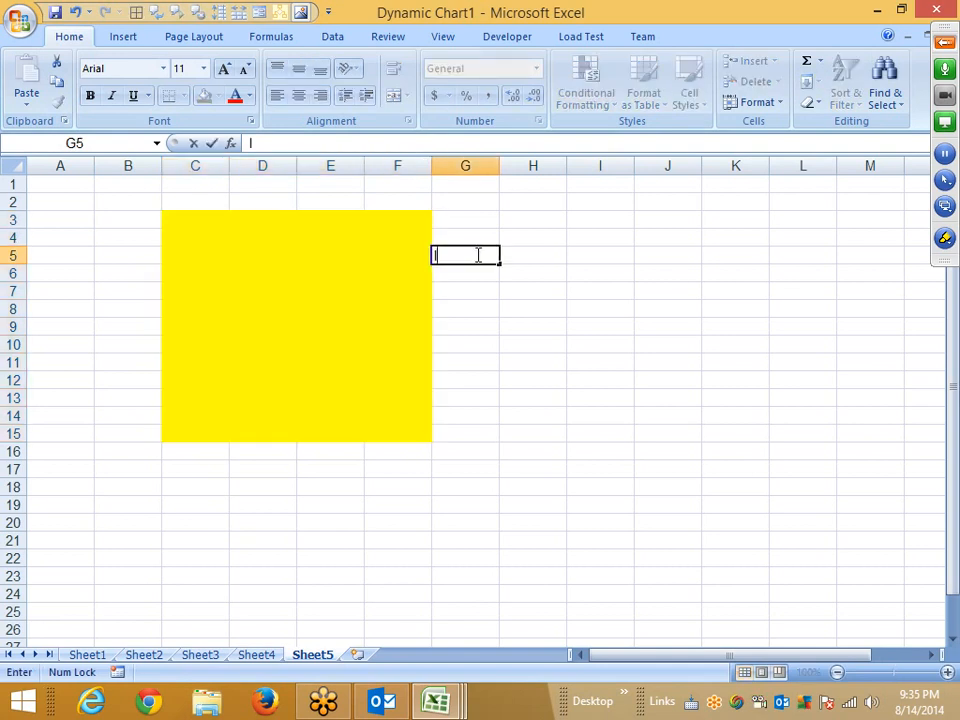
{"action": "left_click", "coordinate": [482, 366]}
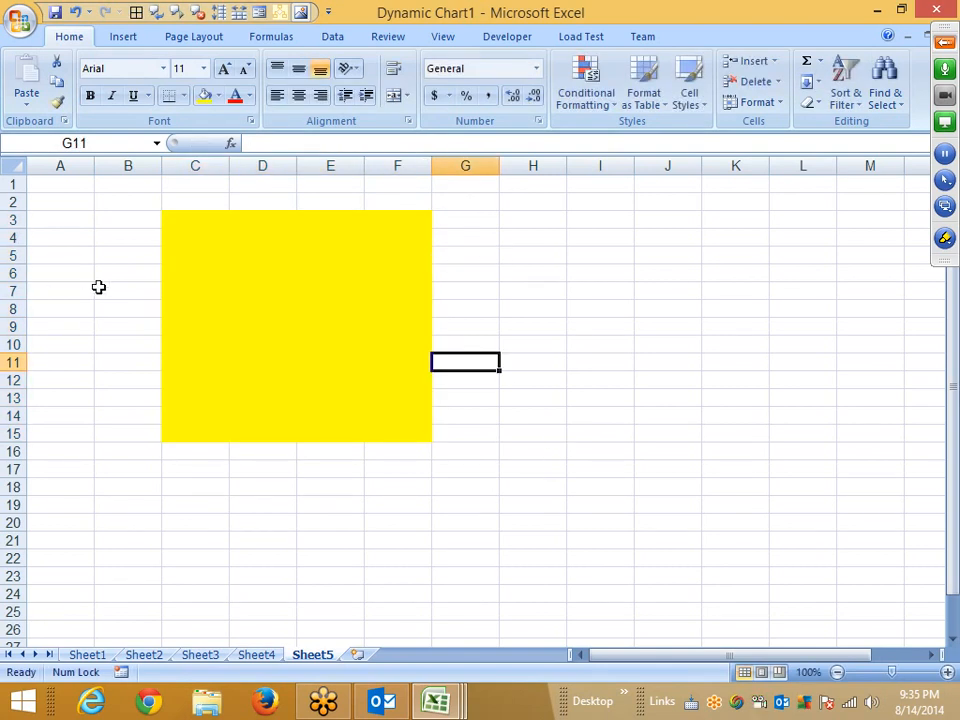
{"action": "left_click_drag", "start_coordinate": [176, 220], "coordinate": [390, 424]}
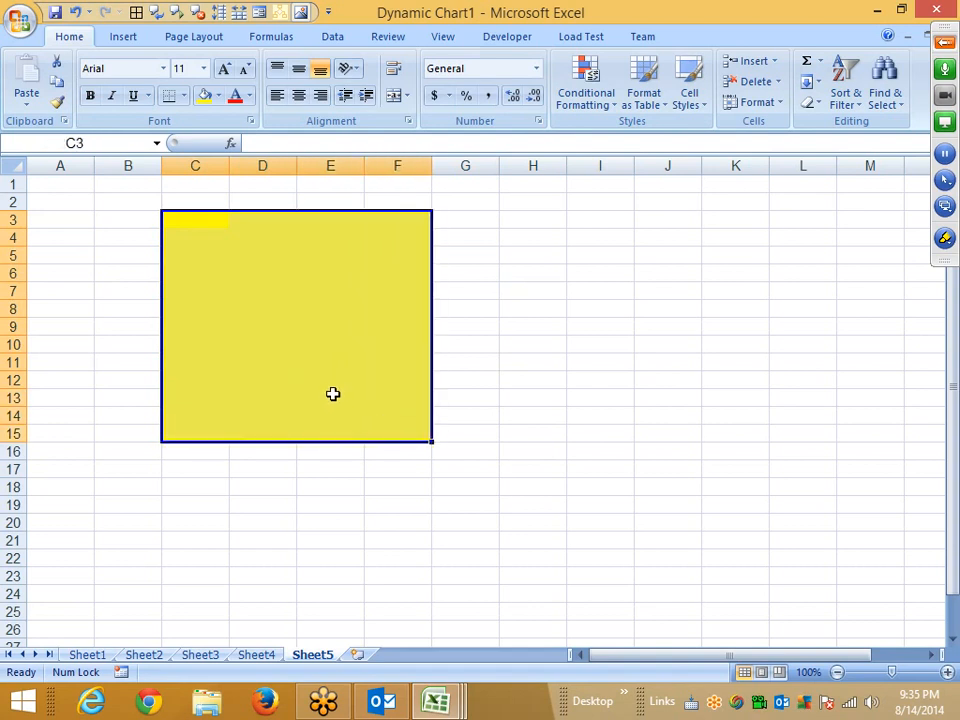
{"action": "left_click", "coordinate": [326, 472]}
{"action": "double_click", "coordinate": [185, 218]}
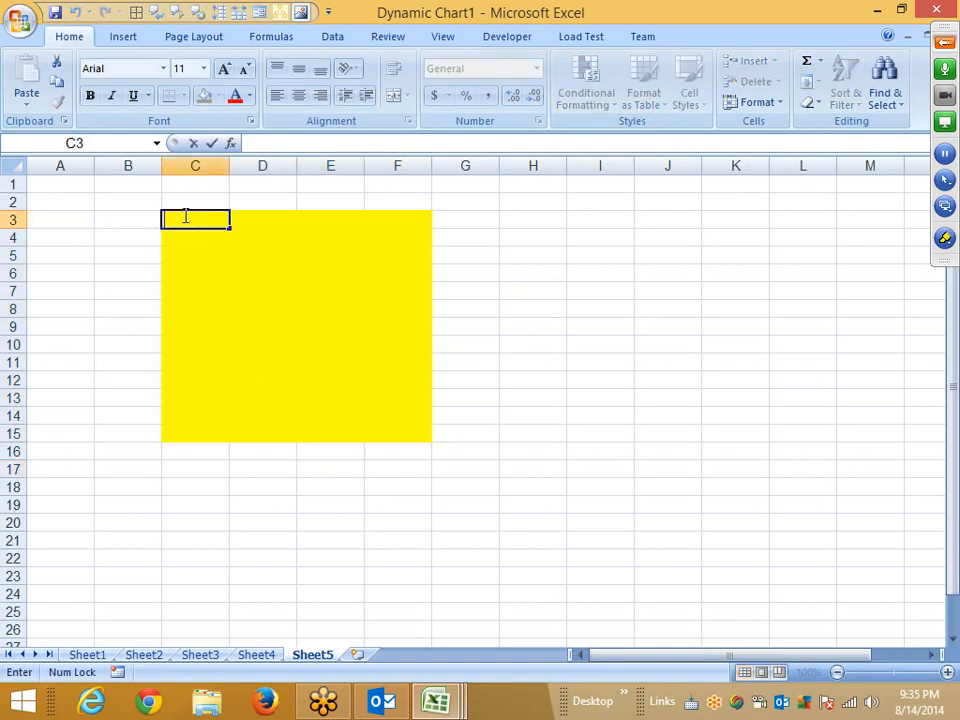
{"action": "left_click", "coordinate": [246, 222]}
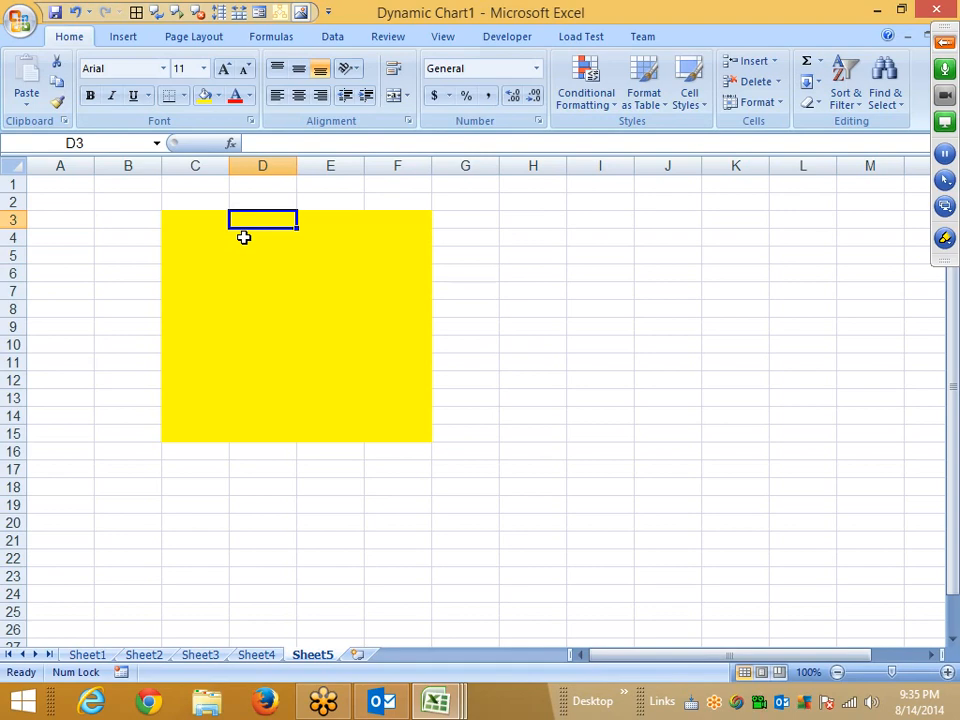
Review the Locked protection option for cell G3 and close the cell format dialog.
{"action": "right_click", "coordinate": [455, 221]}
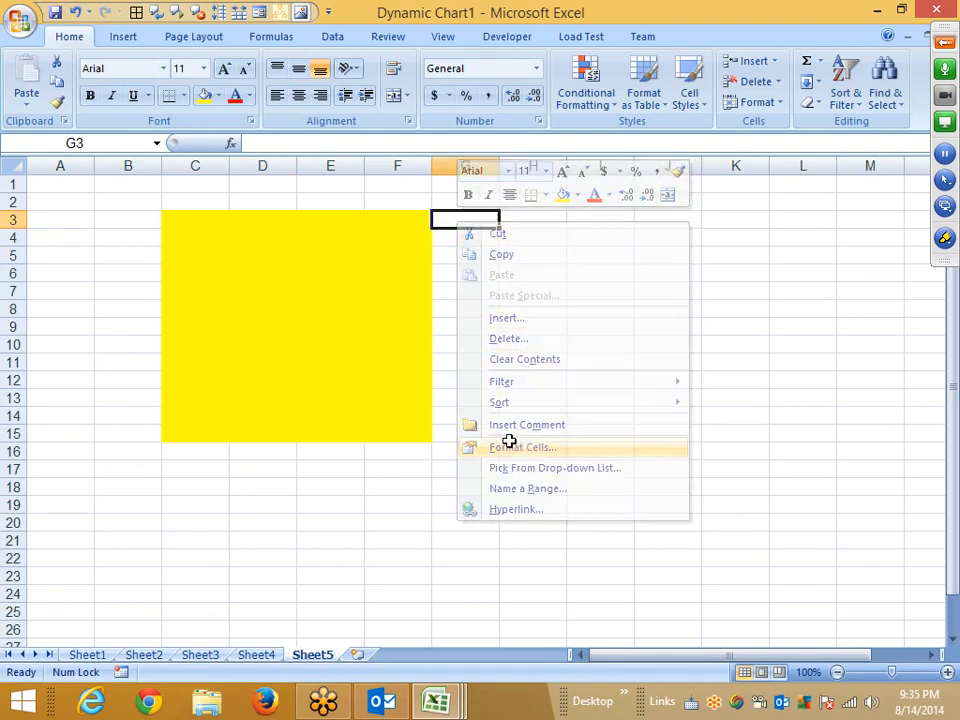
{"action": "left_click", "coordinate": [509, 441]}
{"action": "left_click_drag", "start_coordinate": [403, 243], "coordinate": [413, 226]}
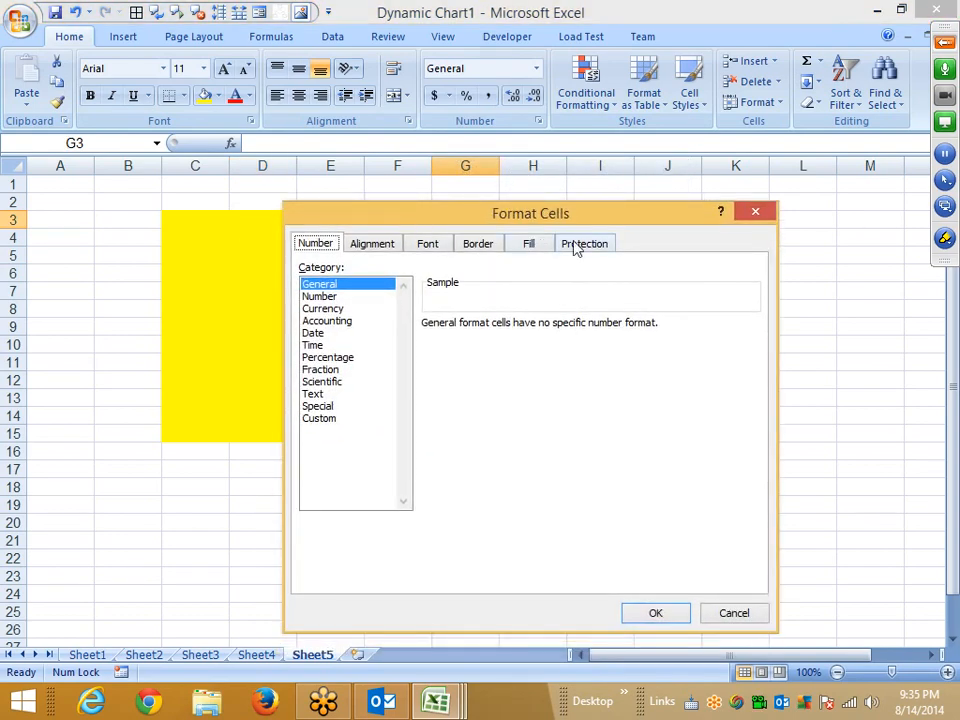
{"action": "left_click", "coordinate": [580, 244]}
{"action": "left_click_drag", "start_coordinate": [579, 229], "coordinate": [793, 189]}
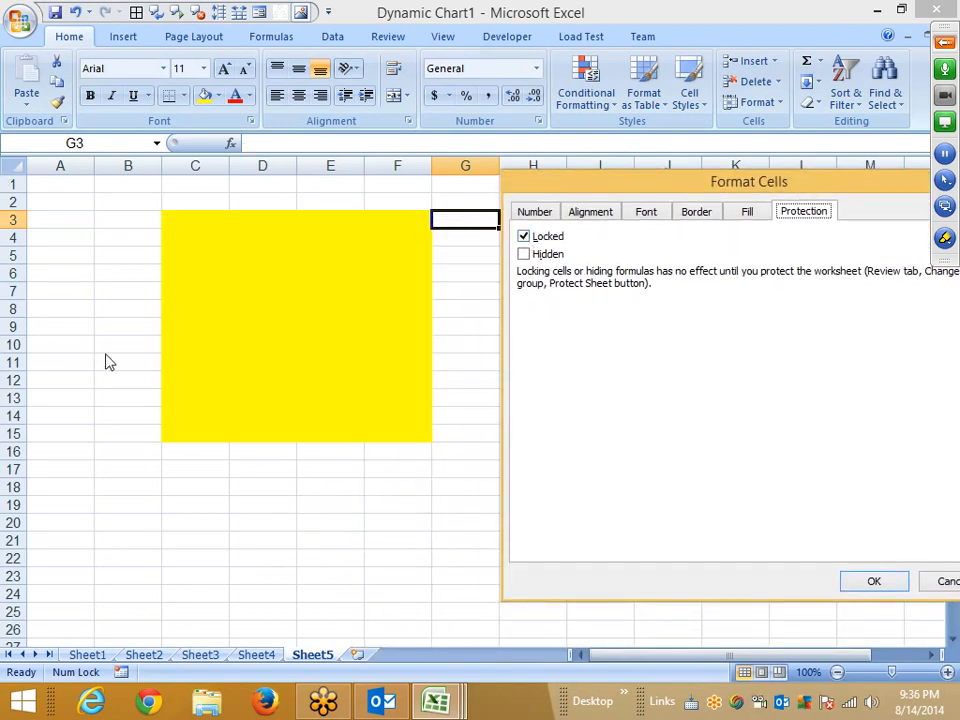
{"action": "left_click", "coordinate": [522, 236]}
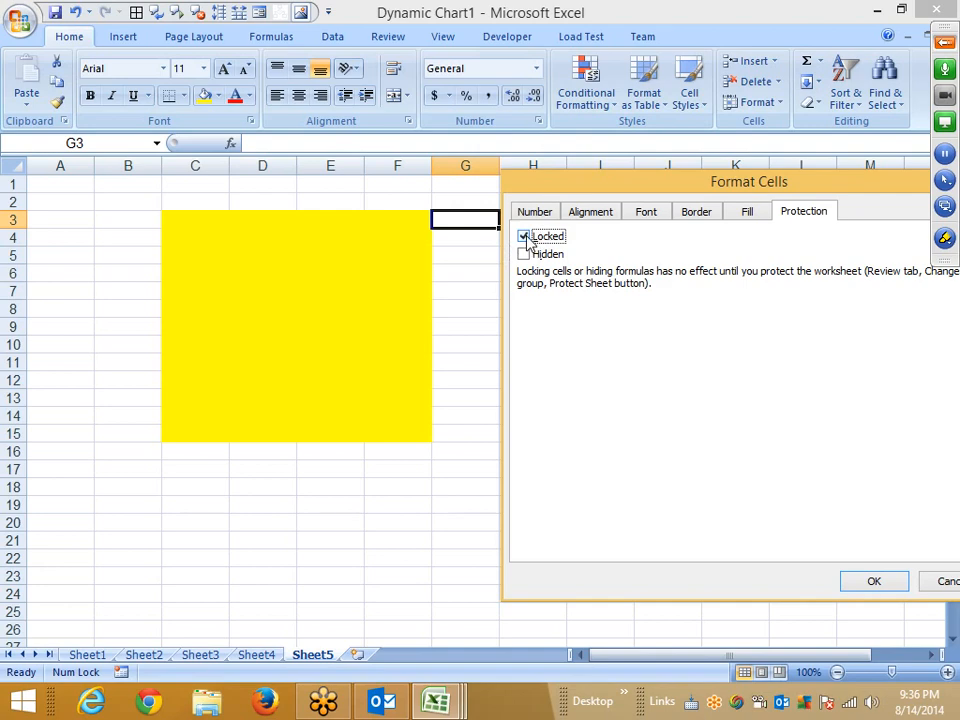
{"action": "left_click", "coordinate": [877, 582]}
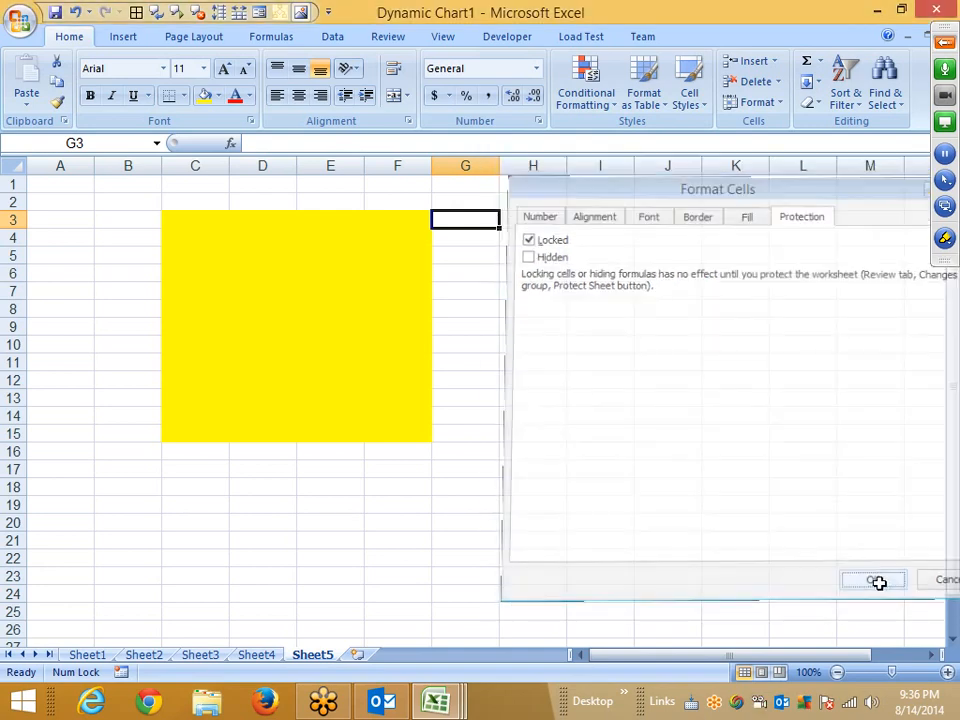
Clear the Locked protection option for the yellow range C3:F15.
{"action": "left_click_drag", "start_coordinate": [195, 220], "coordinate": [411, 429]}
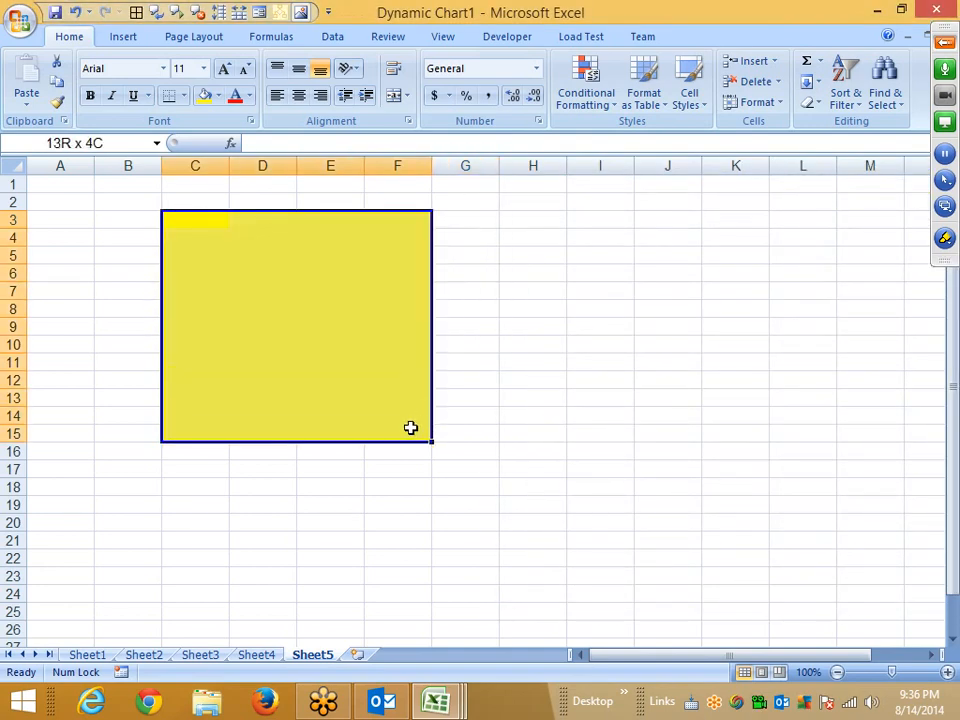
{"action": "right_click", "coordinate": [403, 369]}
{"action": "left_click", "coordinate": [471, 598]}
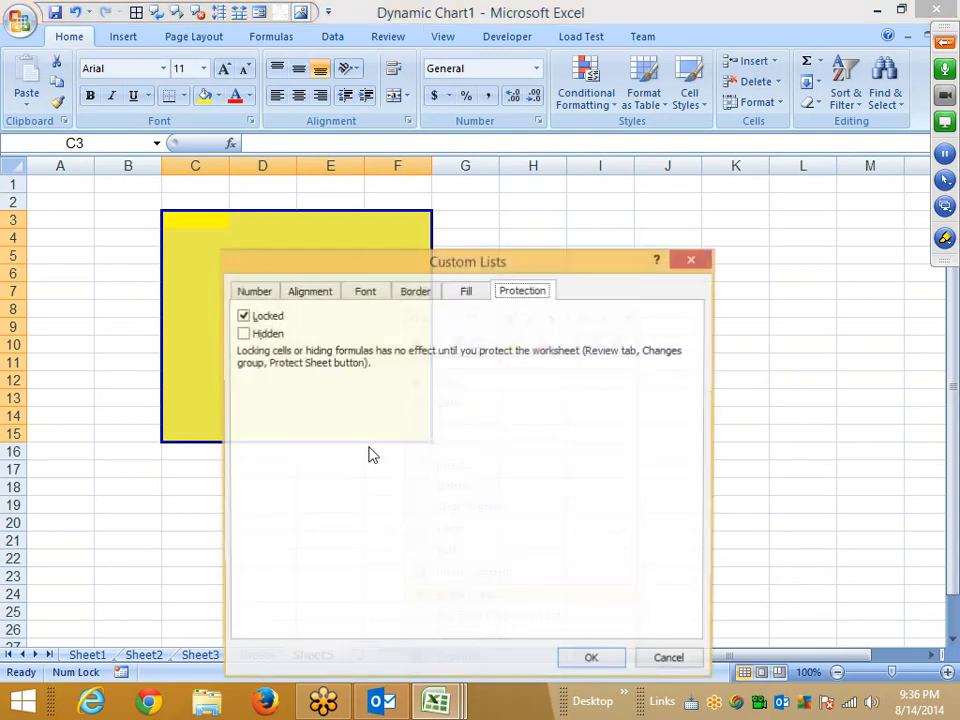
{"action": "left_click", "coordinate": [244, 316]}
{"action": "left_click_drag", "start_coordinate": [375, 265], "coordinate": [454, 152]}
{"action": "left_click", "coordinate": [680, 550]}
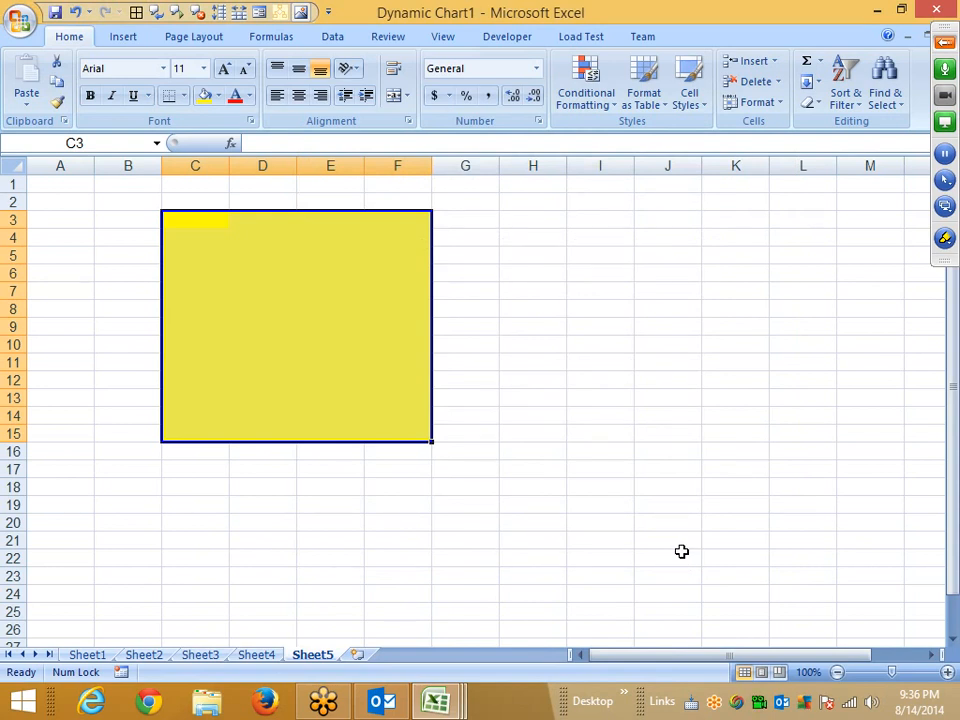
{"action": "left_click", "coordinate": [380, 590]}
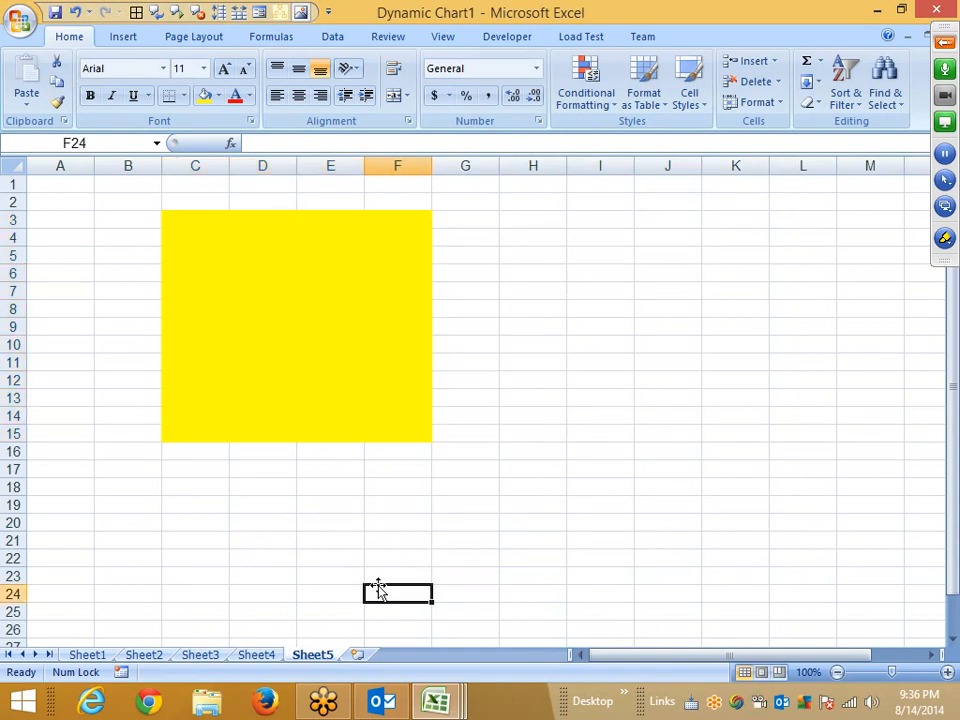
Protect Sheet5 without a password, keeping the default cell-selection permissions.
{"action": "right_click", "coordinate": [316, 656]}
{"action": "key", "text": "Escape"}
{"action": "left_click_drag", "start_coordinate": [167, 229], "coordinate": [397, 435]}
{"action": "left_click", "coordinate": [407, 542]}
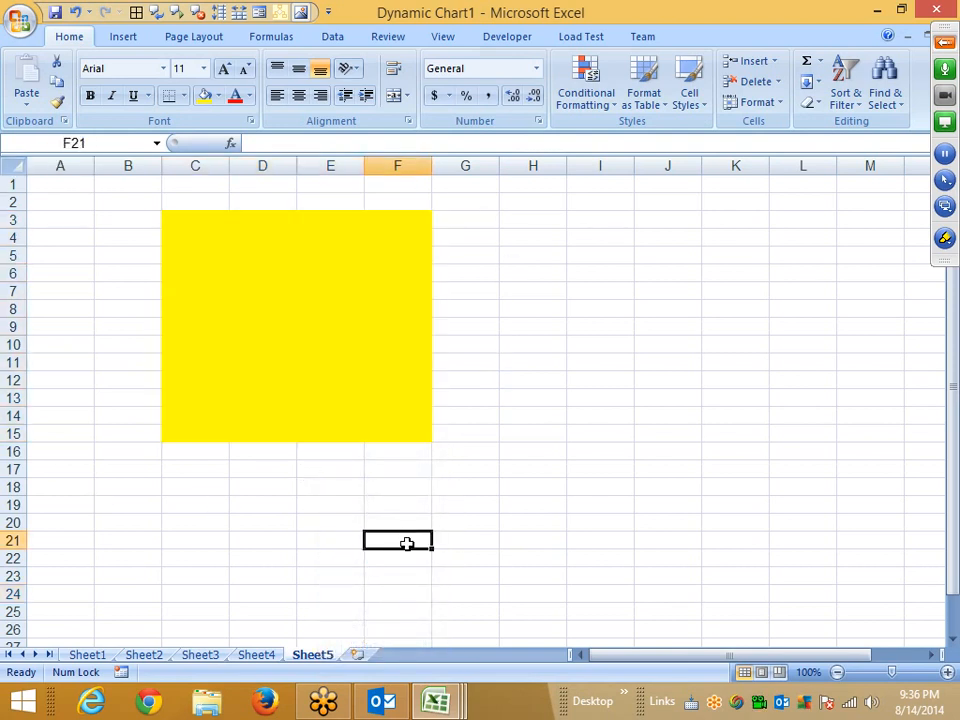
{"action": "right_click", "coordinate": [328, 656]}
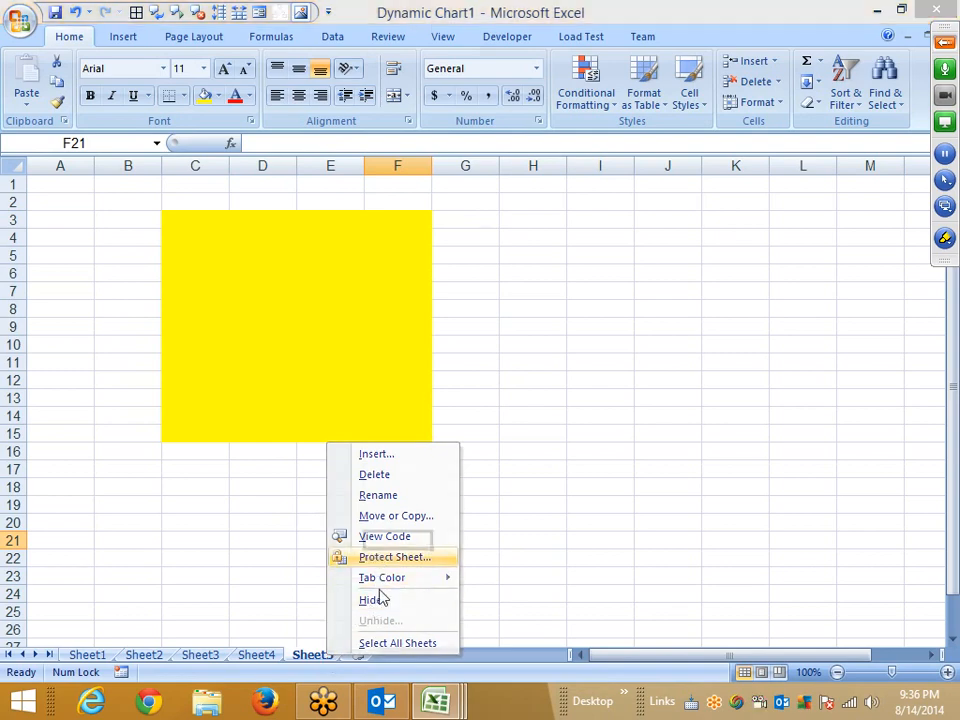
{"action": "left_click", "coordinate": [376, 557]}
{"action": "left_click_drag", "start_coordinate": [311, 416], "coordinate": [529, 257]}
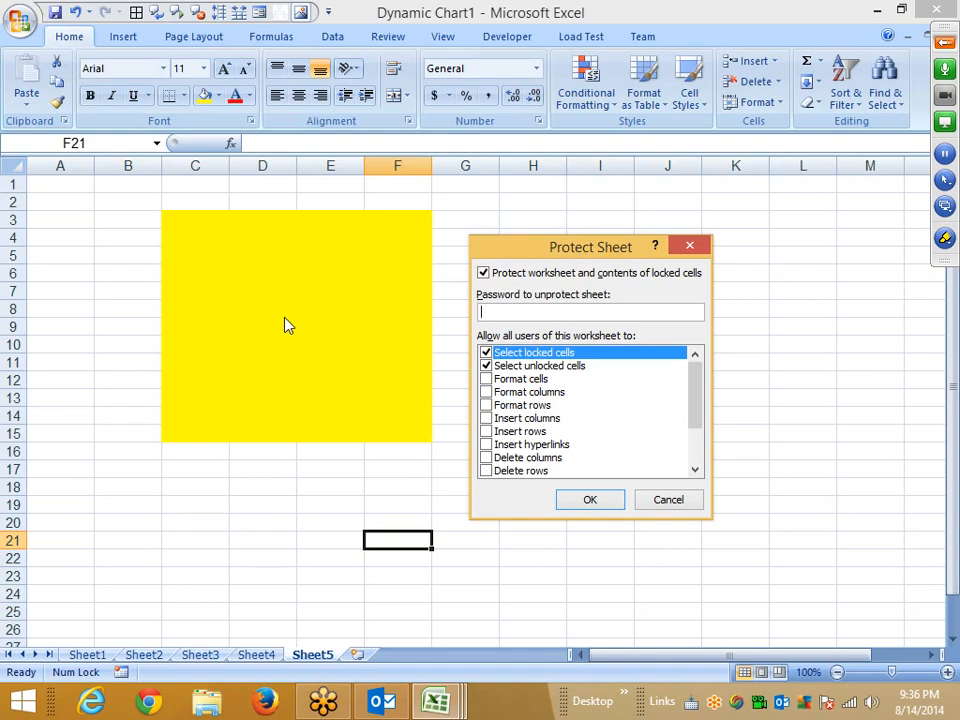
{"action": "left_click", "coordinate": [591, 498]}
Try editing cell D13 and typing sf into D9 inside the yellow block, then cancel the entry.
{"action": "left_click", "coordinate": [470, 397]}
{"action": "double_click", "coordinate": [470, 397]}
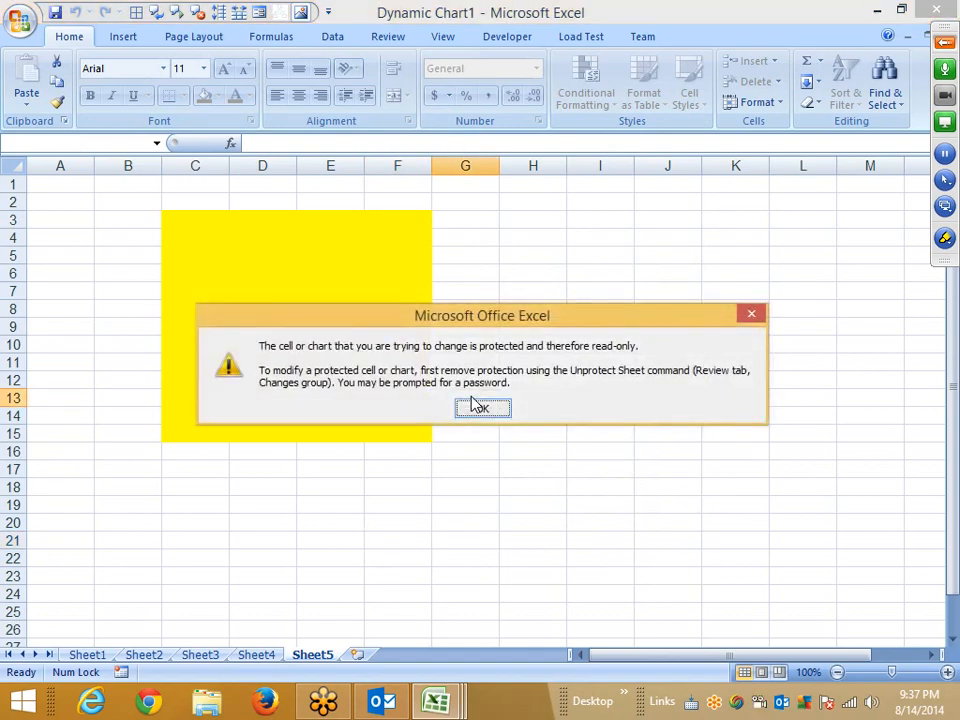
{"action": "left_click", "coordinate": [478, 404]}
{"action": "left_click", "coordinate": [274, 322]}
{"action": "type", "text": "sf"}
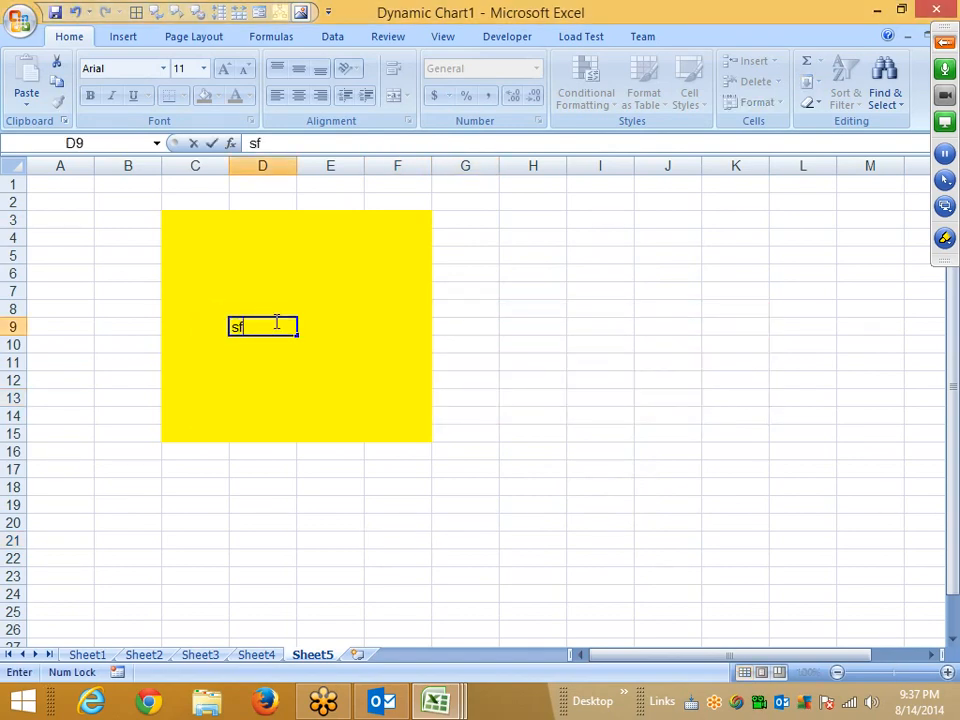
{"action": "key", "text": "Escape"}
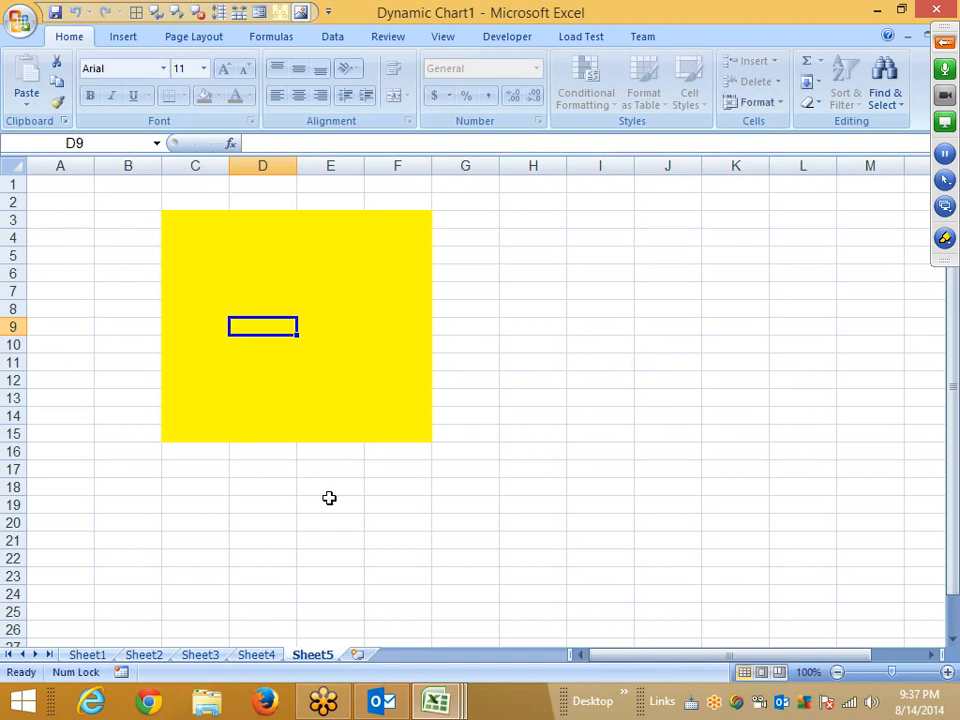
Insert a new worksheet and fill the range C5:F17 on Sheet6 with red.
{"action": "left_click", "coordinate": [358, 654]}
{"action": "left_click_drag", "start_coordinate": [221, 255], "coordinate": [430, 470]}
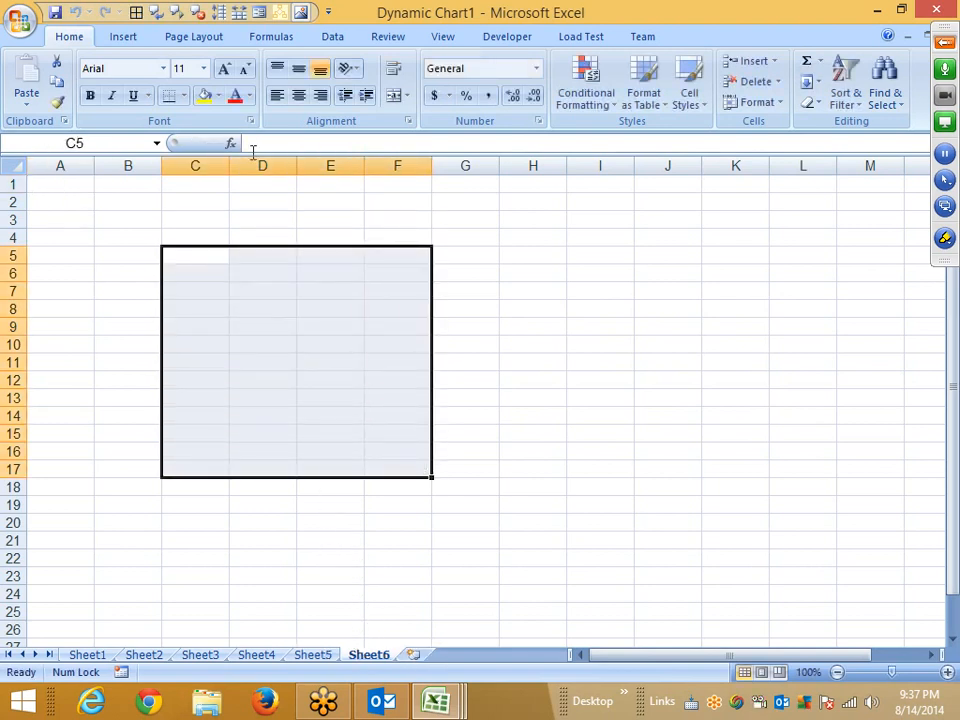
{"action": "left_click", "coordinate": [206, 97]}
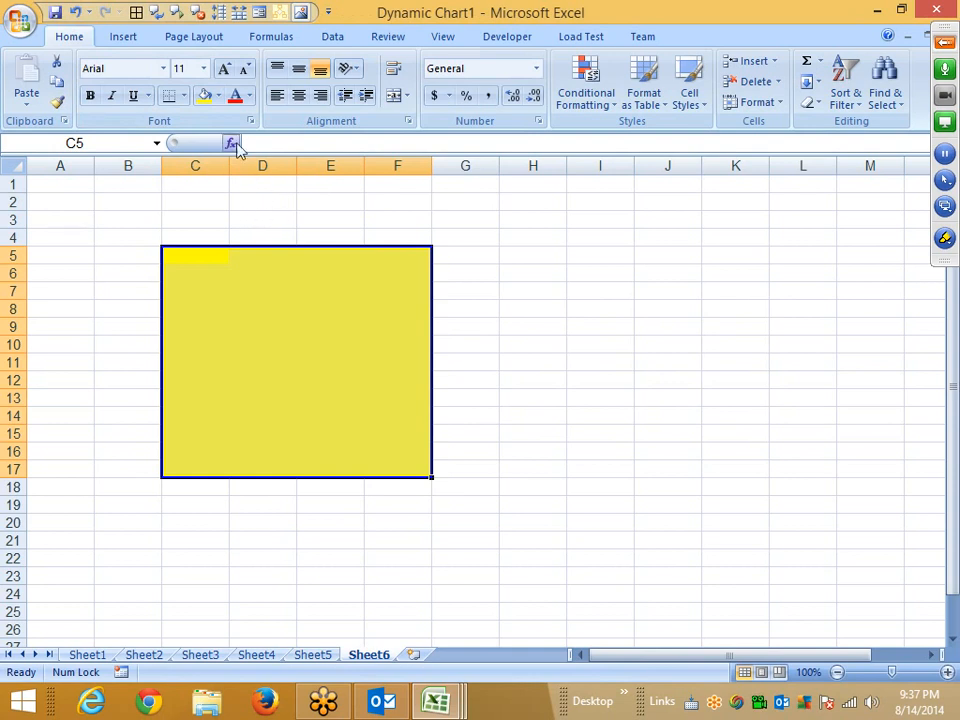
{"action": "left_click", "coordinate": [219, 97]}
{"action": "left_click", "coordinate": [217, 237]}
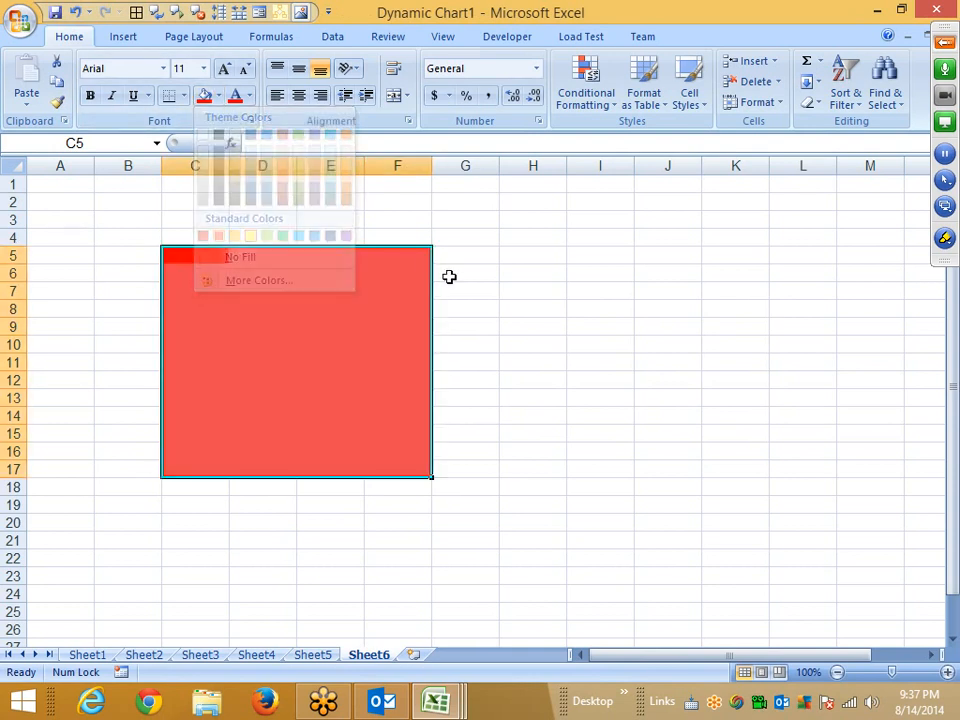
{"action": "left_click", "coordinate": [485, 274]}
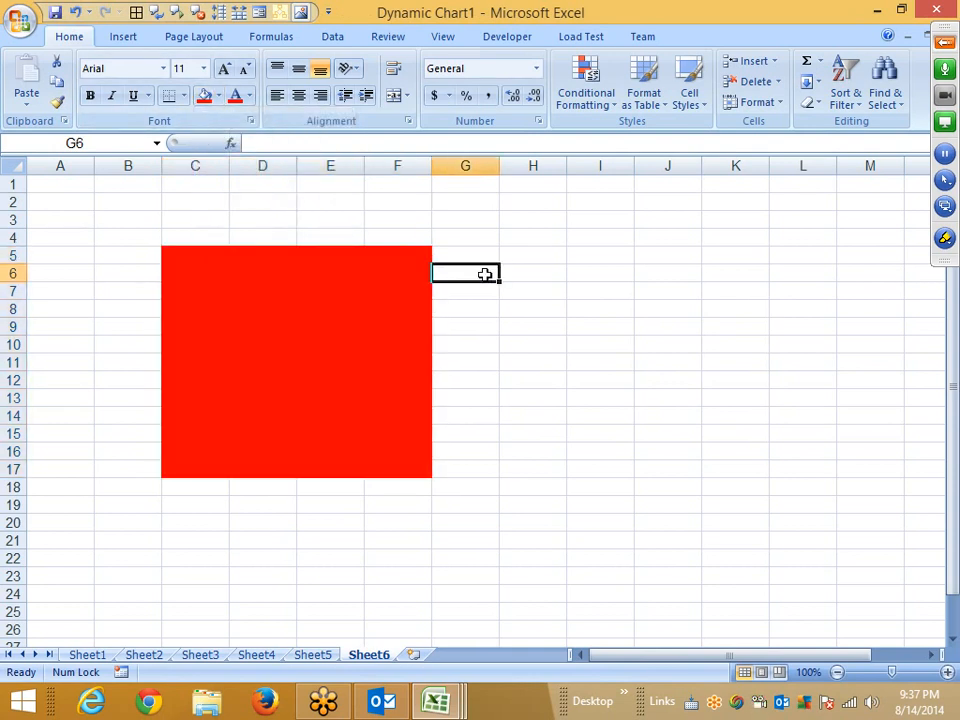
Select all cells on Sheet6 and clear their Locked protection option.
{"action": "left_click", "coordinate": [186, 203]}
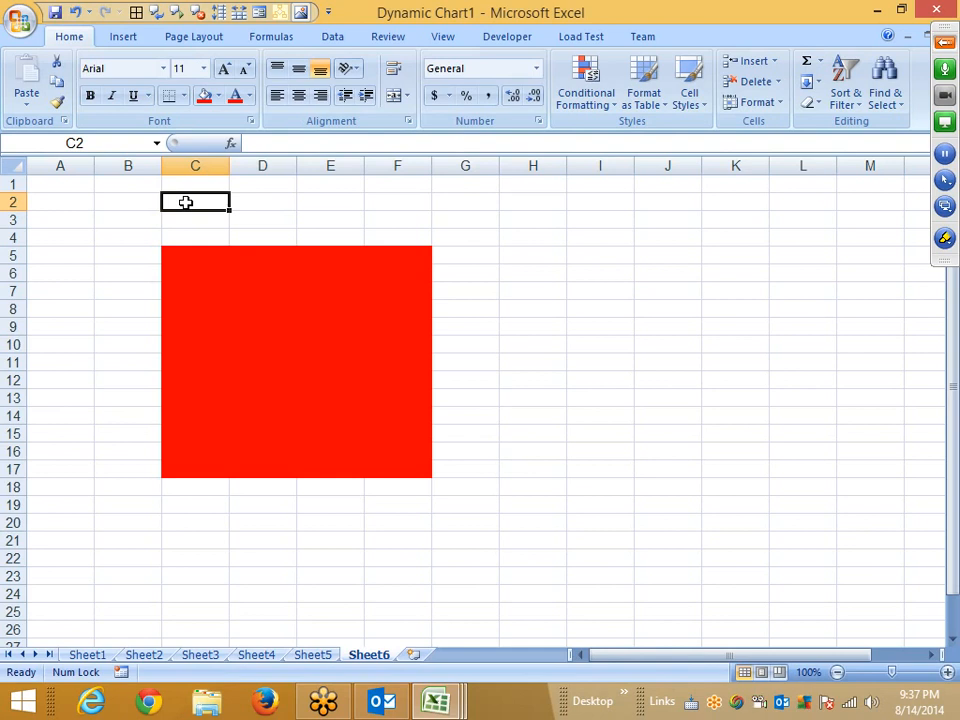
{"action": "left_click", "coordinate": [15, 164]}
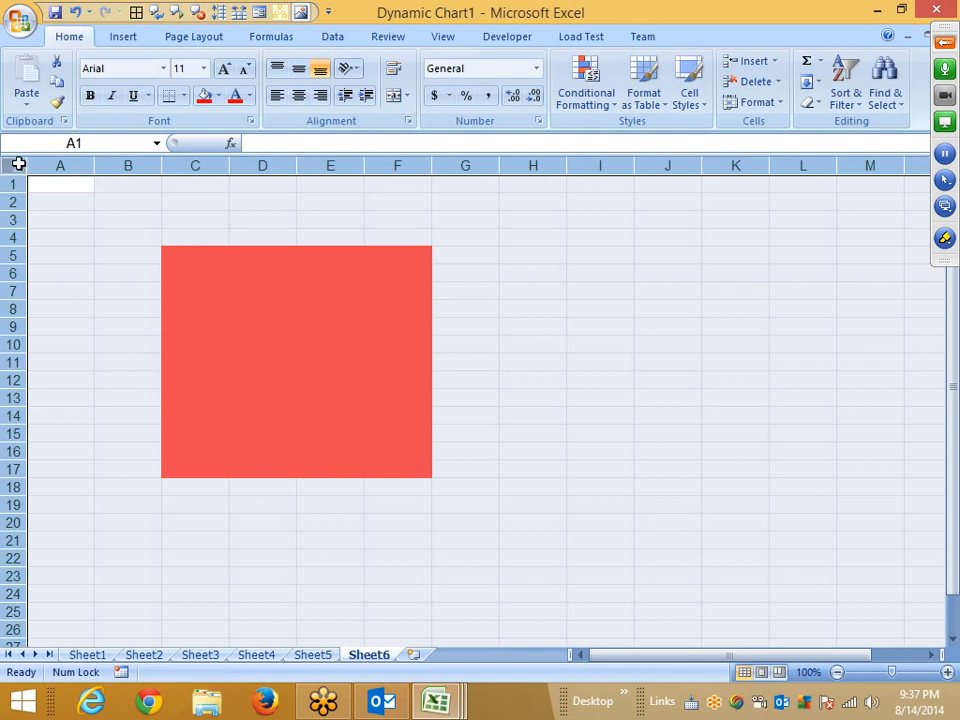
{"action": "right_click", "coordinate": [142, 203]}
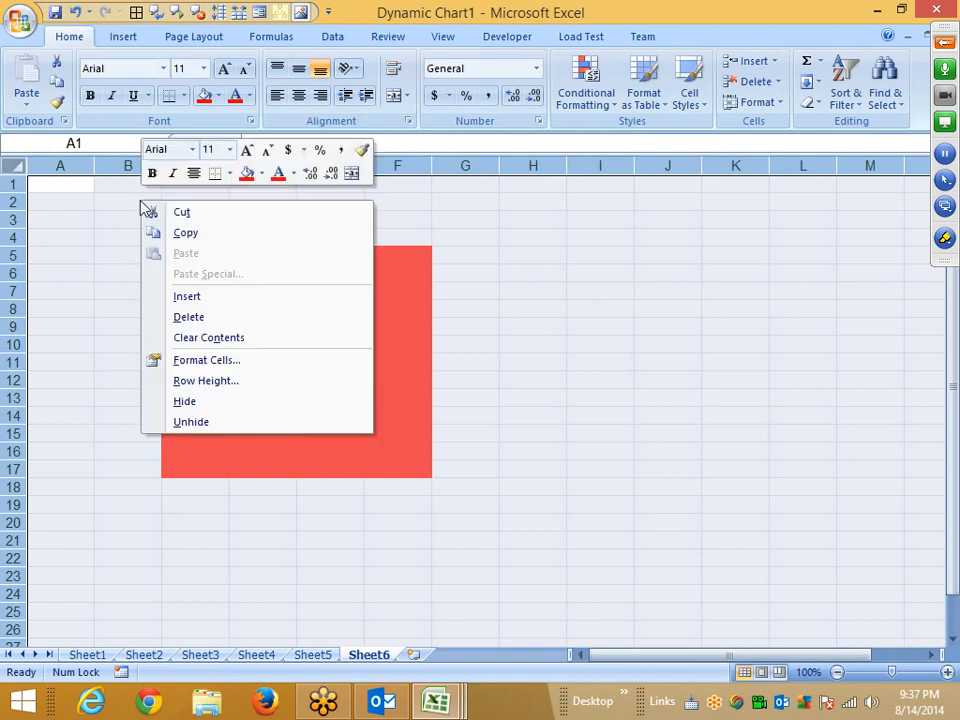
{"action": "left_click", "coordinate": [242, 360]}
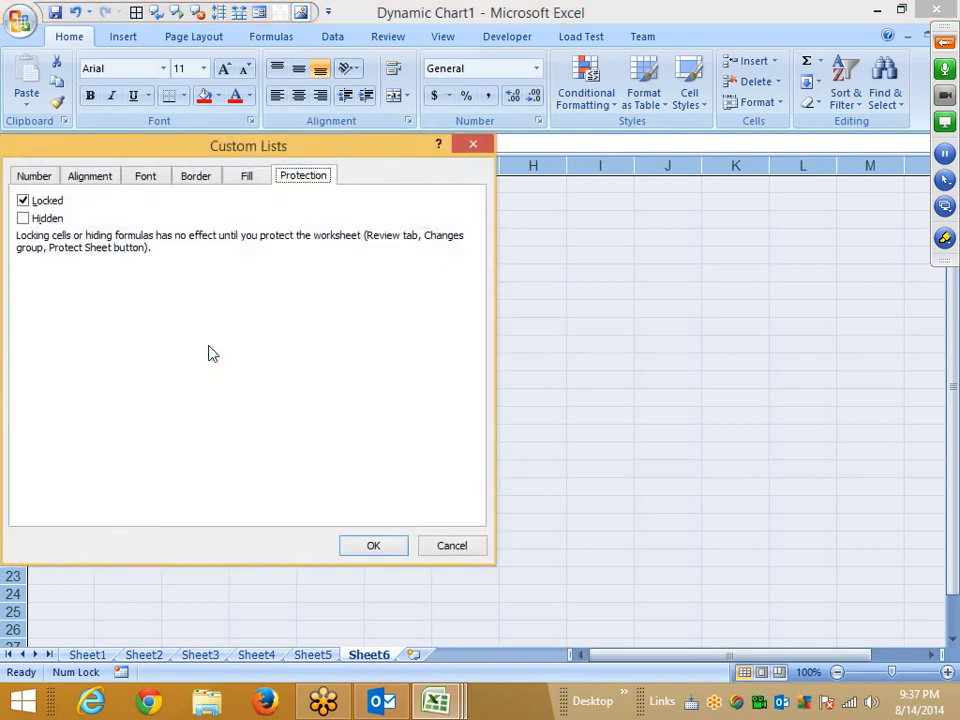
{"action": "left_click_drag", "start_coordinate": [146, 150], "coordinate": [459, 145]}
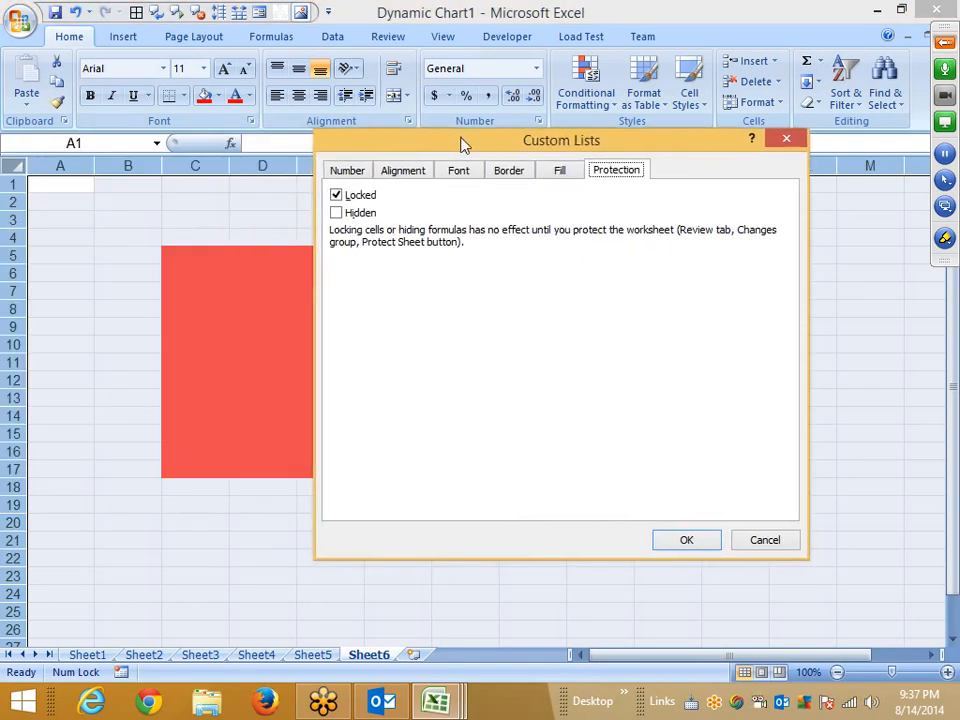
{"action": "left_click", "coordinate": [336, 196]}
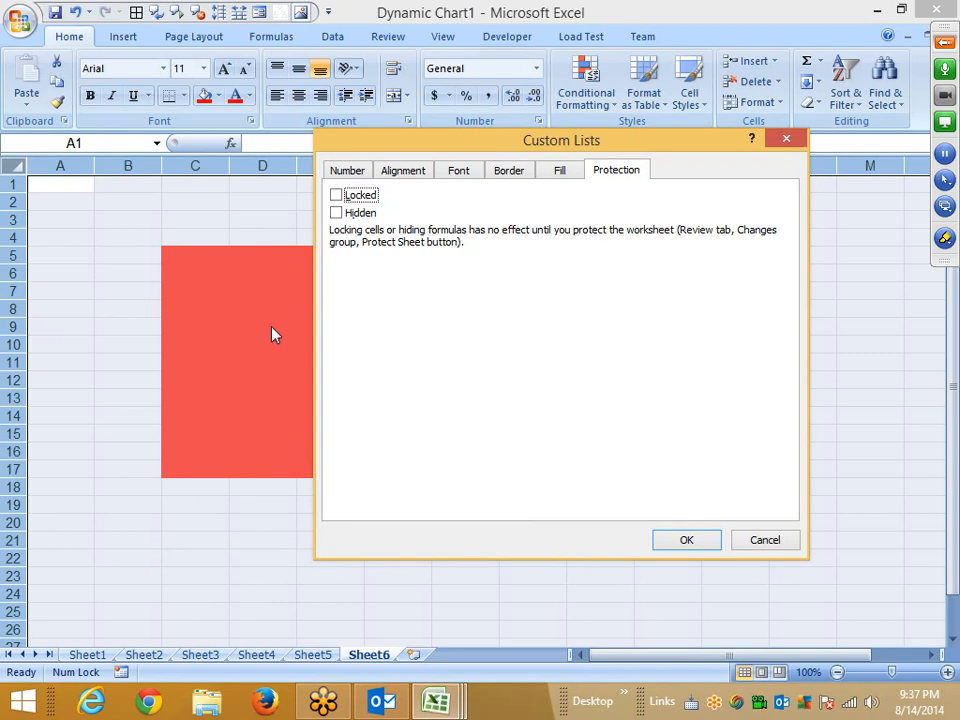
{"action": "left_click", "coordinate": [690, 543]}
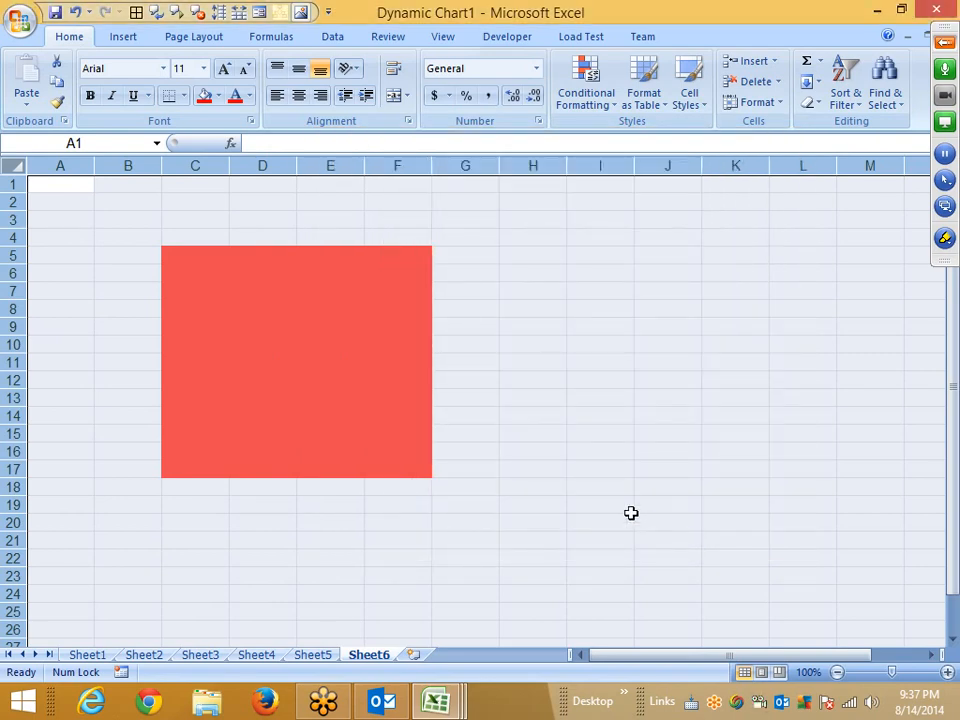
Set the Locked protection option for the red range C5:F17.
{"action": "left_click", "coordinate": [596, 440]}
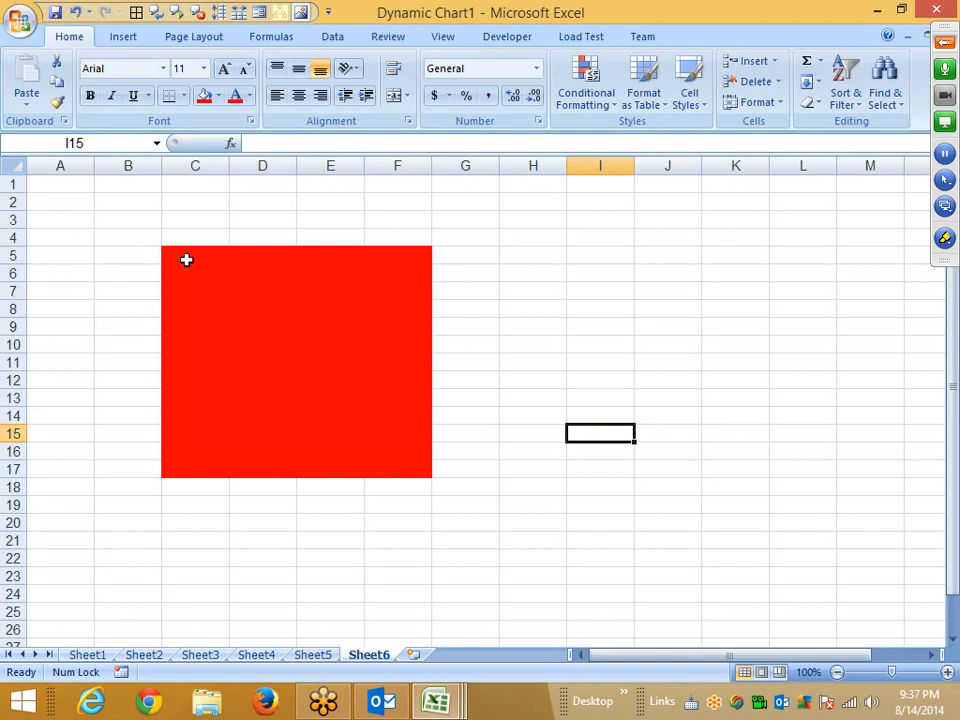
{"action": "left_click_drag", "start_coordinate": [186, 258], "coordinate": [417, 473]}
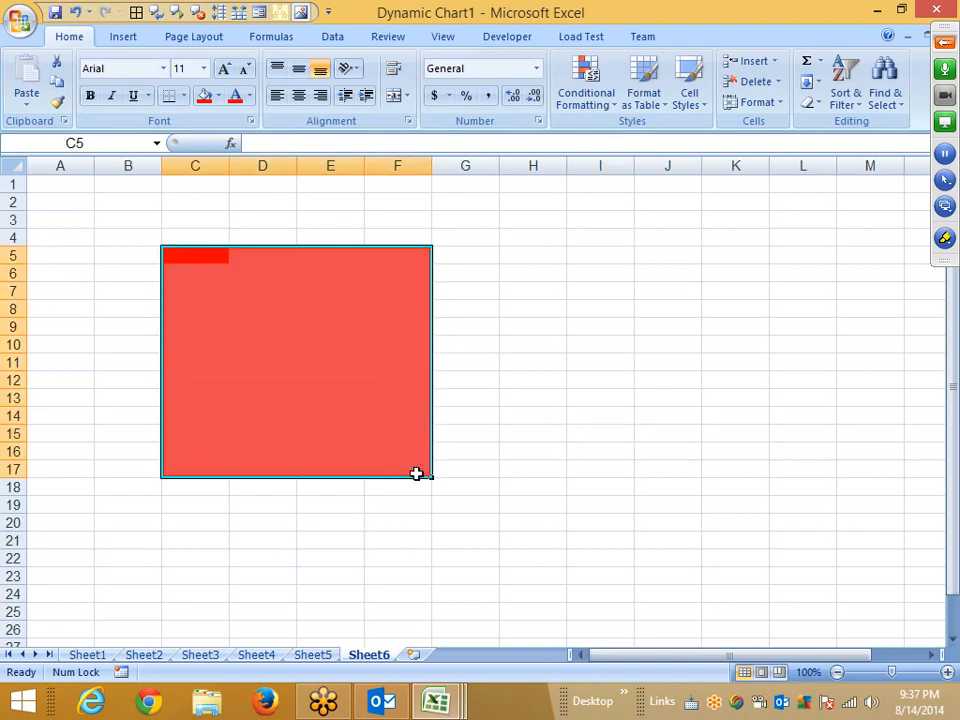
{"action": "right_click", "coordinate": [424, 363]}
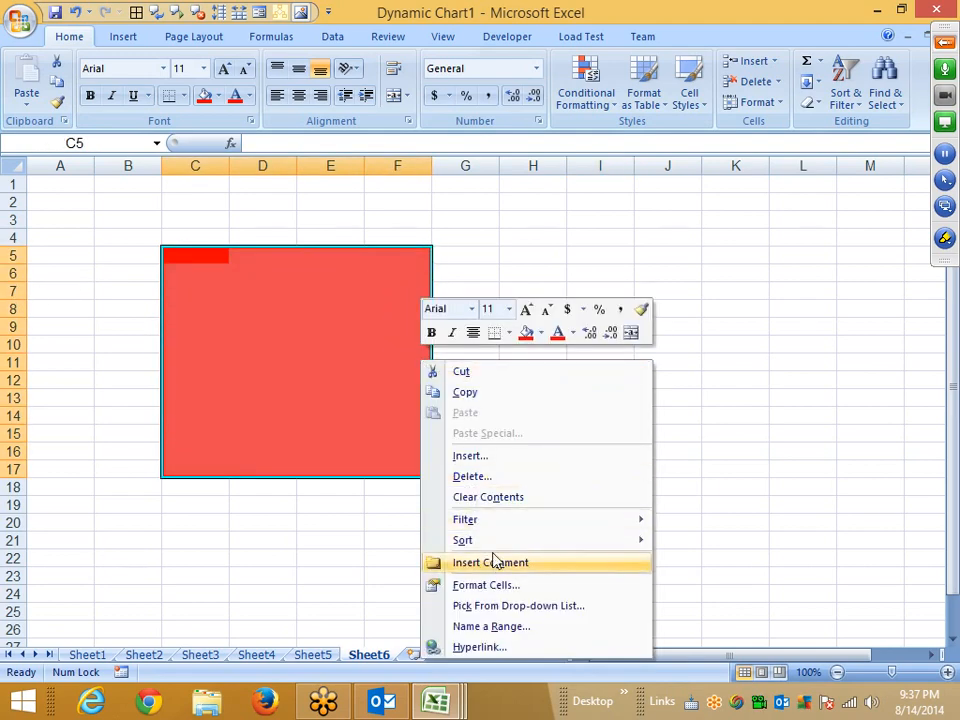
{"action": "left_click", "coordinate": [492, 586]}
{"action": "left_click", "coordinate": [264, 315]}
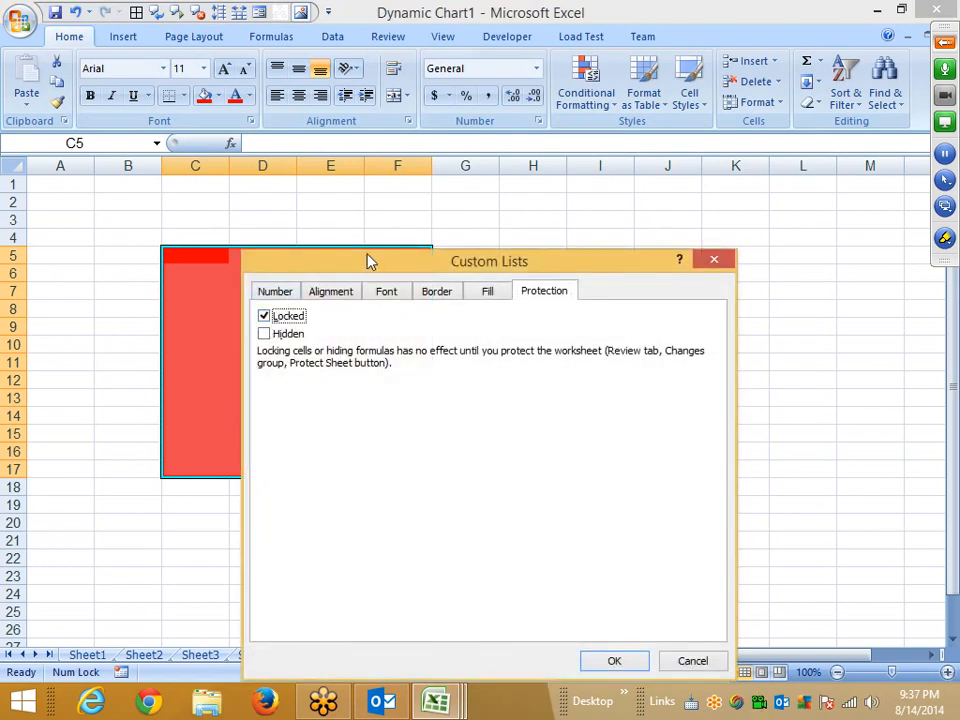
{"action": "left_click_drag", "start_coordinate": [367, 259], "coordinate": [537, 166]}
{"action": "left_click", "coordinate": [781, 566]}
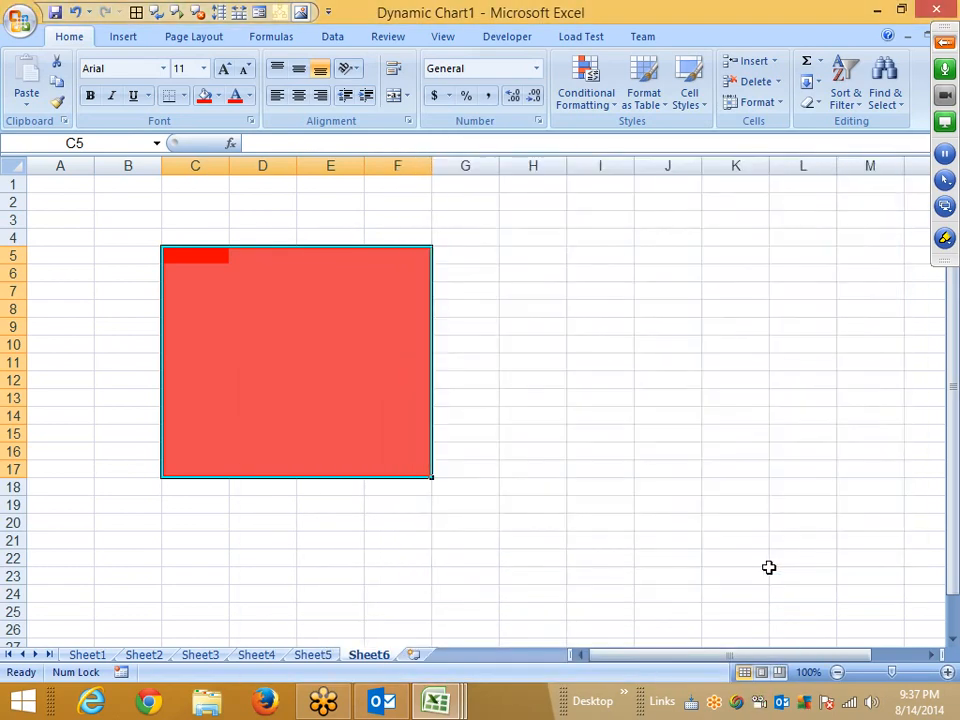
Protect Sheet6 with the default permission options and no password.
{"action": "left_click", "coordinate": [600, 237]}
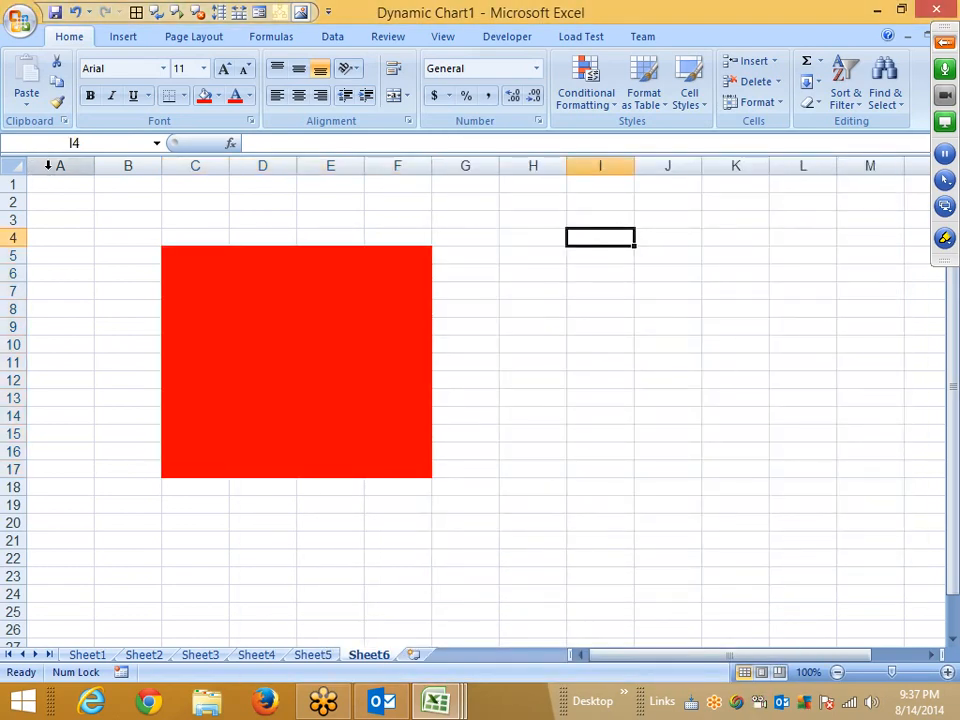
{"action": "left_click_drag", "start_coordinate": [47, 165], "coordinate": [718, 224]}
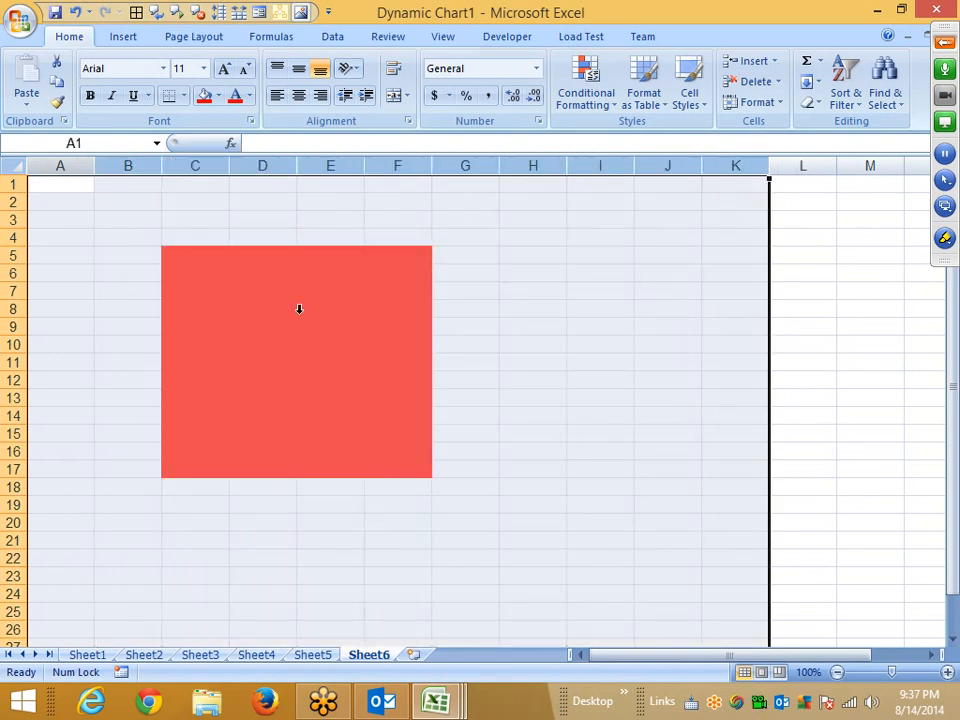
{"action": "left_click_drag", "start_coordinate": [164, 258], "coordinate": [408, 483]}
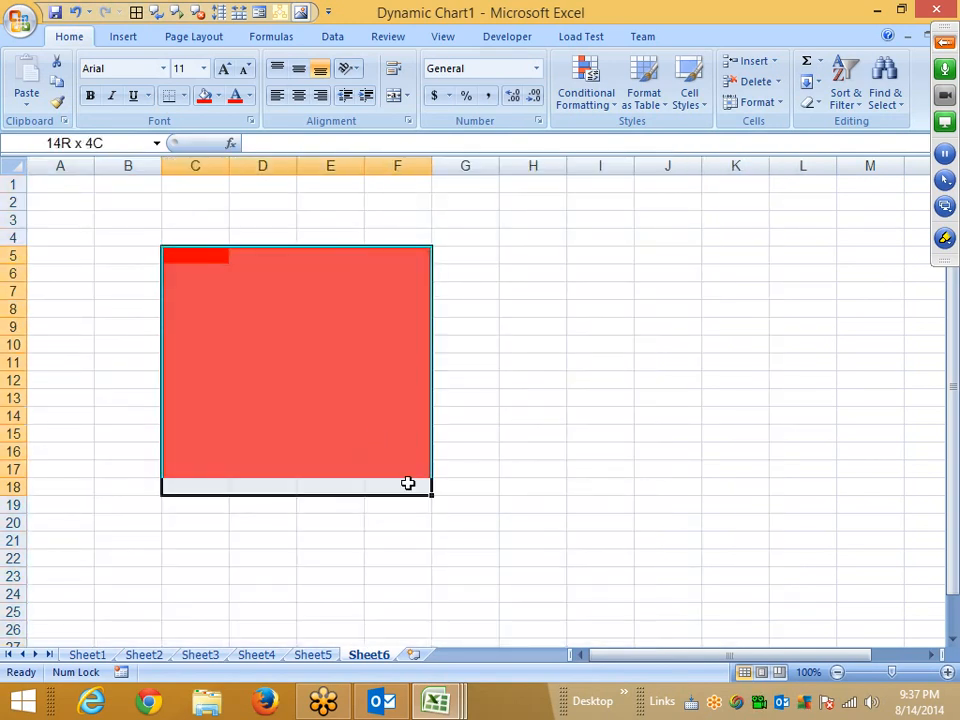
{"action": "left_click", "coordinate": [703, 324]}
{"action": "right_click", "coordinate": [373, 656]}
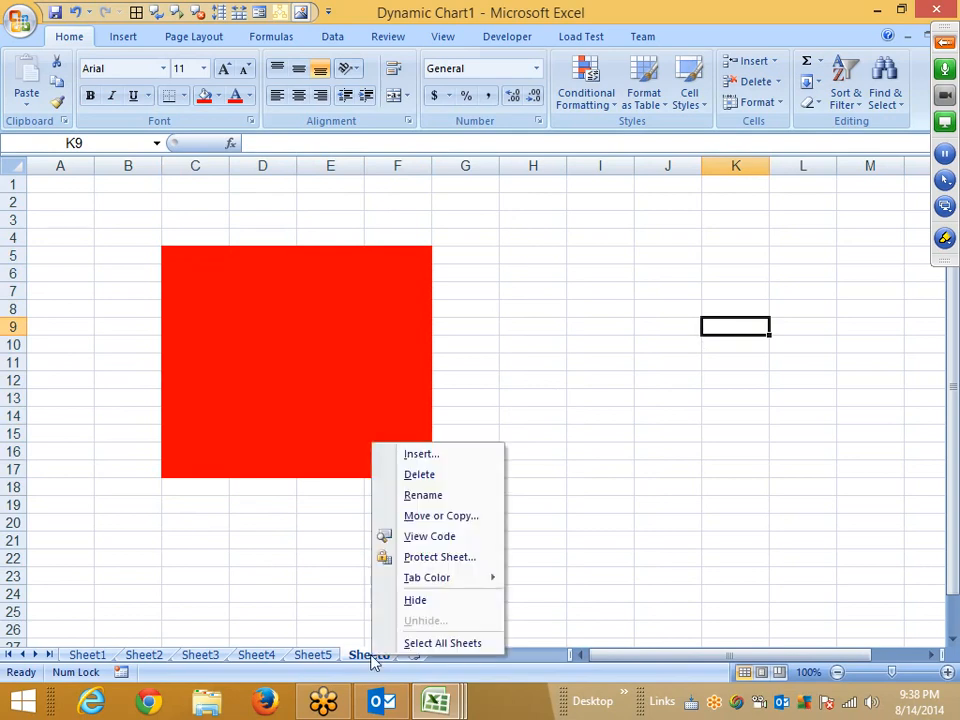
{"action": "left_click", "coordinate": [392, 560]}
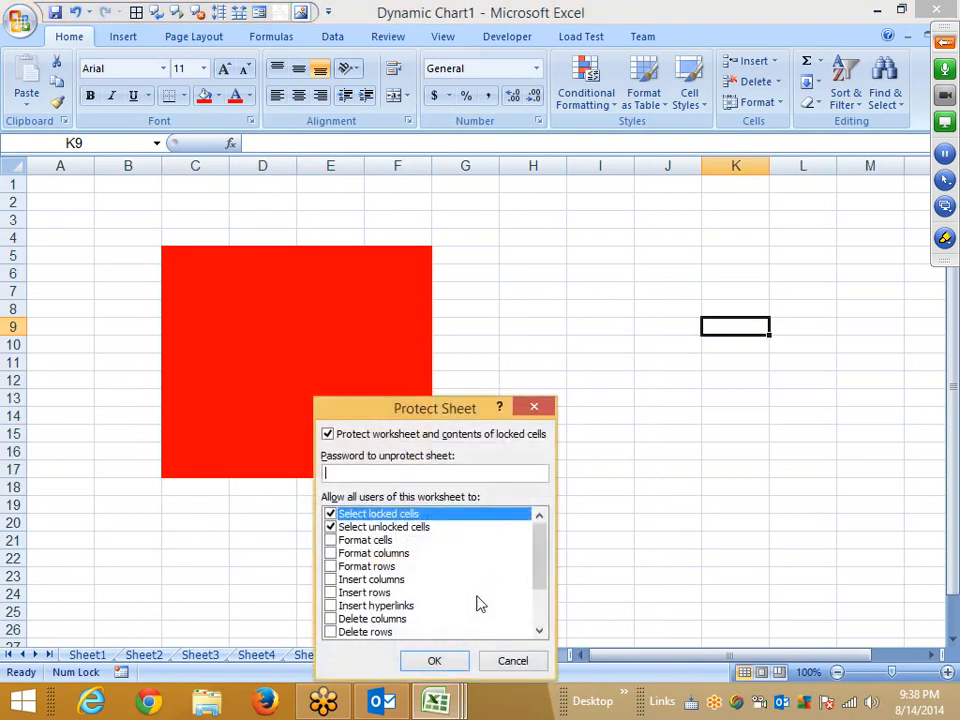
{"action": "left_click", "coordinate": [435, 660]}
Try typing dfg into G15 outside the red block, then cancel the entry.
{"action": "left_click", "coordinate": [472, 439]}
{"action": "type", "text": "dfg"}
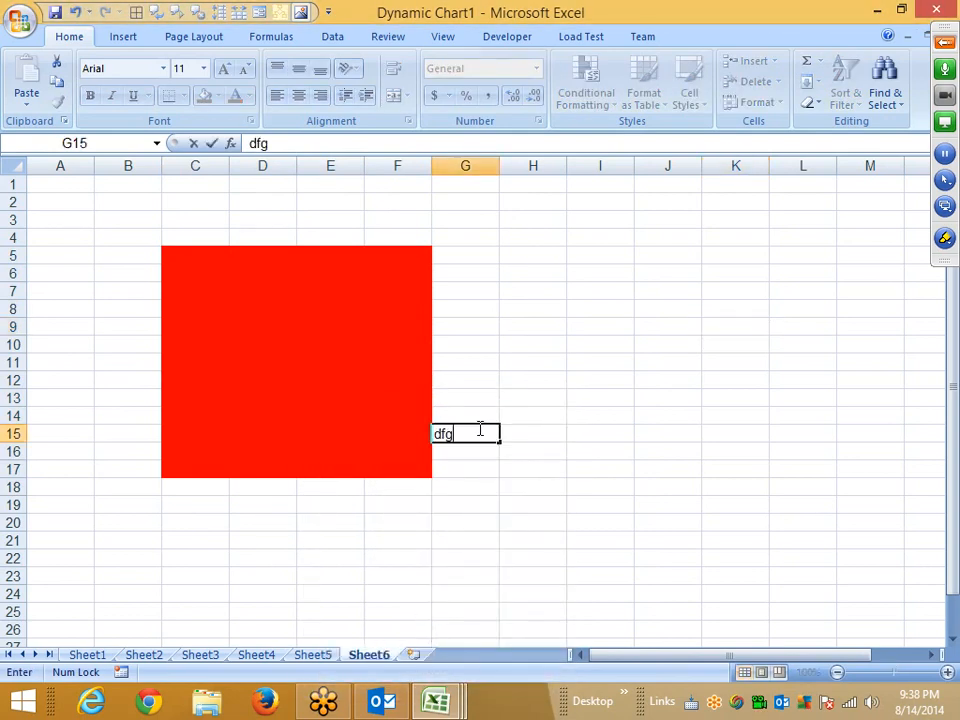
{"action": "key", "text": "Escape"}
Try editing cell E11 inside the locked red block and dismiss the protection warning.
{"action": "double_click", "coordinate": [328, 366]}
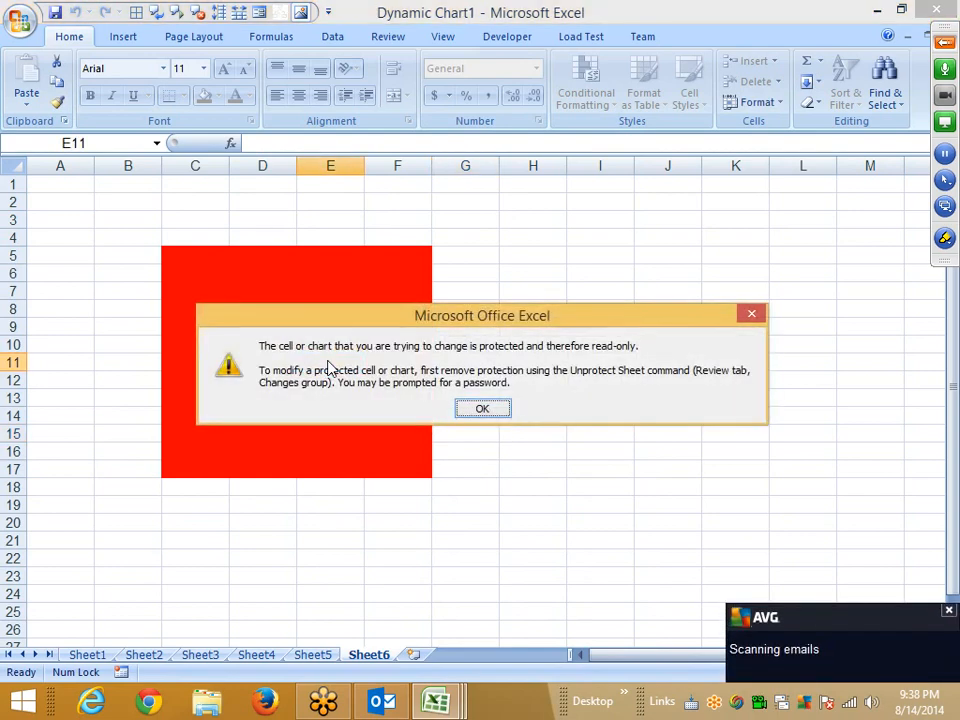
{"action": "left_click", "coordinate": [484, 407]}
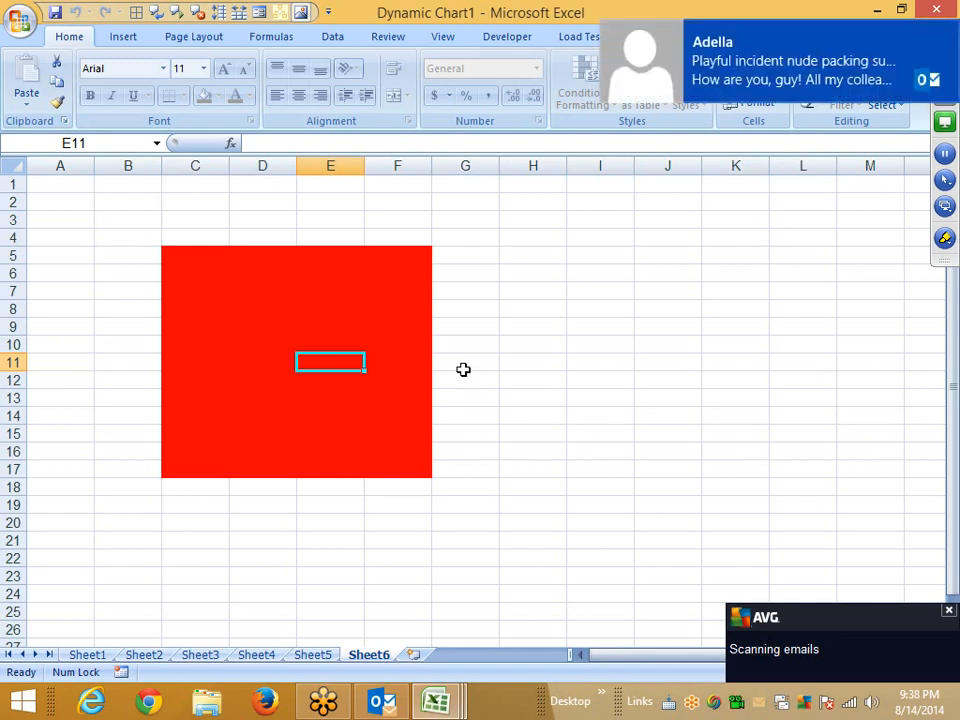
{"action": "left_click", "coordinate": [537, 295]}
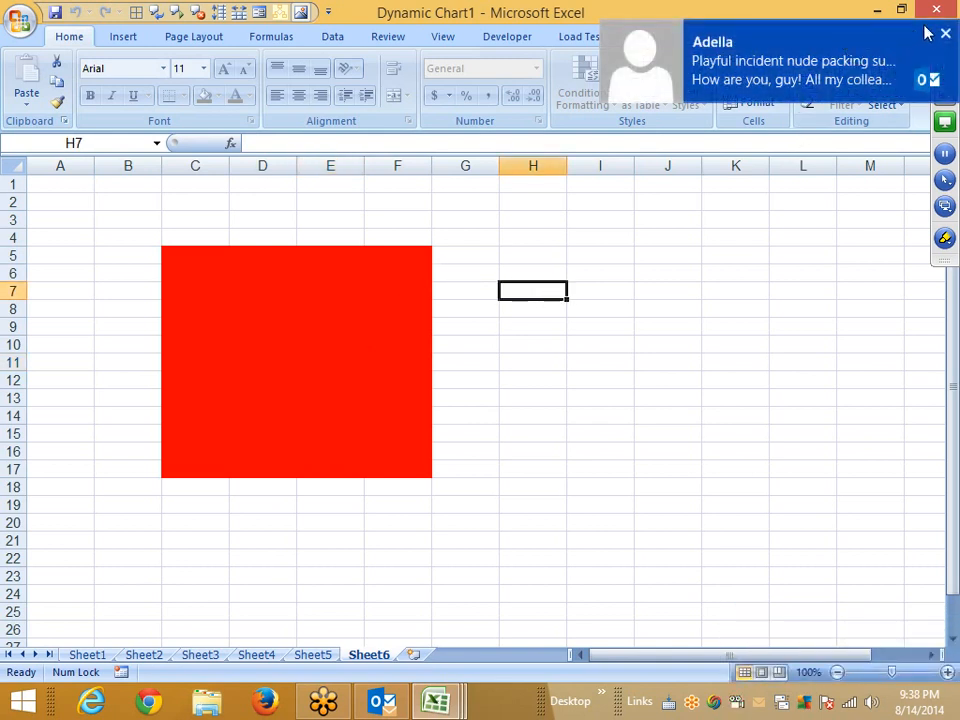
{"action": "left_click", "coordinate": [944, 32]}
{"action": "left_click", "coordinate": [653, 288]}
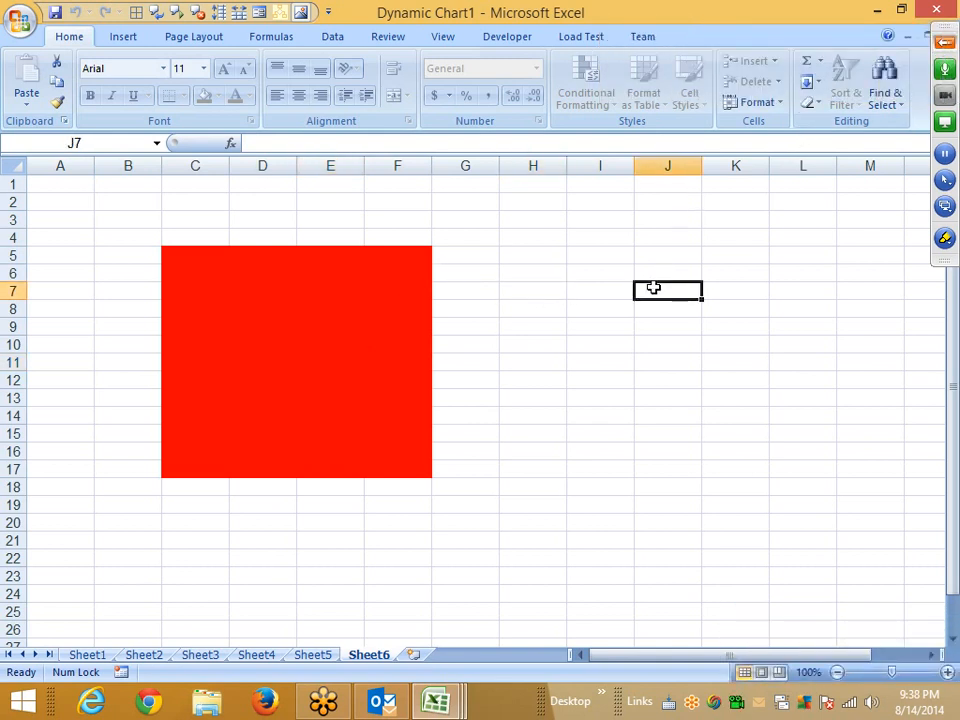
Insert a new worksheet and enter the label Name in B3.
{"action": "left_click", "coordinate": [414, 655]}
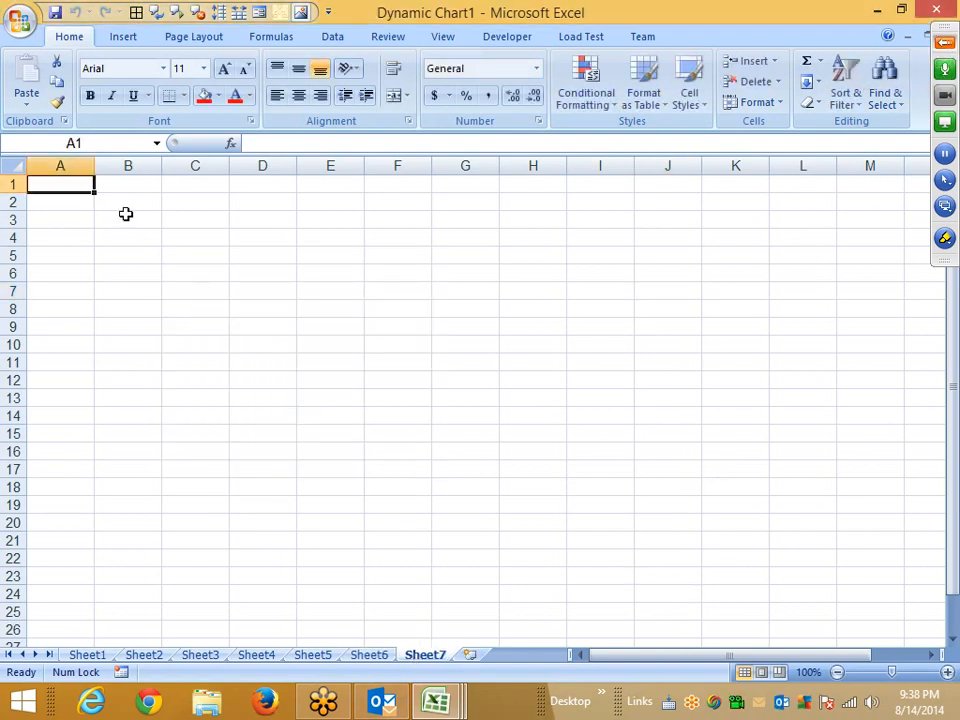
{"action": "left_click", "coordinate": [126, 215]}
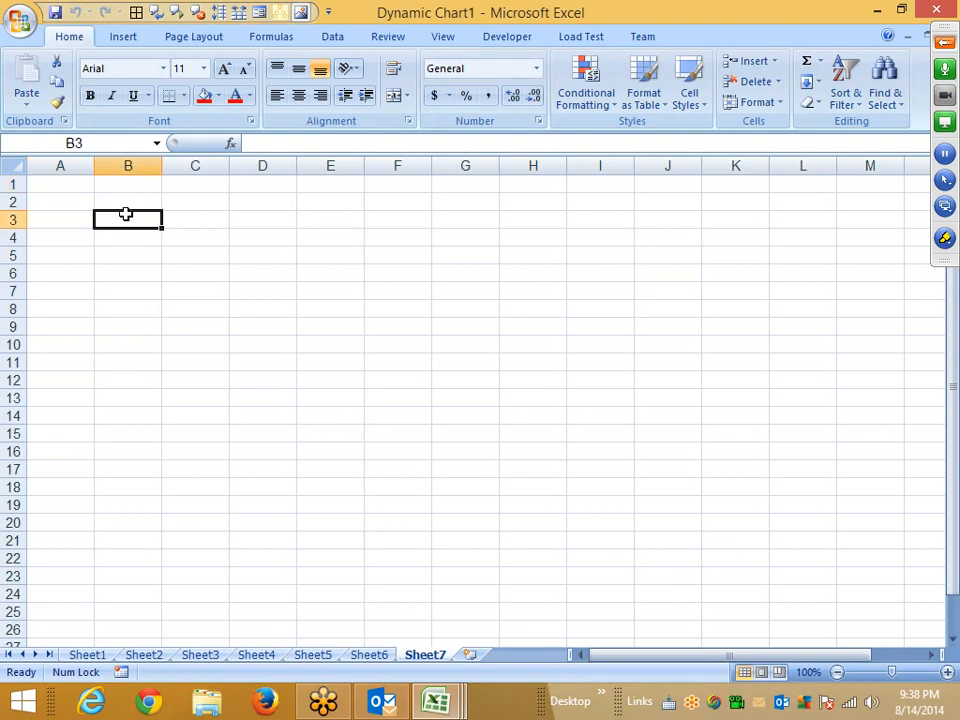
{"action": "type", "text": "NAe"}
{"action": "key", "text": "BackSpace"}
{"action": "key", "text": "BackSpace"}
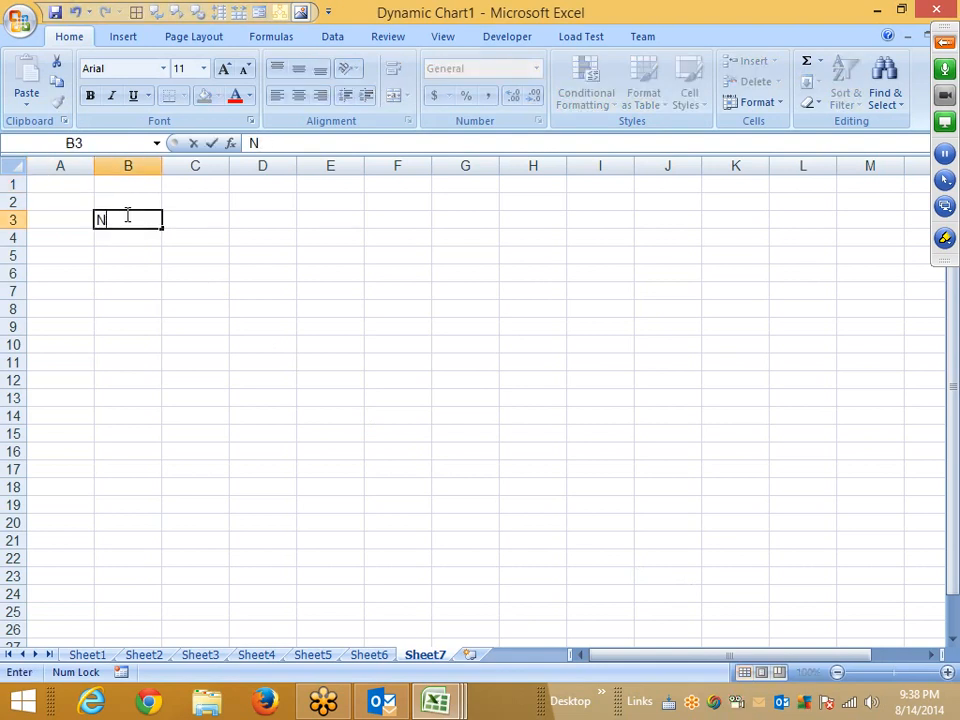
{"action": "type", "text": "ame"}
Enter the labels Roll in C6 and Marks in D9.
{"action": "key", "text": "Tab"}
{"action": "key", "text": "Down"}
{"action": "key", "text": "Down"}
{"action": "key", "text": "Down"}
{"action": "type", "text": "R"}
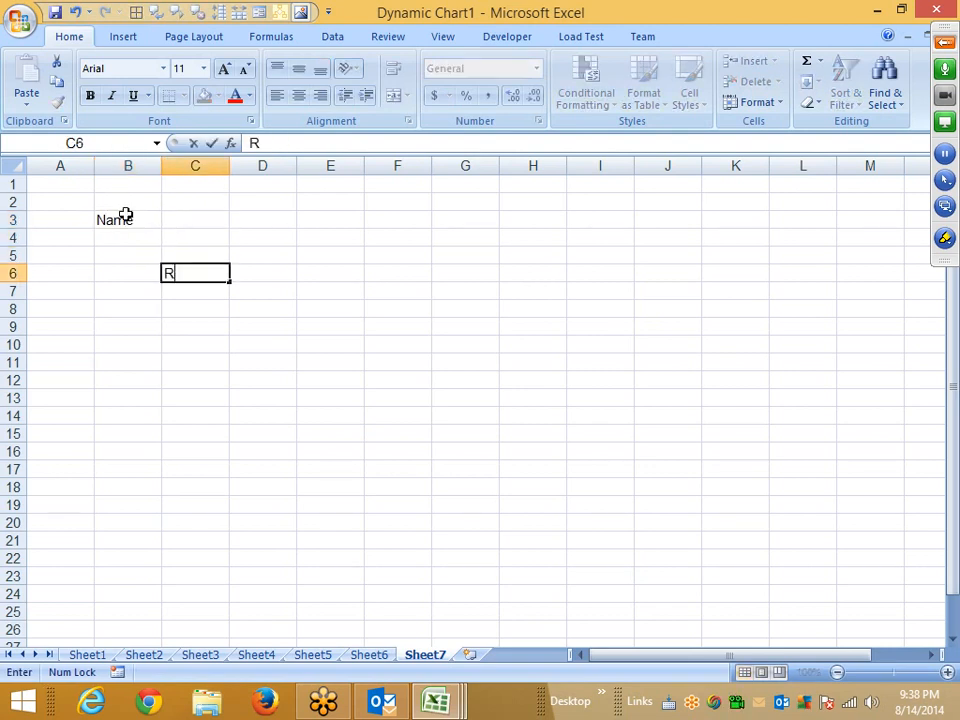
{"action": "type", "text": "oll"}
{"action": "key", "text": "Tab"}
{"action": "key", "text": "Down"}
{"action": "key", "text": "Down"}
{"action": "key", "text": "Down"}
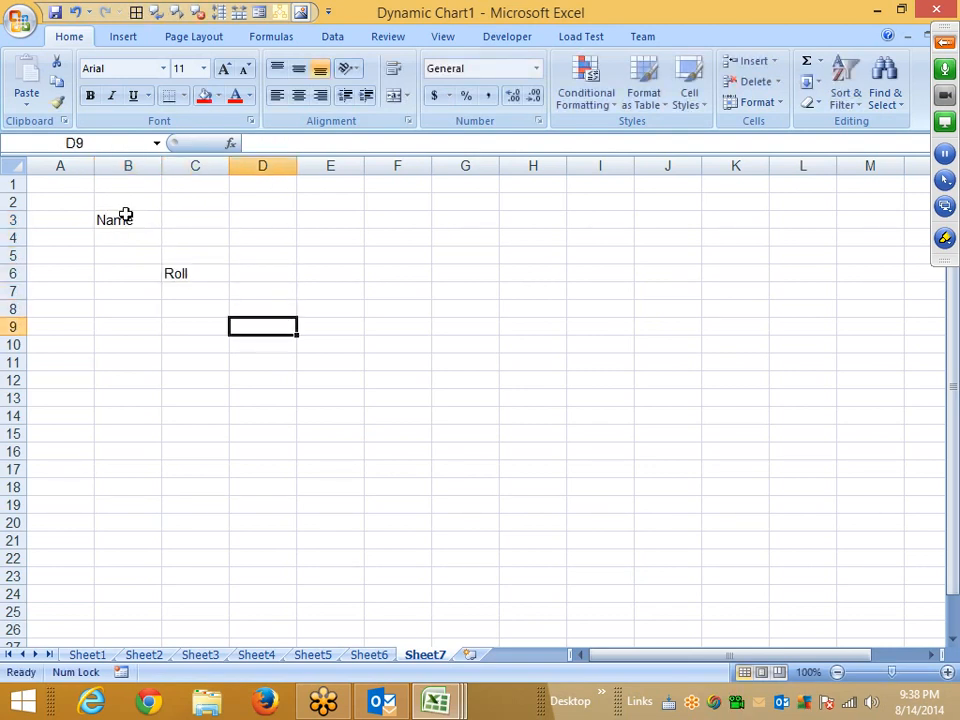
{"action": "type", "text": "Mar"}
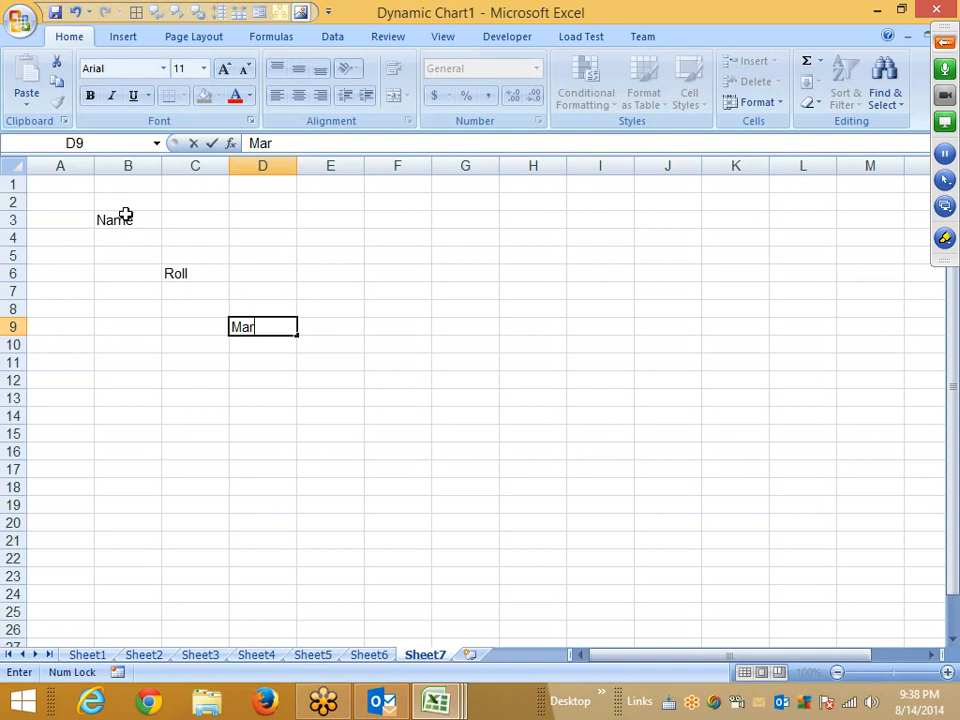
{"action": "type", "text": "ks"}
{"action": "key", "text": "Return"}
Fill the input cells C3, D6 and E9 with red.
{"action": "left_click", "coordinate": [168, 223]}
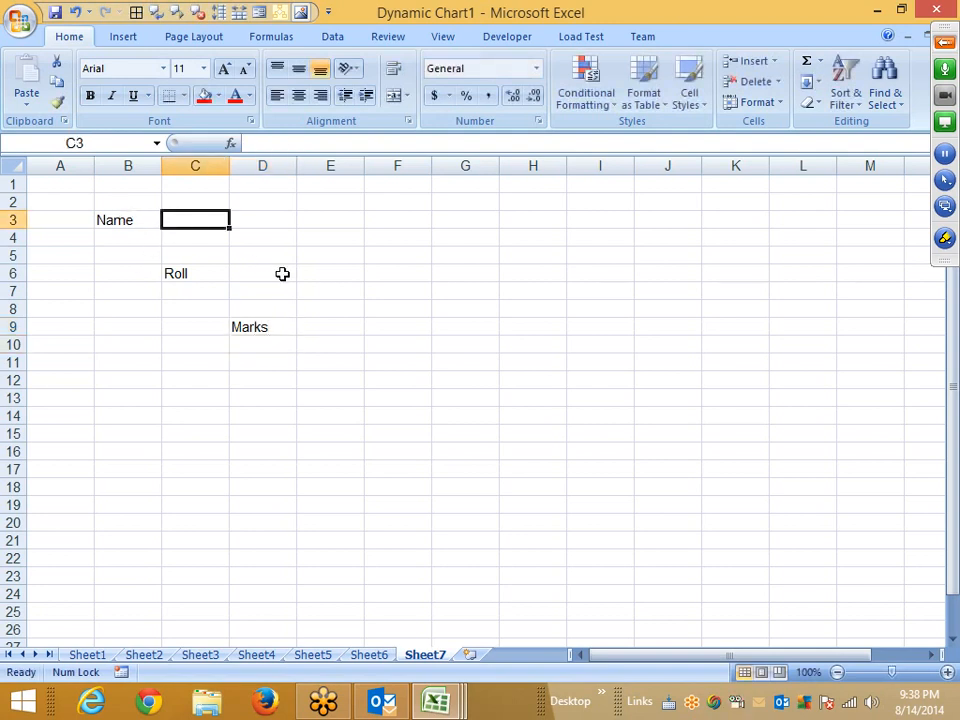
{"action": "left_click", "coordinate": [274, 273], "text": "ctrl"}
{"action": "left_click", "coordinate": [328, 326], "text": "ctrl"}
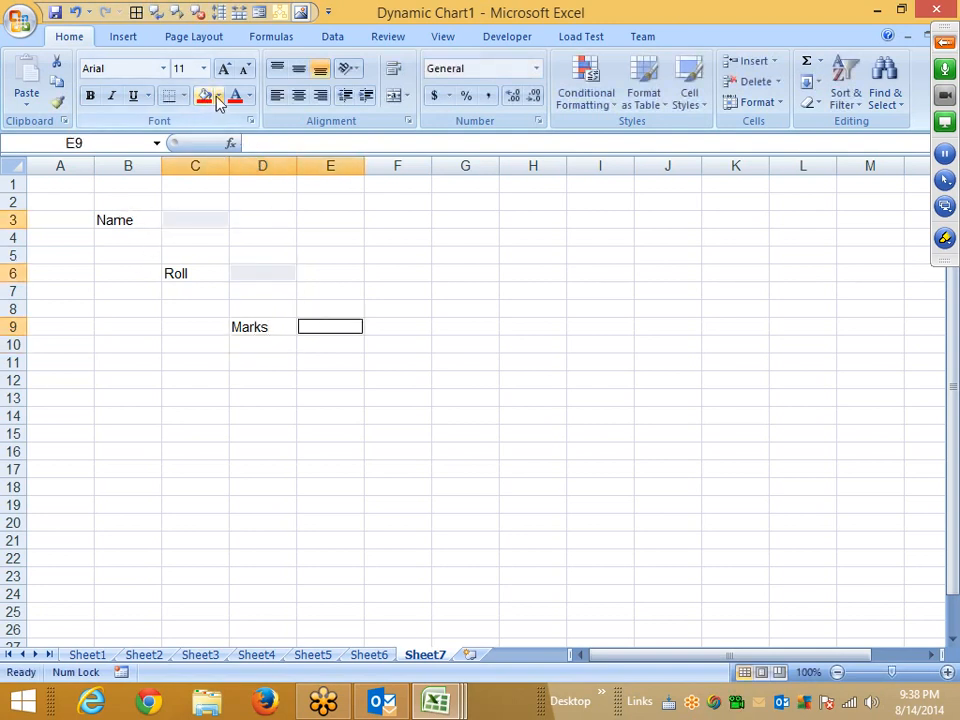
{"action": "left_click", "coordinate": [216, 98]}
{"action": "left_click", "coordinate": [266, 363]}
{"action": "left_click", "coordinate": [195, 204]}
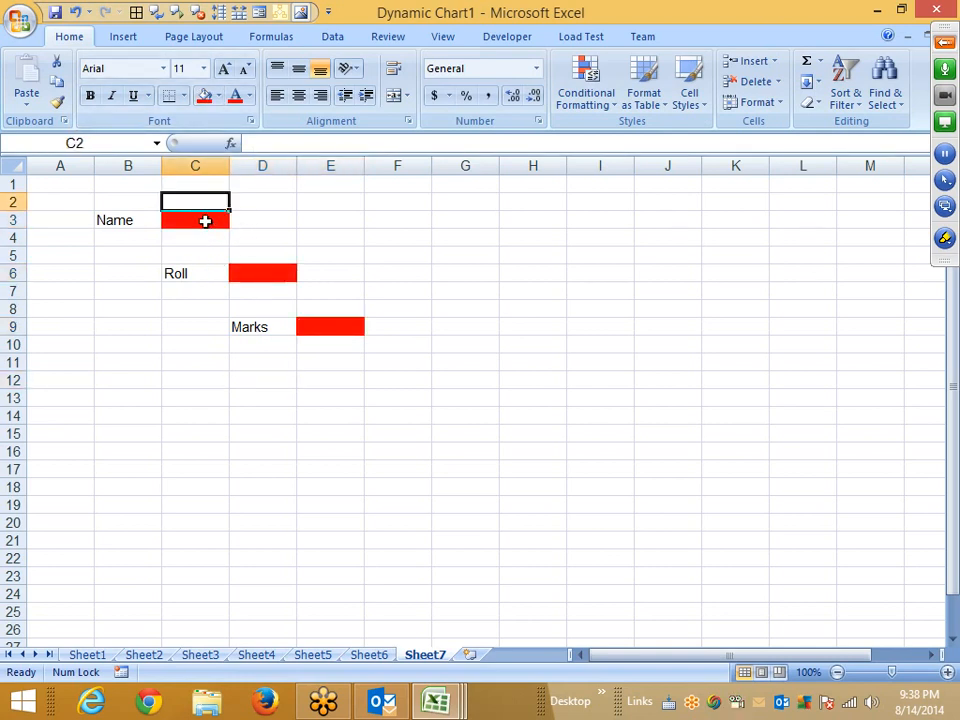
{"action": "left_click", "coordinate": [212, 221]}
{"action": "left_click", "coordinate": [272, 275]}
{"action": "left_click", "coordinate": [317, 315]}
{"action": "left_click", "coordinate": [318, 326]}
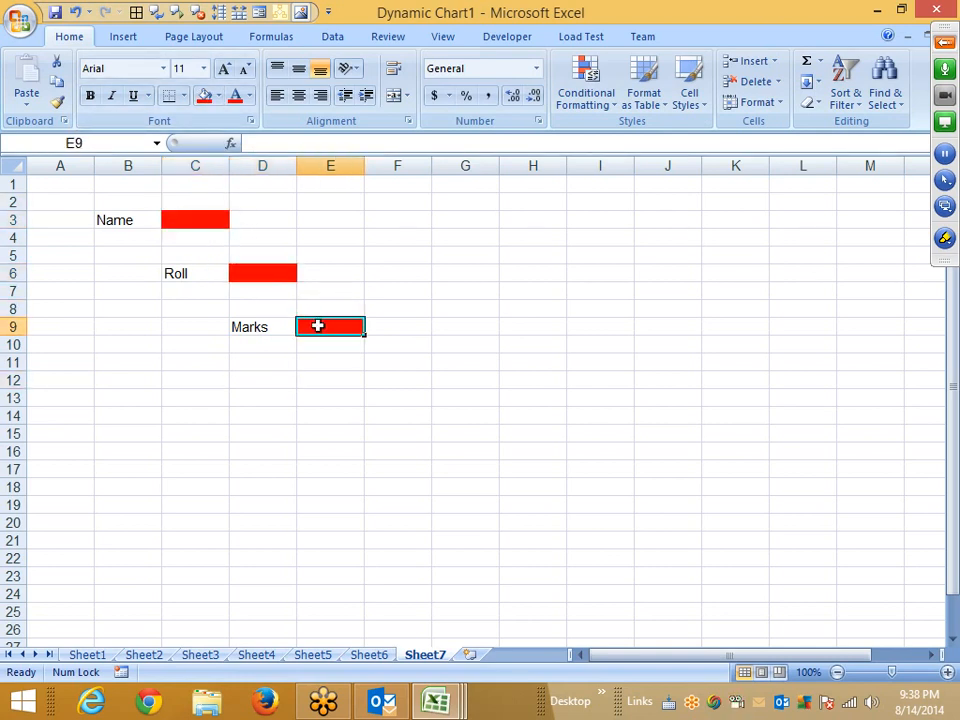
{"action": "left_click", "coordinate": [182, 219]}
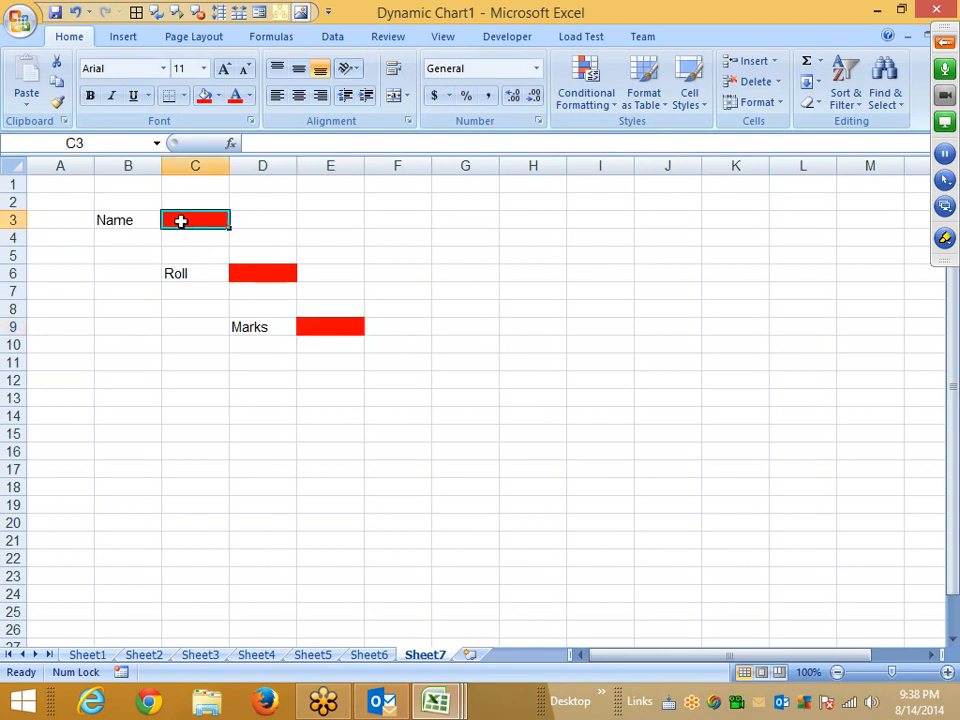
{"action": "key", "text": "Return"}
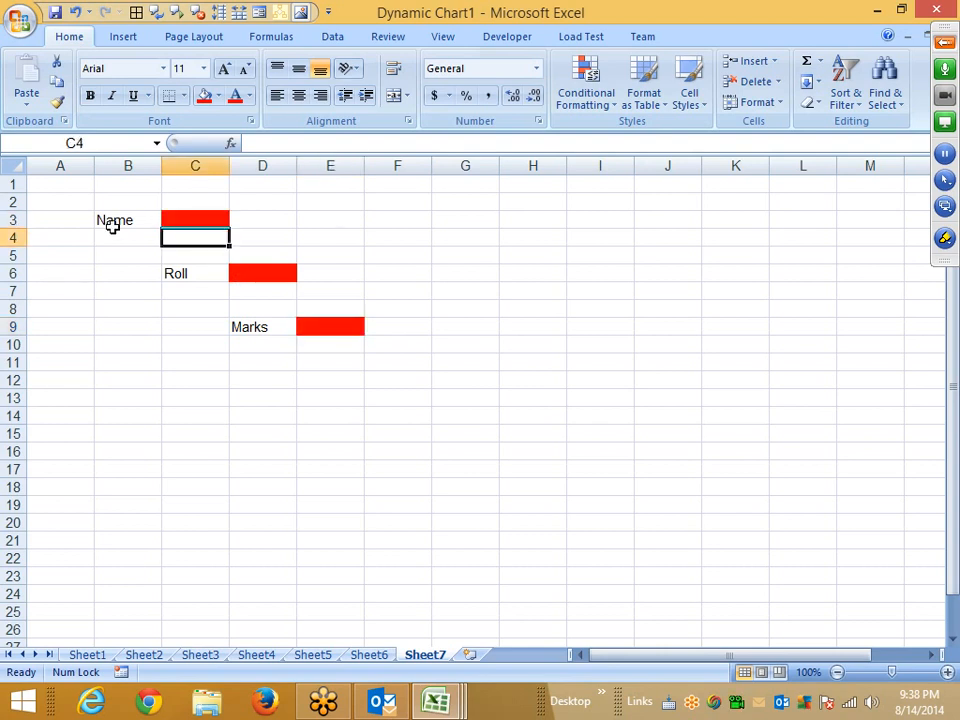
{"action": "left_click", "coordinate": [225, 220]}
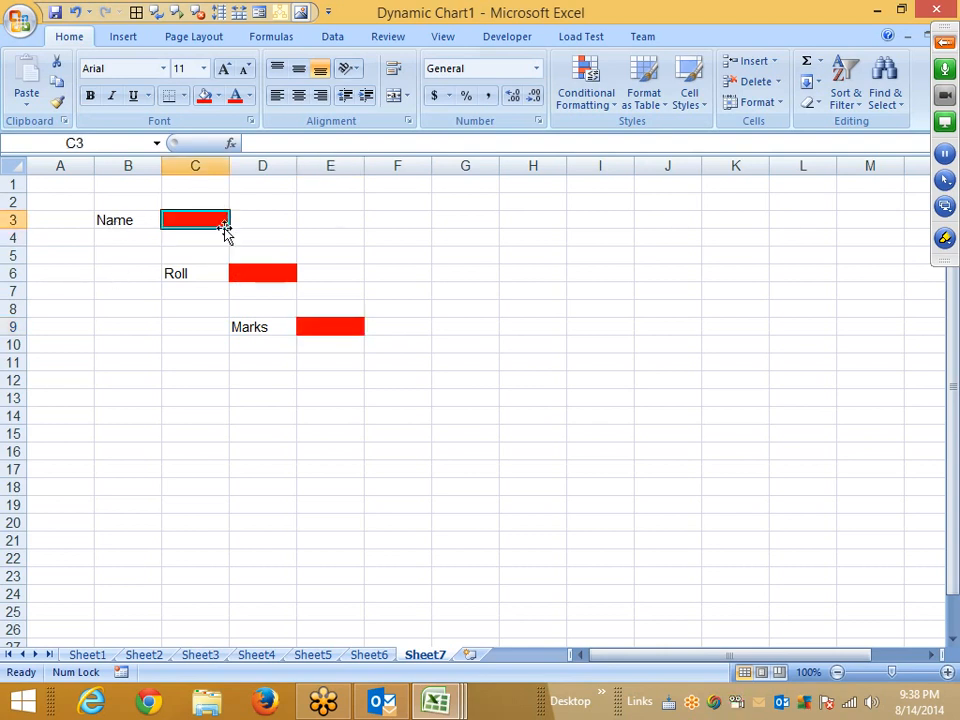
{"action": "left_click", "coordinate": [258, 272]}
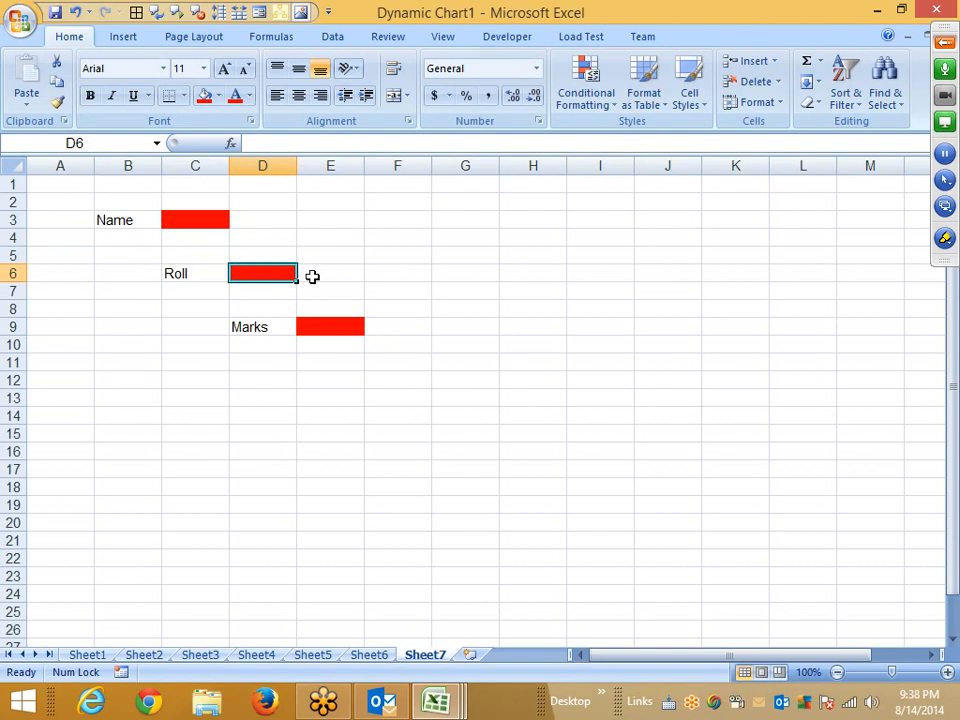
{"action": "left_click", "coordinate": [344, 333]}
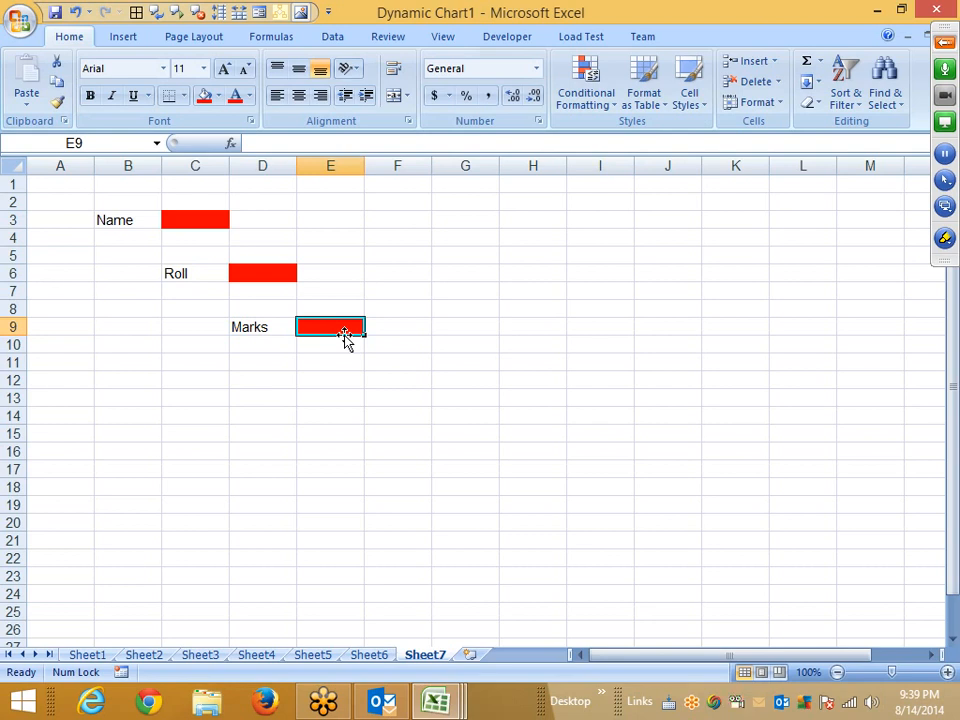
Clear the Locked protection option for the red input cells C3, D6 and E9.
{"action": "left_click", "coordinate": [276, 278]}
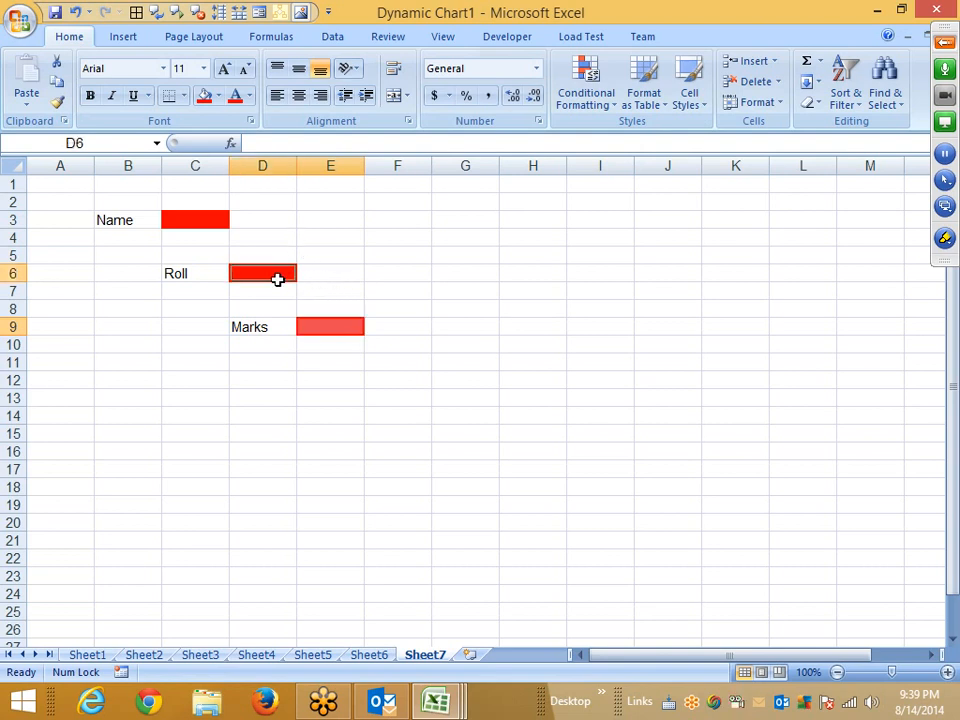
{"action": "left_click", "coordinate": [222, 227]}
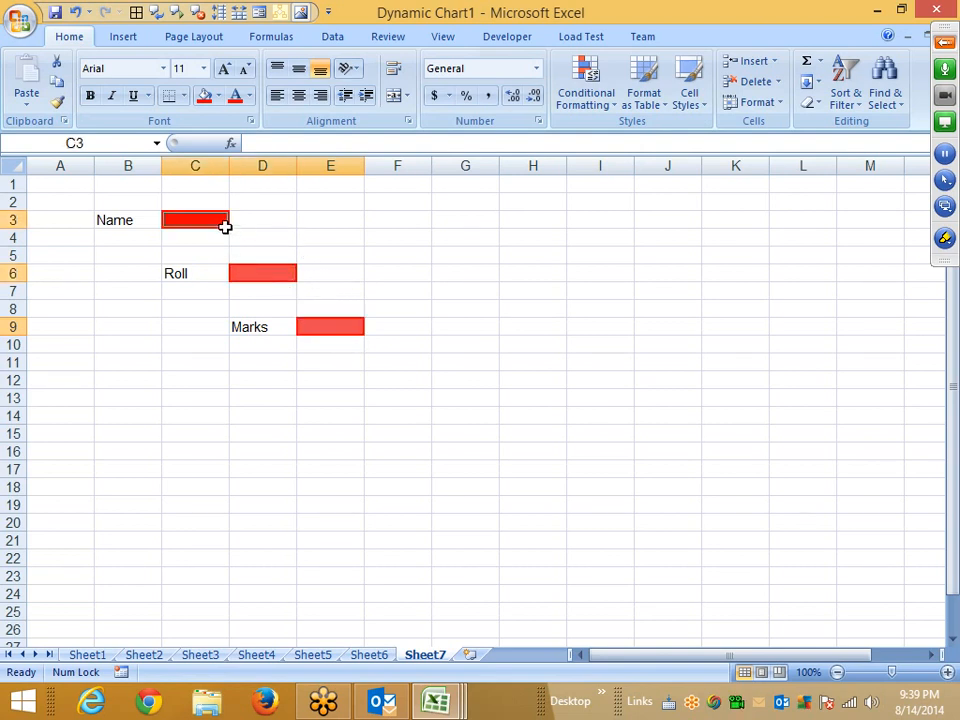
{"action": "right_click", "coordinate": [214, 219]}
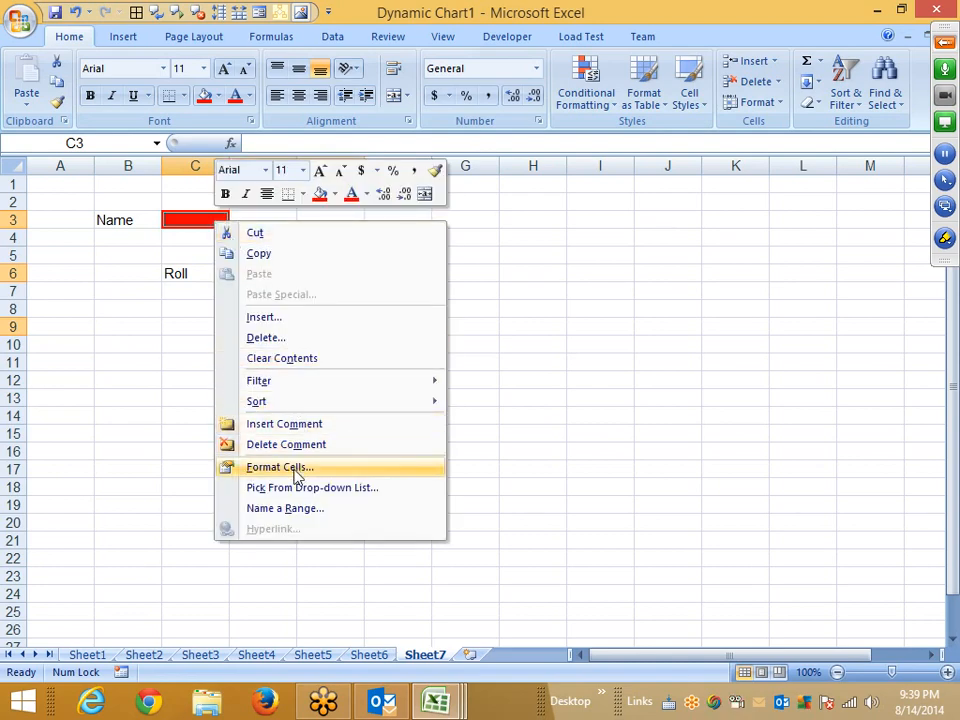
{"action": "left_click", "coordinate": [240, 470]}
{"action": "left_click", "coordinate": [67, 311]}
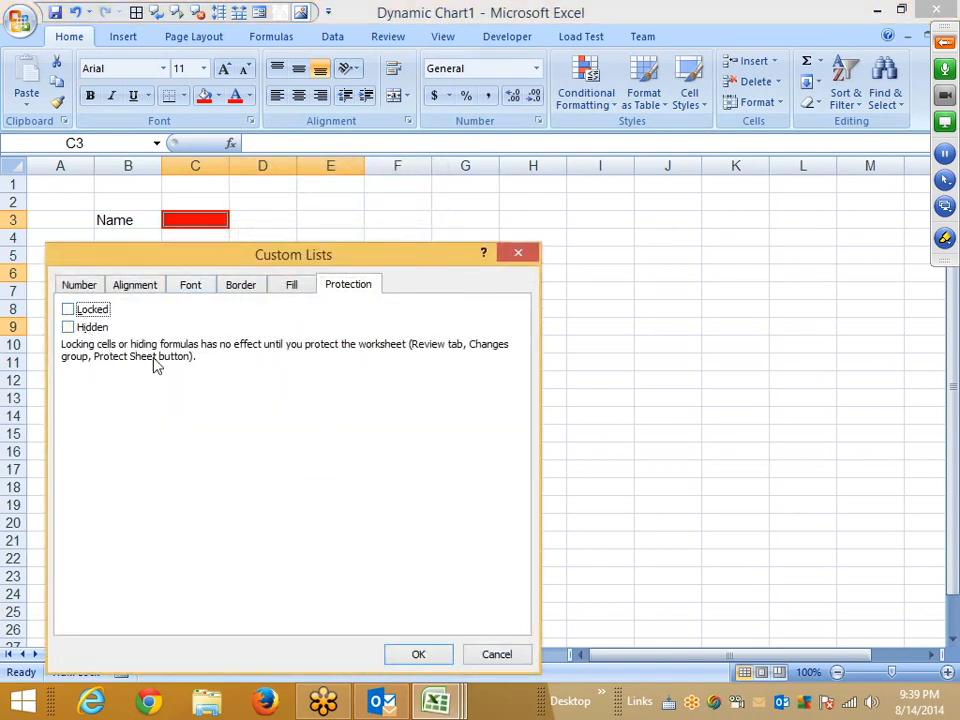
{"action": "left_click", "coordinate": [445, 658]}
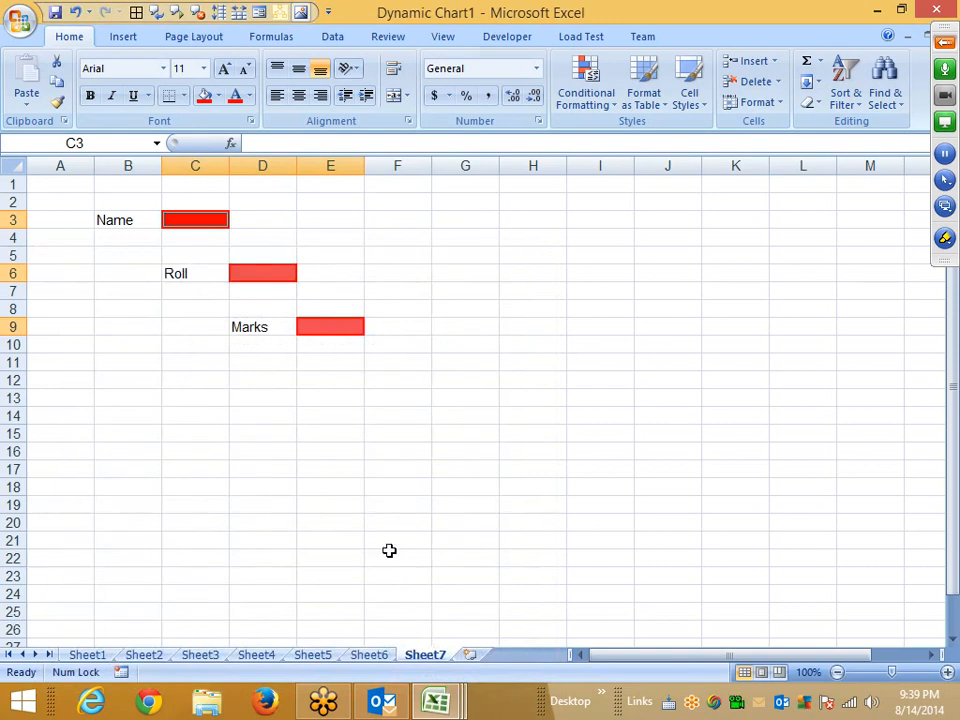
Protect Sheet7, allowing users to select only unlocked cells.
{"action": "left_click", "coordinate": [336, 501]}
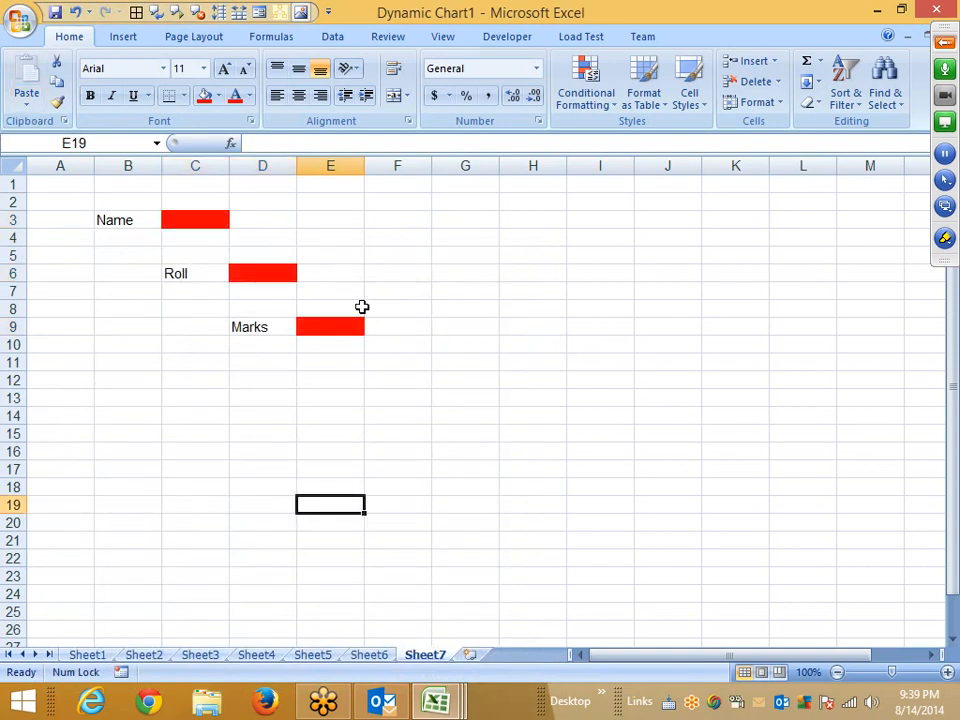
{"action": "left_click", "coordinate": [318, 328]}
{"action": "left_click", "coordinate": [272, 287]}
{"action": "left_click", "coordinate": [268, 274]}
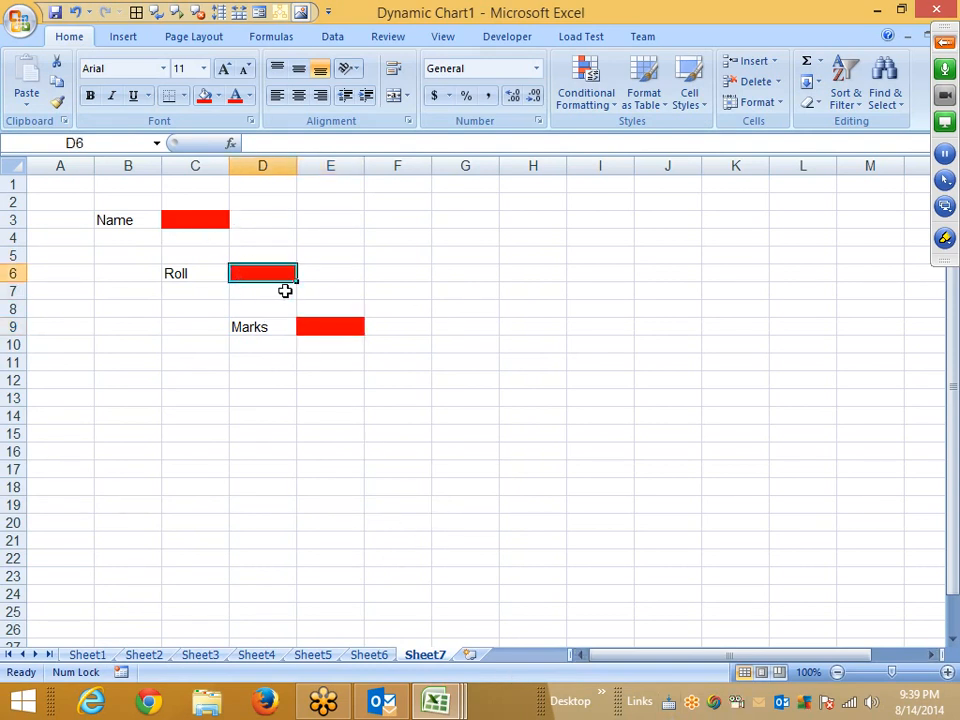
{"action": "right_click", "coordinate": [437, 656]}
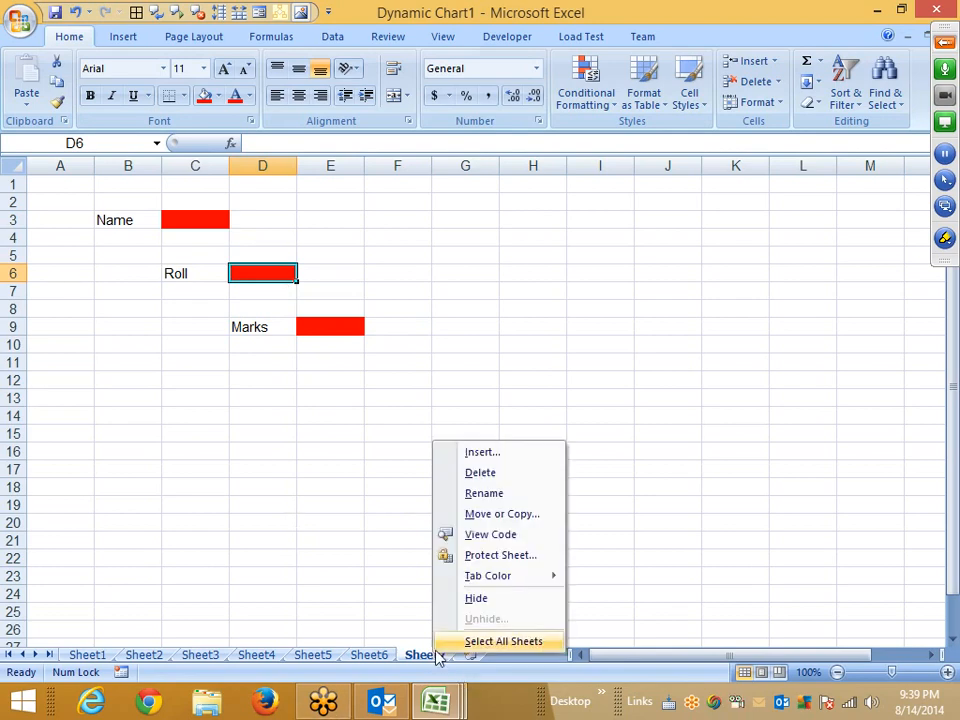
{"action": "left_click", "coordinate": [488, 555]}
{"action": "left_click_drag", "start_coordinate": [441, 409], "coordinate": [688, 288]}
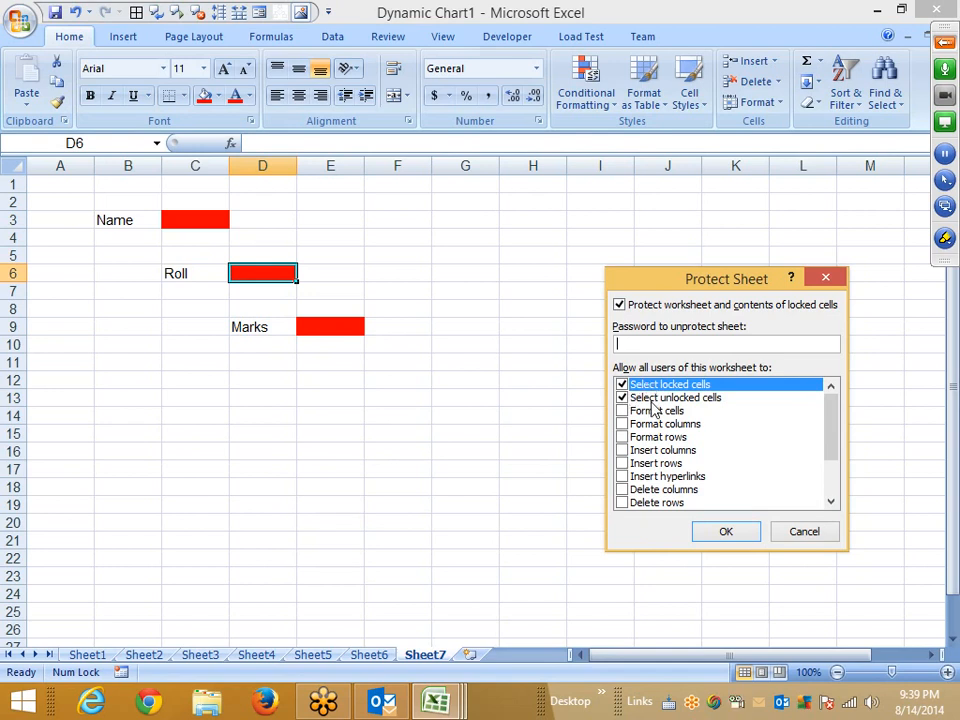
{"action": "left_click", "coordinate": [621, 385]}
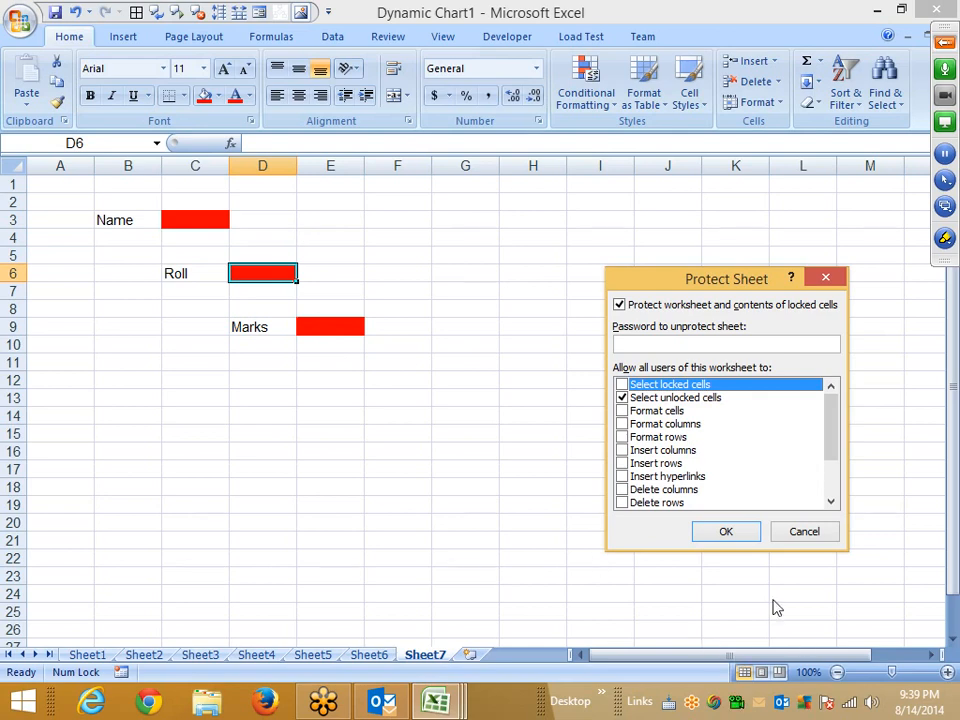
{"action": "left_click", "coordinate": [726, 531]}
Move between the unlocked input cells on the protected sheet to test navigation.
{"action": "key", "text": "Tab"}
Cycle through the unlocked input cells and test entering 857 in C3, cancelling the entry.
{"action": "key", "text": "Tab"}
{"action": "key", "text": "Tab"}
{"action": "key", "text": "Tab"}
{"action": "key", "text": "Tab"}
{"action": "key", "text": "Tab"}
{"action": "key", "text": "Tab"}
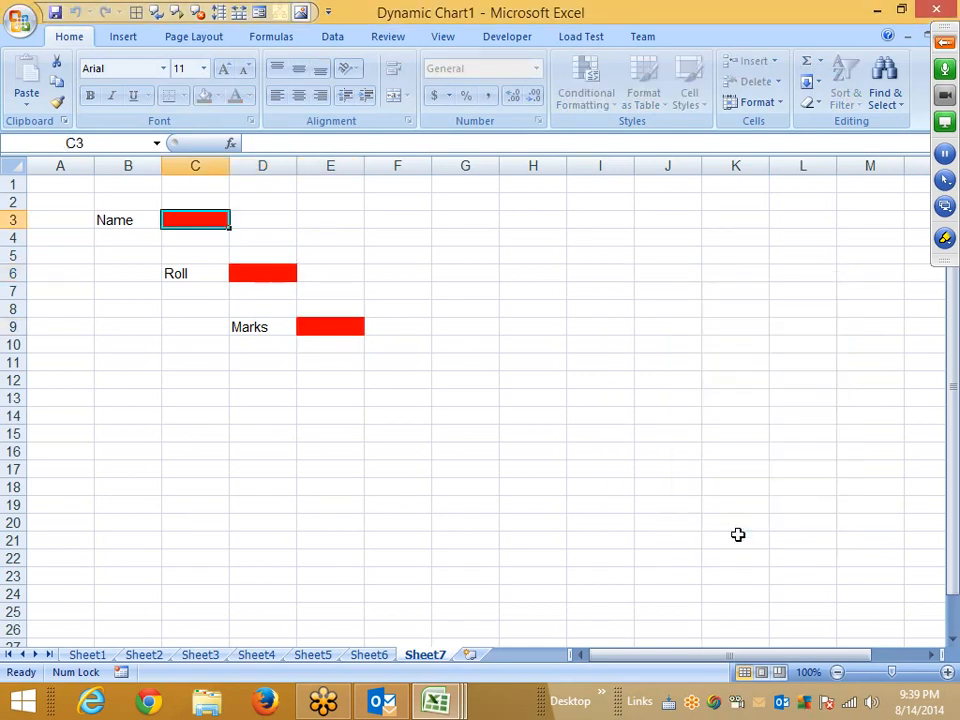
{"action": "key", "text": "Tab"}
{"action": "key", "text": "Tab"}
{"action": "key", "text": "Tab"}
{"action": "key", "text": "Tab"}
{"action": "key", "text": "Tab"}
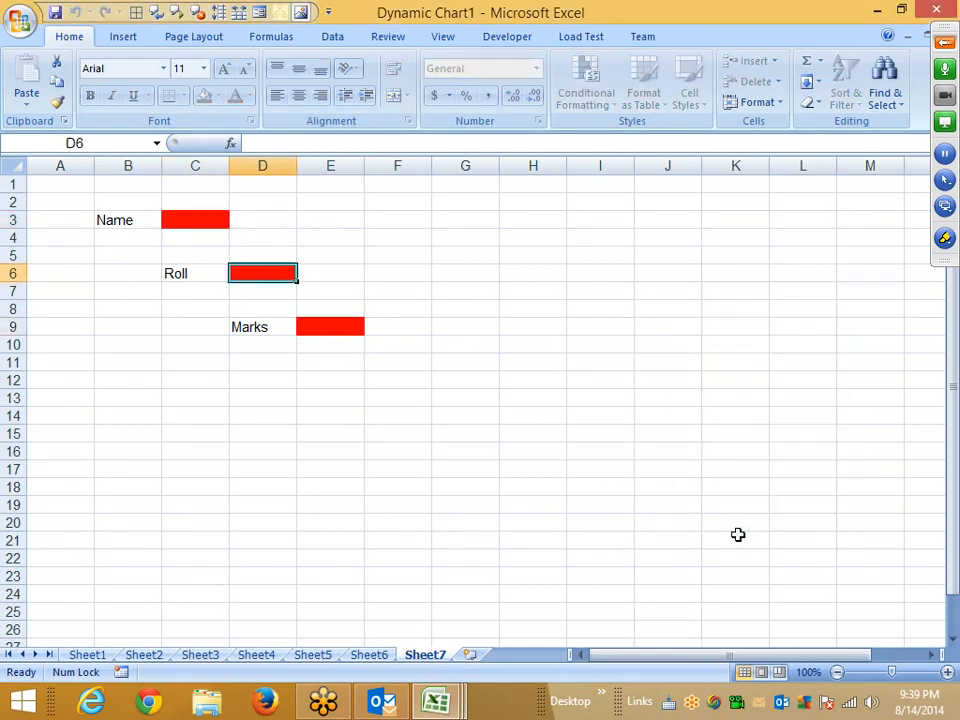
{"action": "key", "text": "Tab"}
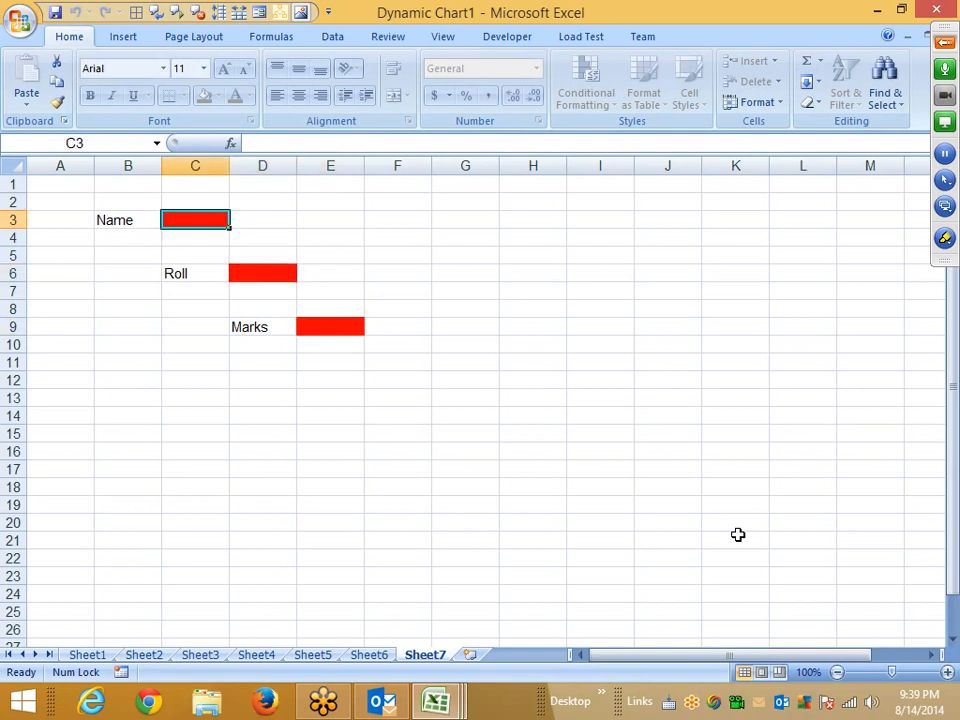
{"action": "type", "text": "857"}
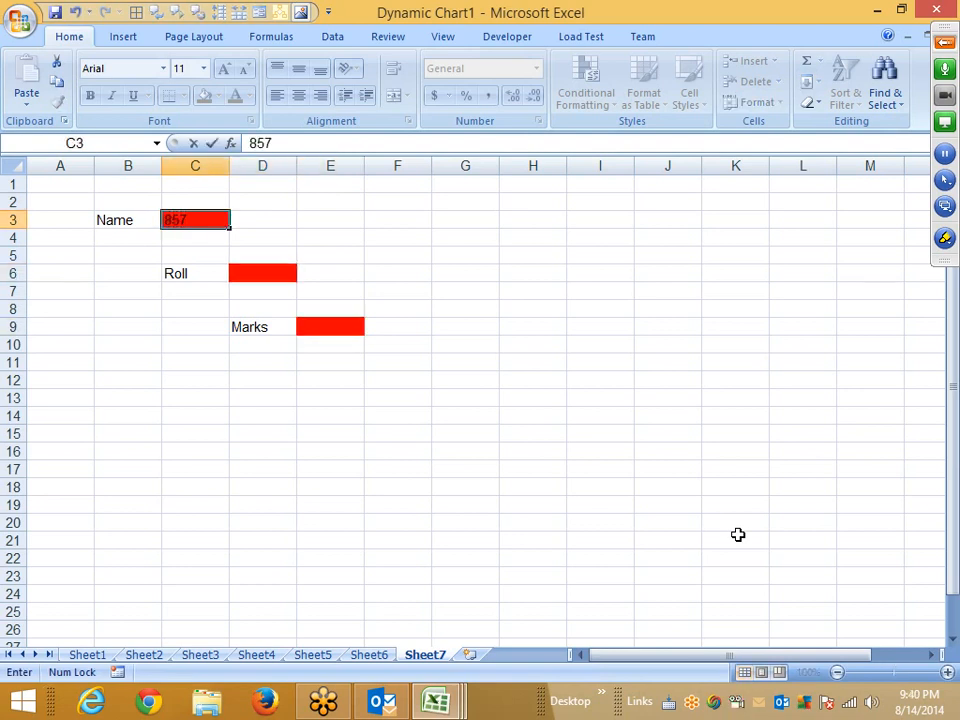
{"action": "key", "text": "Escape"}
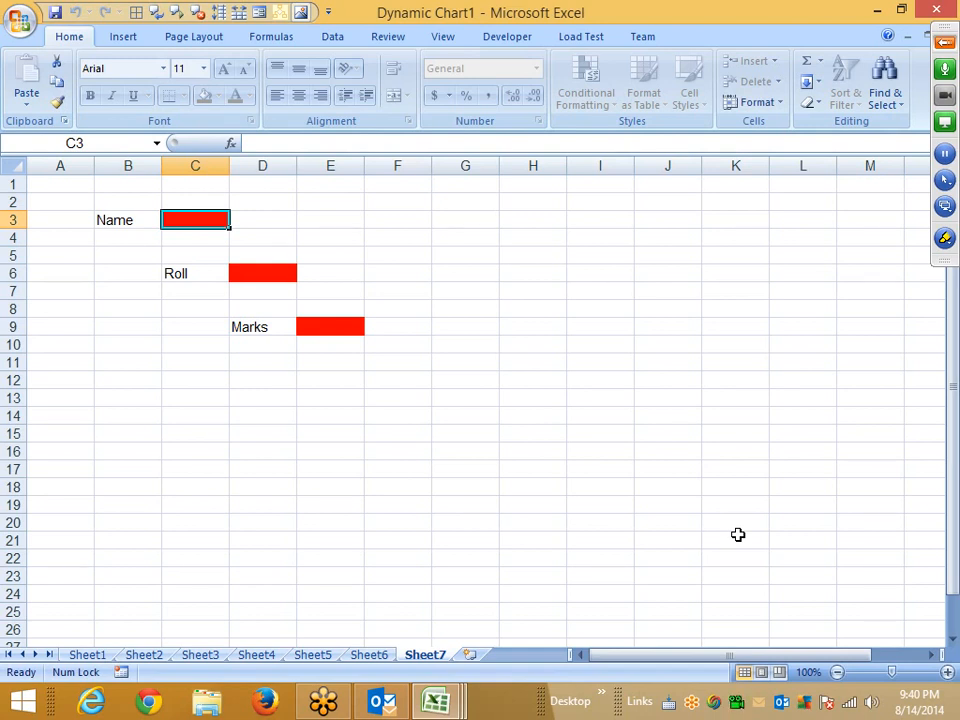
Insert a new sheet and enter headers Date, Product, Qty, MRP and Amt. across row 1.
{"action": "left_click", "coordinate": [469, 654]}
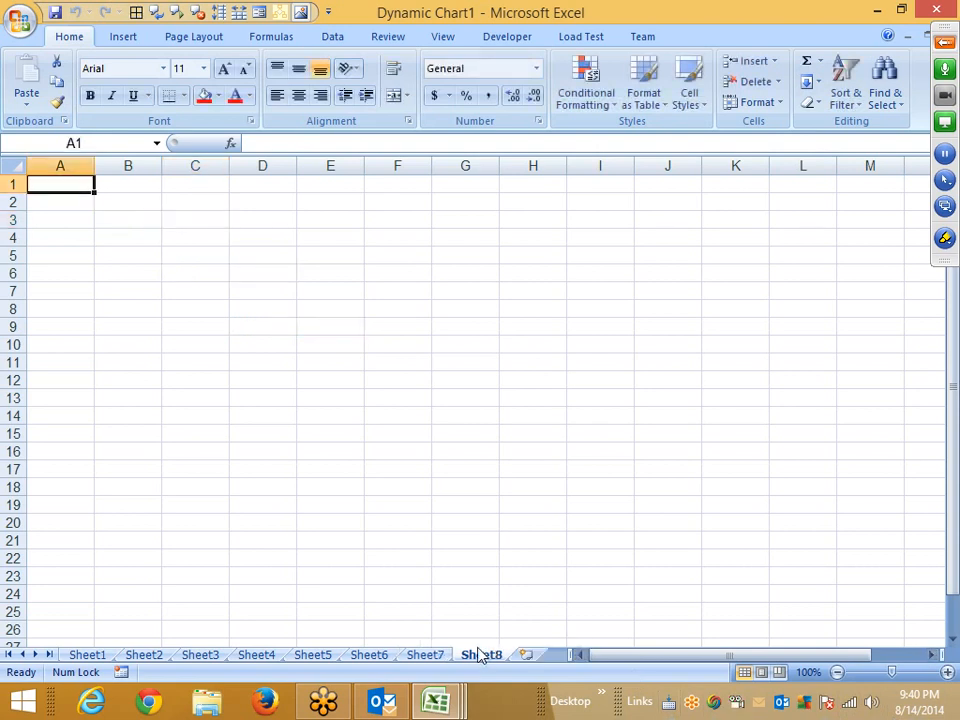
{"action": "type", "text": "DAte"}
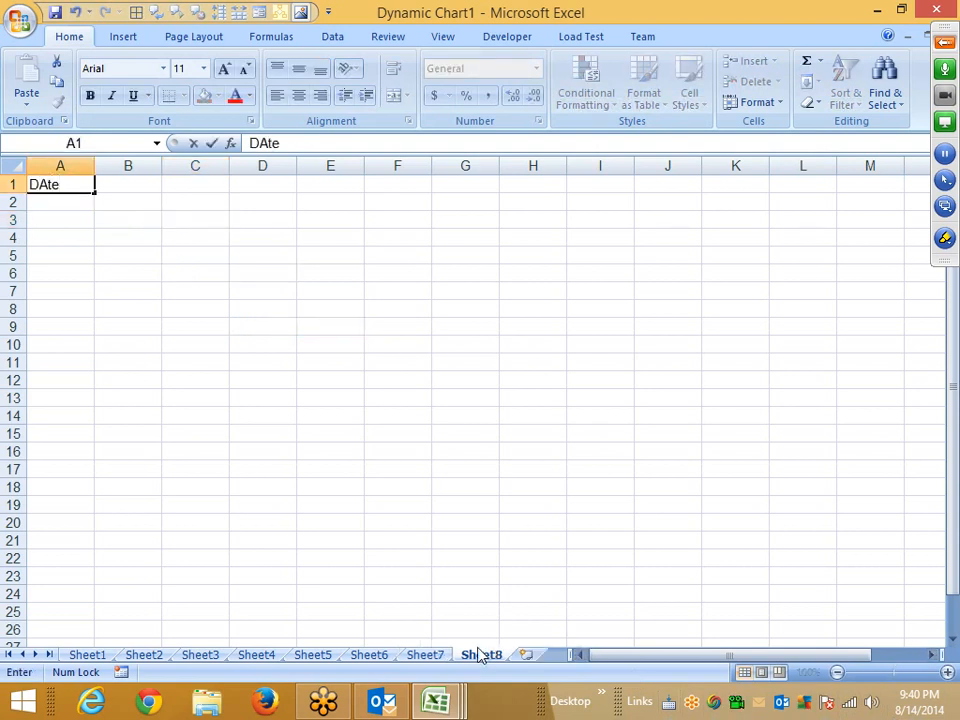
{"action": "key", "text": "Tab"}
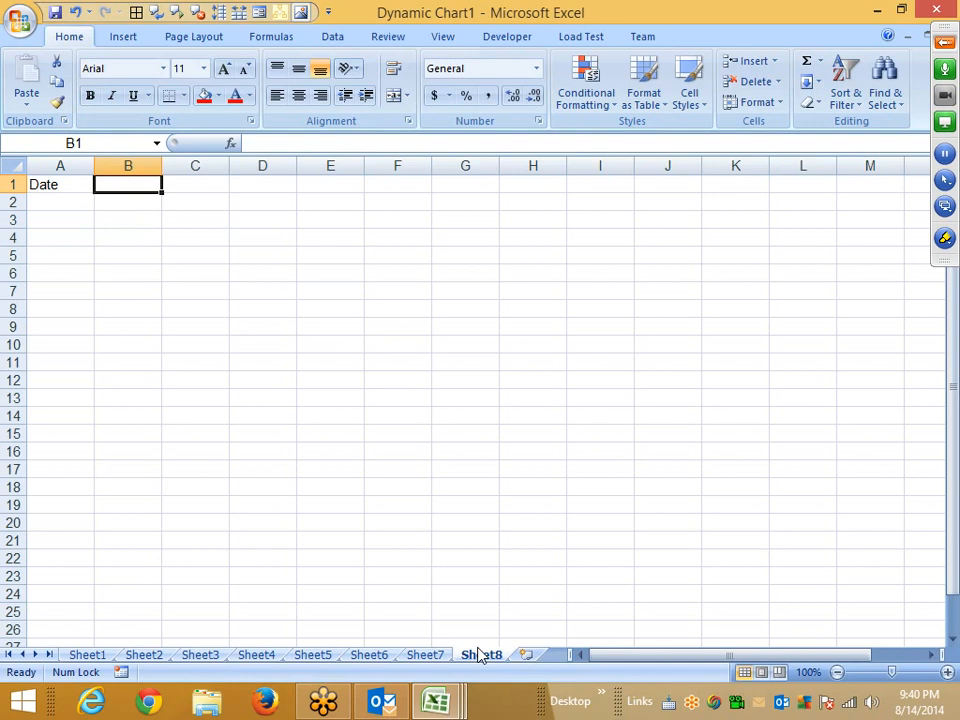
{"action": "type", "text": "Pro"}
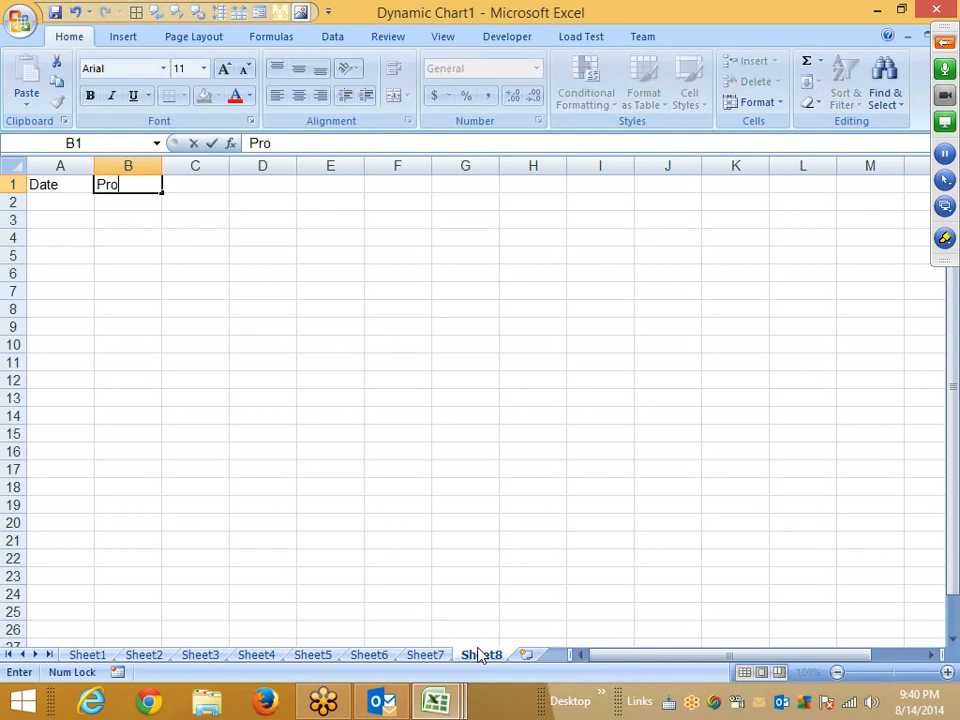
{"action": "type", "text": "duct"}
{"action": "key", "text": "Tab"}
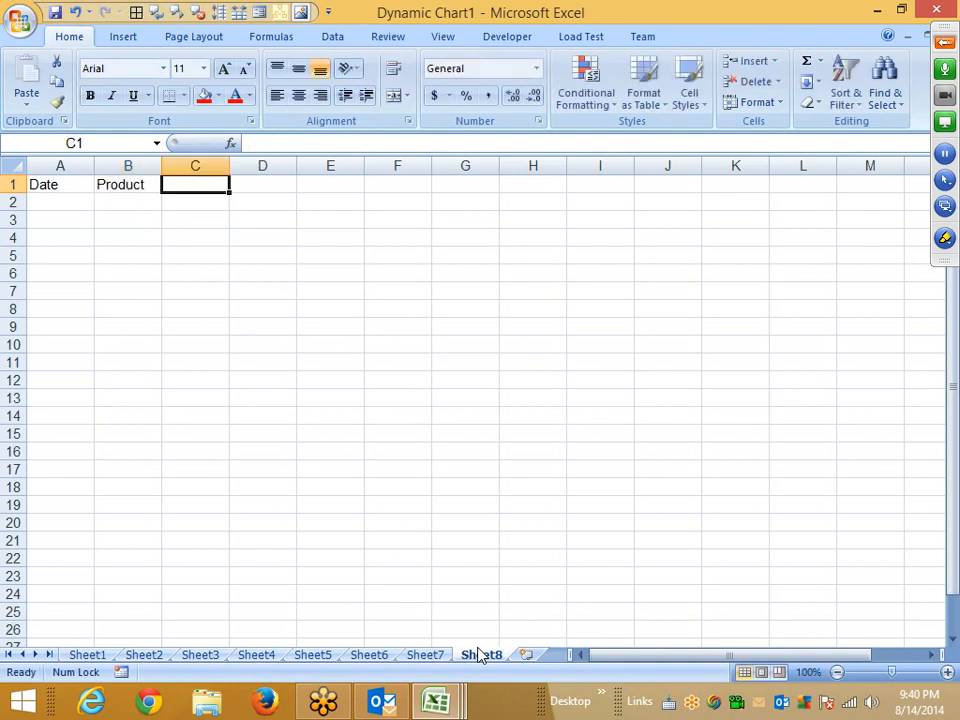
{"action": "type", "text": "Qty"}
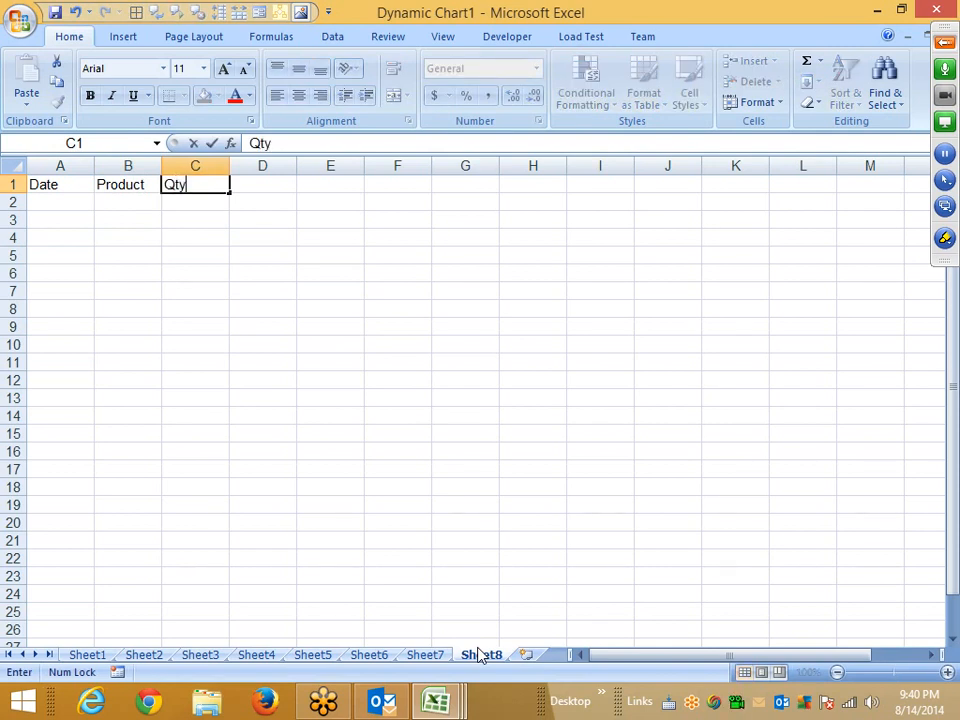
{"action": "key", "text": "Tab"}
{"action": "type", "text": "MRP"}
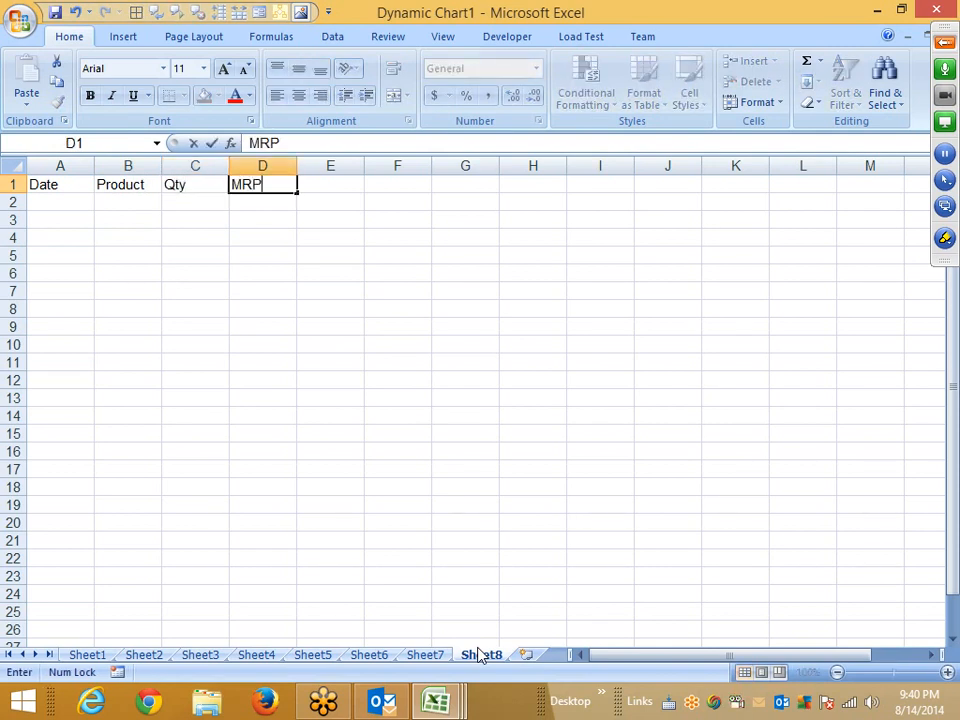
{"action": "key", "text": "Tab"}
{"action": "type", "text": "Am"}
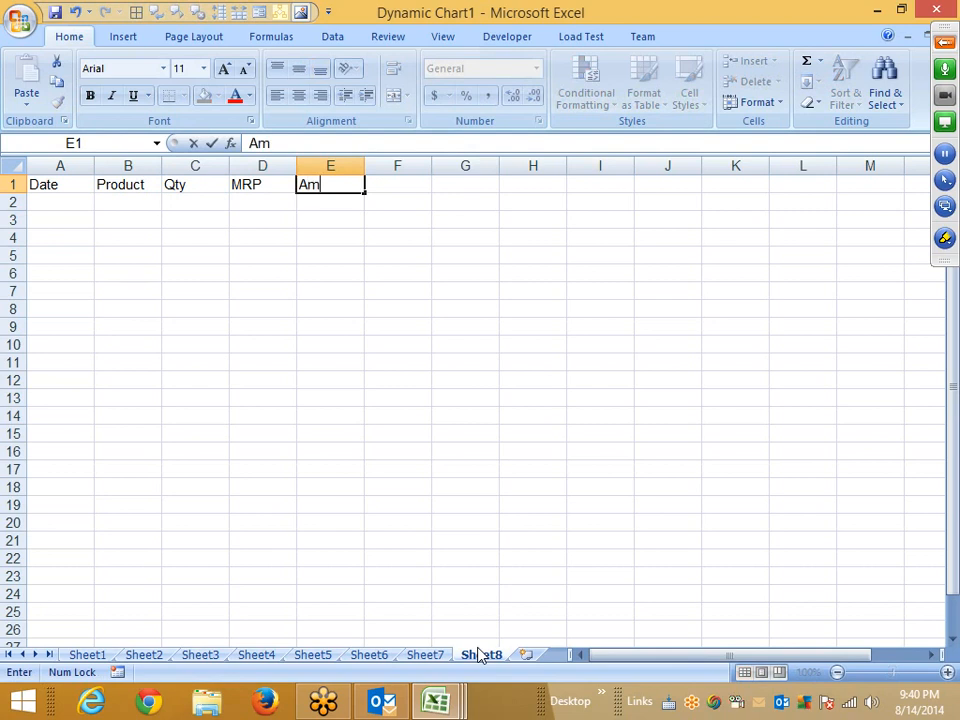
{"action": "type", "text": "t."}
{"action": "key", "text": "Tab"}
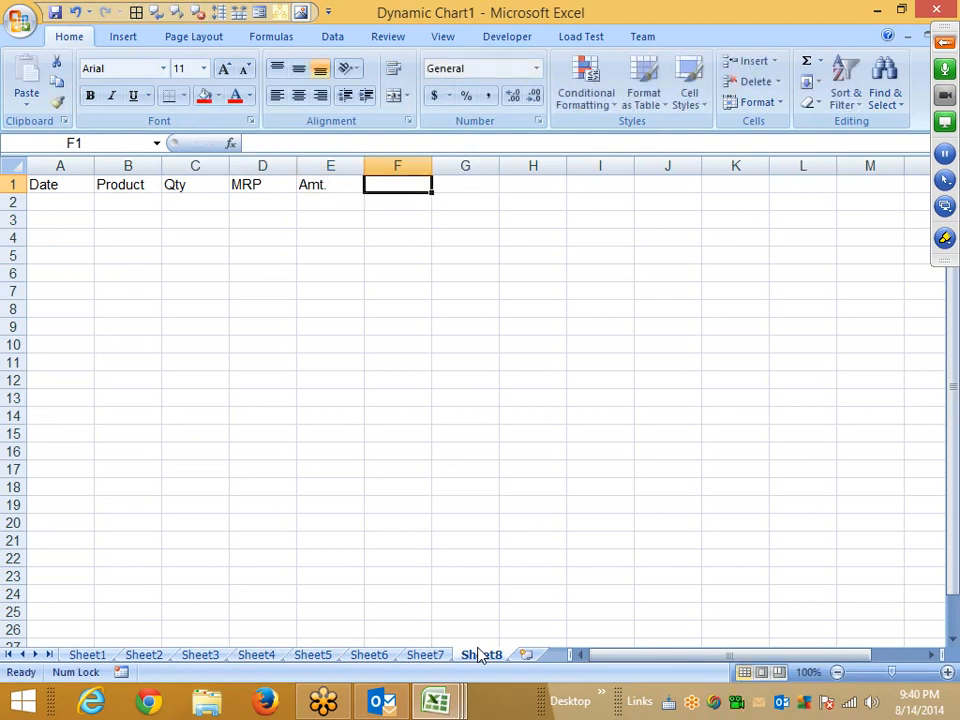
Add the headers Tax, Total, Area and Zone in F1 through I1.
{"action": "type", "text": "T"}
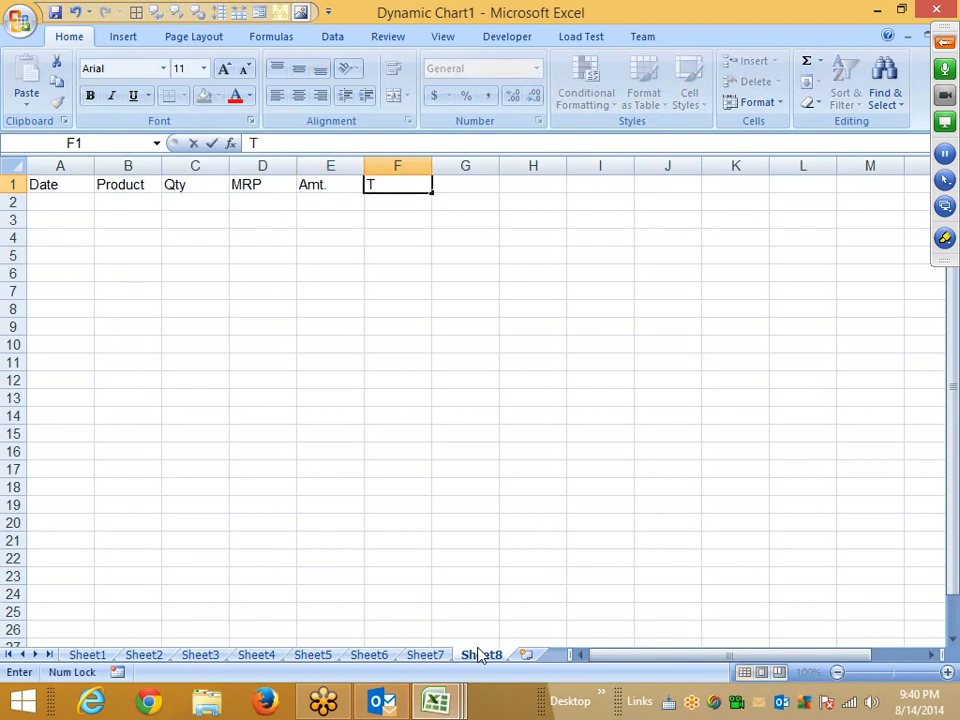
{"action": "type", "text": "ax"}
{"action": "key", "text": "Tab"}
{"action": "type", "text": "T"}
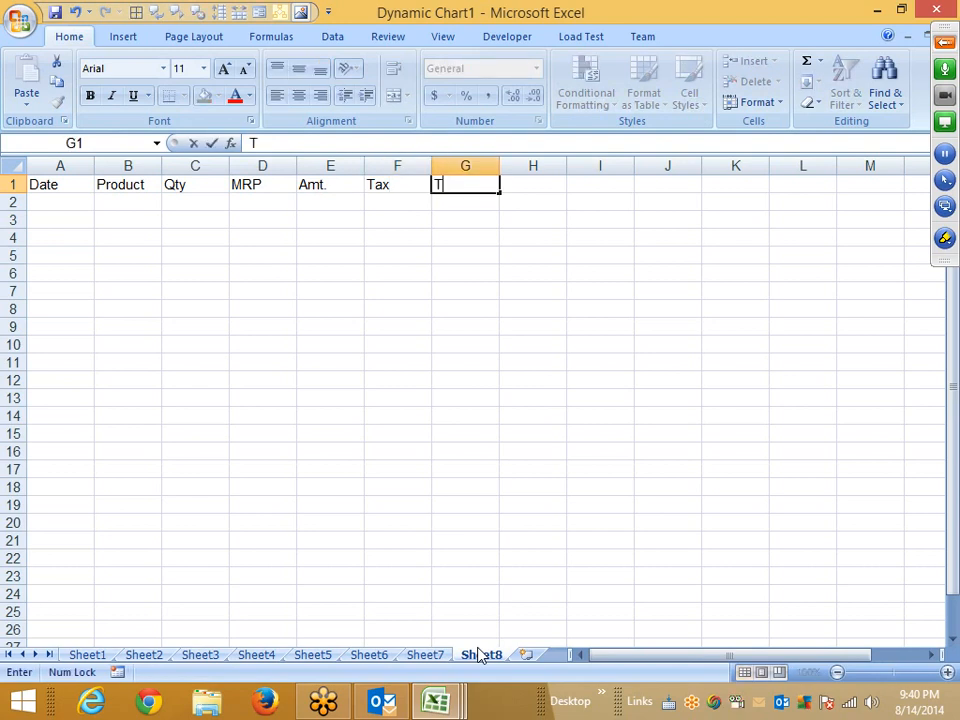
{"action": "type", "text": "ot"}
{"action": "key", "text": "Caps_Lock"}
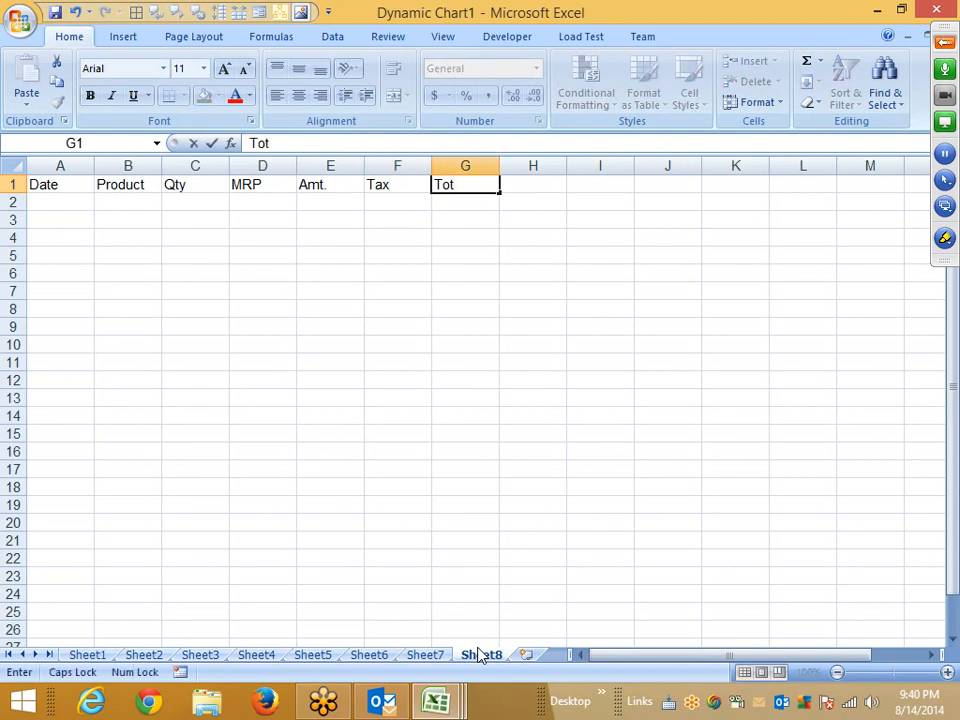
{"action": "key", "text": "Caps_Lock"}
{"action": "type", "text": "al"}
{"action": "key", "text": "ctrl+Return"}
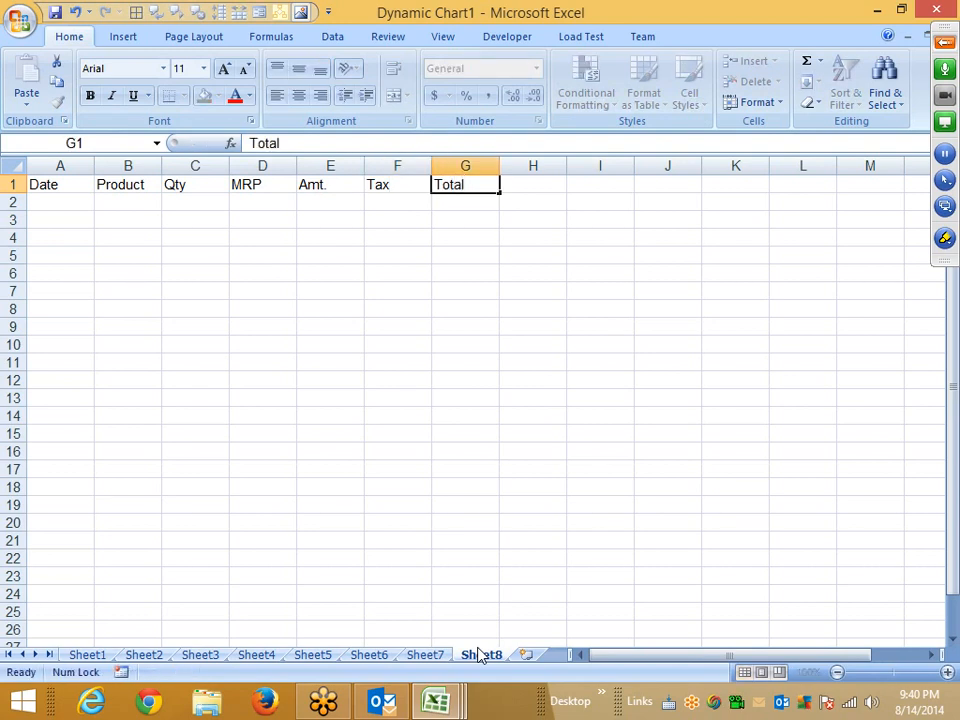
{"action": "key", "text": "Tab"}
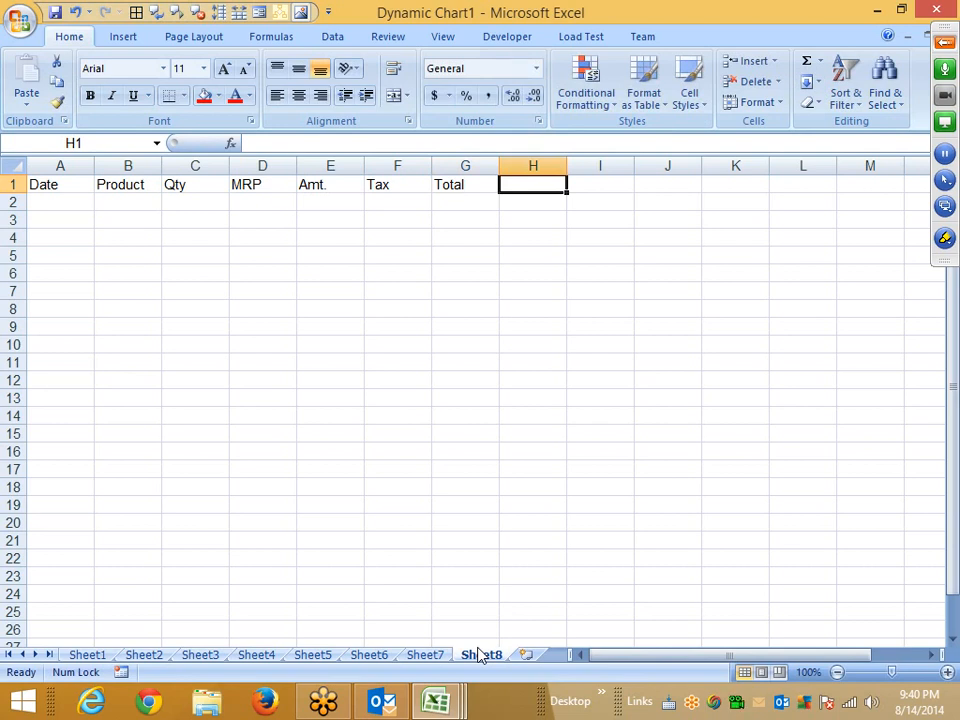
{"action": "type", "text": "Area"}
{"action": "key", "text": "Tab"}
{"action": "type", "text": "Z"}
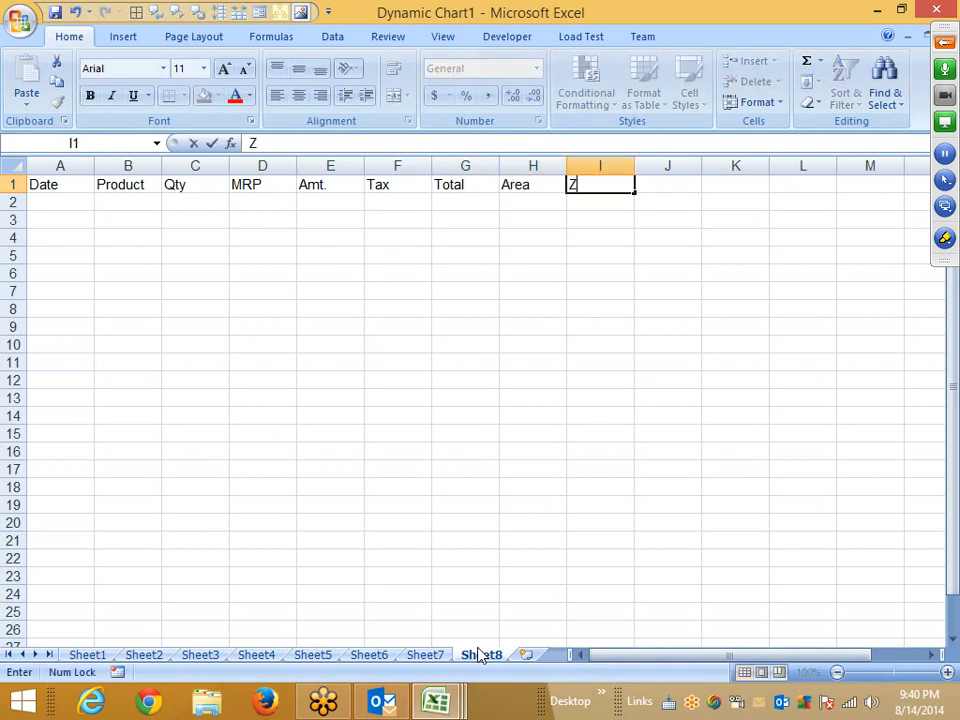
{"action": "type", "text": "one"}
Enter the amount formula =C2*D2 in E2.
{"action": "key", "text": "Left"}
{"action": "key", "text": "Left"}
{"action": "key", "text": "Left"}
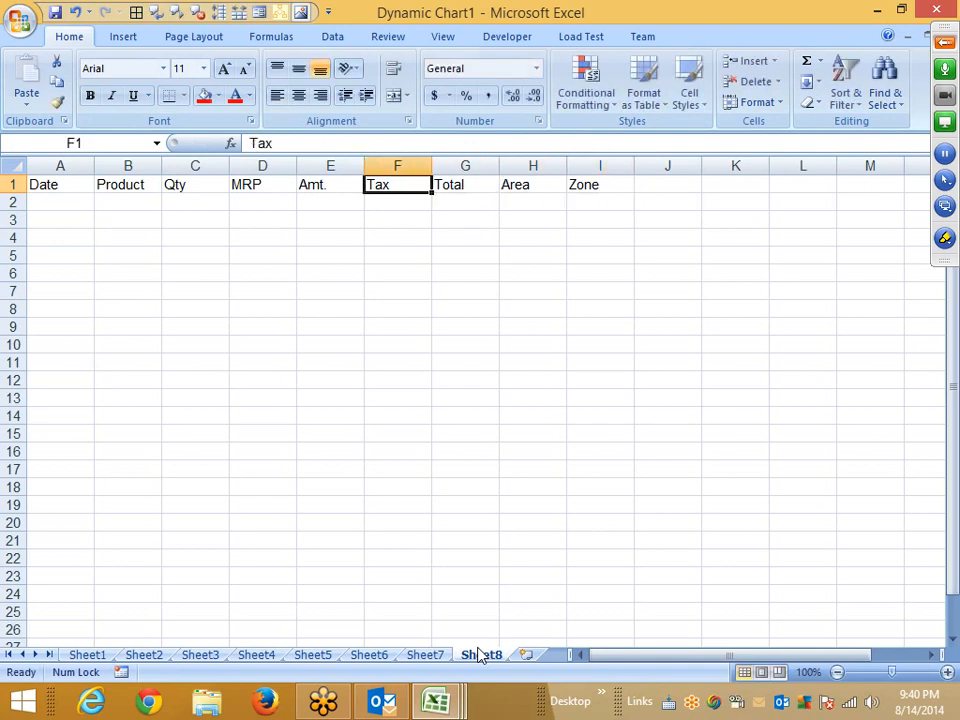
{"action": "key", "text": "Left"}
{"action": "key", "text": "Left"}
{"action": "key", "text": "Right"}
{"action": "key", "text": "Right"}
{"action": "key", "text": "Down"}
{"action": "key", "text": "Left"}
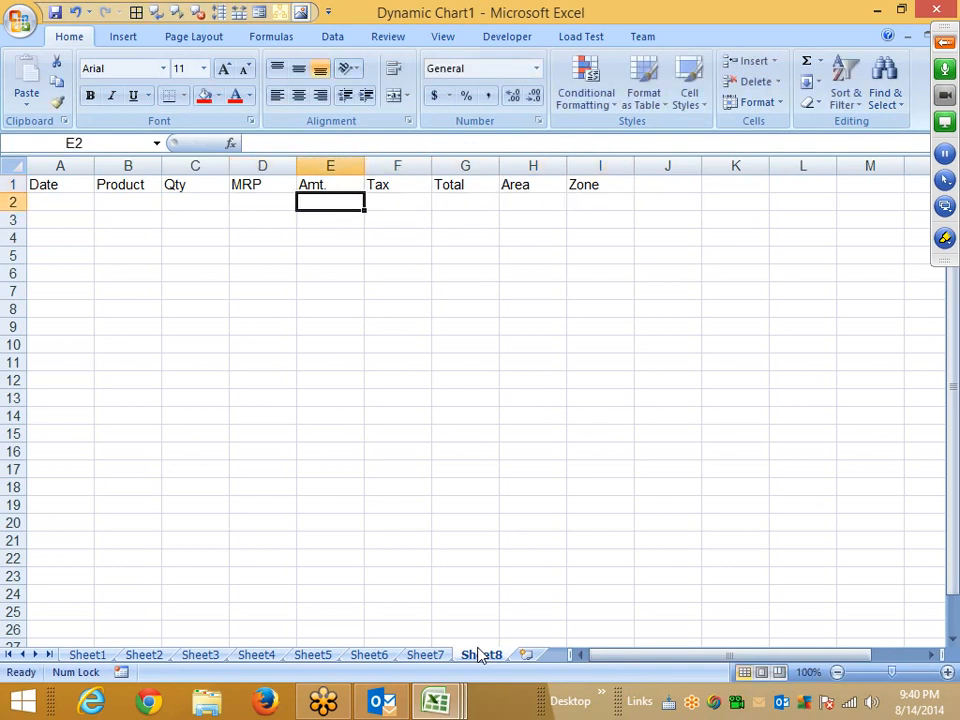
{"action": "type", "text": "="}
{"action": "key", "text": "Left"}
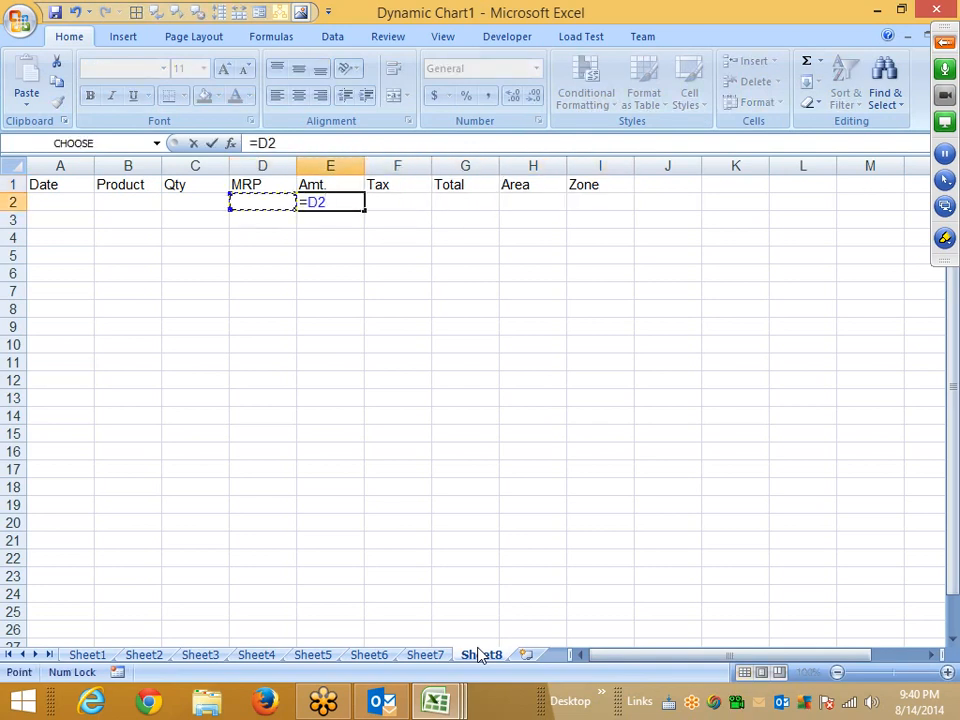
{"action": "key", "text": "Left"}
{"action": "type", "text": "*"}
{"action": "key", "text": "Left"}
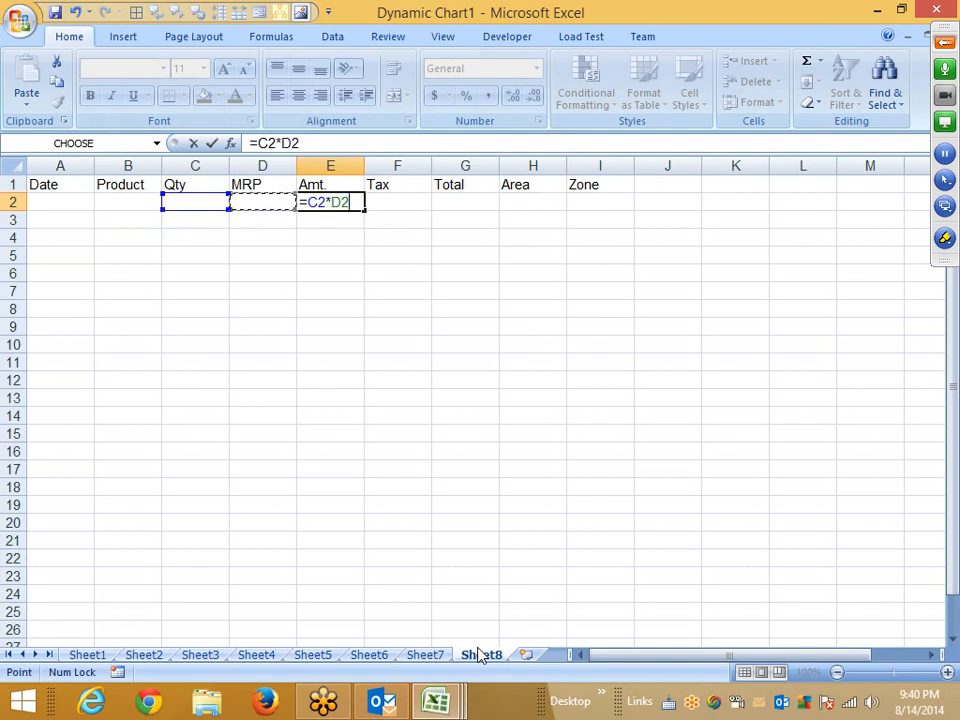
{"action": "key", "text": "Return"}
Enter the tax formula =E2*12.36% in F2.
{"action": "key", "text": "Up"}
{"action": "key", "text": "Right"}
{"action": "type", "text": "="}
{"action": "key", "text": "Left"}
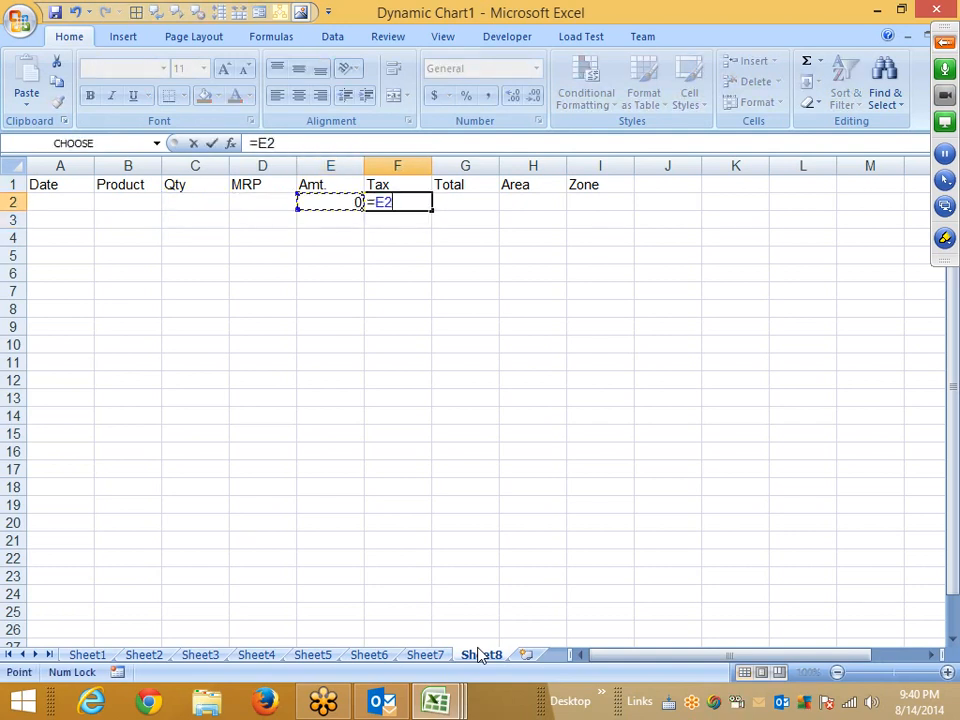
{"action": "type", "text": "12.36"}
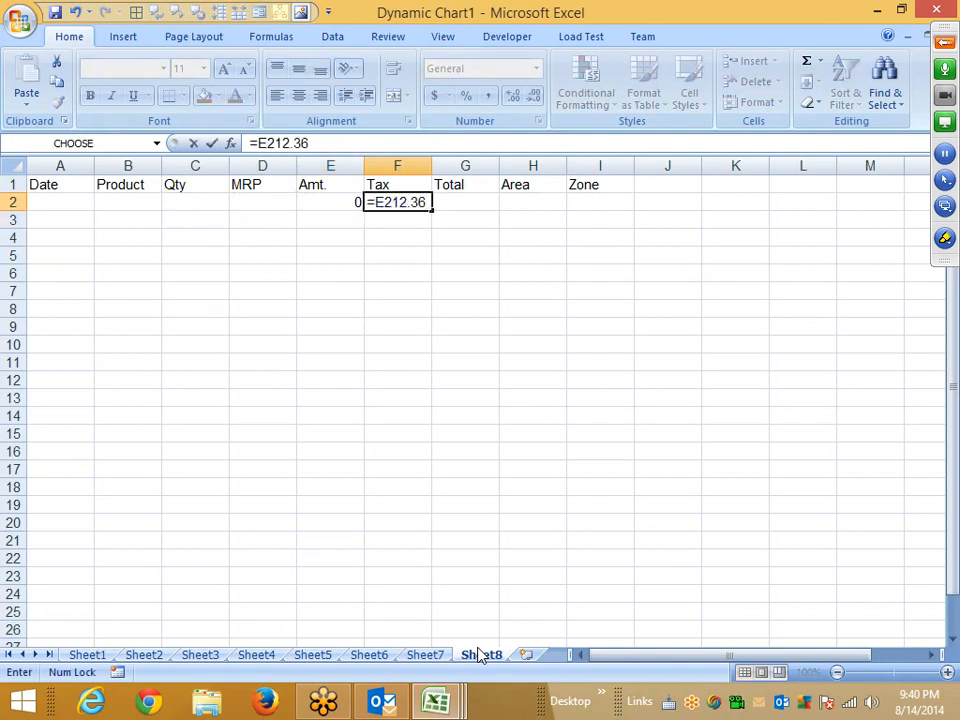
{"action": "key", "text": "BackSpace"}
{"action": "key", "text": "BackSpace"}
{"action": "key", "text": "BackSpace"}
{"action": "key", "text": "BackSpace"}
{"action": "key", "text": "BackSpace"}
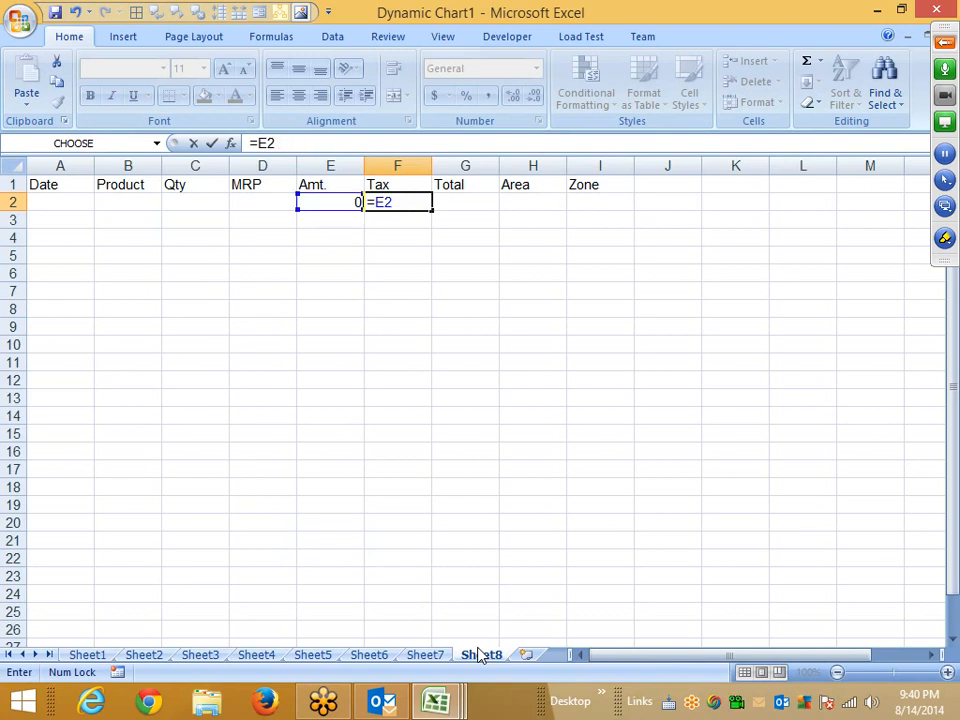
{"action": "type", "text": "*12.3"}
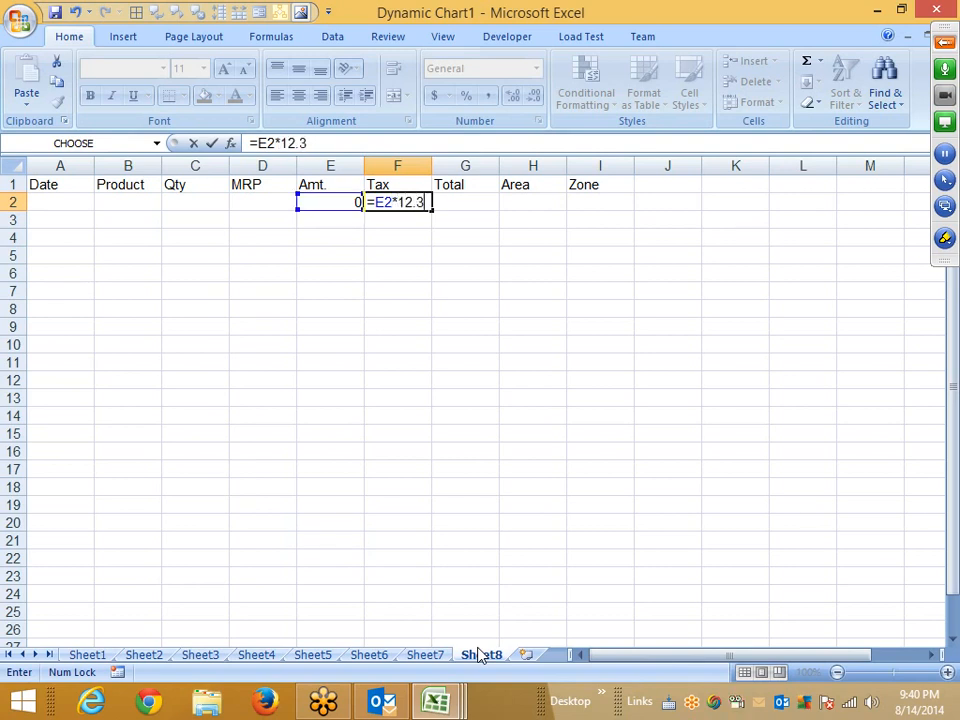
{"action": "type", "text": "6%"}
{"action": "key", "text": "Return"}
Enter the total formula =E2+F2 in G2.
{"action": "key", "text": "Up"}
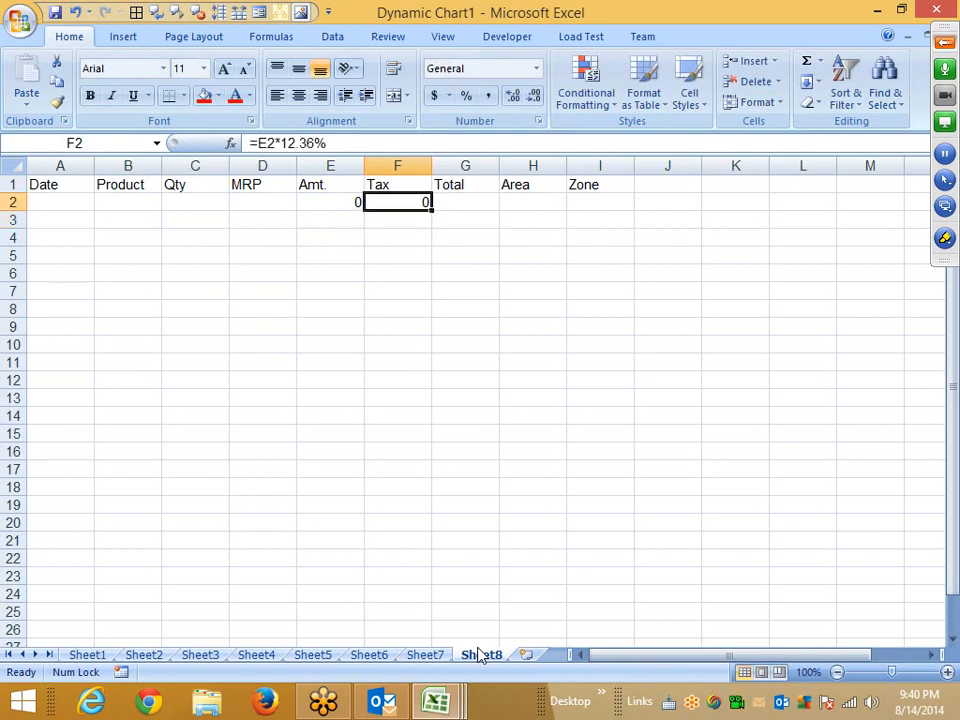
{"action": "key", "text": "Right"}
{"action": "type", "text": "="}
{"action": "key", "text": "Left"}
{"action": "key", "text": "Left"}
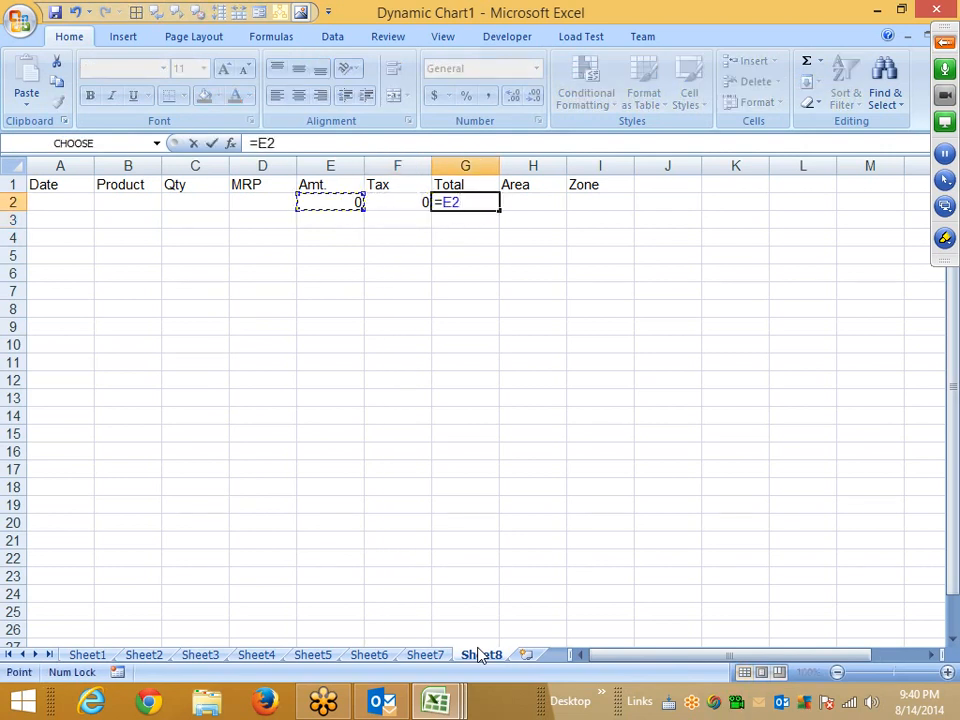
{"action": "type", "text": "+"}
{"action": "key", "text": "Left"}
{"action": "key", "text": "Return"}
Fill the E2:G2 formulas down through row 18.
{"action": "key", "text": "Up"}
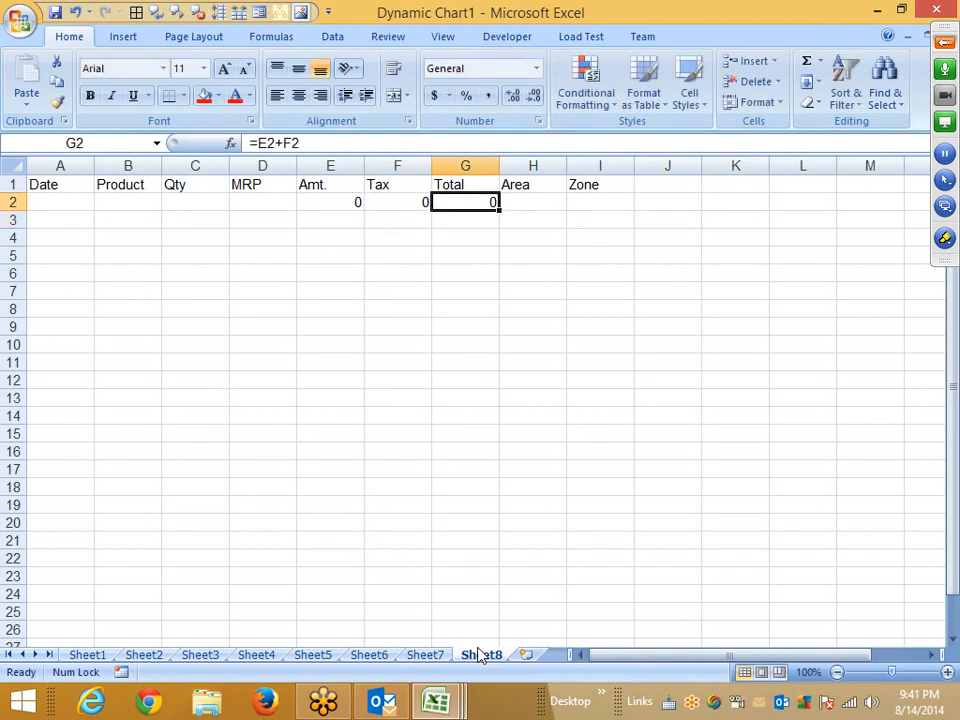
{"action": "key", "text": "shift+Left"}
{"action": "key", "text": "shift+Left"}
{"action": "key", "text": "shift+Down"}
{"action": "key", "text": "shift+Down"}
{"action": "key", "text": "shift+Down"}
{"action": "key", "text": "shift+Down"}
{"action": "key", "text": "shift+Down"}
{"action": "key", "text": "shift+Down"}
{"action": "key", "text": "shift+Down"}
{"action": "key", "text": "shift+Down"}
{"action": "key", "text": "shift+Down"}
{"action": "key", "text": "shift+Down"}
{"action": "key", "text": "shift+Down"}
{"action": "key", "text": "shift+Down"}
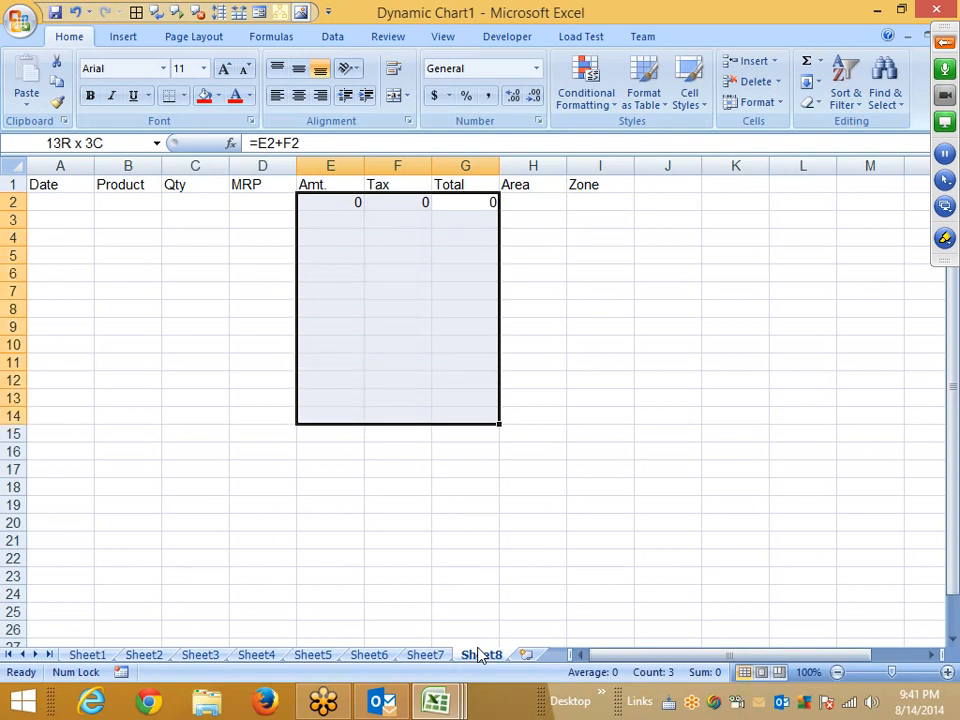
{"action": "key", "text": "shift+Down"}
{"action": "key", "text": "shift+Down"}
{"action": "key", "text": "shift+Down"}
{"action": "key", "text": "shift+Down"}
{"action": "key", "text": "ctrl+d"}
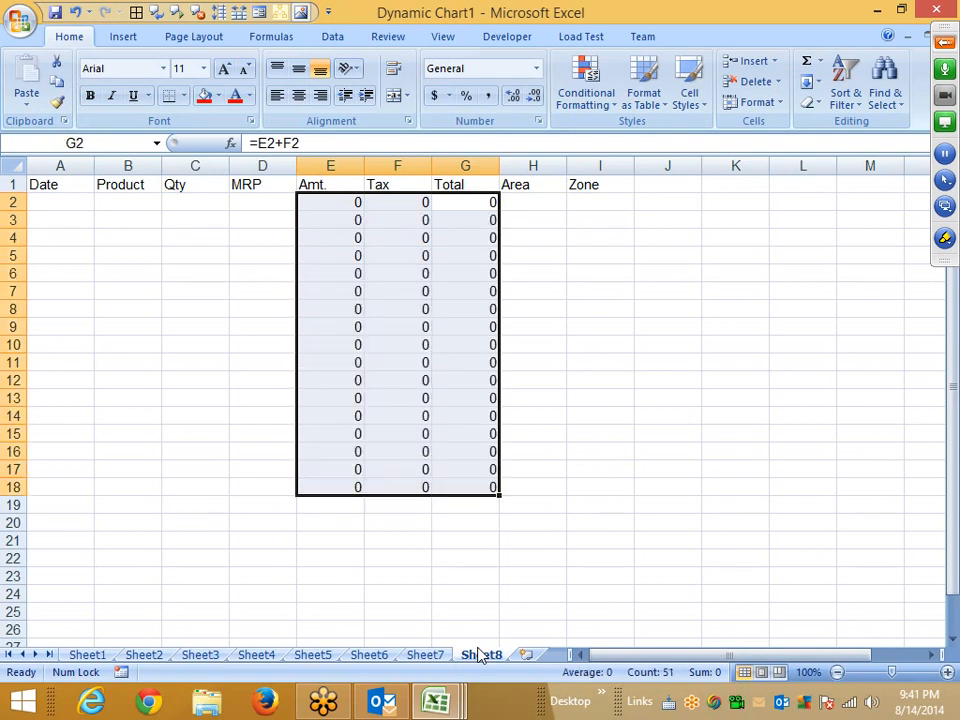
Enter today's date in A2.
{"action": "key", "text": "Left"}
{"action": "key", "text": "Left"}
{"action": "key", "text": "Left"}
{"action": "key", "text": "Left"}
{"action": "key", "text": "Left"}
{"action": "key", "text": "Left"}
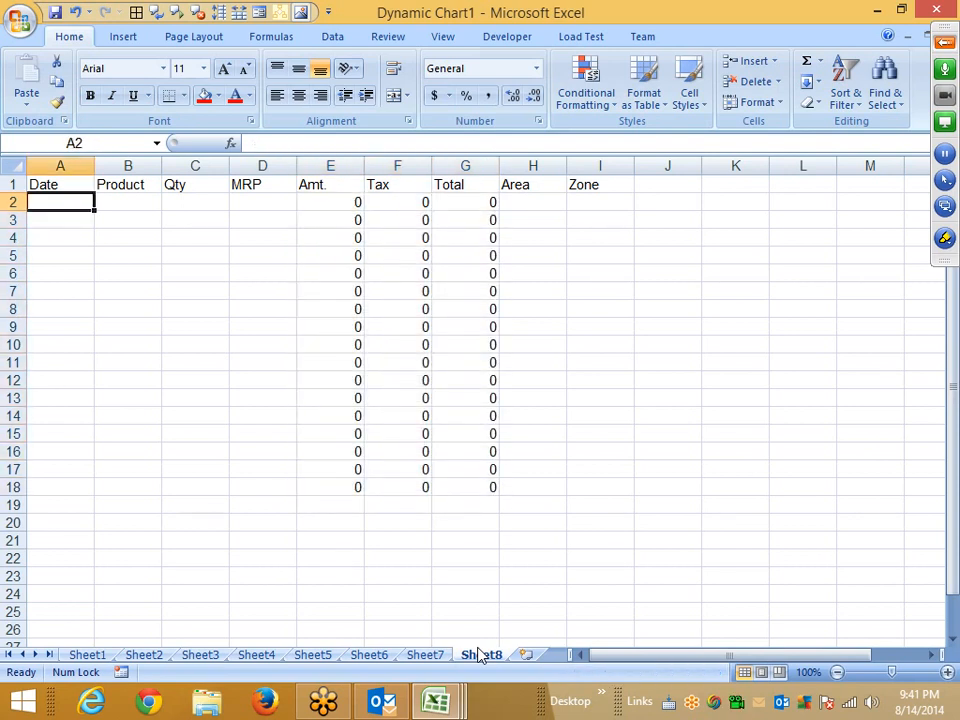
{"action": "type", "text": "1"}
{"action": "key", "text": "Escape"}
{"action": "key", "text": "ctrl+semicolon"}
{"action": "key", "text": "Return"}
Enter the product TFT in B2.
{"action": "key", "text": "Right"}
{"action": "key", "text": "Up"}
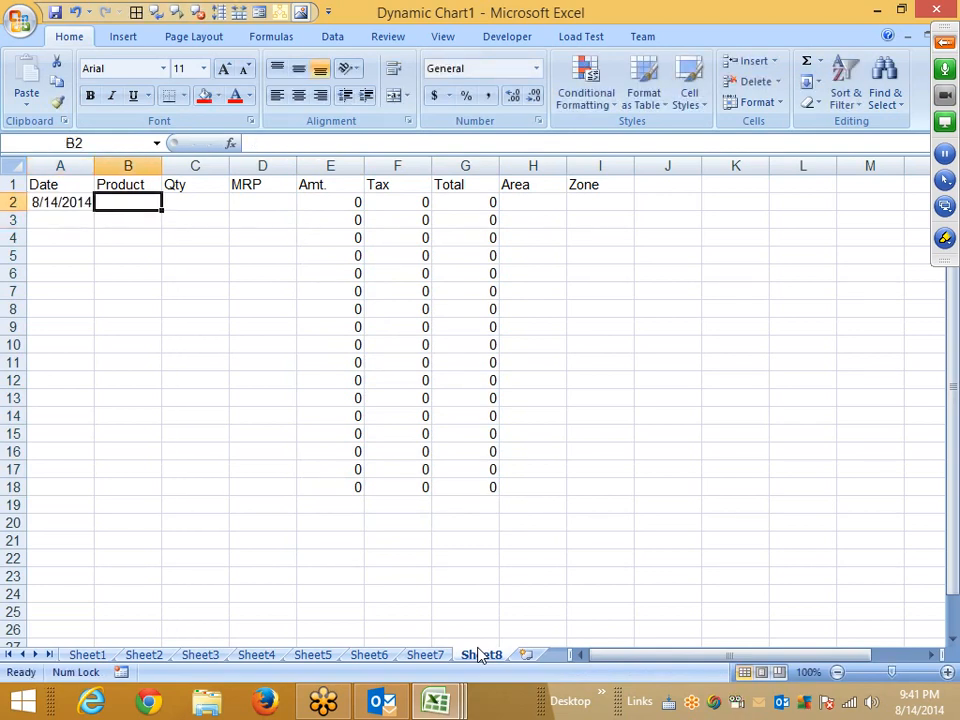
{"action": "type", "text": "TFT"}
{"action": "key", "text": "Return"}
{"action": "key", "text": "Right"}
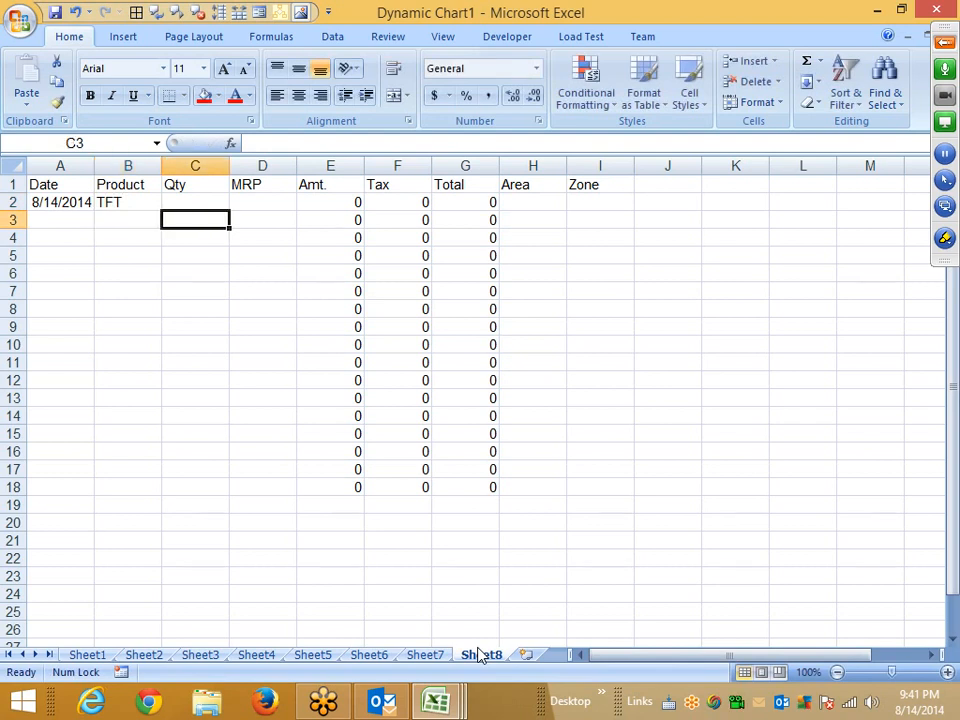
Enter quantity 10 and MRP 3000 for the first sale in row 2.
{"action": "key", "text": "Up"}
{"action": "type", "text": "10"}
{"action": "key", "text": "Right"}
{"action": "type", "text": "3000"}
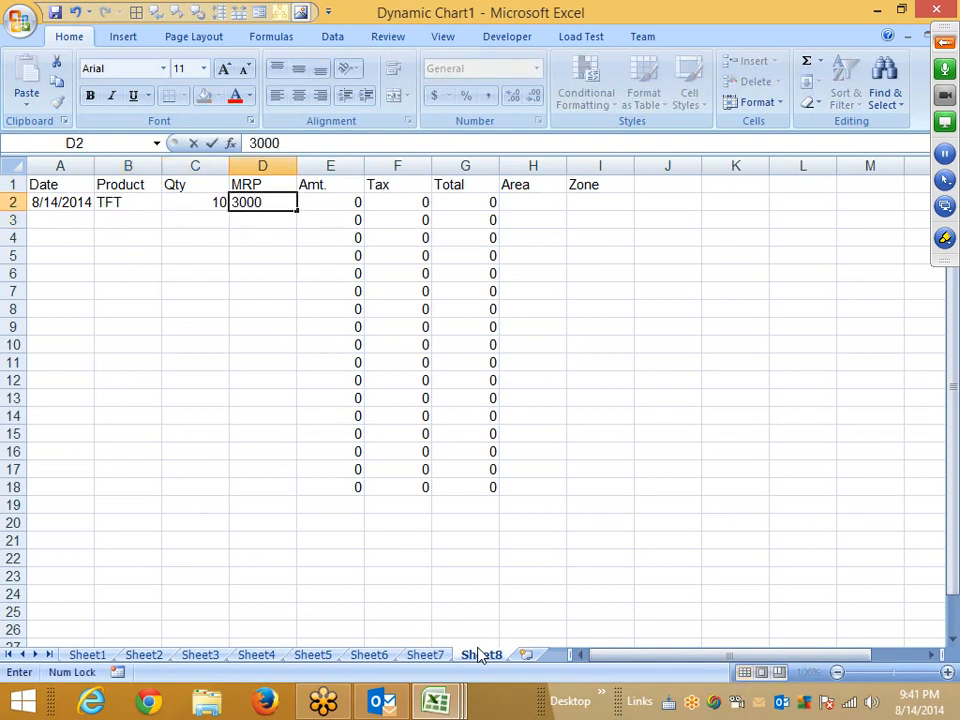
{"action": "key", "text": "Right"}
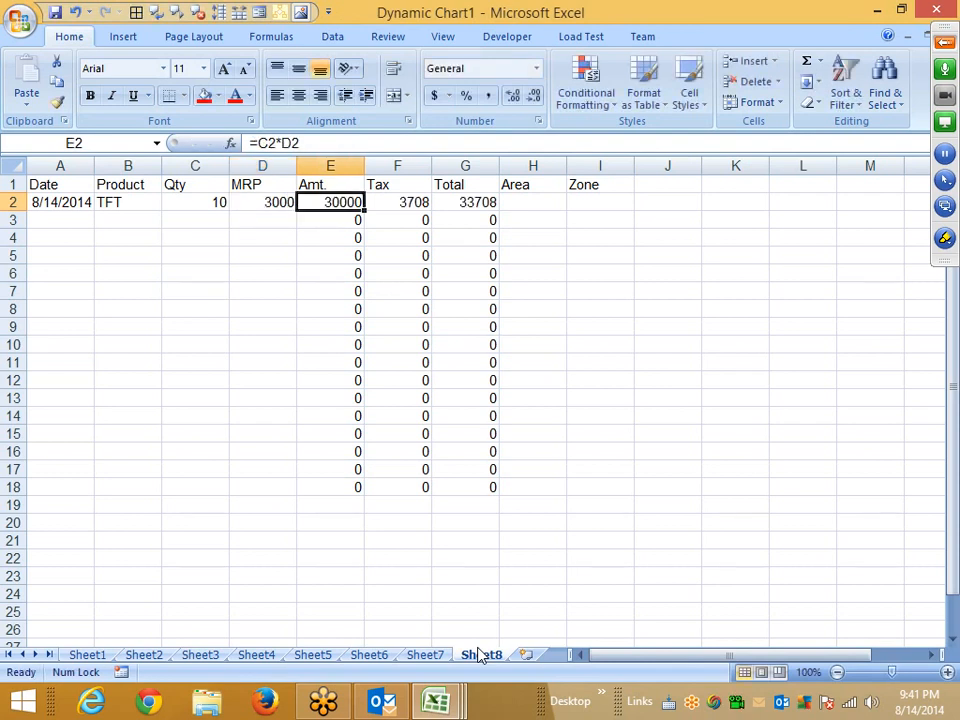
Enter the area South and the zone SE for the row 2 sale.
{"action": "key", "text": "Right"}
{"action": "key", "text": "Right"}
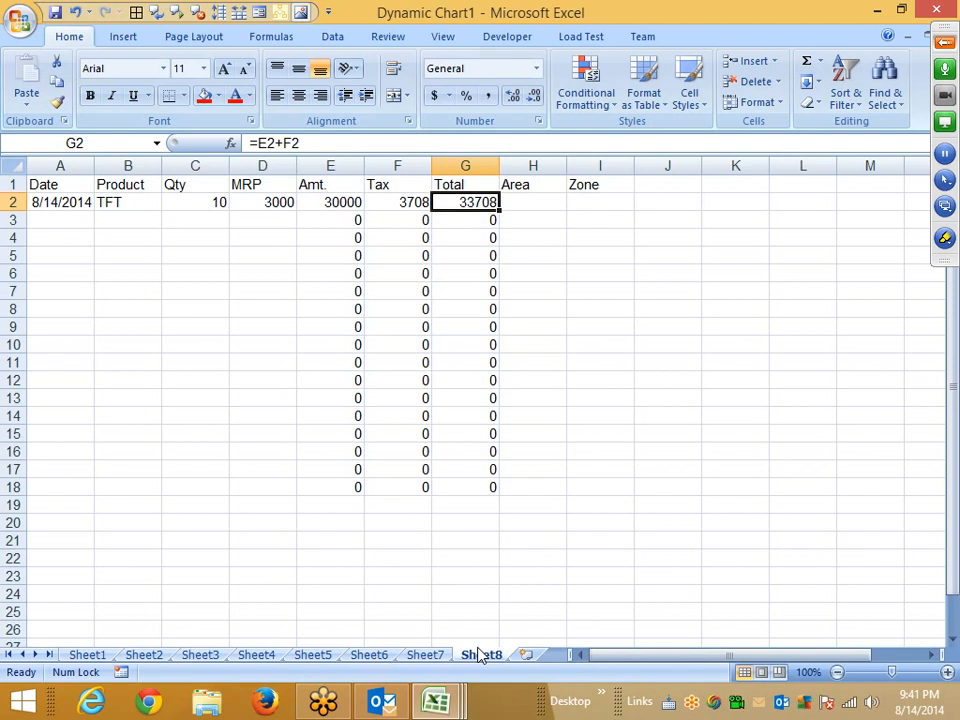
{"action": "key", "text": "Right"}
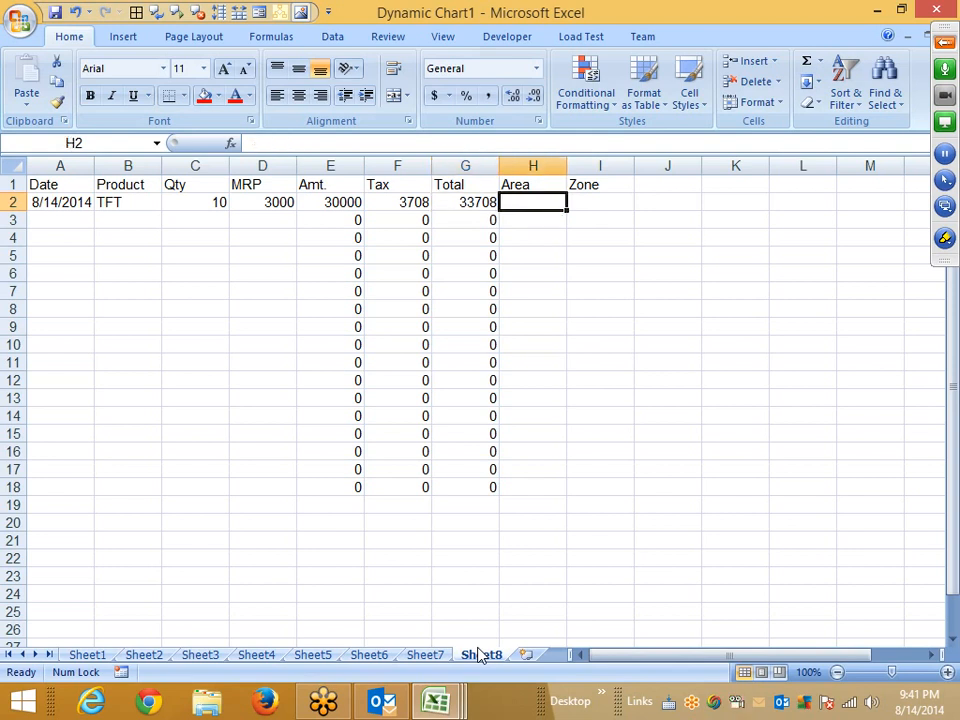
{"action": "type", "text": "So"}
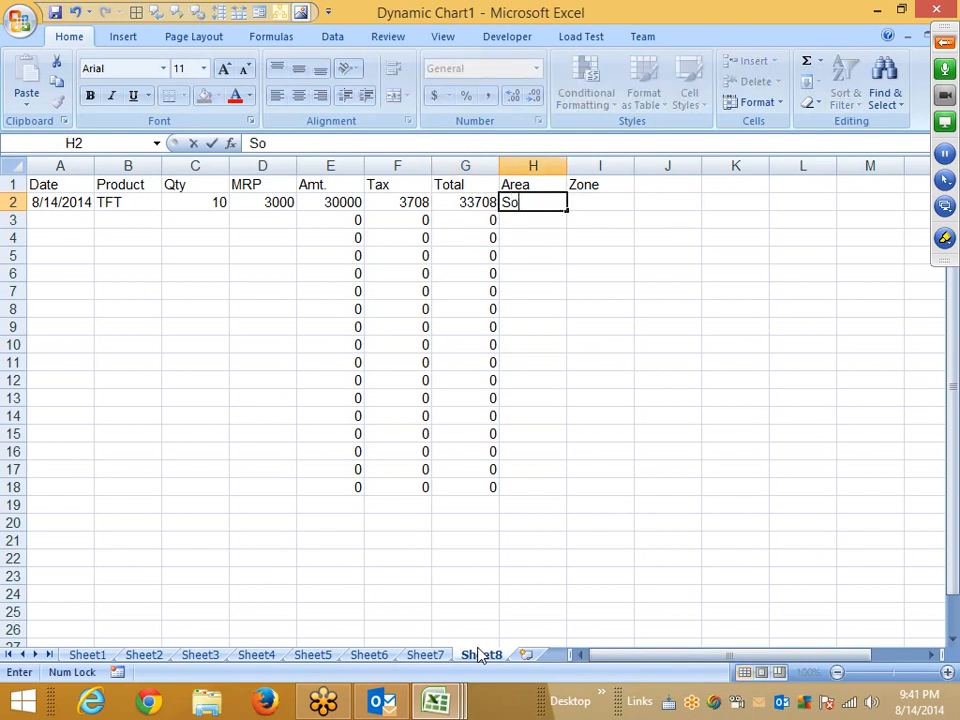
{"action": "type", "text": "uth"}
{"action": "key", "text": "Right"}
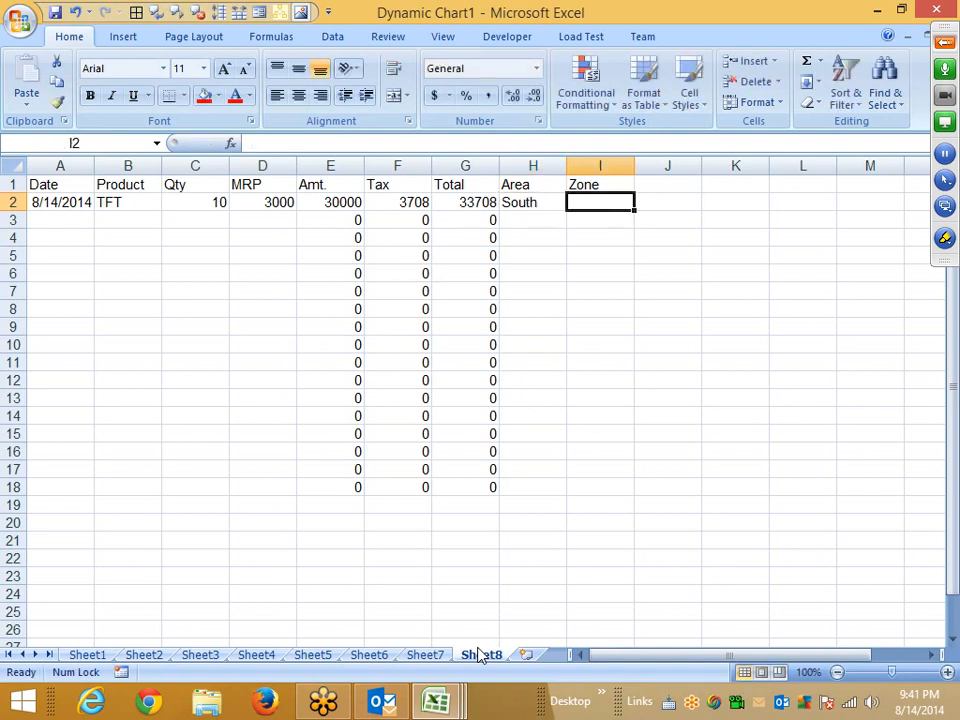
{"action": "type", "text": "SE"}
{"action": "key", "text": "Return"}
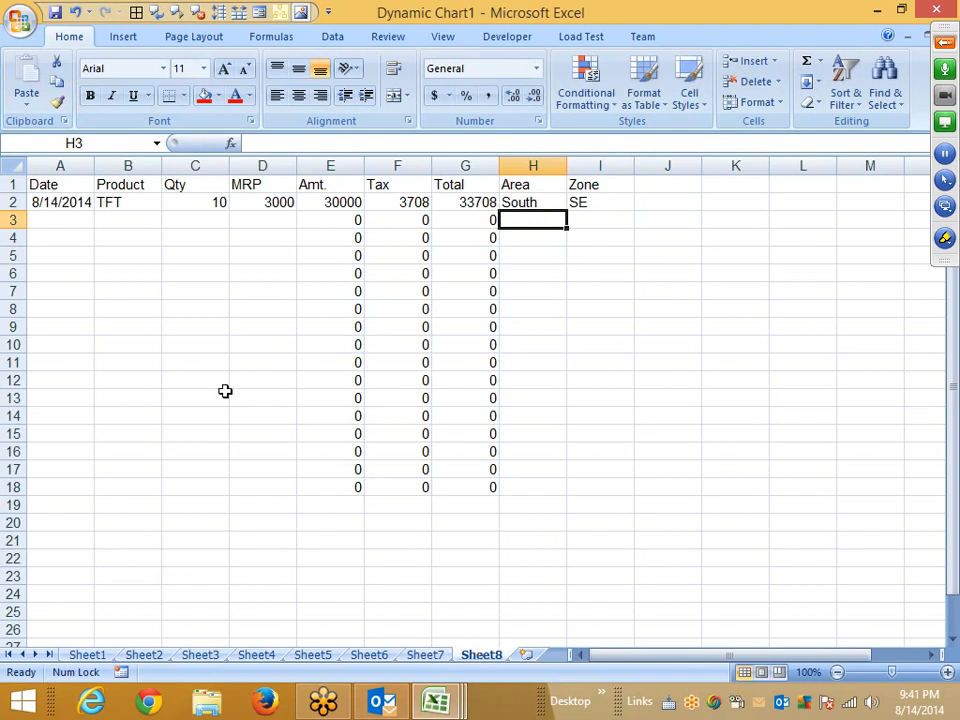
Inspect the formula cells in row 3 and the formula range E2:G18.
{"action": "left_click", "coordinate": [265, 205]}
{"action": "left_click", "coordinate": [270, 222]}
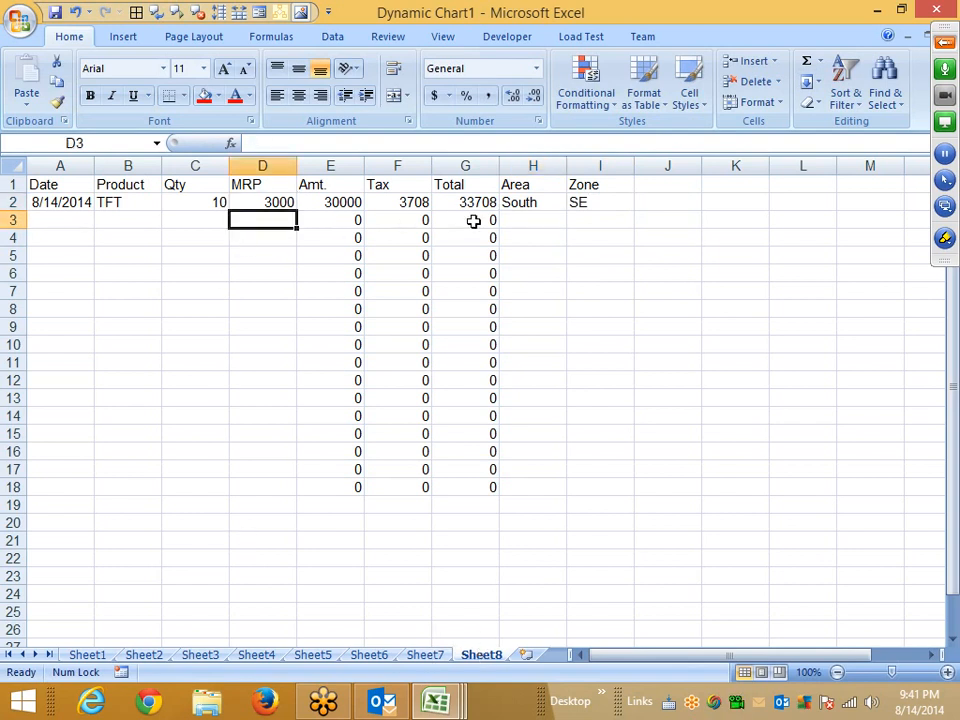
{"action": "left_click", "coordinate": [511, 221]}
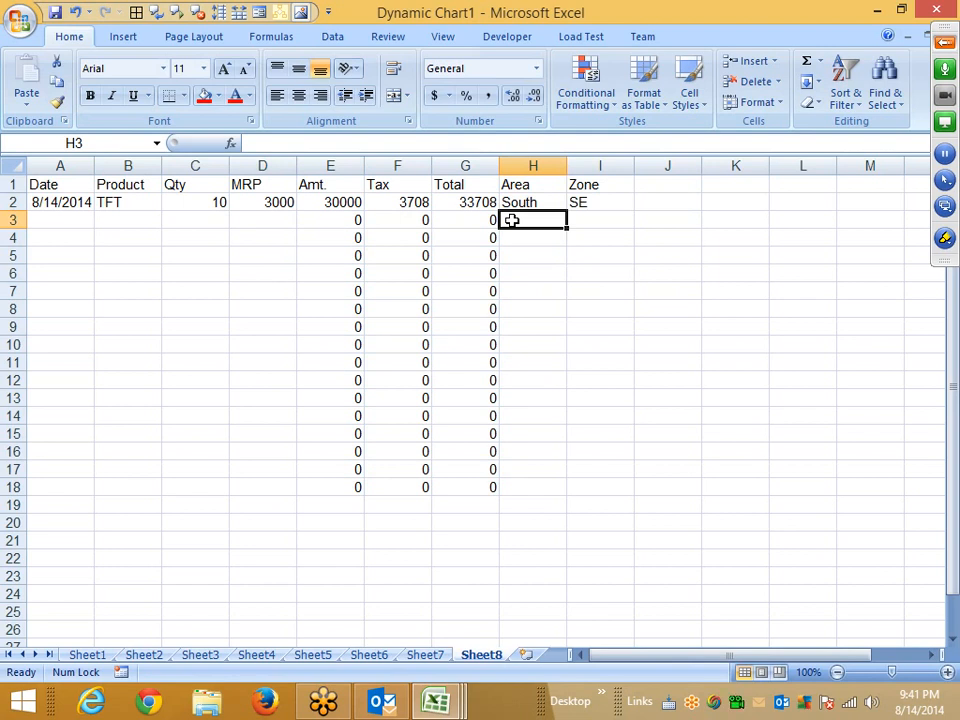
{"action": "left_click", "coordinate": [330, 221]}
{"action": "left_click", "coordinate": [281, 221]}
{"action": "left_click", "coordinate": [436, 221]}
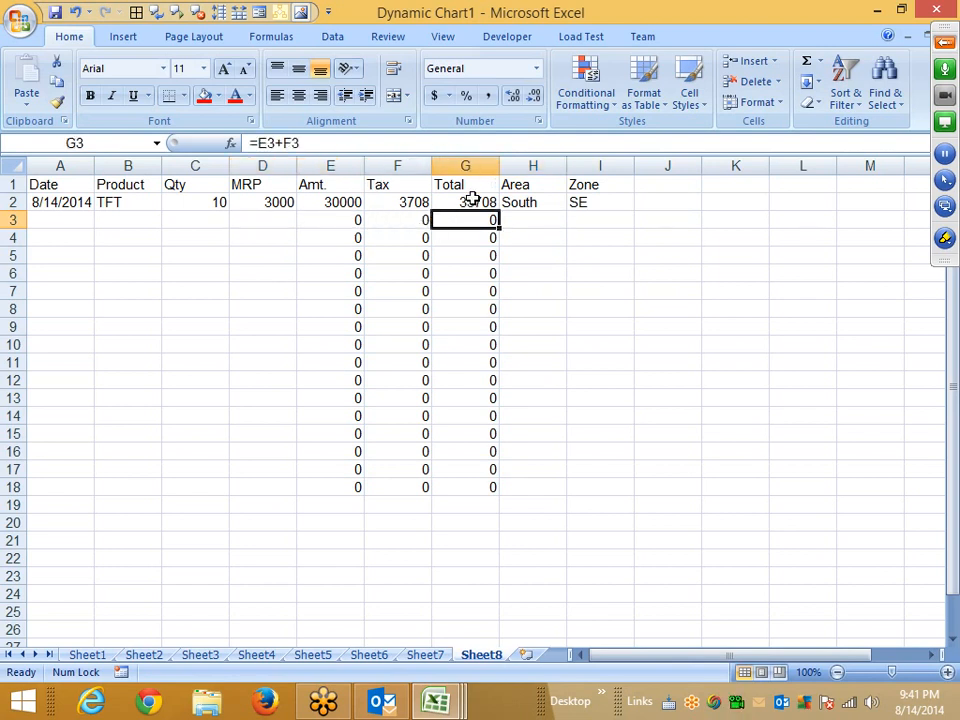
{"action": "left_click", "coordinate": [540, 217]}
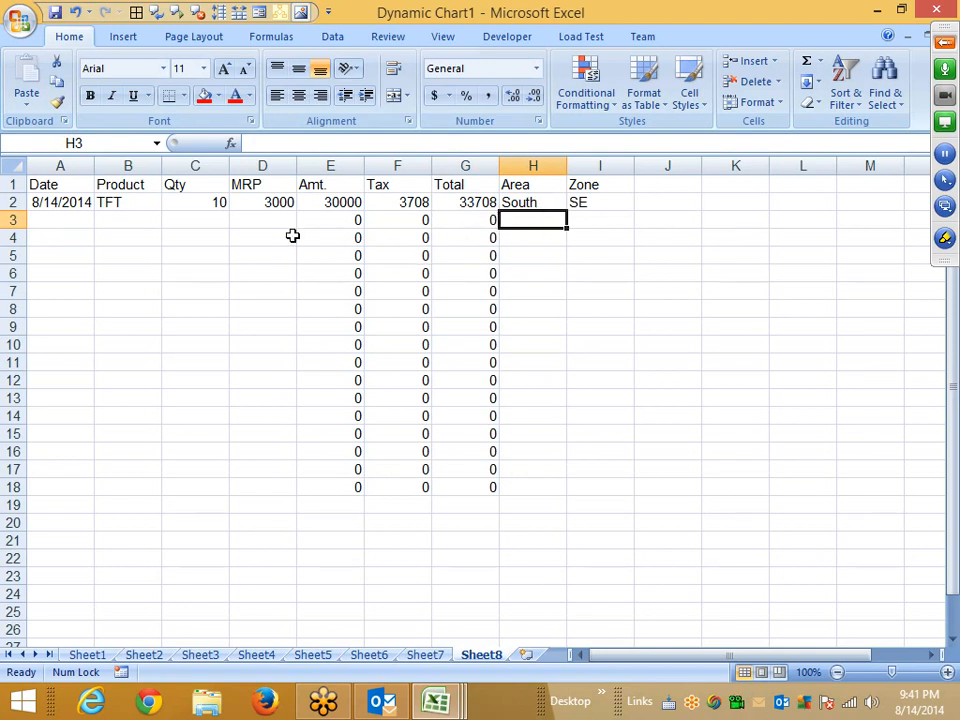
{"action": "left_click_drag", "start_coordinate": [318, 202], "coordinate": [488, 470]}
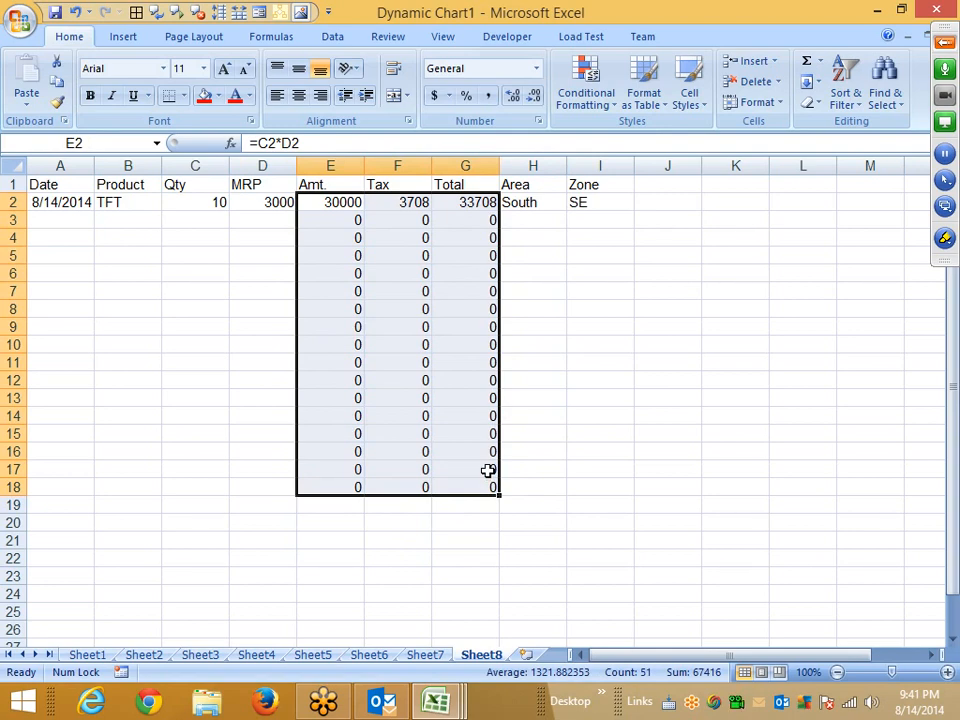
{"action": "left_click", "coordinate": [186, 294]}
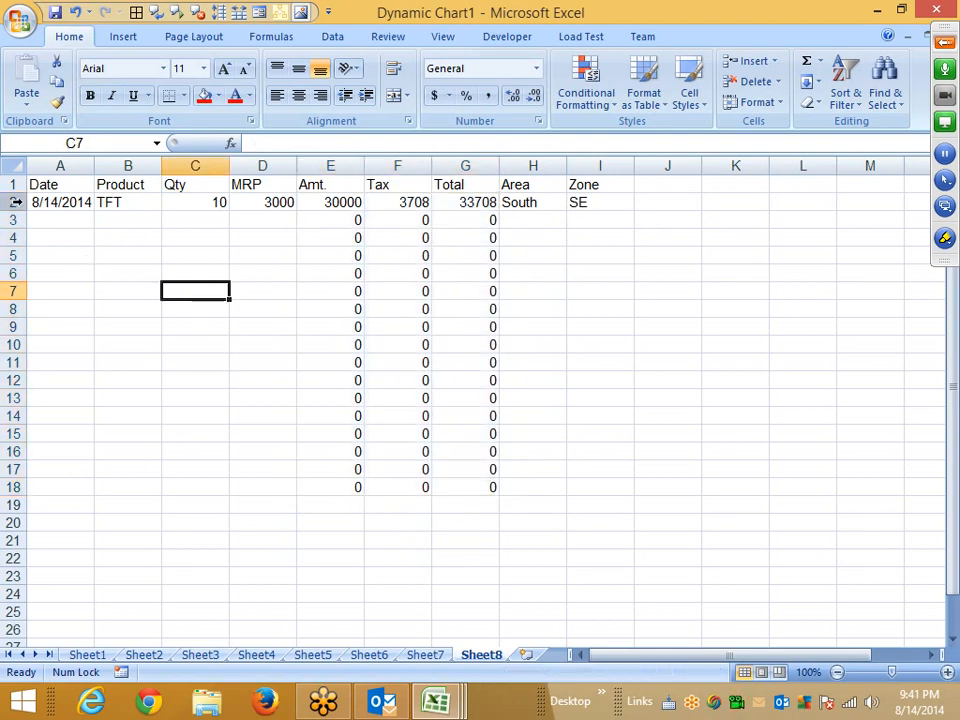
Select the whole worksheet and unlock all cells in the Protection settings of Format Cells.
{"action": "left_click", "coordinate": [14, 168]}
{"action": "right_click", "coordinate": [172, 222]}
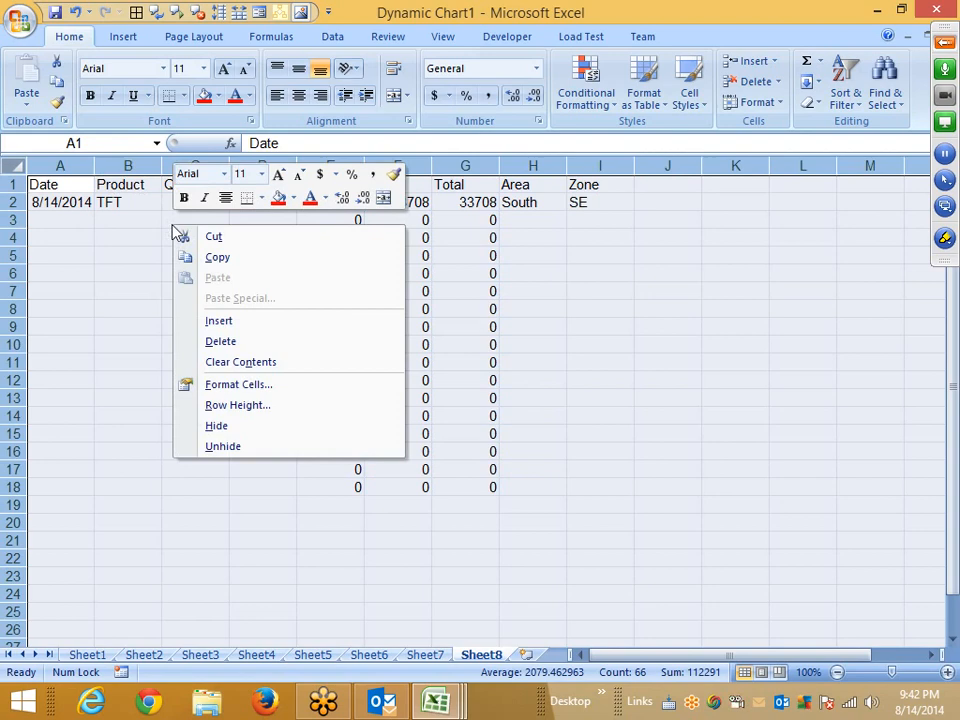
{"action": "left_click", "coordinate": [233, 388]}
{"action": "left_click", "coordinate": [26, 222]}
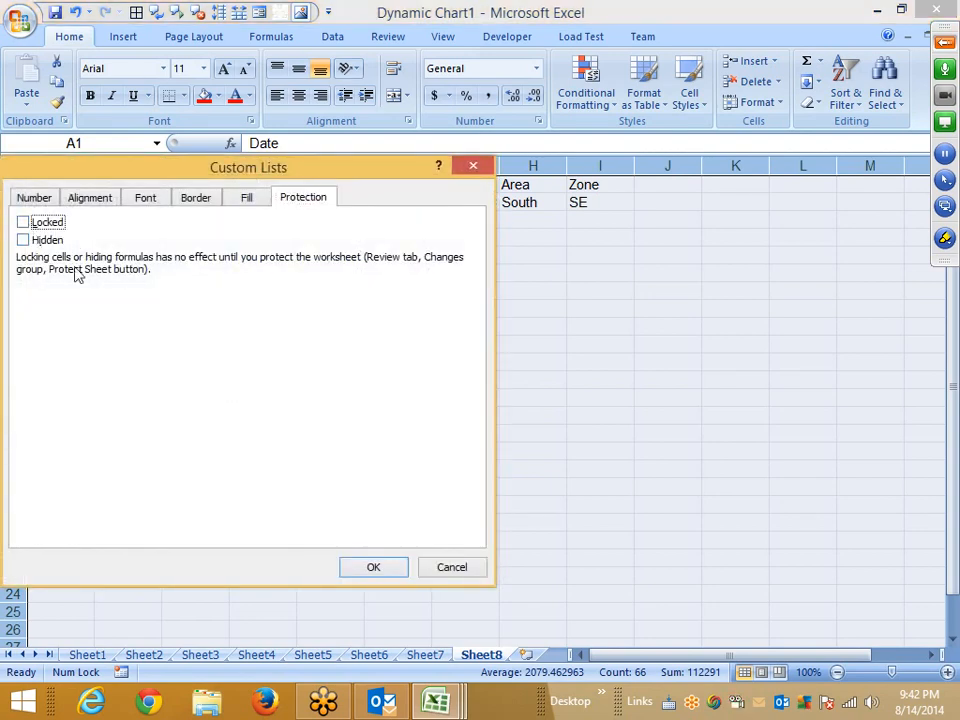
{"action": "left_click", "coordinate": [368, 567]}
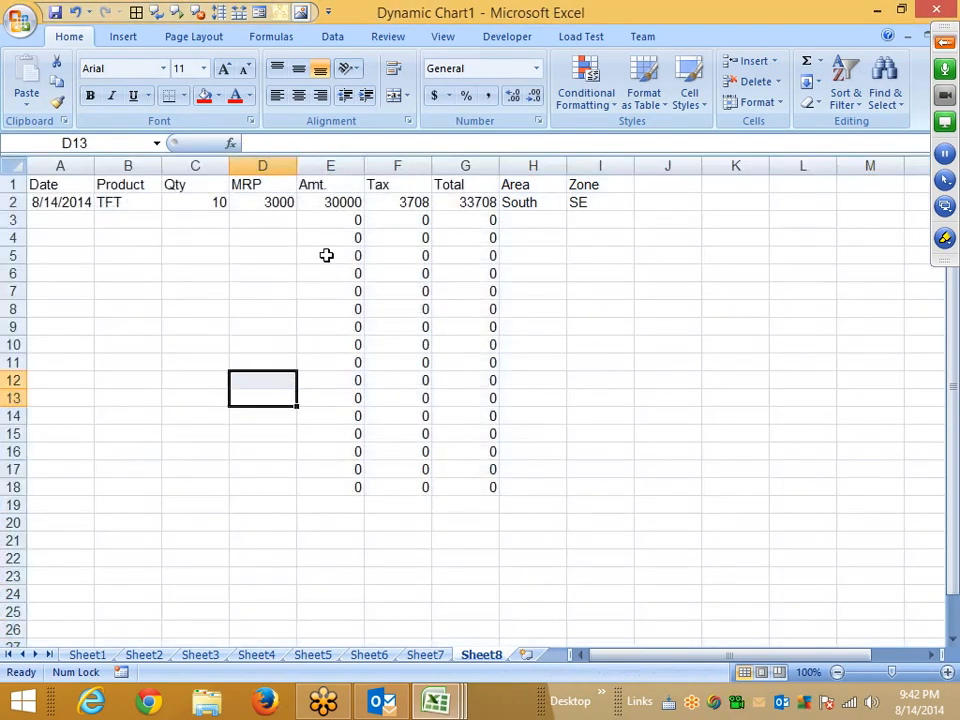
Select columns E through G and mark them as Locked in Format Cells.
{"action": "left_click_drag", "start_coordinate": [330, 167], "coordinate": [465, 166]}
{"action": "right_click", "coordinate": [424, 258]}
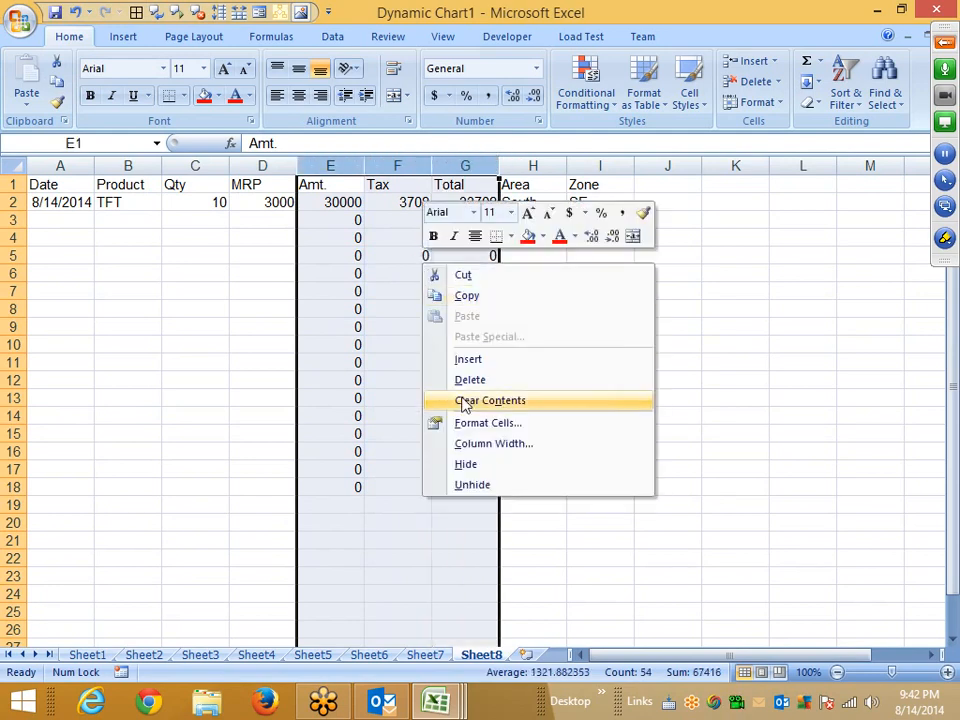
{"action": "left_click", "coordinate": [478, 430]}
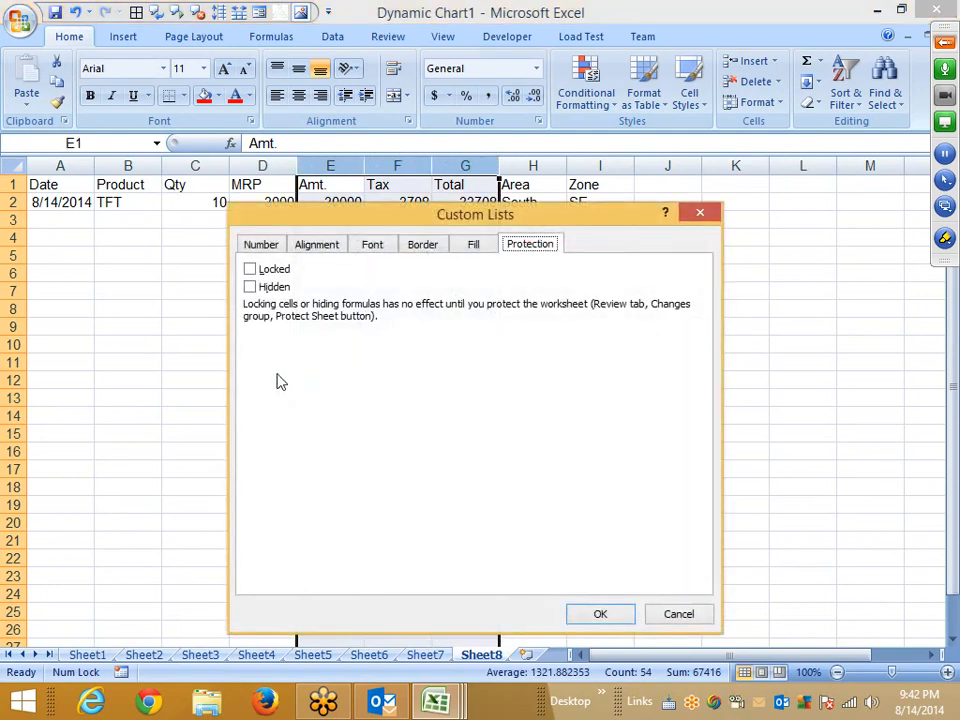
{"action": "left_click", "coordinate": [250, 269]}
{"action": "left_click", "coordinate": [592, 614]}
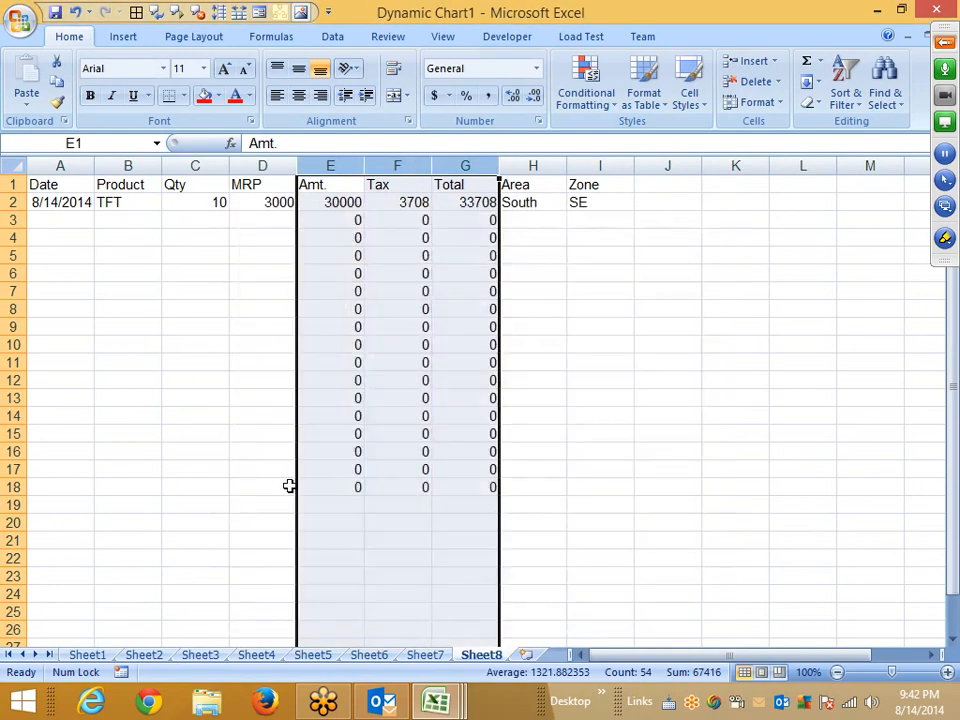
Protect Sheet8 without a password, disallowing selection of locked cells.
{"action": "left_click", "coordinate": [284, 419]}
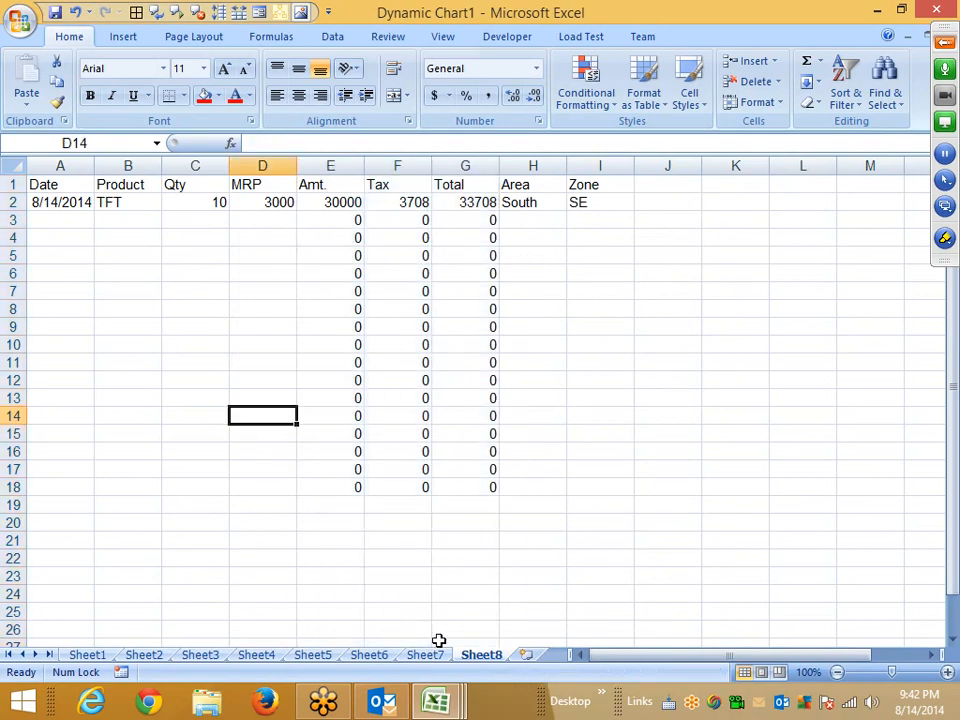
{"action": "right_click", "coordinate": [481, 655]}
{"action": "mouse_move", "coordinate": [533, 590]}
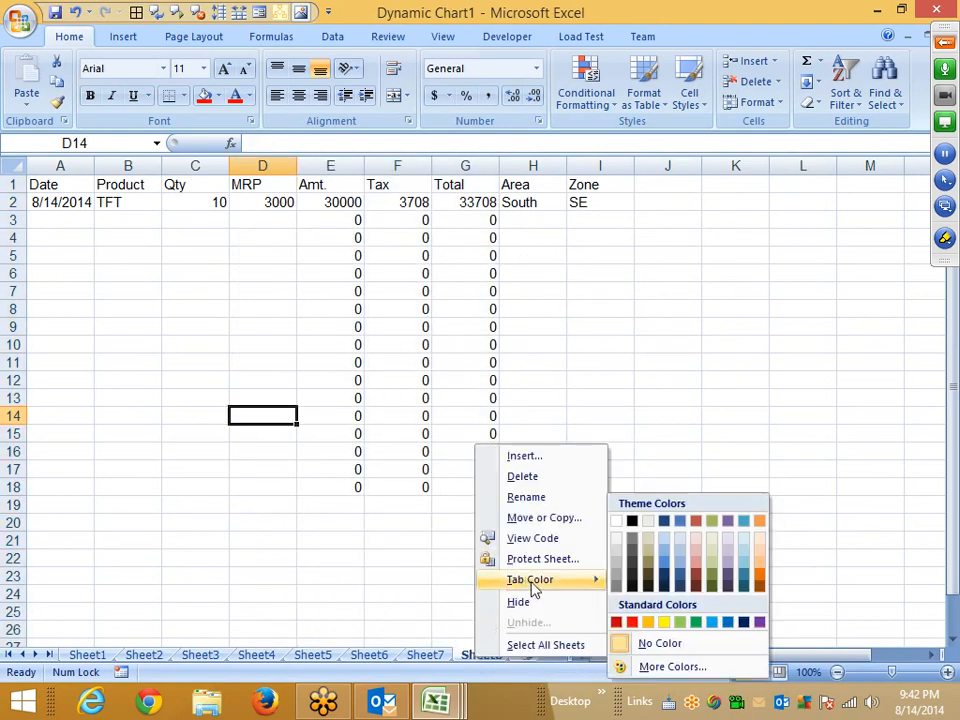
{"action": "left_click", "coordinate": [540, 559]}
{"action": "left_click", "coordinate": [429, 514]}
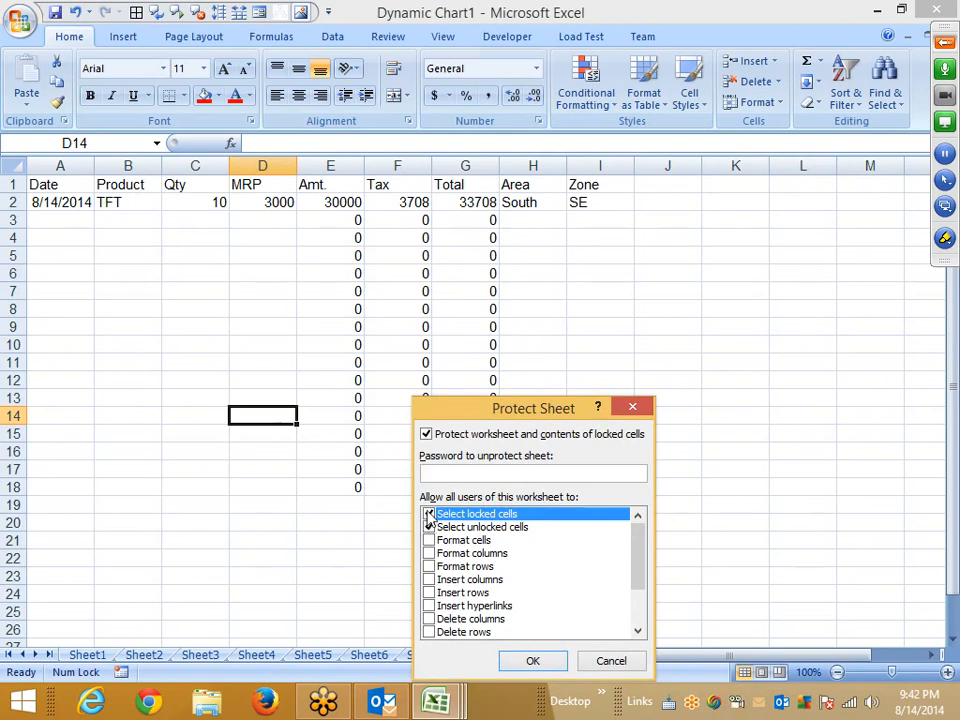
{"action": "left_click", "coordinate": [533, 661]}
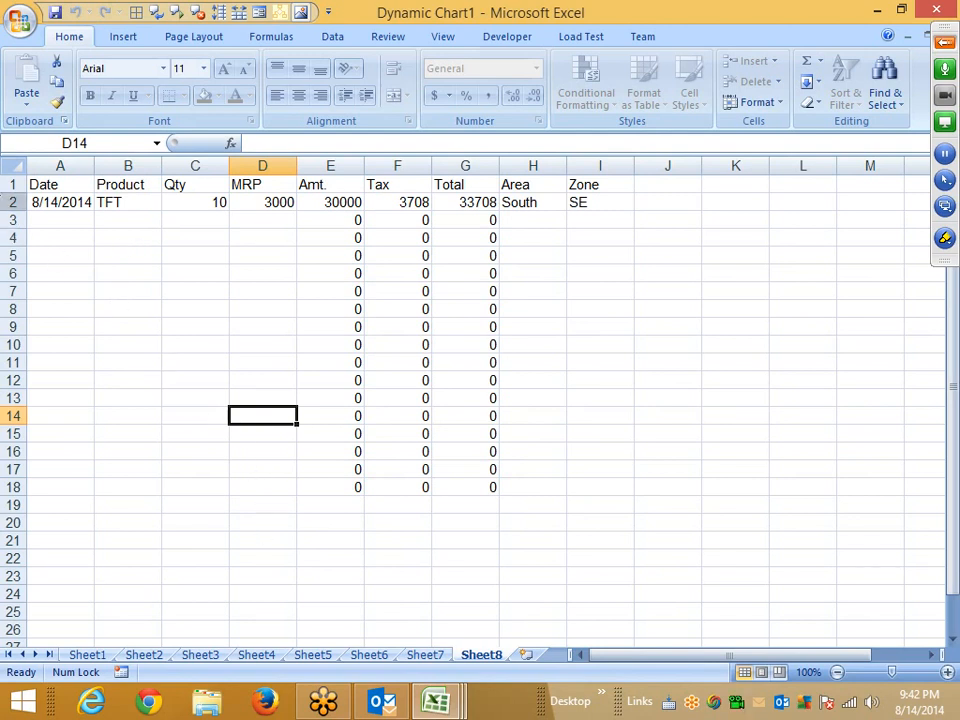
Enter a second sale in row 3: today's date, product TFT, quantity 15, MRP 4000.
{"action": "left_click", "coordinate": [48, 216]}
{"action": "key", "text": "ctrl+semicolon"}
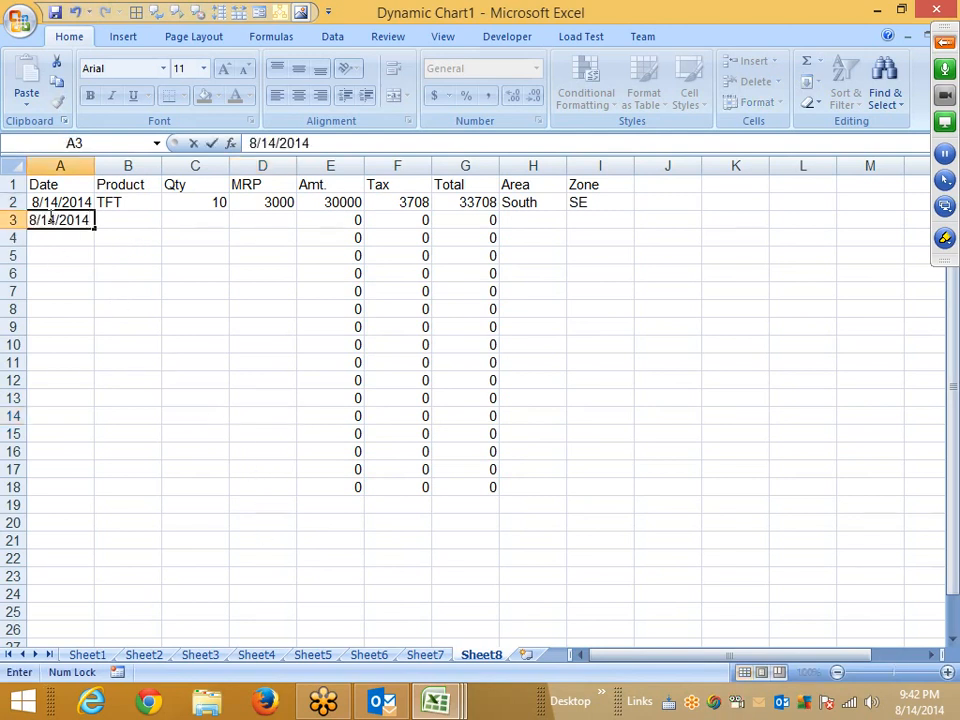
{"action": "key", "text": "Tab"}
{"action": "type", "text": "TFT"}
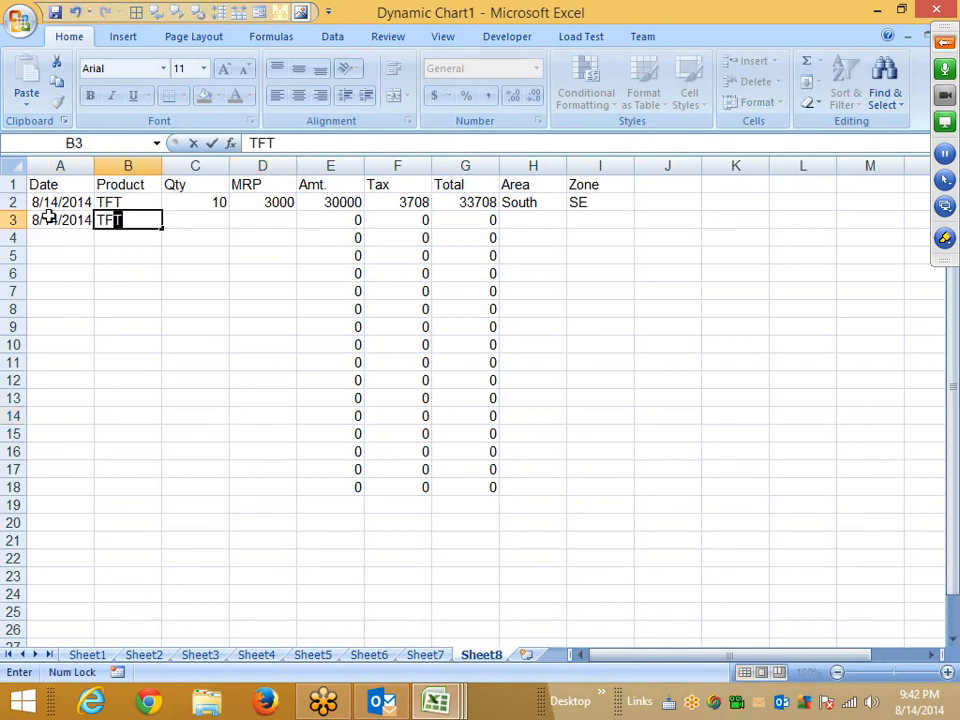
{"action": "key", "text": "Tab"}
{"action": "type", "text": "15"}
{"action": "key", "text": "Tab"}
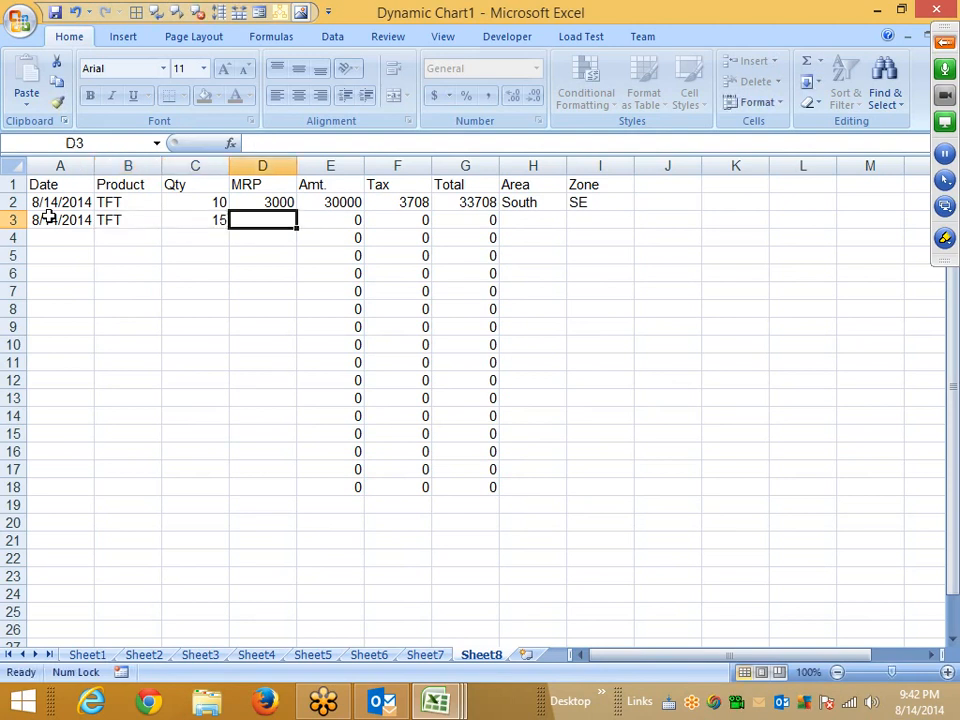
{"action": "type", "text": "4000"}
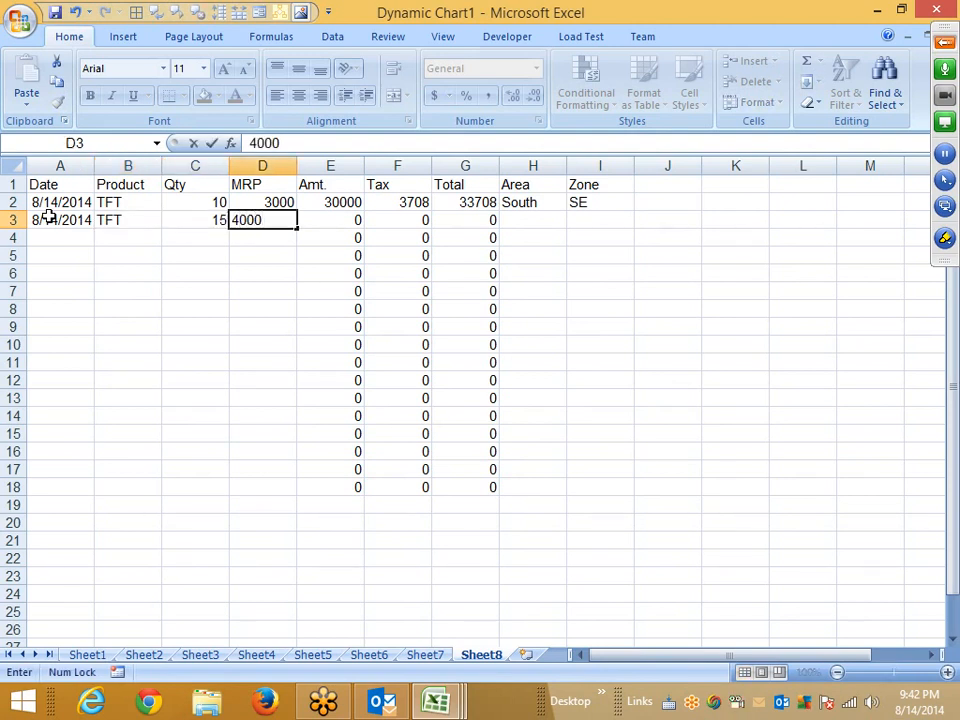
{"action": "key", "text": "Tab"}
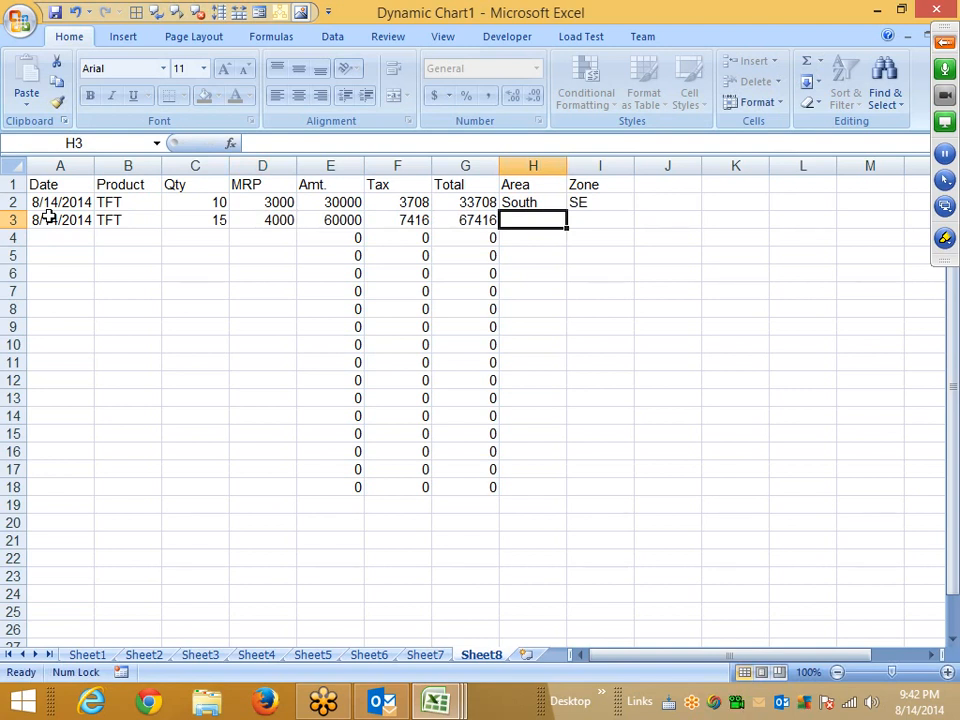
Move back and forth across row 3 to check that the locked formula cells are skipped.
{"action": "key", "text": "Left"}
{"action": "key", "text": "Left"}
{"action": "key", "text": "Left"}
{"action": "key", "text": "Left"}
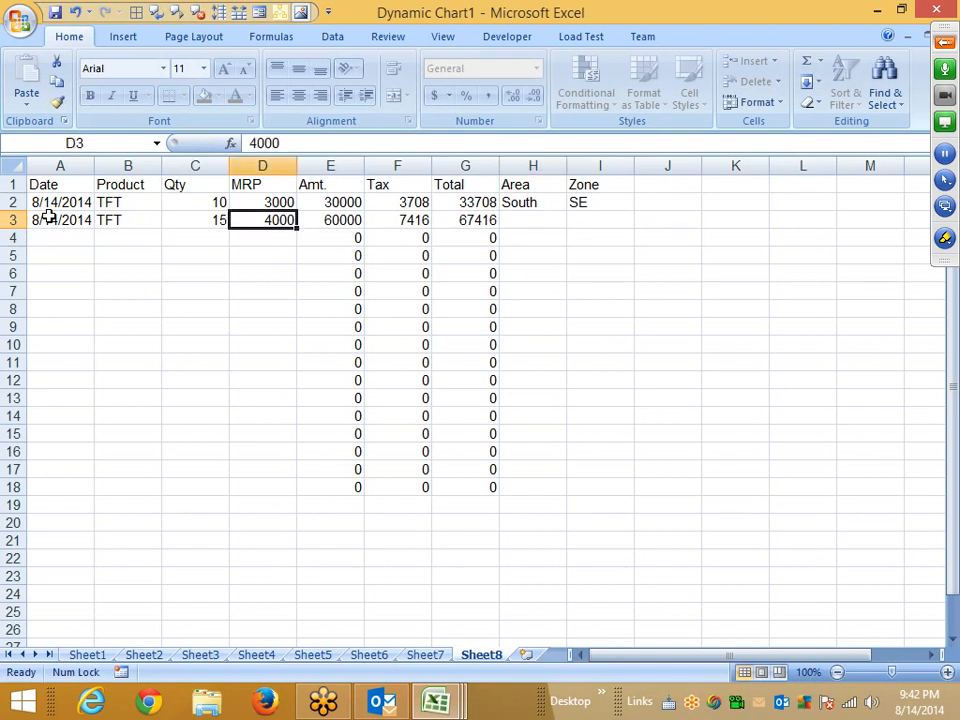
{"action": "key", "text": "Right"}
{"action": "key", "text": "Right"}
{"action": "key", "text": "Right"}
{"action": "key", "text": "Right"}
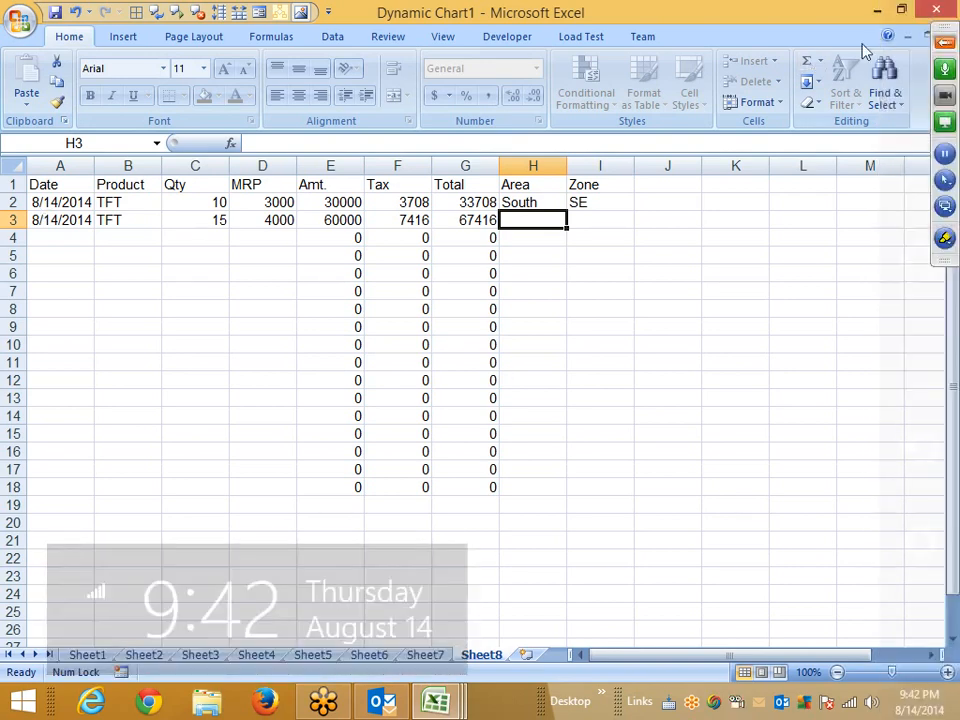
{"action": "left_click", "coordinate": [949, 46]}
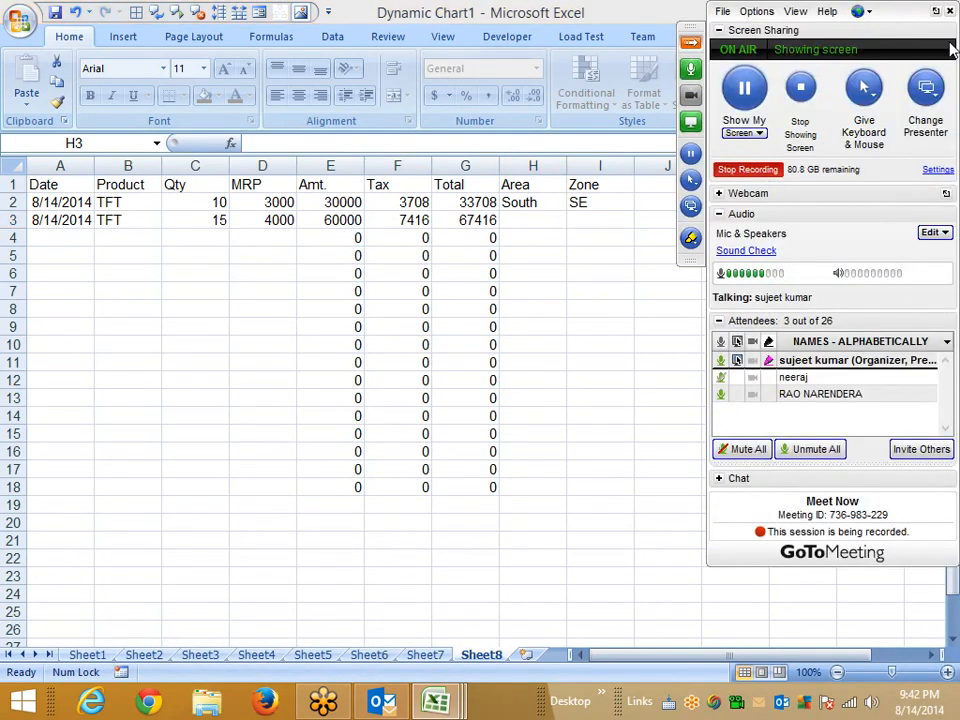
{"action": "left_click", "coordinate": [266, 231]}
{"action": "left_click", "coordinate": [551, 233]}
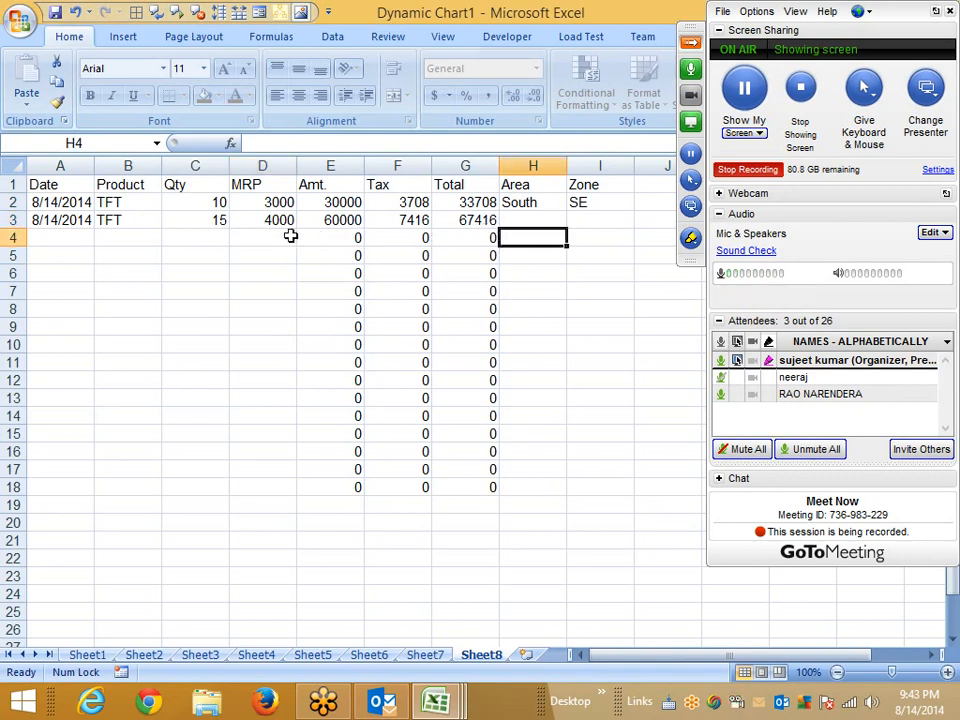
{"action": "left_click", "coordinate": [257, 233]}
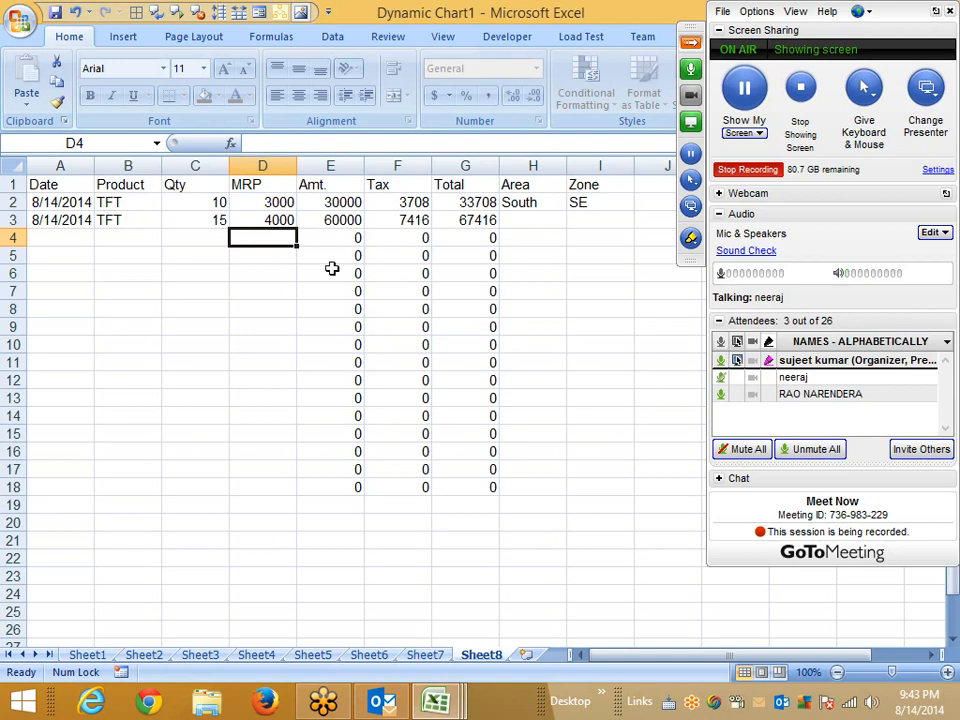
Insert a new worksheet and enter 78 in cell A1.
{"action": "left_click", "coordinate": [527, 654]}
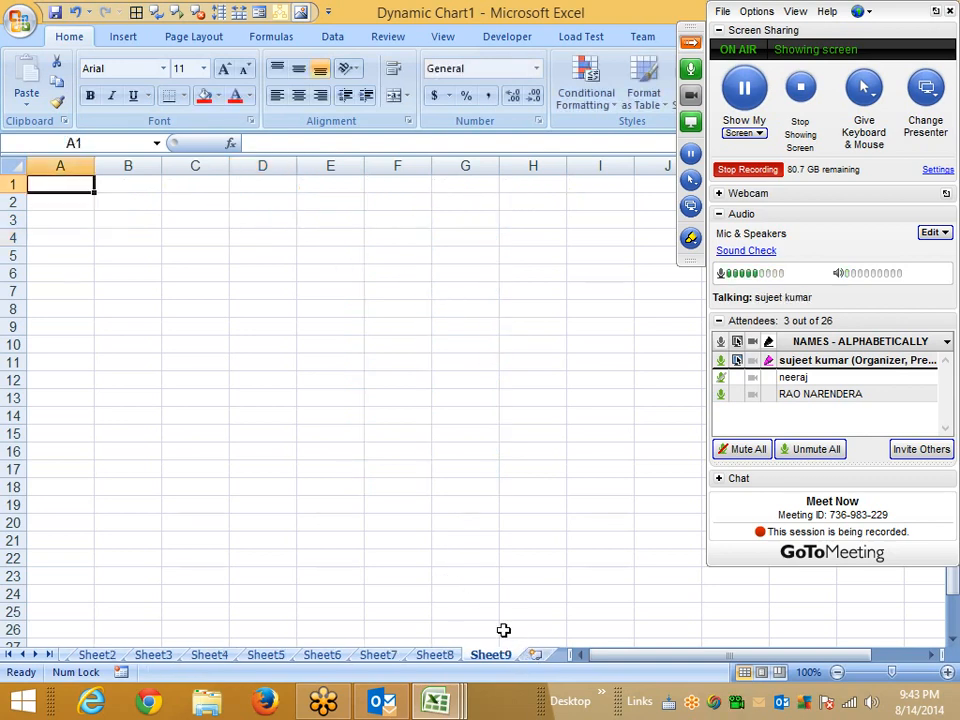
{"action": "type", "text": "78"}
{"action": "key", "text": "Tab"}
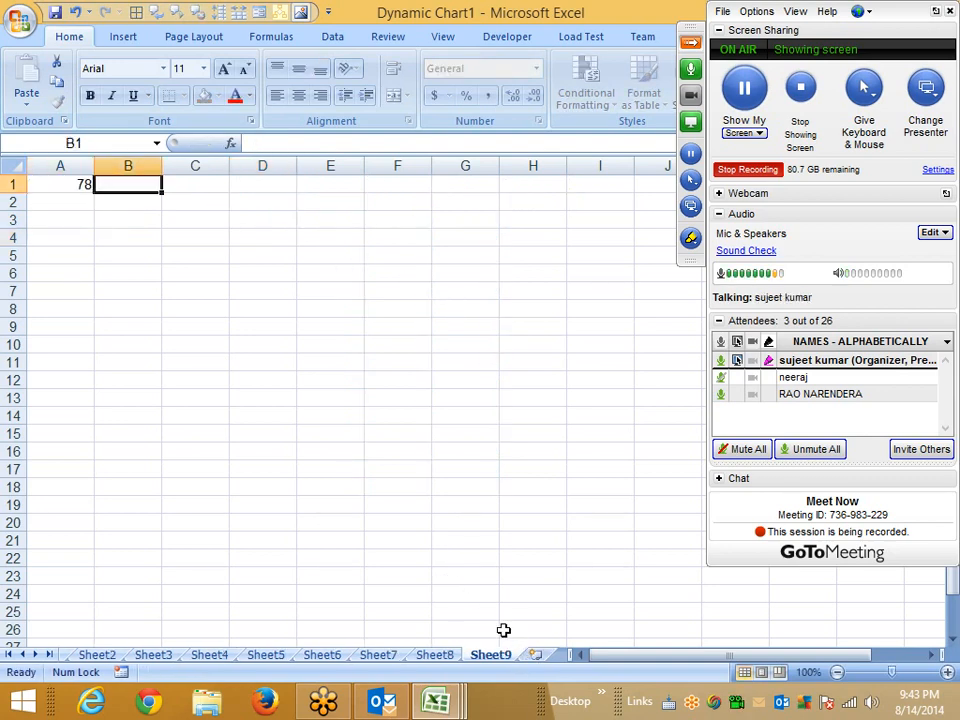
Enter 98, 35, 12, 66 and 32 in cells B1 to F1 of the new sheet.
{"action": "type", "text": "98"}
{"action": "key", "text": "Tab"}
{"action": "type", "text": "35"}
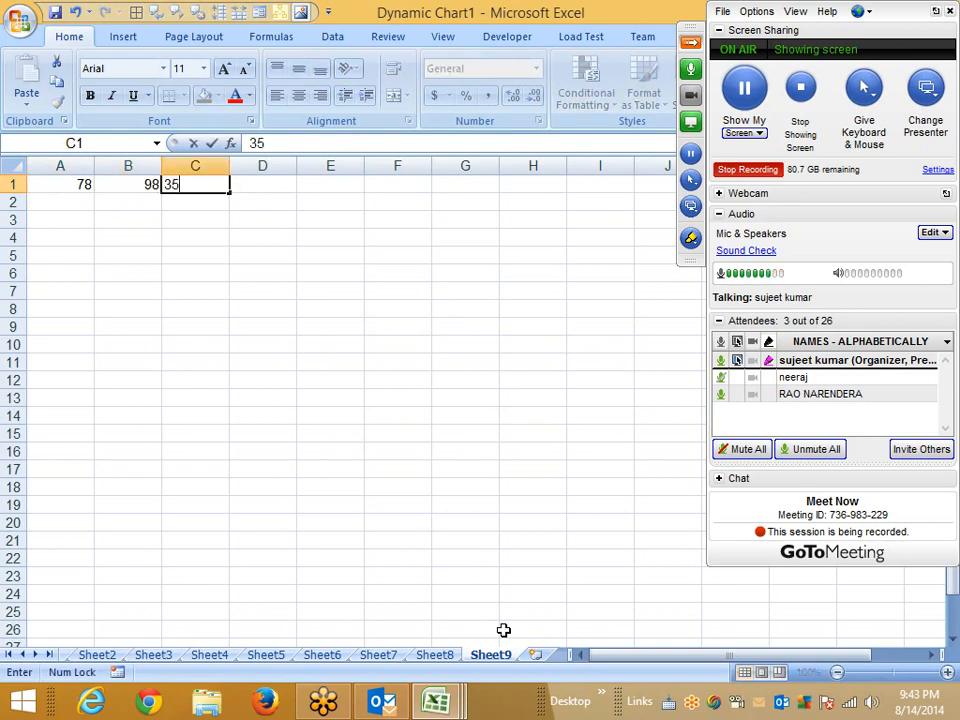
{"action": "key", "text": "Tab"}
{"action": "type", "text": "12"}
{"action": "key", "text": "Tab"}
{"action": "type", "text": "66"}
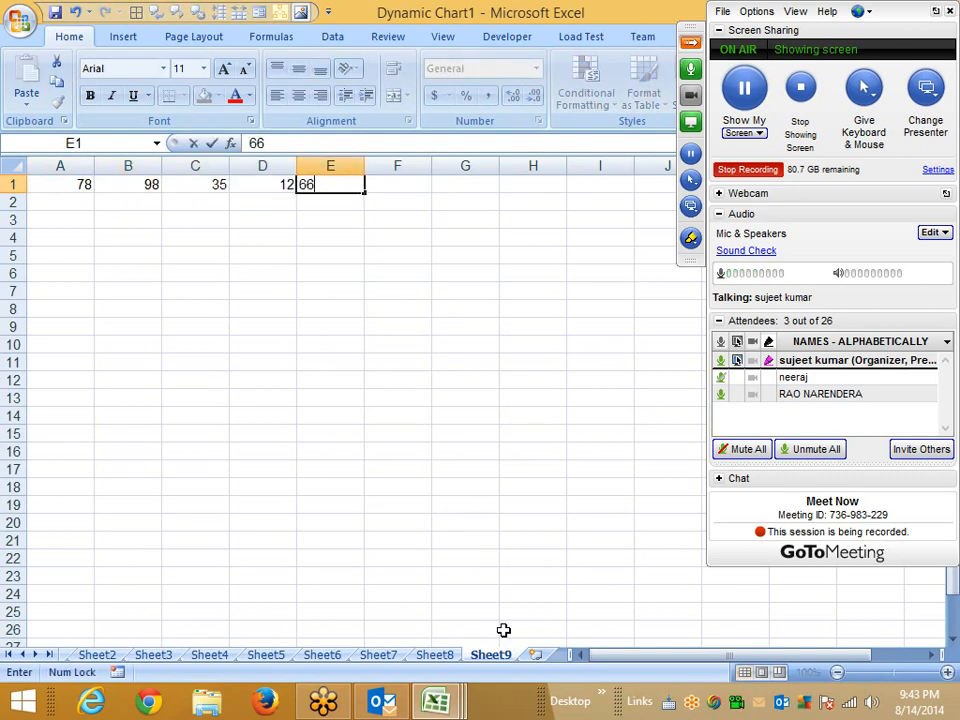
{"action": "key", "text": "Tab"}
{"action": "type", "text": "32"}
{"action": "key", "text": "Return"}
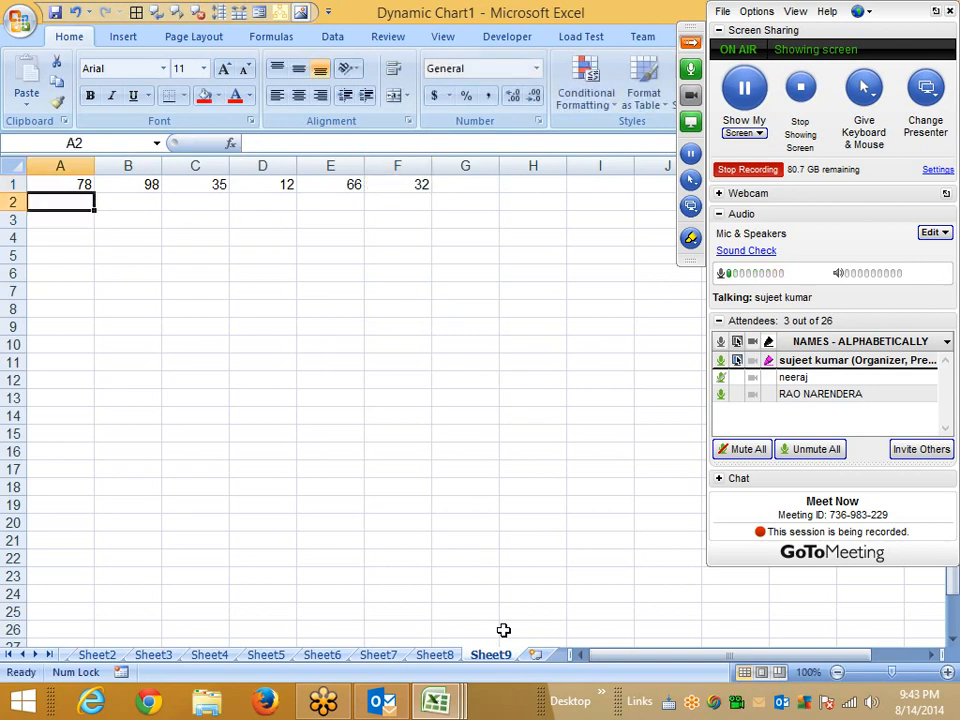
Add a SUM of A1:F1 in cell G1.
{"action": "key", "text": "ctrl+End"}
{"action": "key", "text": "Right"}
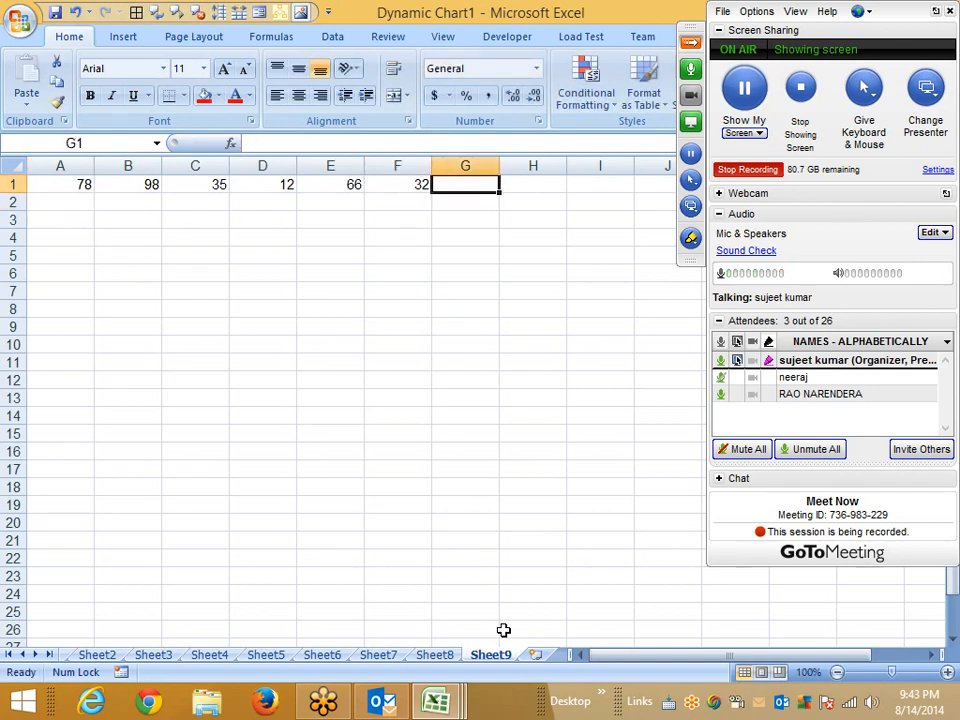
{"action": "type", "text": "321"}
{"action": "key", "text": "Return"}
{"action": "key", "text": "Up"}
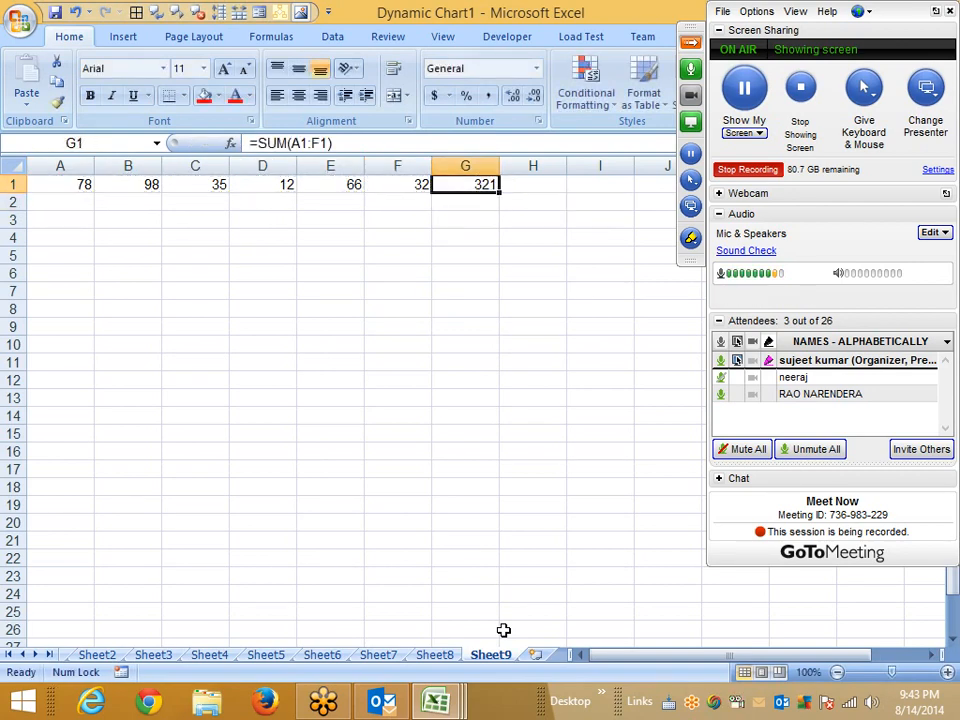
{"action": "left_click_drag", "start_coordinate": [335, 144], "coordinate": [250, 144]}
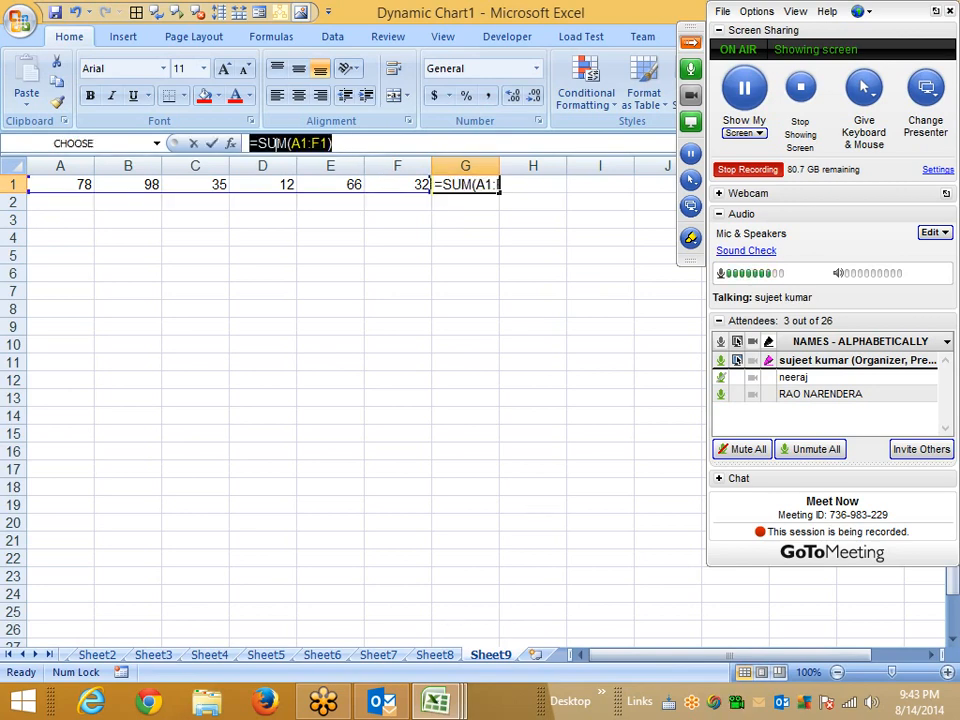
{"action": "key", "text": "Escape"}
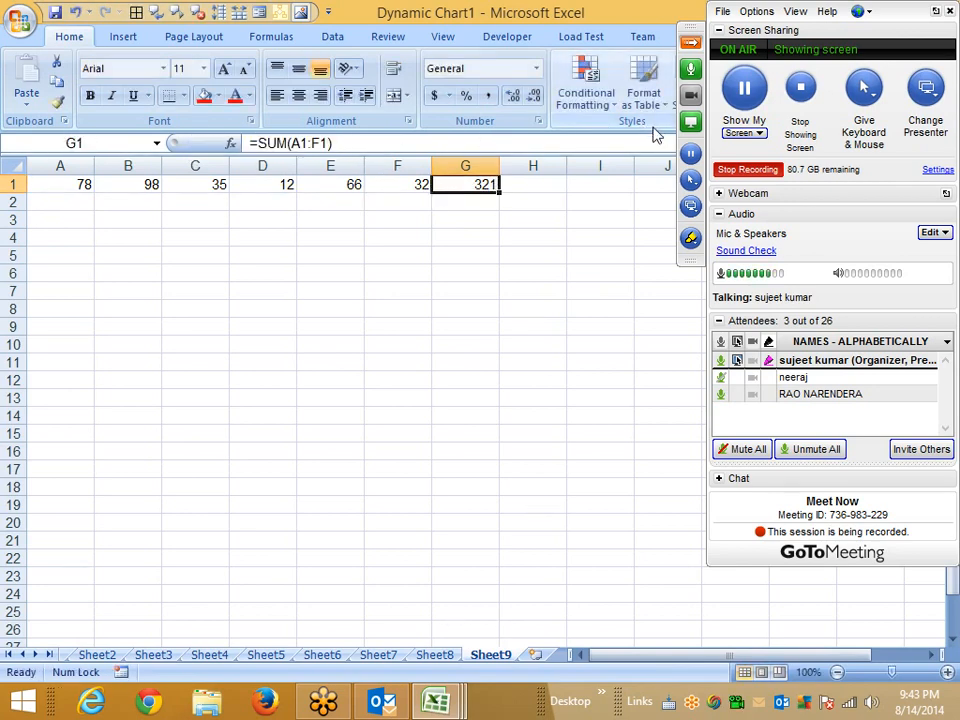
{"action": "left_click", "coordinate": [690, 42]}
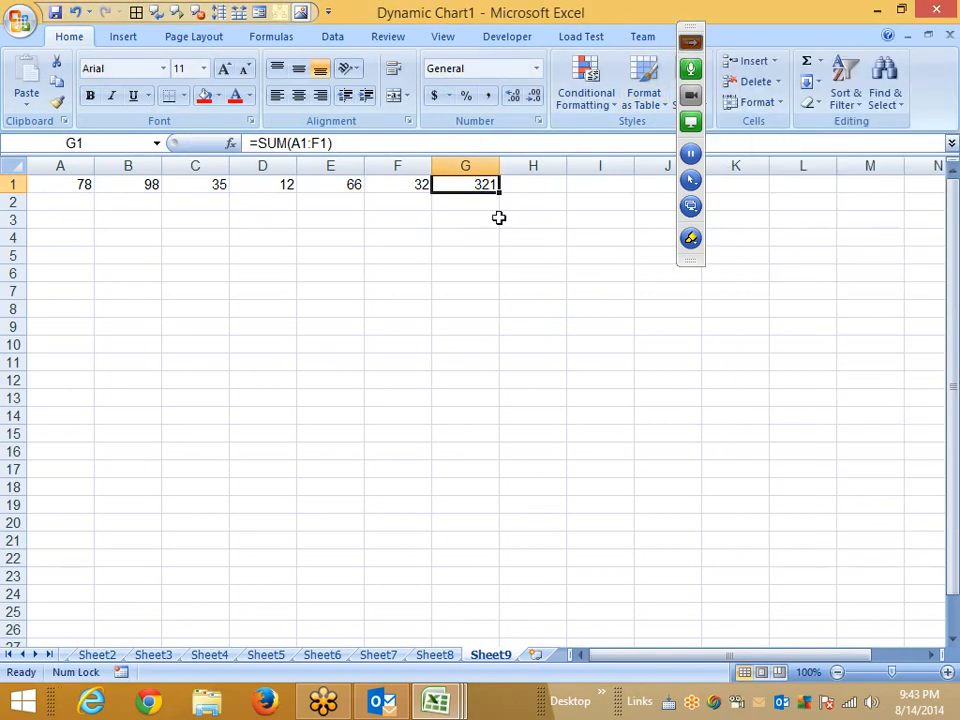
Set cell G1's protection to Hidden so its formula is concealed.
{"action": "right_click", "coordinate": [472, 185]}
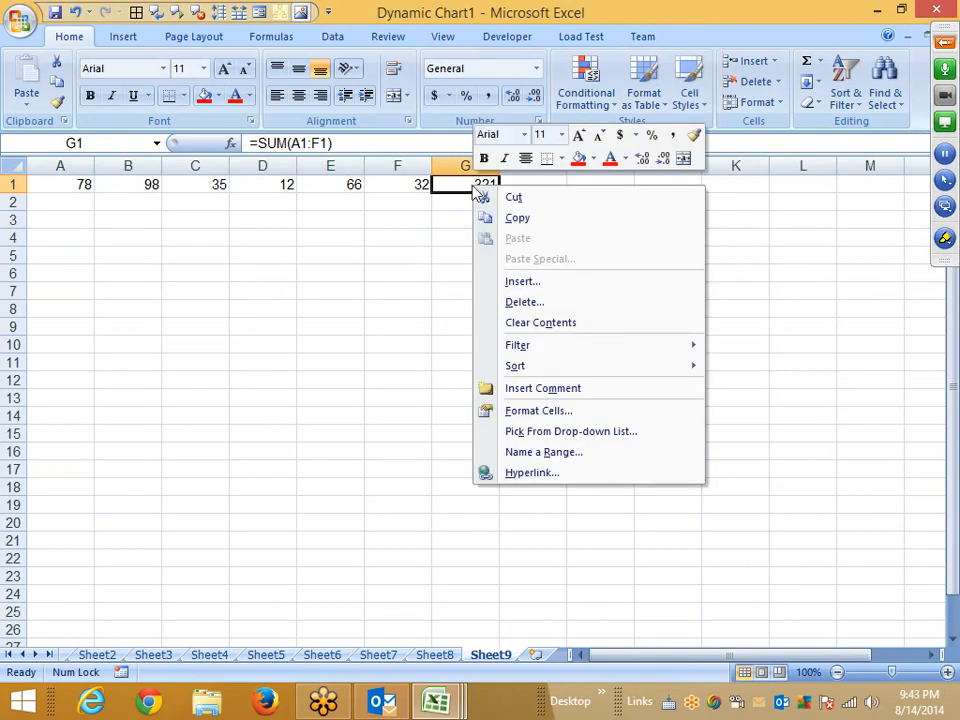
{"action": "left_click", "coordinate": [557, 412]}
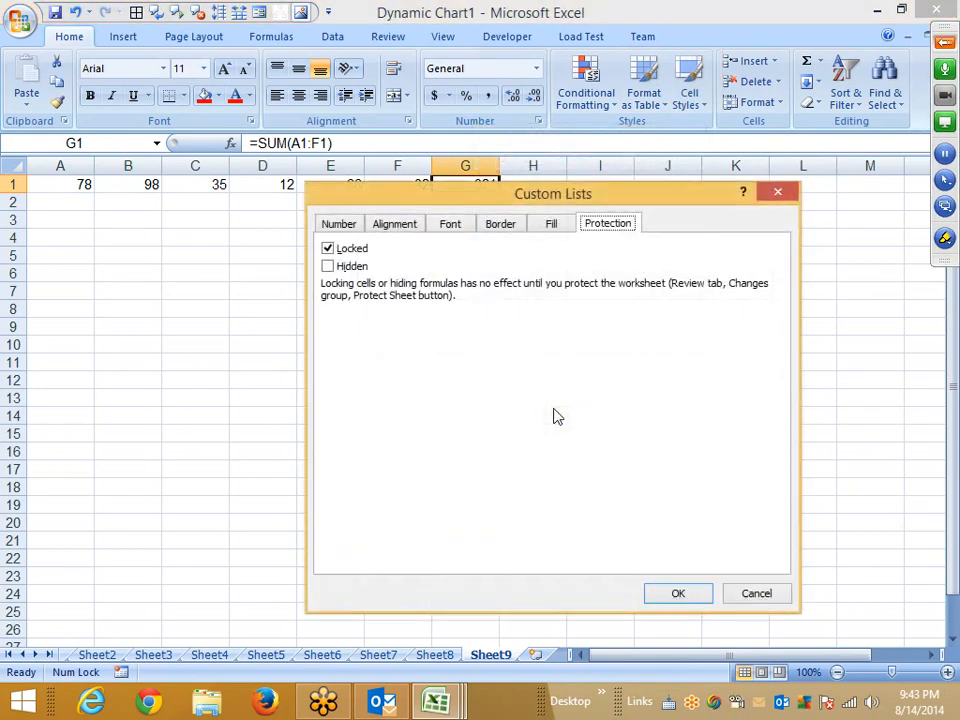
{"action": "left_click", "coordinate": [331, 268]}
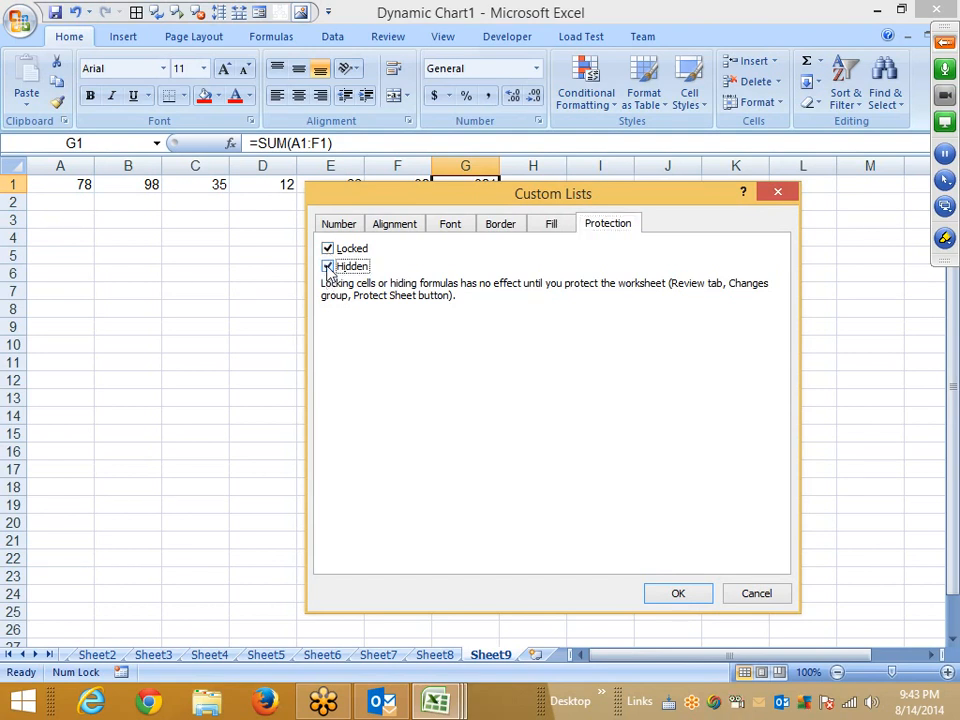
{"action": "left_click", "coordinate": [686, 589]}
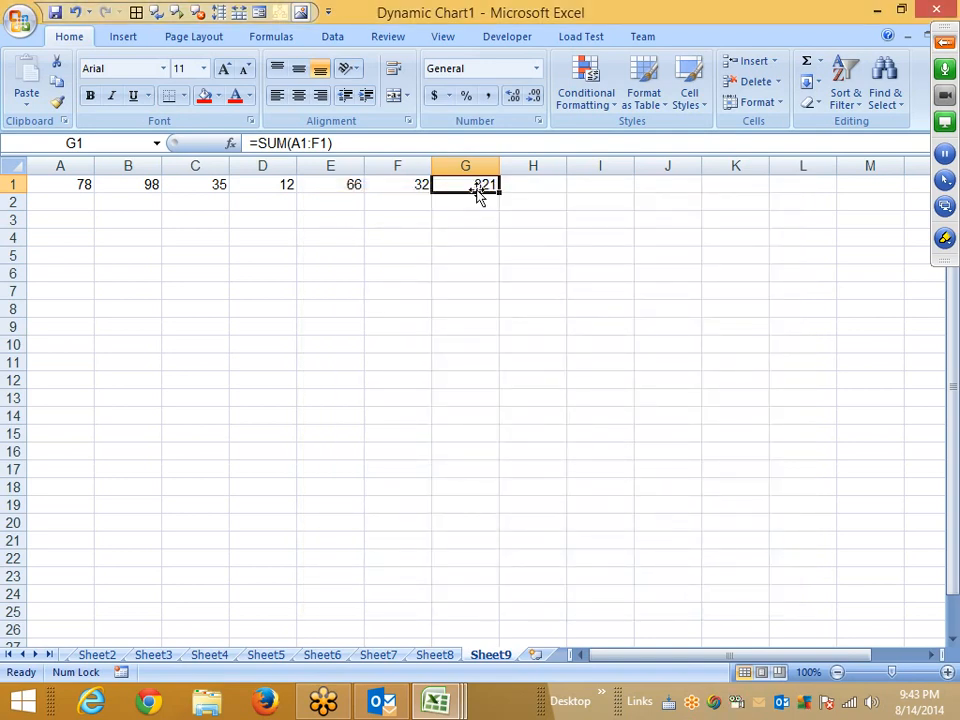
Protect Sheet9 without a password.
{"action": "right_click", "coordinate": [493, 660]}
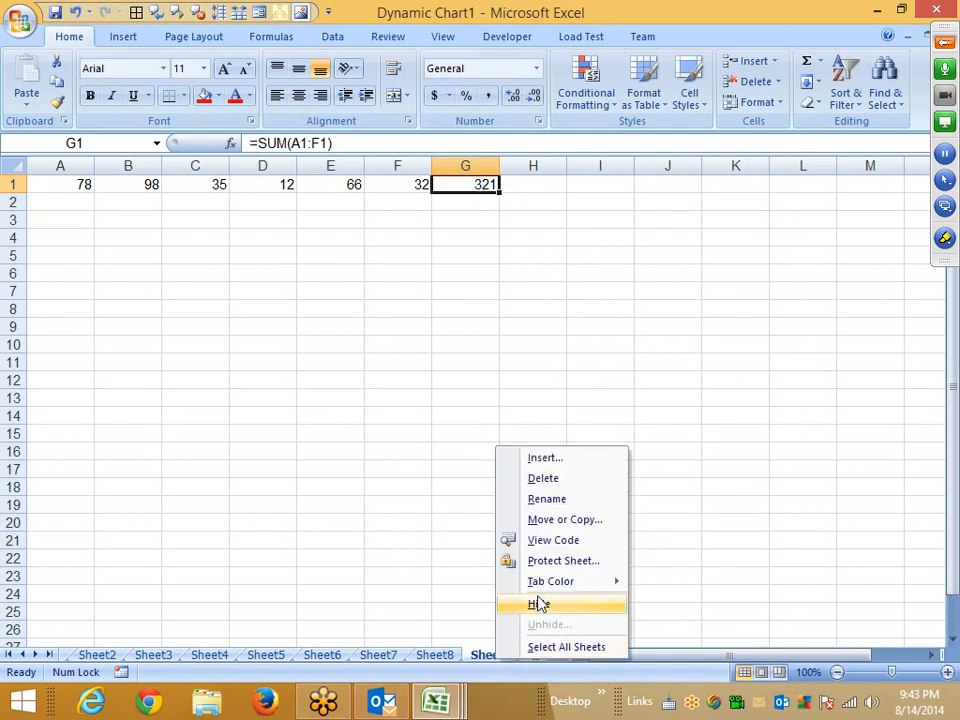
{"action": "left_click", "coordinate": [548, 561]}
{"action": "left_click", "coordinate": [544, 660]}
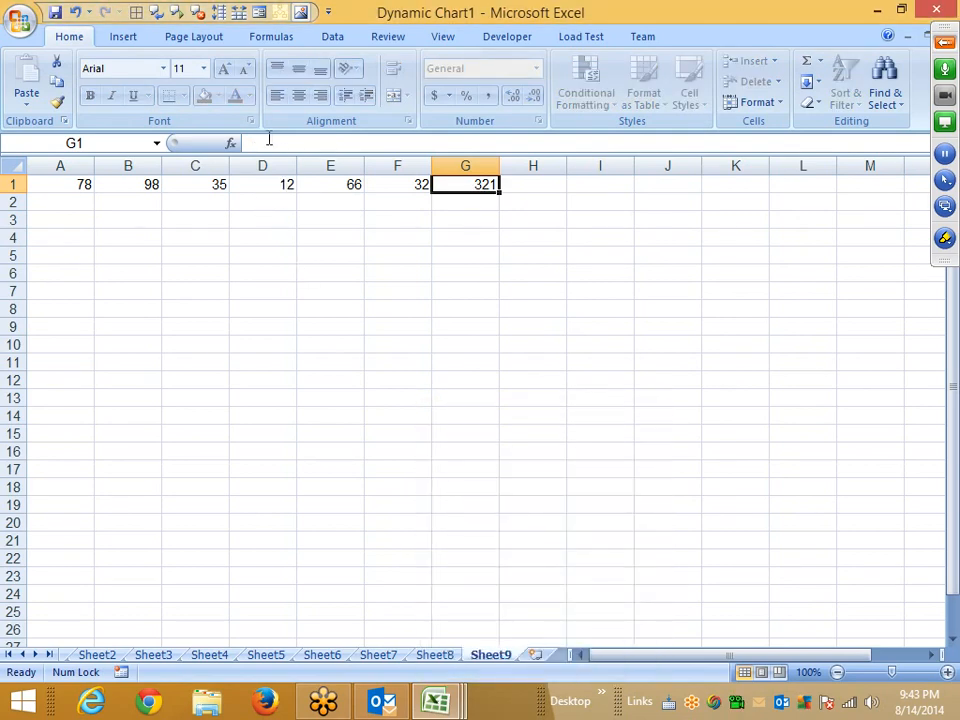
Copy the protected sum cell G1 and paste it into cell A1 of a new worksheet.
{"action": "left_click", "coordinate": [418, 187]}
{"action": "left_click", "coordinate": [436, 190]}
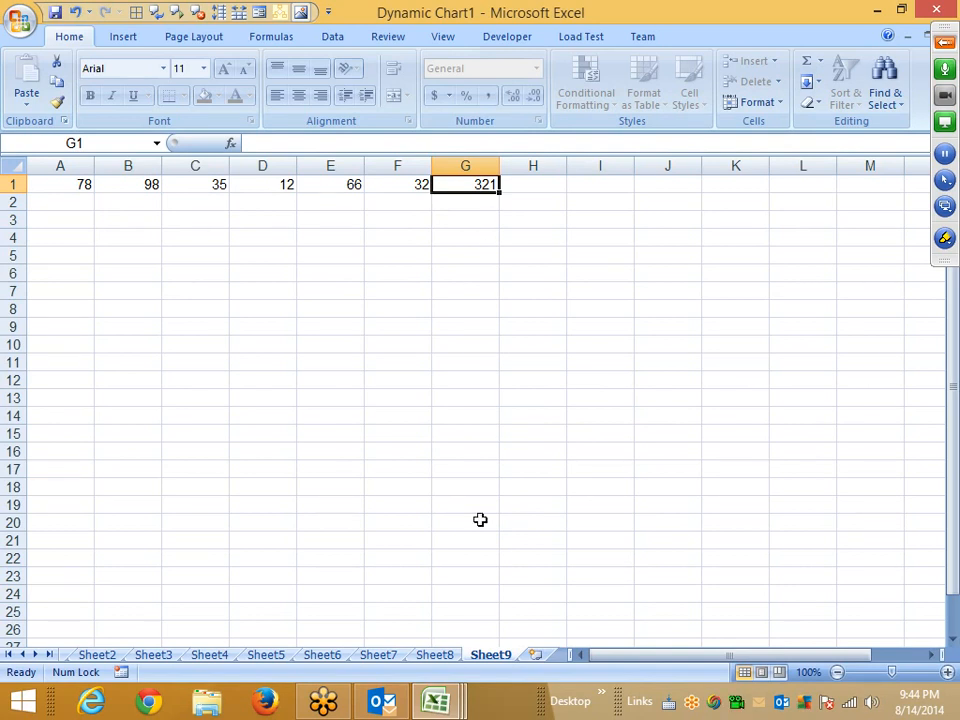
{"action": "key", "text": "ctrl+c"}
{"action": "left_click", "coordinate": [540, 656]}
{"action": "key", "text": "ctrl+v"}
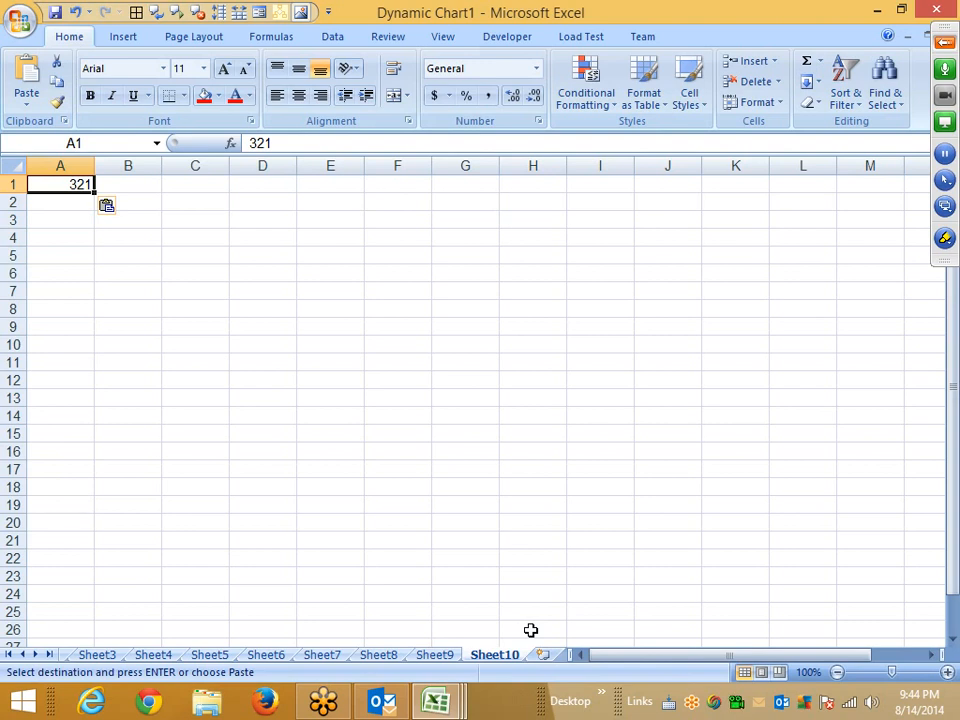
Copy columns A to I of the protected Sheet8 and paste them into another new worksheet.
{"action": "key", "text": "ctrl+Page_Up"}
{"action": "key", "text": "Escape"}
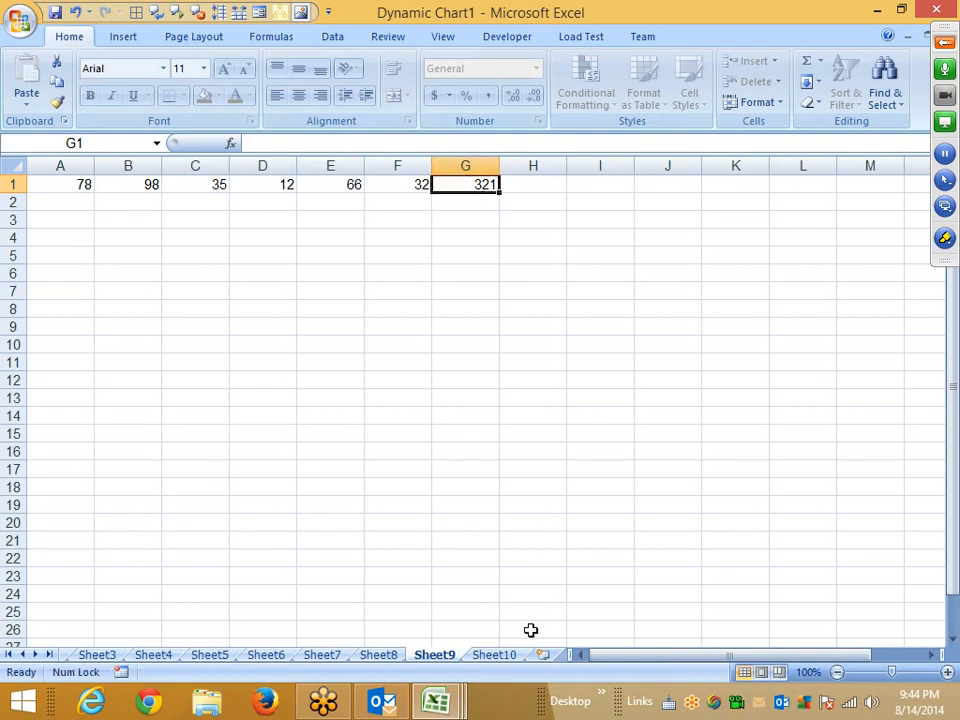
{"action": "key", "text": "ctrl+Page_Up"}
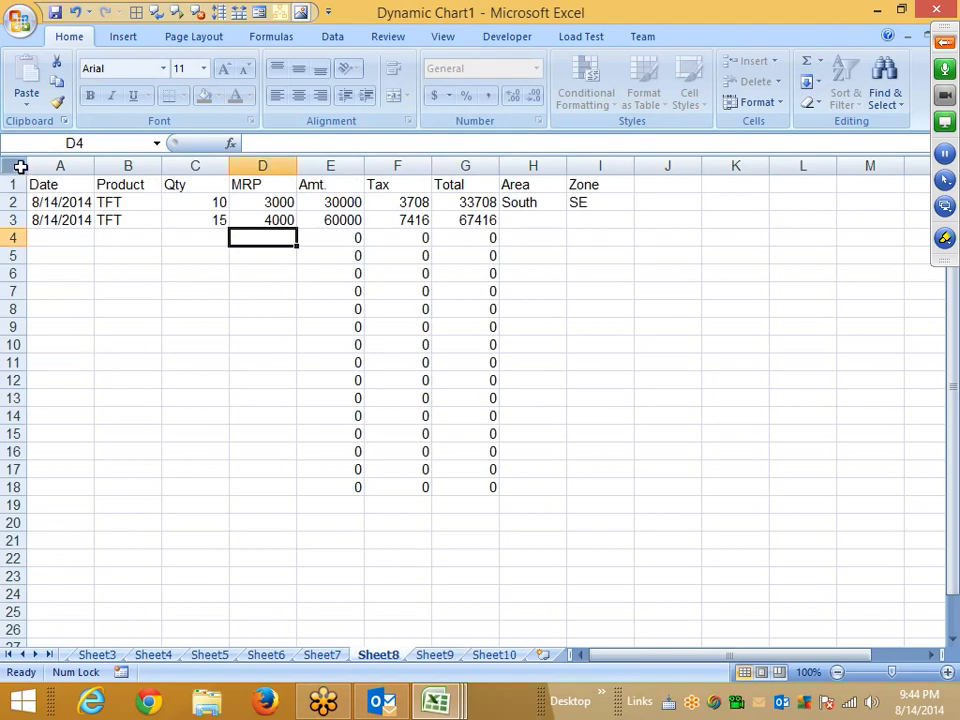
{"action": "left_click_drag", "start_coordinate": [50, 165], "coordinate": [590, 160]}
{"action": "key", "text": "ctrl+c"}
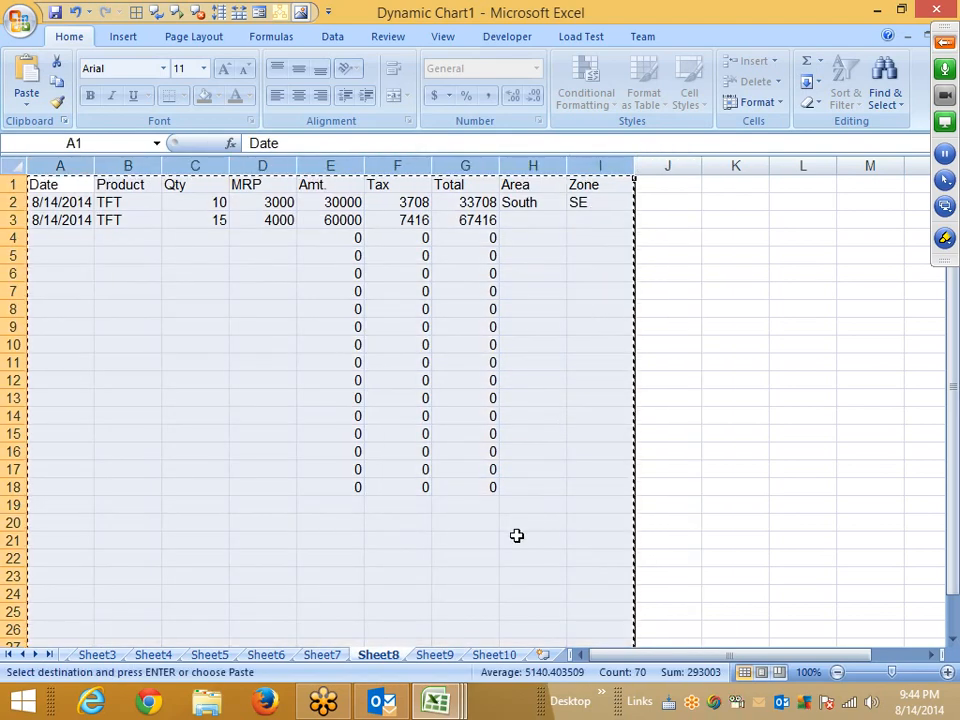
{"action": "left_click", "coordinate": [541, 655]}
{"action": "key", "text": "ctrl+v"}
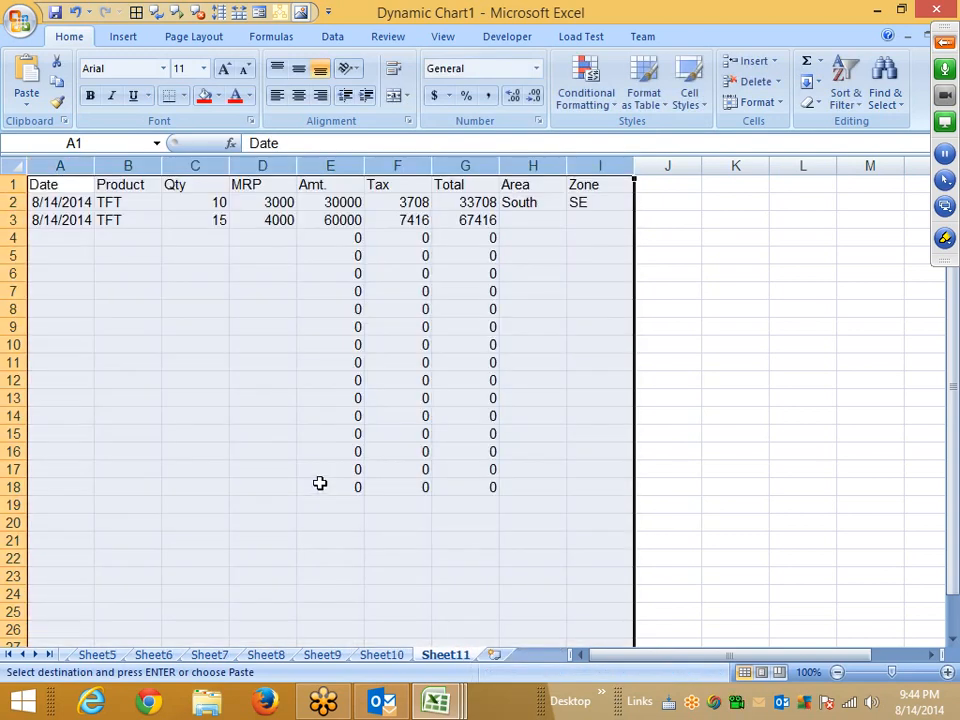
Inspect the pasted formula cells and browse back through the sheet tabs to Sheet6.
{"action": "left_click", "coordinate": [388, 342]}
{"action": "left_click", "coordinate": [352, 325]}
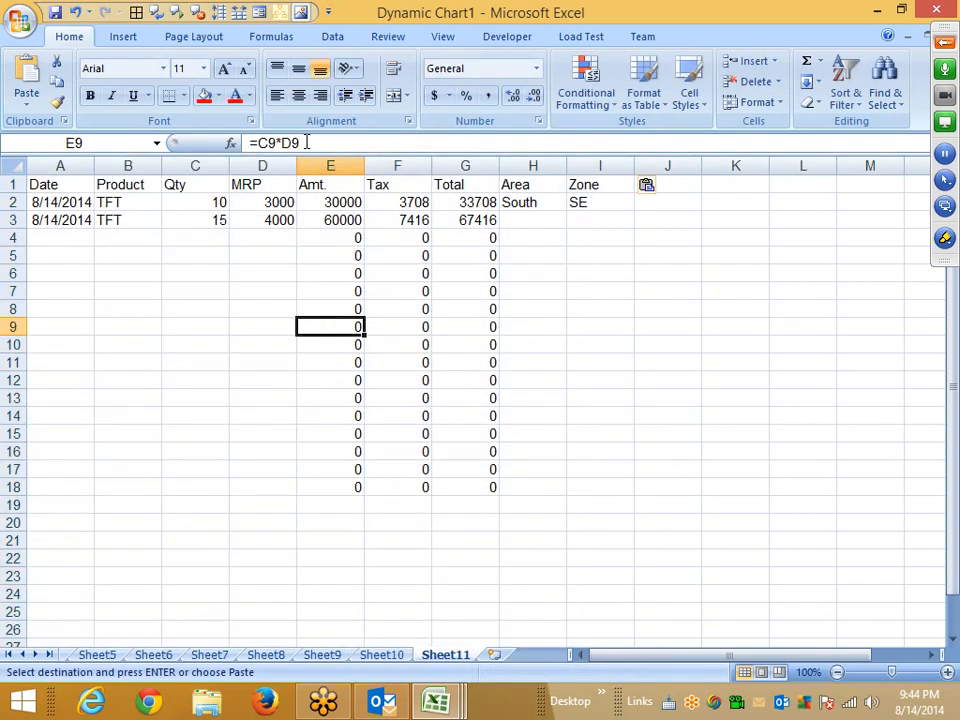
{"action": "left_click", "coordinate": [388, 656]}
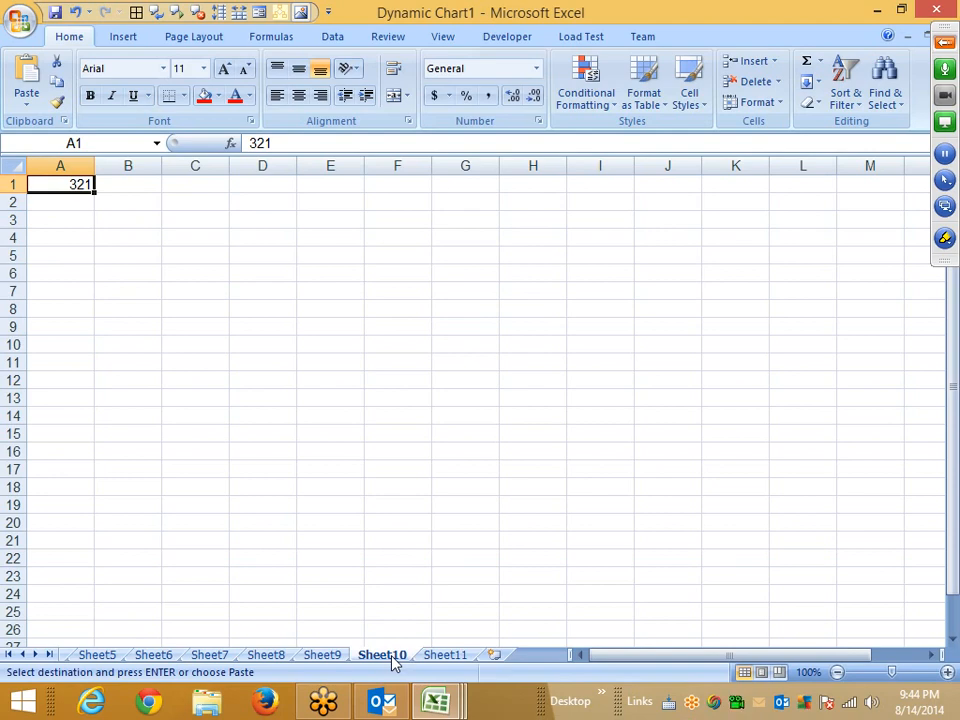
{"action": "left_click", "coordinate": [340, 655]}
{"action": "left_click", "coordinate": [283, 656]}
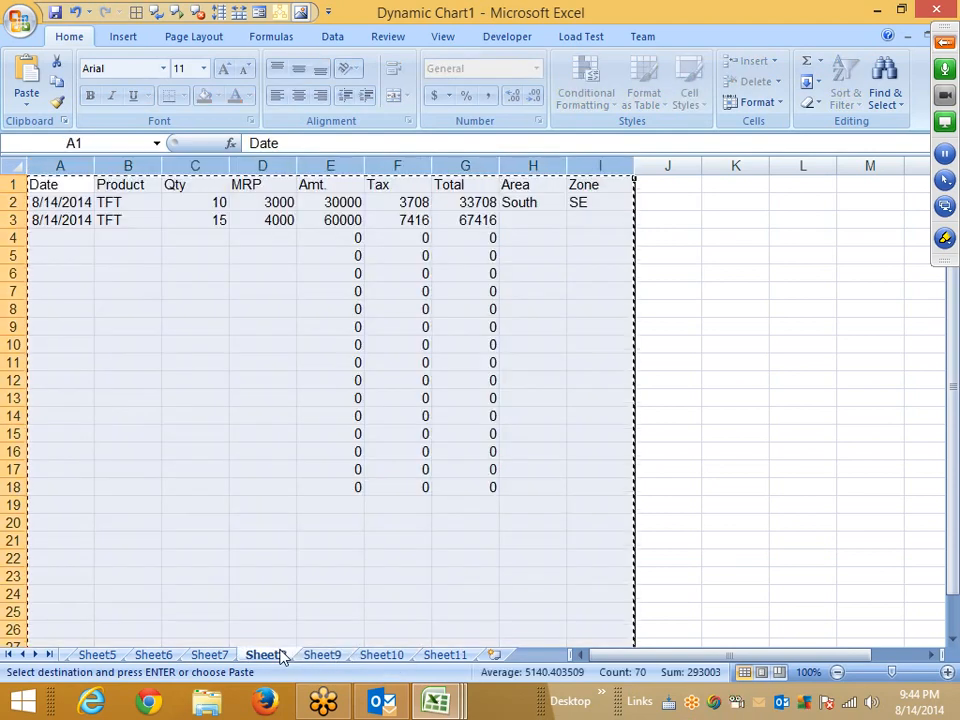
{"action": "left_click", "coordinate": [228, 658]}
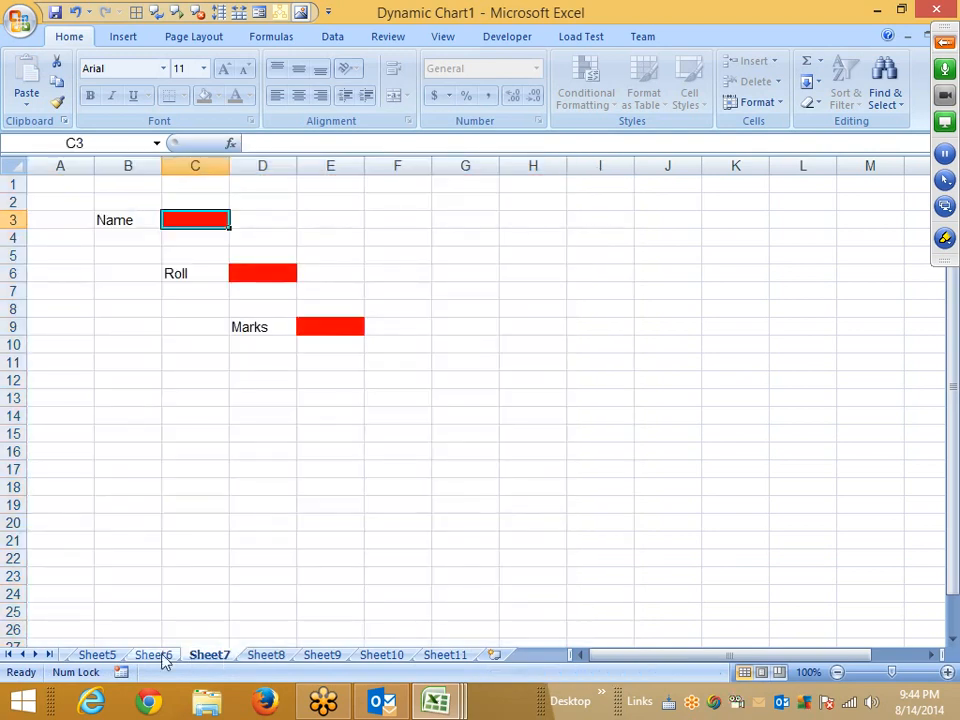
{"action": "left_click", "coordinate": [160, 656]}
{"action": "right_click", "coordinate": [162, 657]}
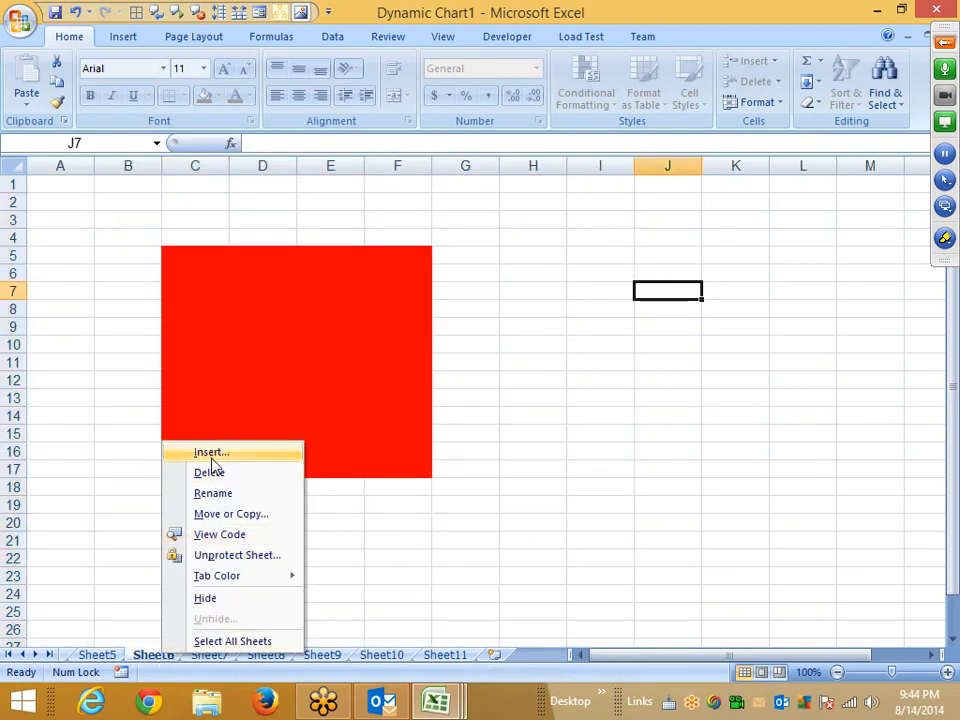
{"action": "left_click", "coordinate": [726, 371]}
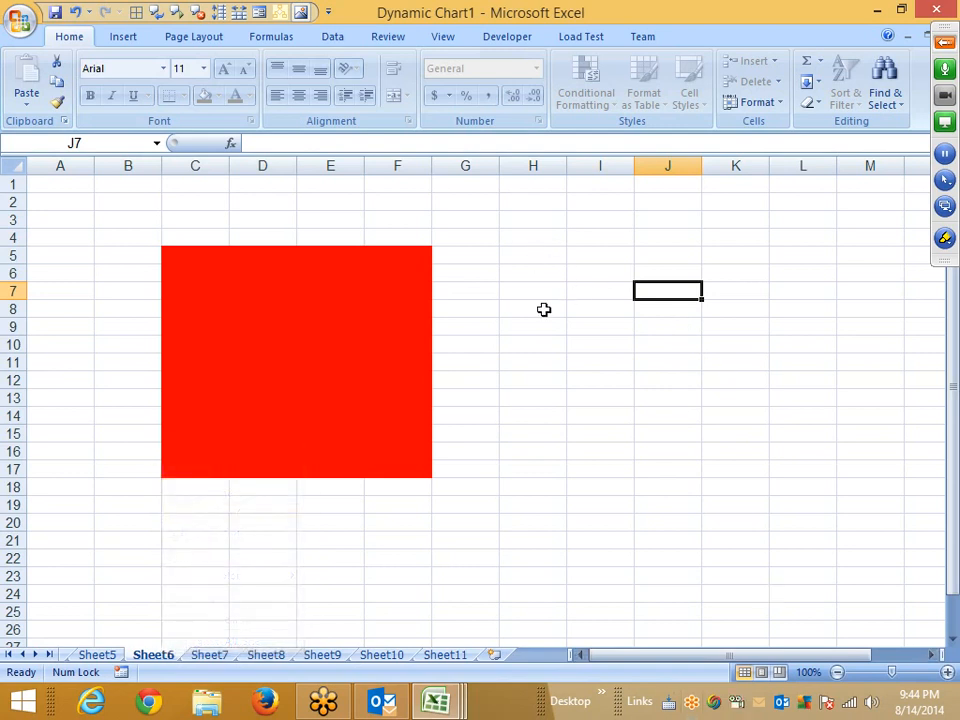
Protect the workbook's structure and windows without a password.
{"action": "left_click", "coordinate": [389, 40]}
{"action": "left_click", "coordinate": [602, 112]}
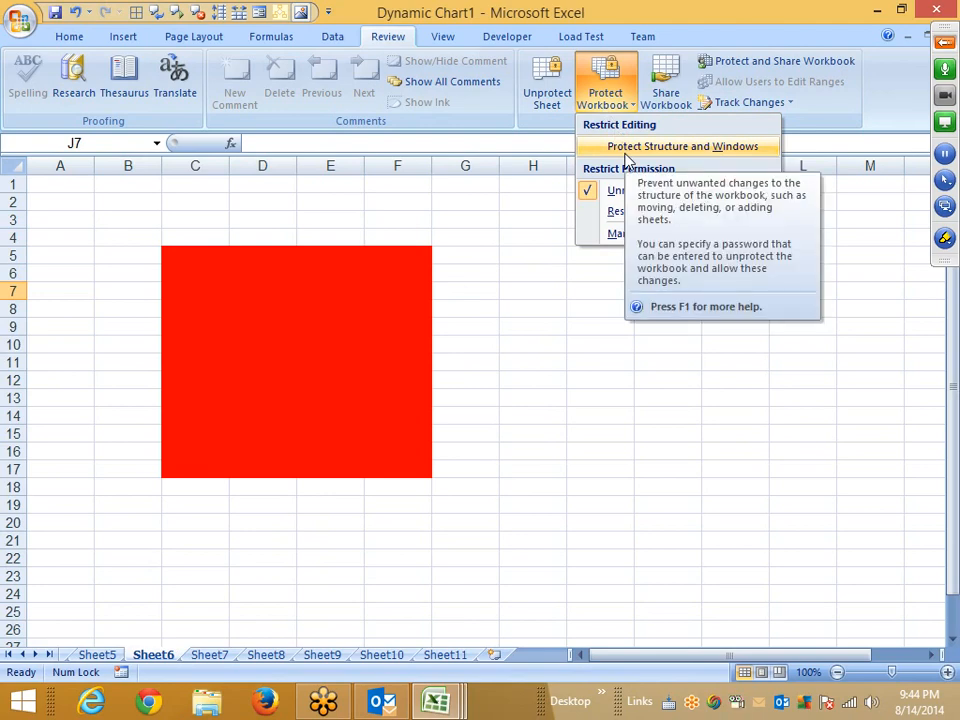
{"action": "left_click", "coordinate": [626, 151]}
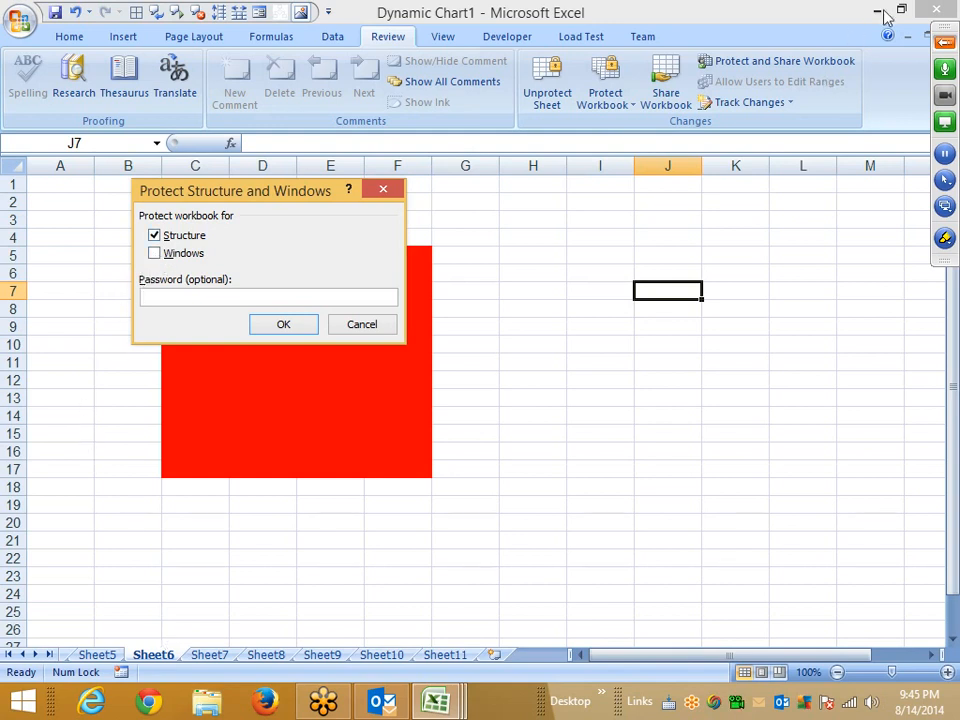
{"action": "left_click_drag", "start_coordinate": [946, 28], "coordinate": [955, 73]}
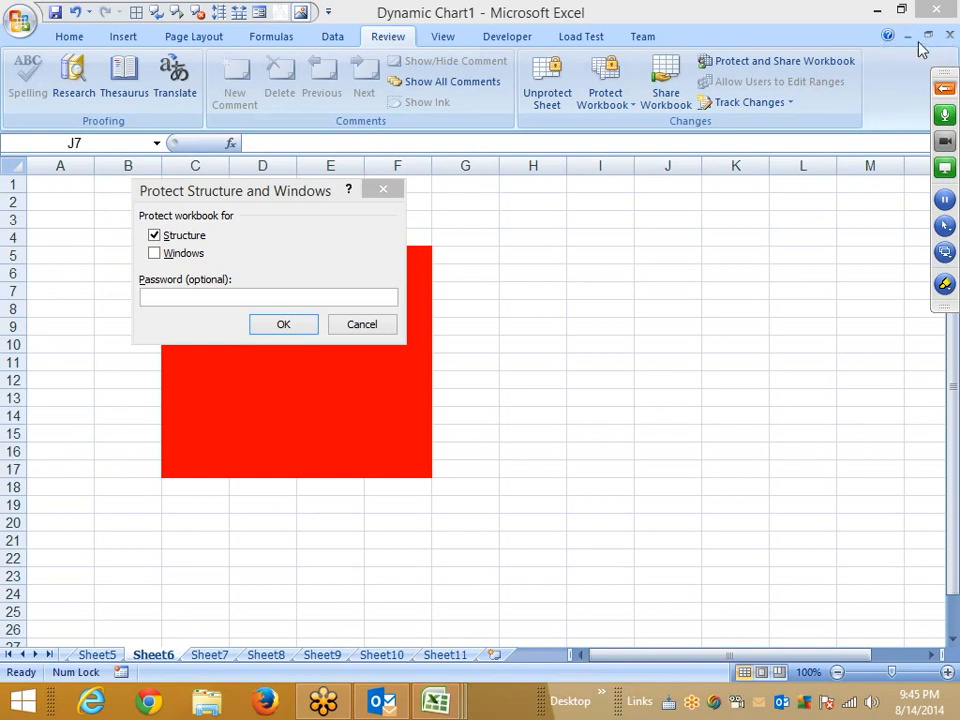
{"action": "left_click", "coordinate": [165, 254]}
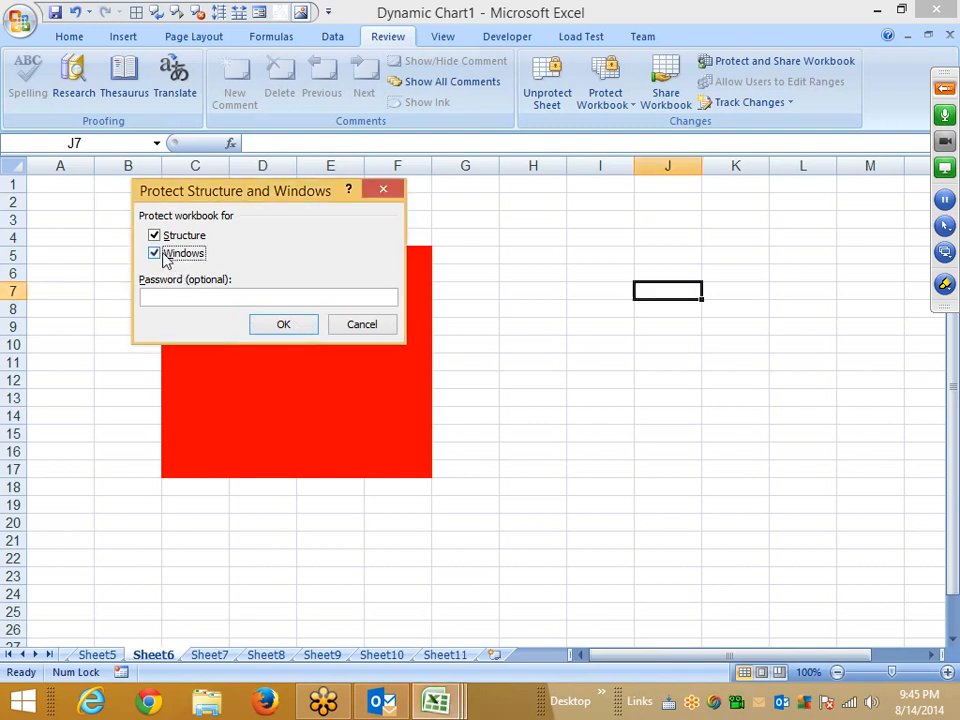
{"action": "left_click", "coordinate": [284, 324]}
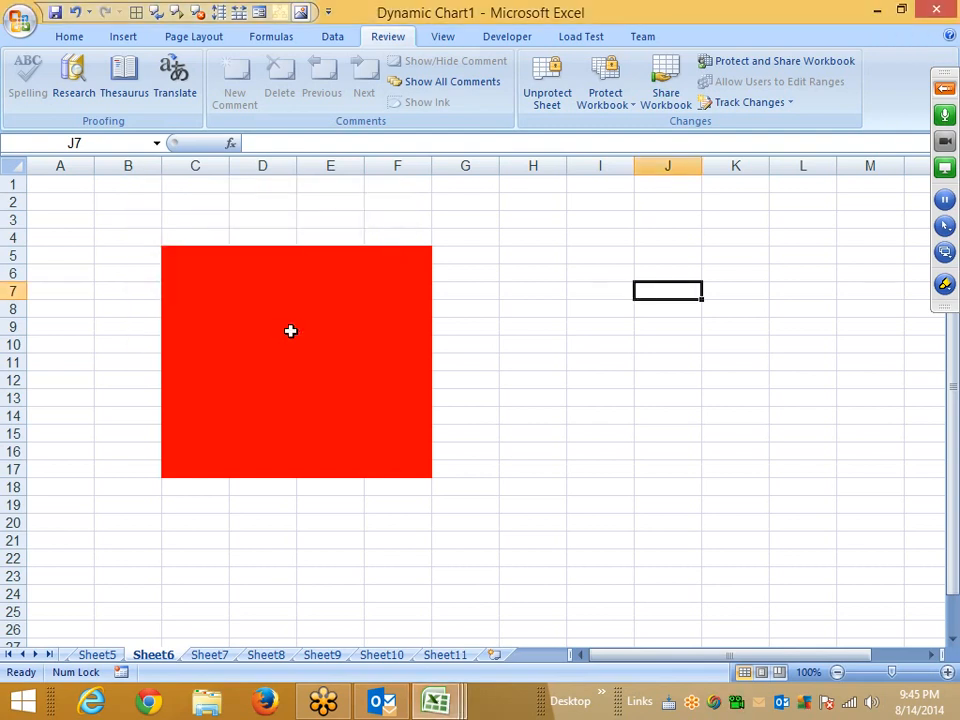
Remove the workbook structure and windows protection.
{"action": "left_click", "coordinate": [608, 98]}
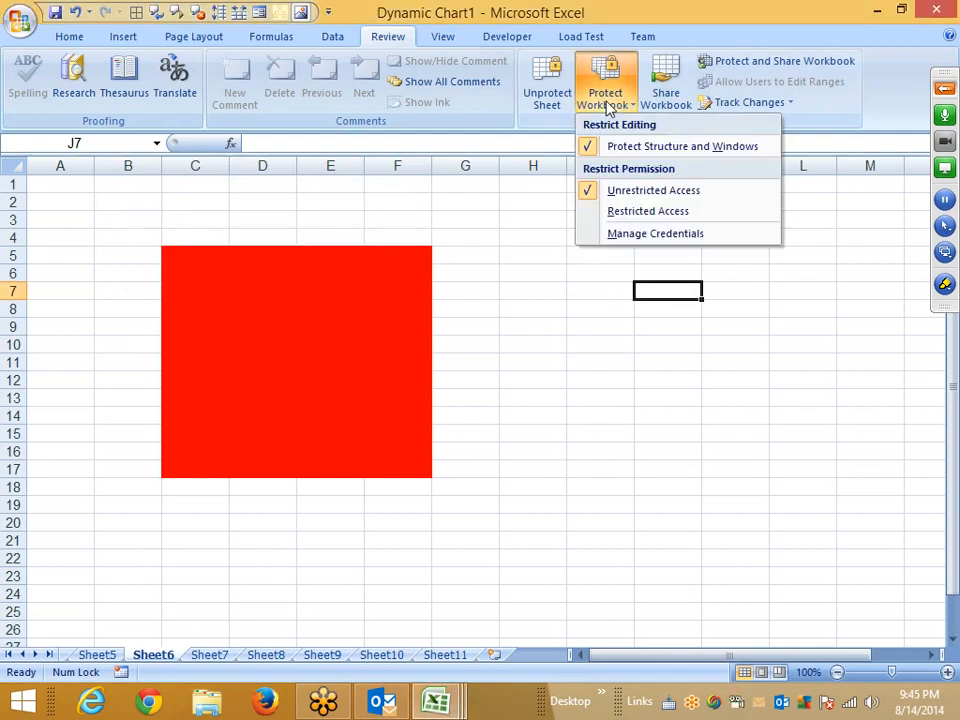
{"action": "left_click", "coordinate": [633, 147]}
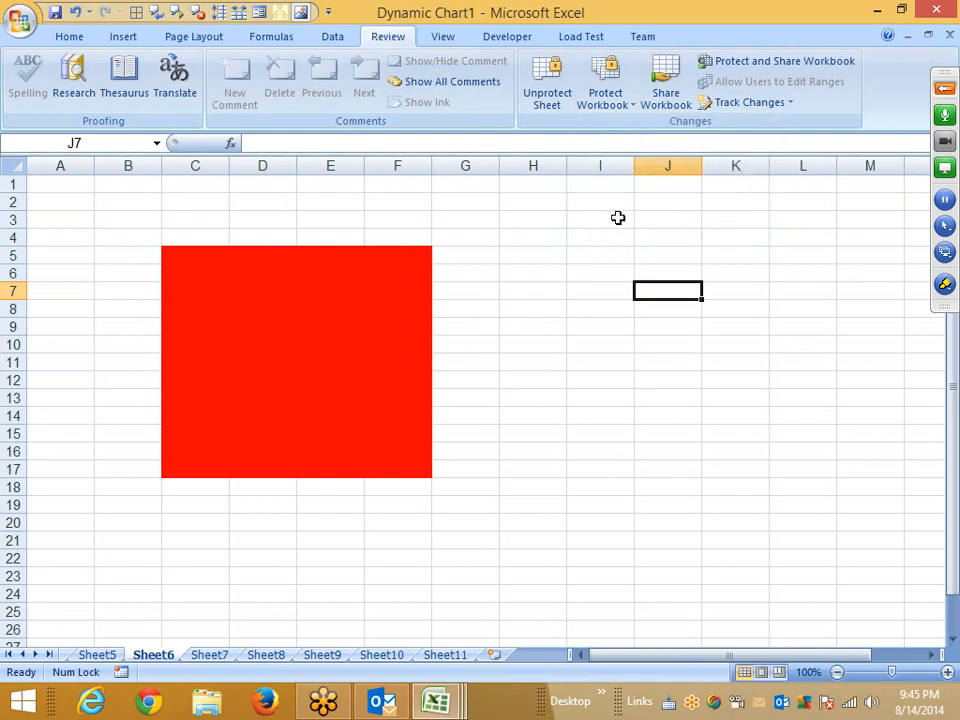
{"action": "left_click", "coordinate": [527, 214]}
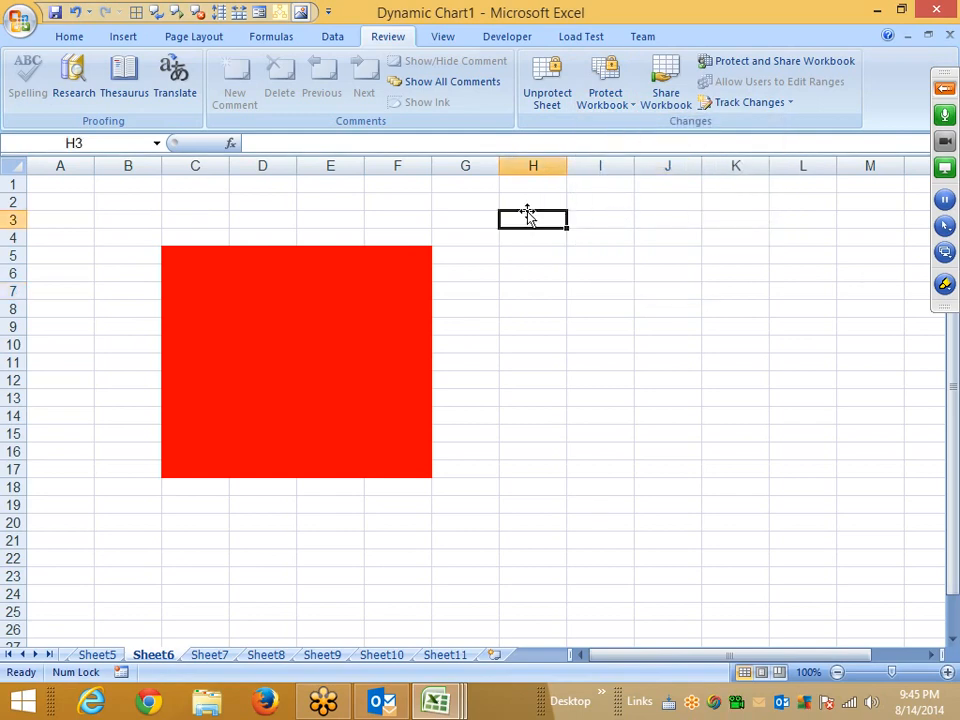
Protect only the workbook structure without a password and check the sheet tab options.
{"action": "left_click", "coordinate": [608, 106]}
{"action": "left_click", "coordinate": [640, 146]}
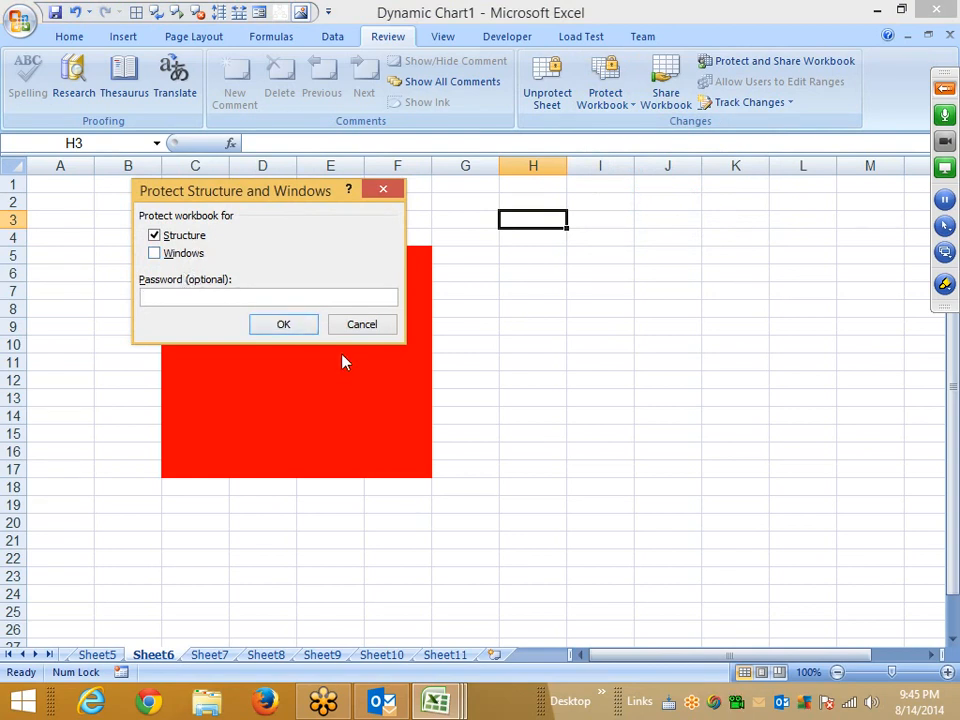
{"action": "left_click", "coordinate": [292, 322]}
{"action": "right_click", "coordinate": [163, 660]}
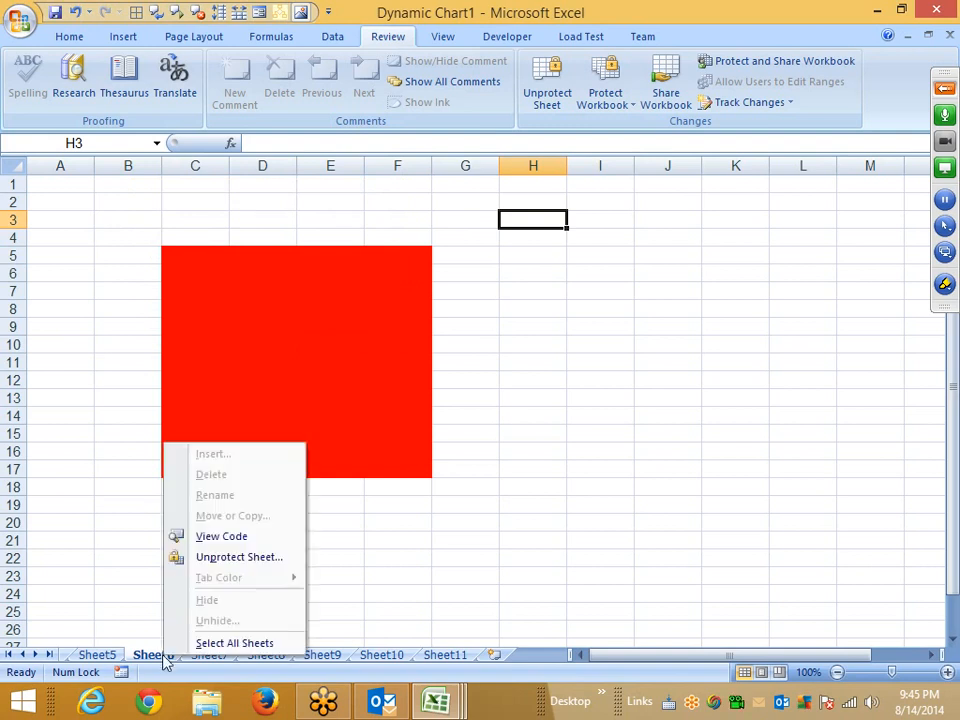
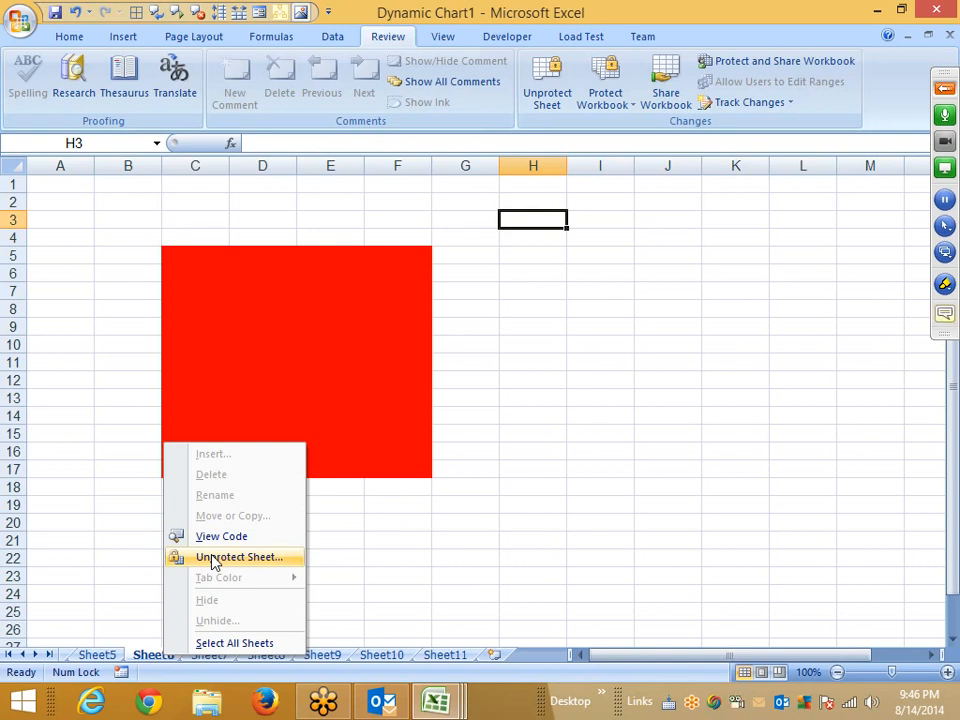
{"action": "mouse_move", "coordinate": [435, 702]}
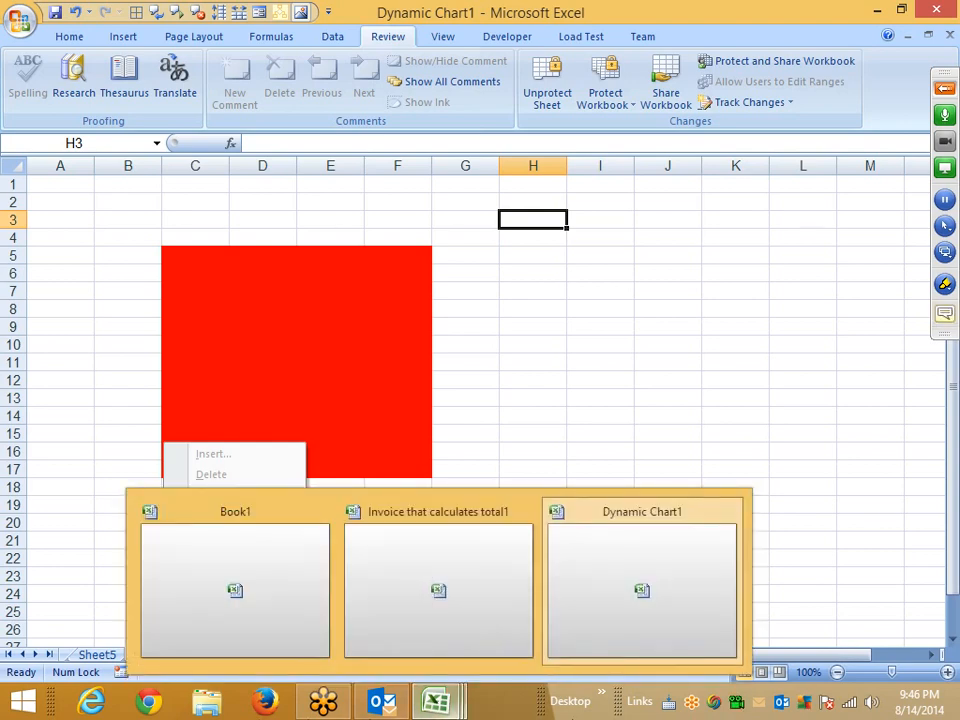
{"action": "left_click", "coordinate": [320, 333]}
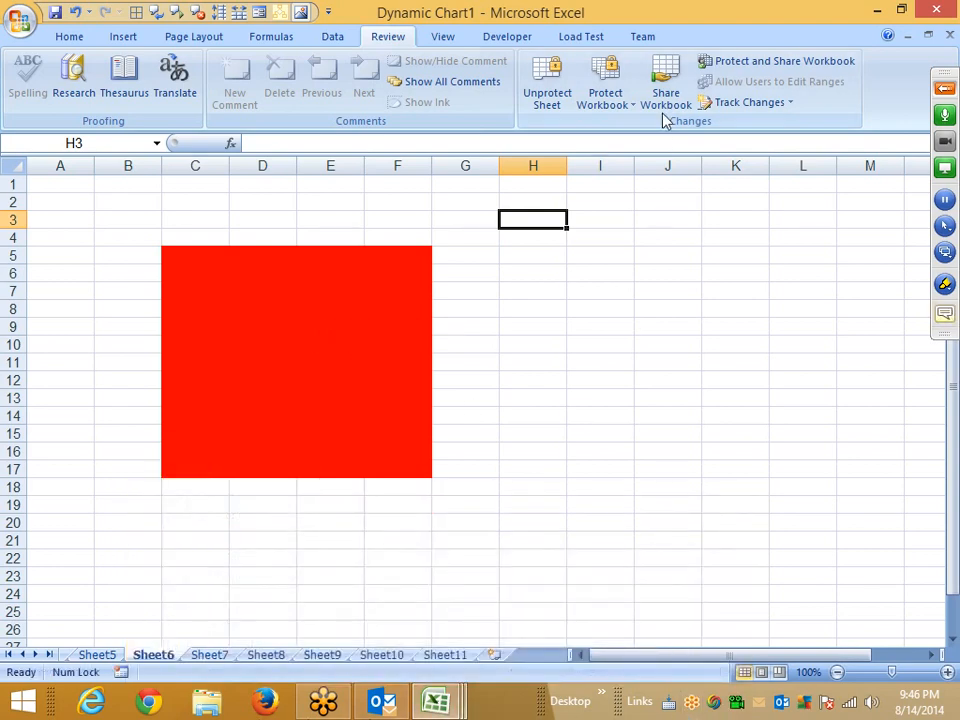
{"action": "left_click", "coordinate": [605, 100]}
{"action": "left_click", "coordinate": [607, 105]}
{"action": "left_click", "coordinate": [607, 105]}
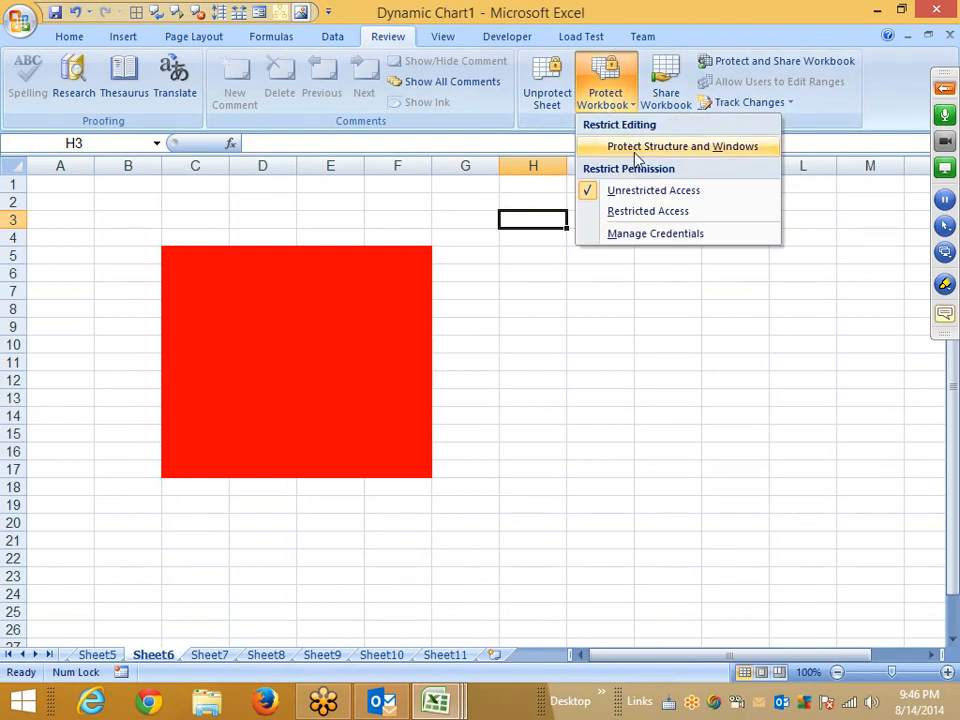
{"action": "left_click", "coordinate": [636, 152]}
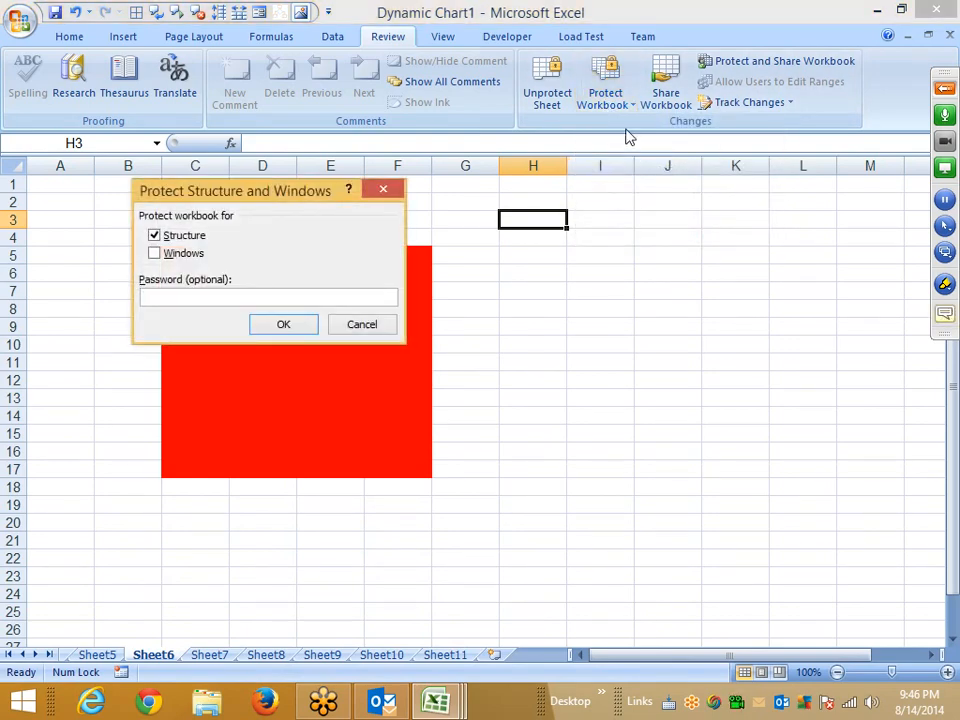
{"action": "key", "text": "Escape"}
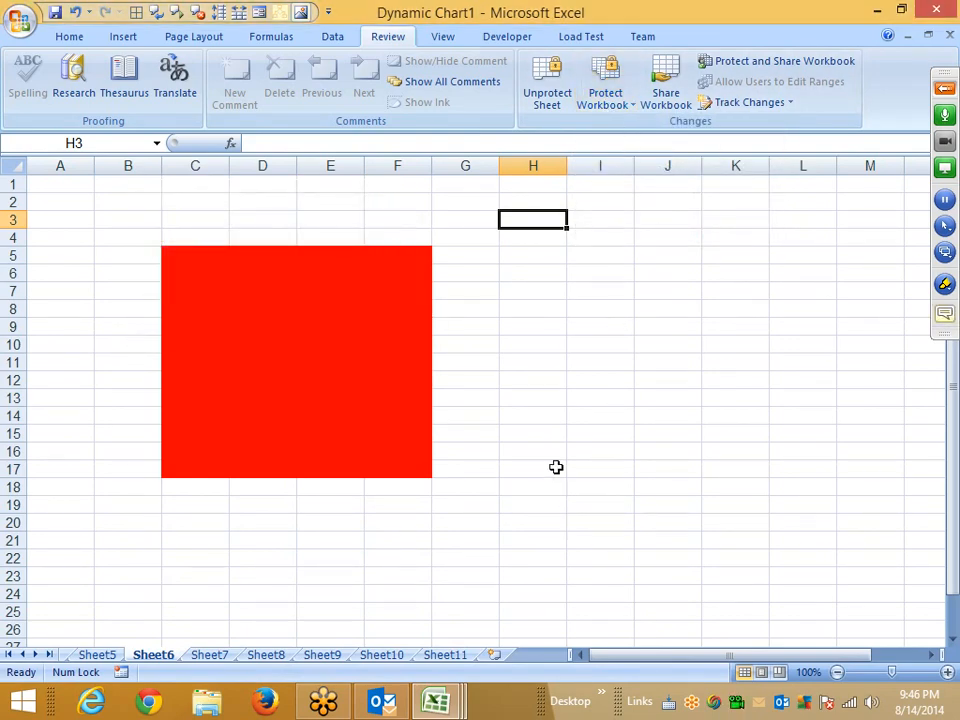
Protect the workbook structure without a password, then check the sheet tab options and try to insert a new sheet.
{"action": "left_click", "coordinate": [598, 113]}
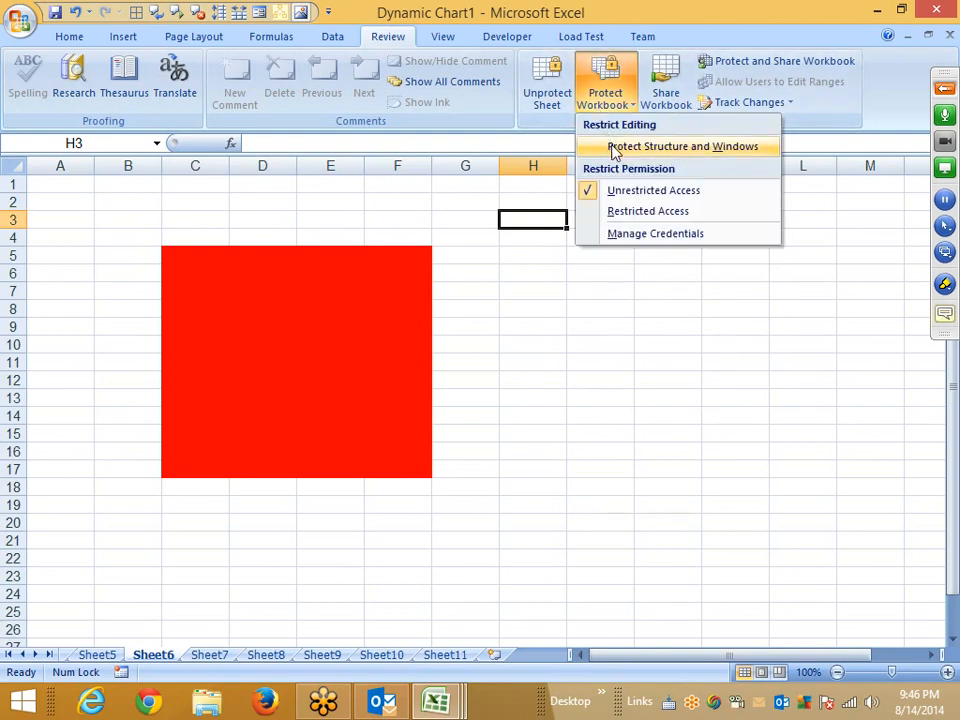
{"action": "left_click", "coordinate": [650, 147]}
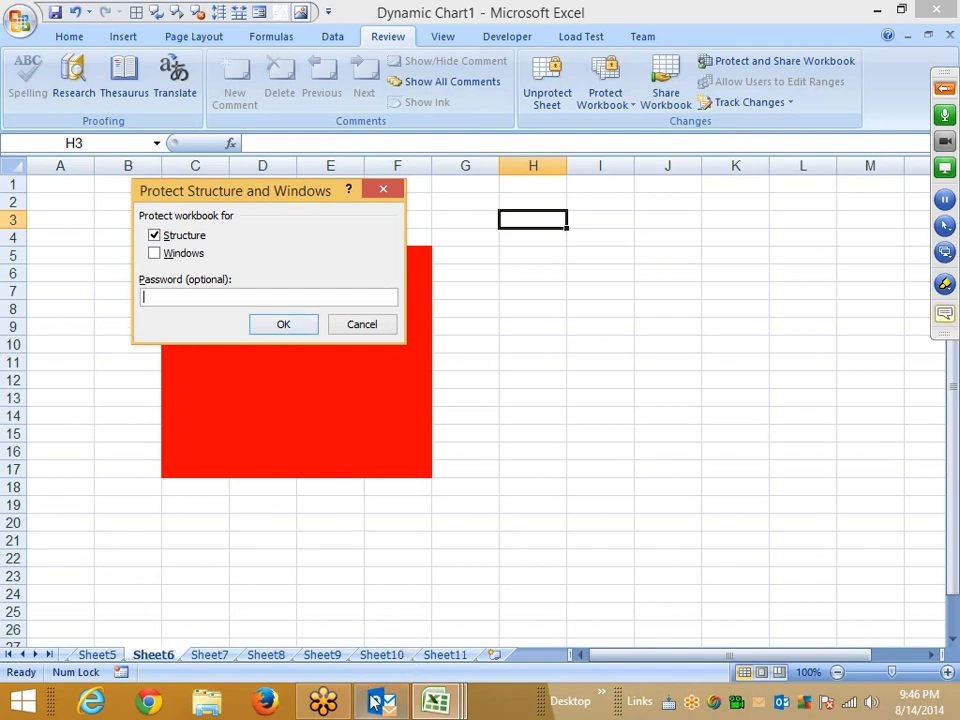
{"action": "left_click", "coordinate": [270, 329]}
{"action": "left_click", "coordinate": [156, 640]}
{"action": "right_click", "coordinate": [158, 643]}
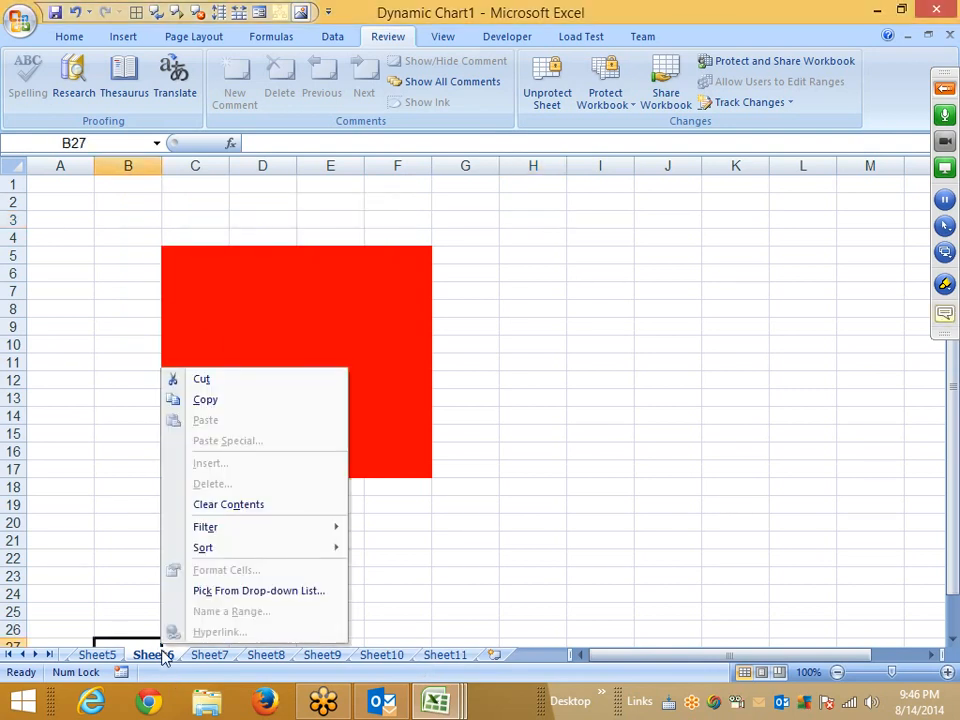
{"action": "right_click", "coordinate": [165, 655]}
{"action": "left_click", "coordinate": [492, 653]}
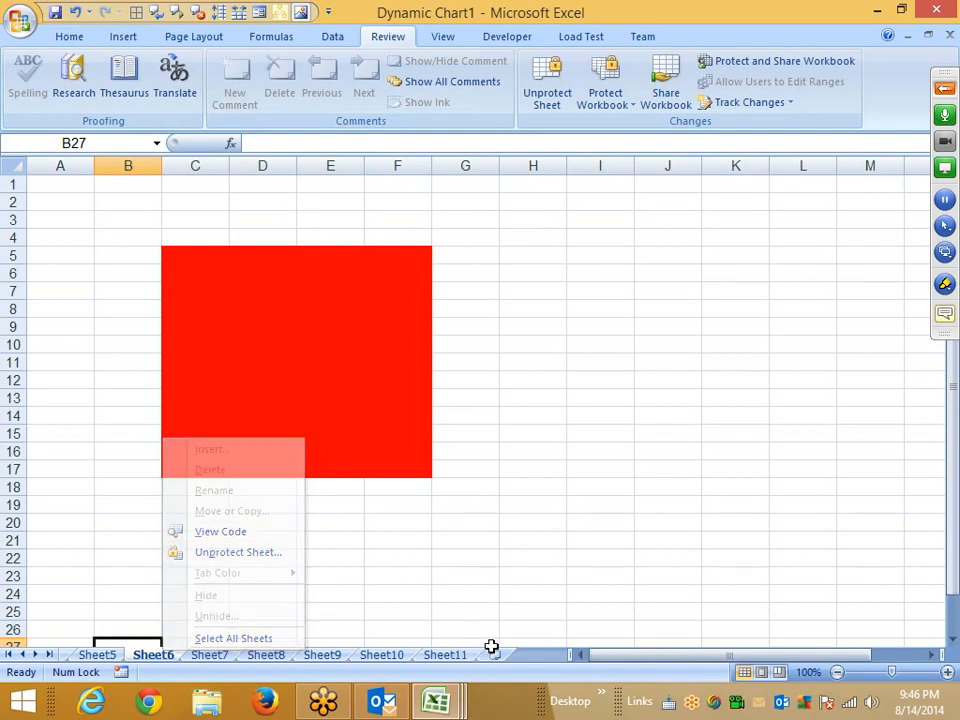
{"action": "left_click", "coordinate": [489, 644]}
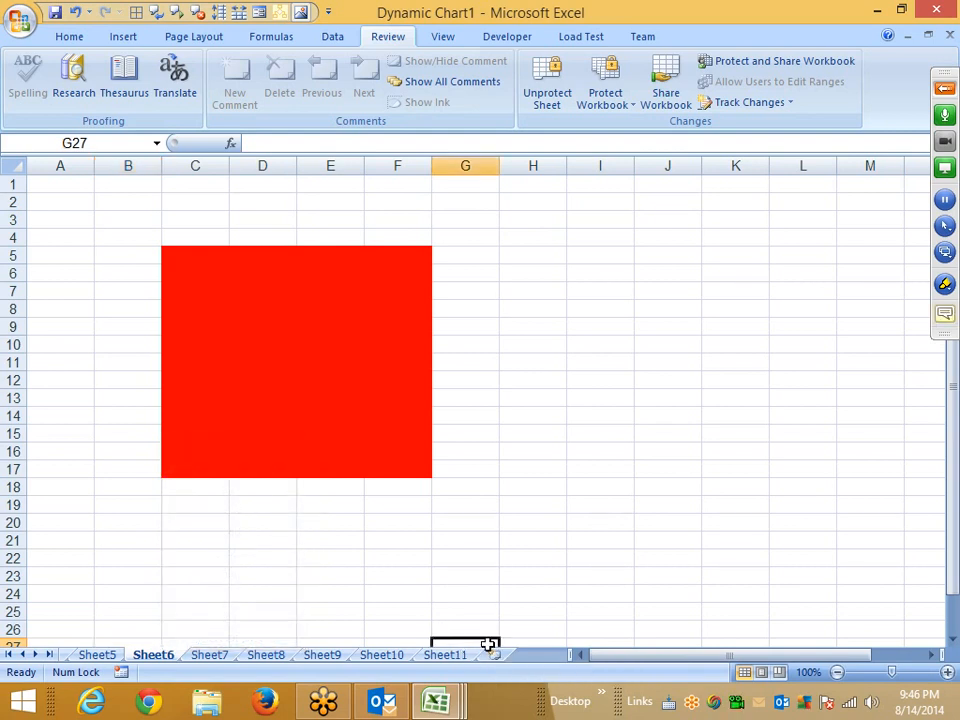
Switch to Sheet9, remove the workbook structure protection, and insert a new worksheet.
{"action": "right_click", "coordinate": [347, 658]}
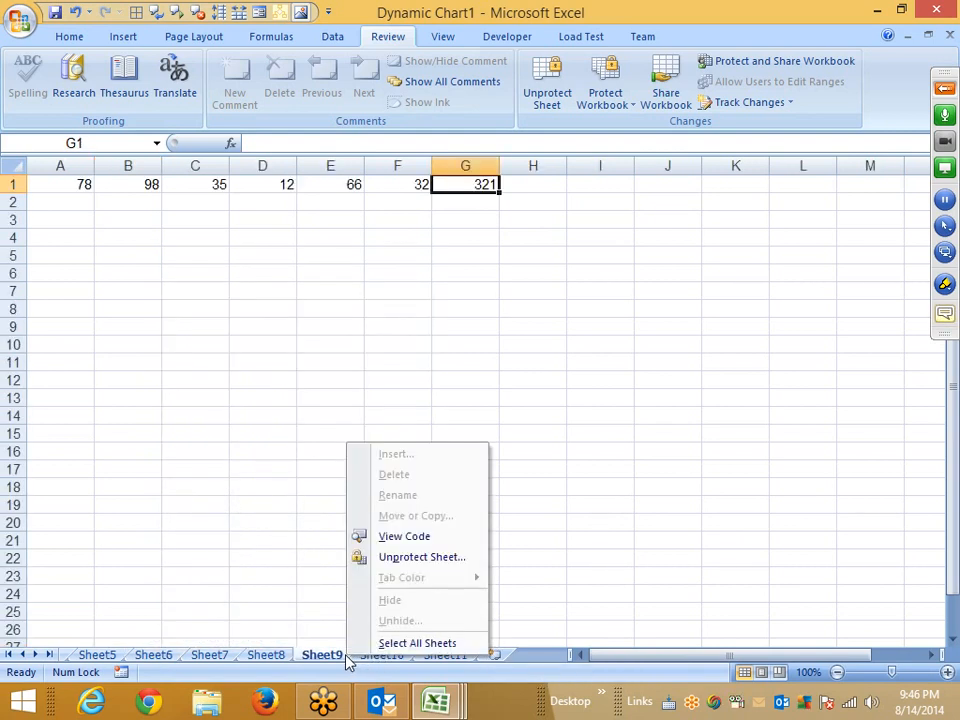
{"action": "left_click", "coordinate": [587, 366]}
{"action": "left_click", "coordinate": [556, 97]}
{"action": "left_click", "coordinate": [591, 98]}
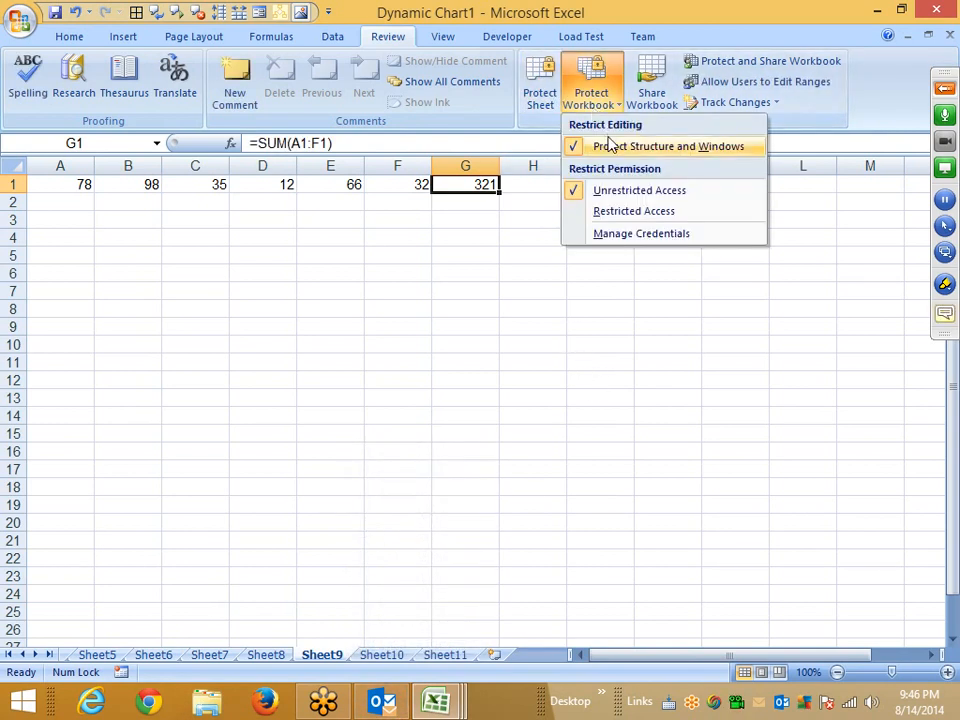
{"action": "left_click", "coordinate": [612, 147]}
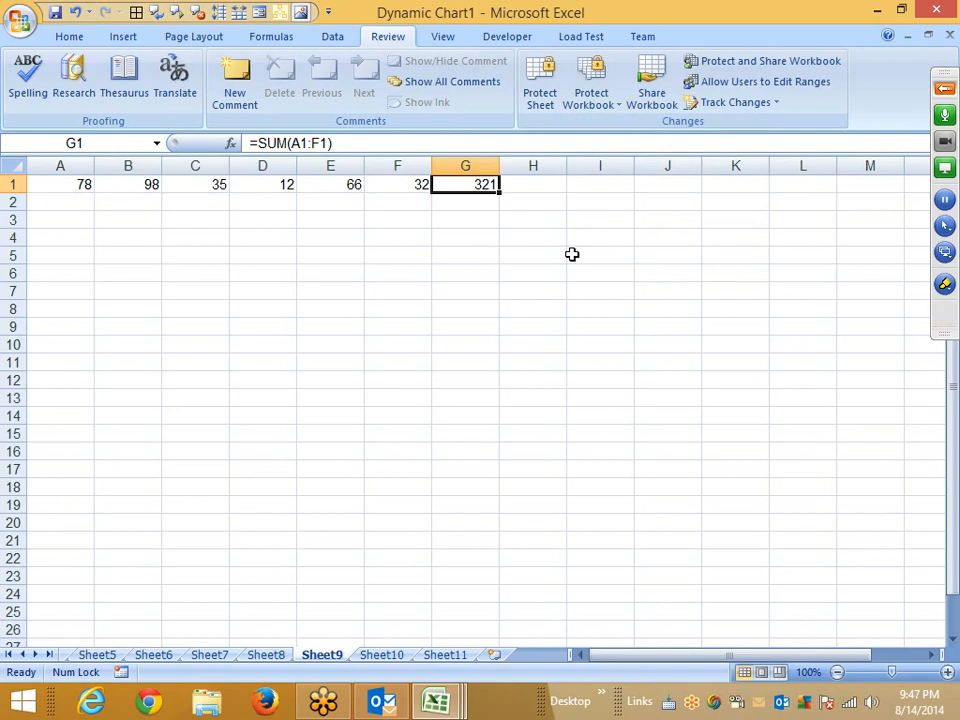
{"action": "left_click", "coordinate": [499, 655]}
{"action": "left_click_drag", "start_coordinate": [199, 214], "coordinate": [416, 409]}
Browse Sheet7 and Sheet6, then return to the new Sheet12.
{"action": "left_click", "coordinate": [155, 655]}
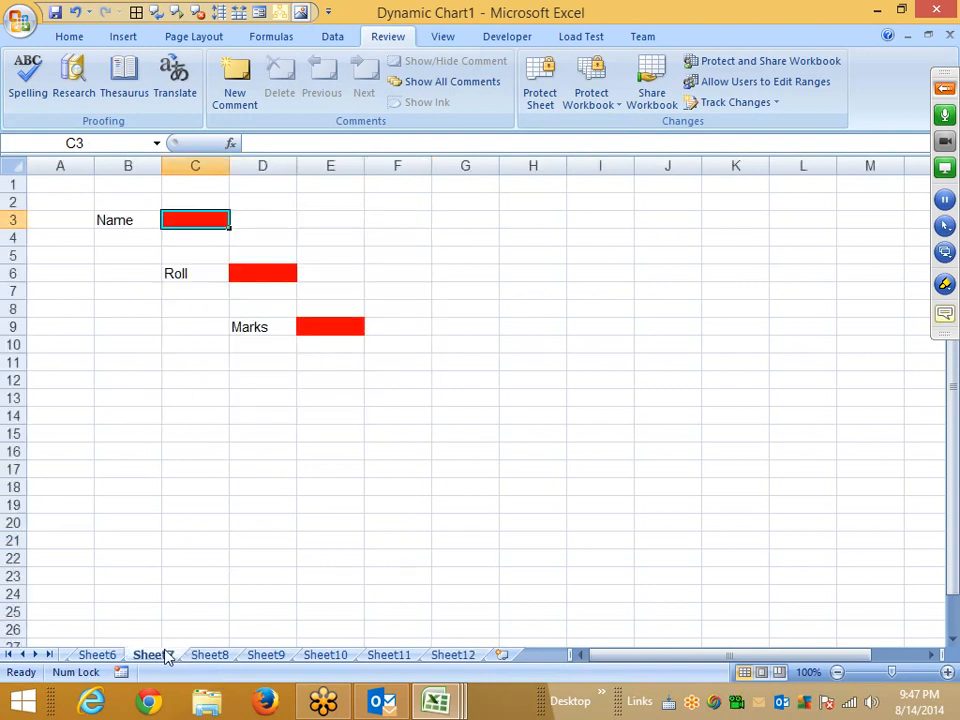
{"action": "left_click", "coordinate": [100, 655]}
{"action": "left_click", "coordinate": [197, 305]}
{"action": "left_click_drag", "start_coordinate": [195, 272], "coordinate": [394, 471]}
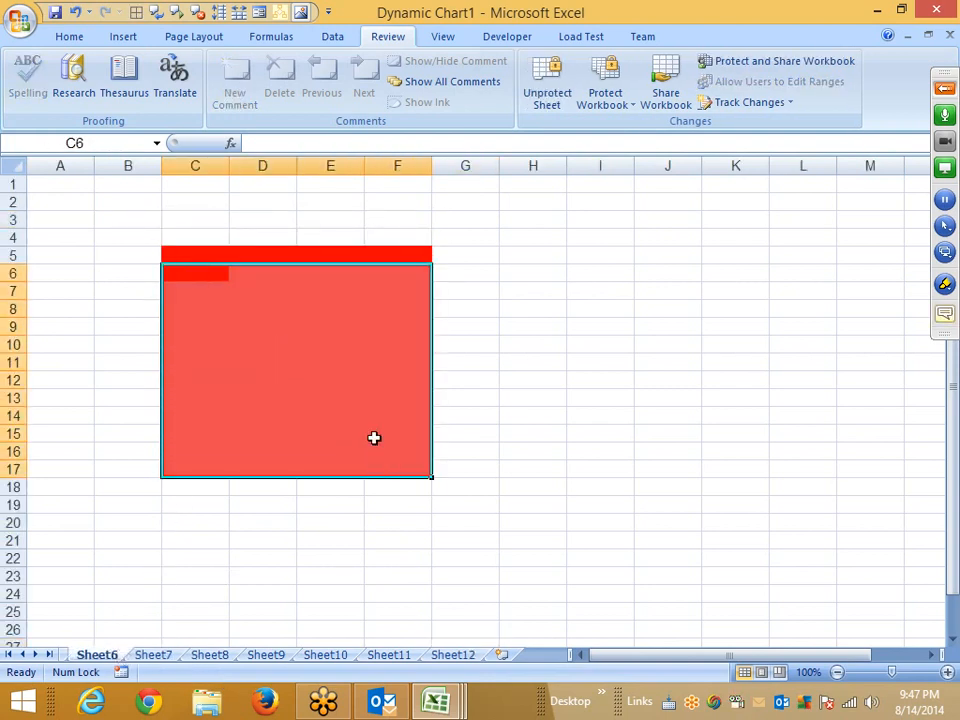
{"action": "left_click", "coordinate": [455, 655]}
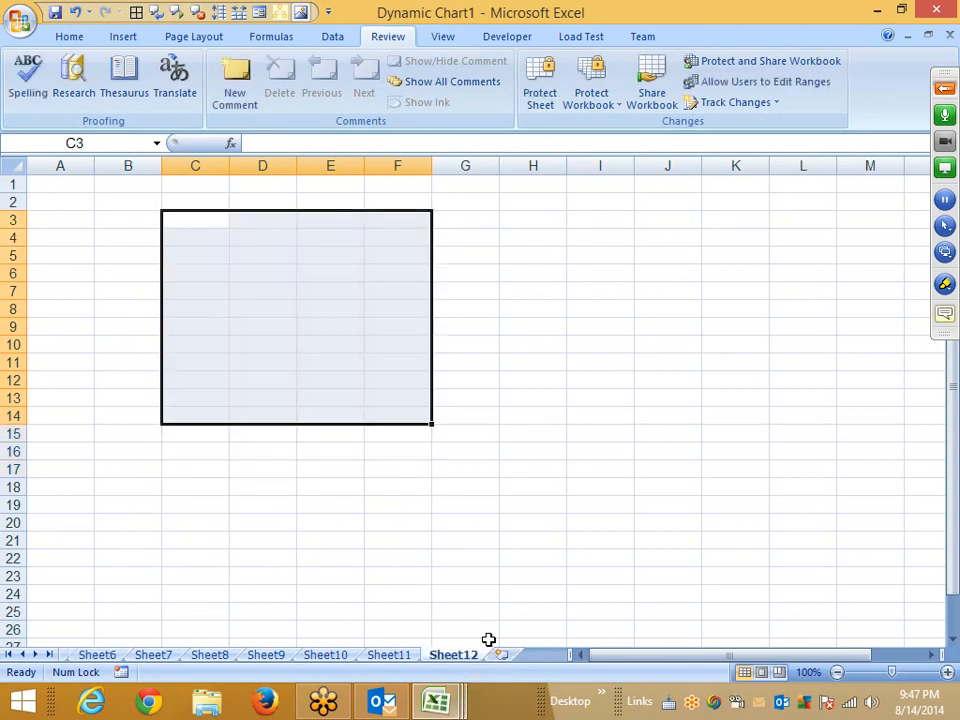
Fill the range B2:E11 on Sheet12 with red.
{"action": "left_click", "coordinate": [84, 219]}
{"action": "left_click_drag", "start_coordinate": [137, 210], "coordinate": [302, 362]}
{"action": "left_click", "coordinate": [70, 37]}
{"action": "left_click", "coordinate": [204, 95]}
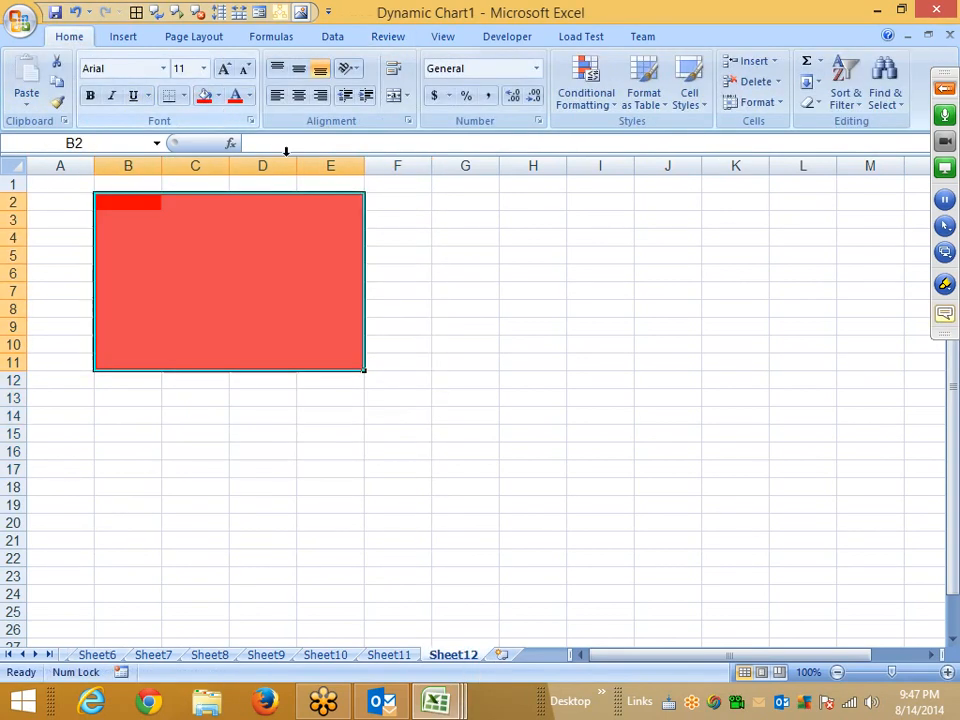
Fill the range H7:K19 with yellow from the standard colours.
{"action": "left_click_drag", "start_coordinate": [520, 292], "coordinate": [723, 507]}
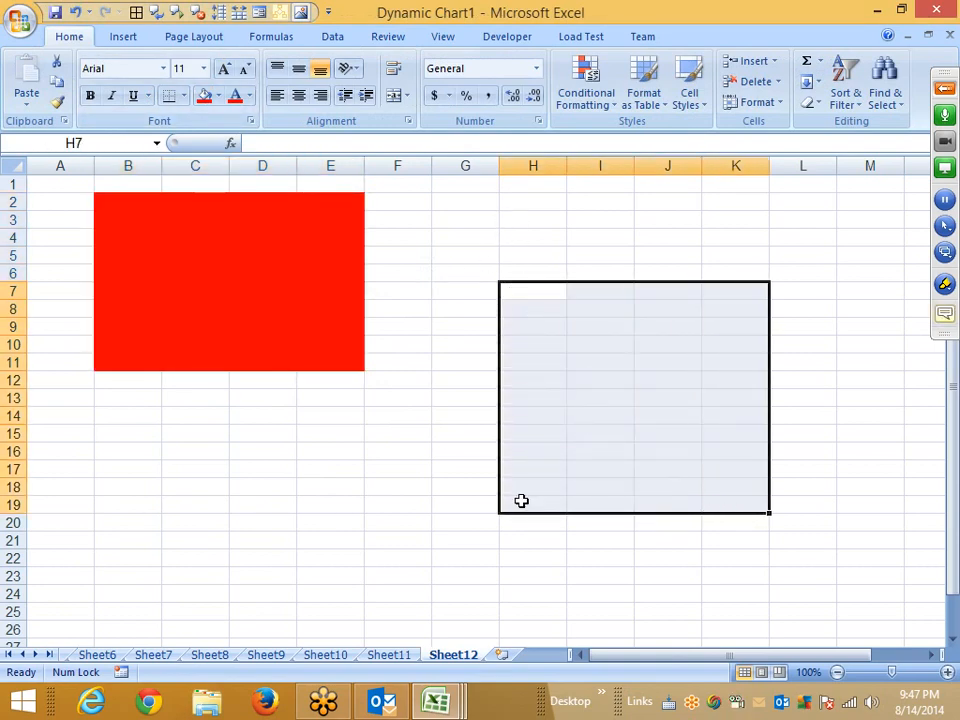
{"action": "left_click", "coordinate": [219, 95]}
{"action": "left_click", "coordinate": [256, 237]}
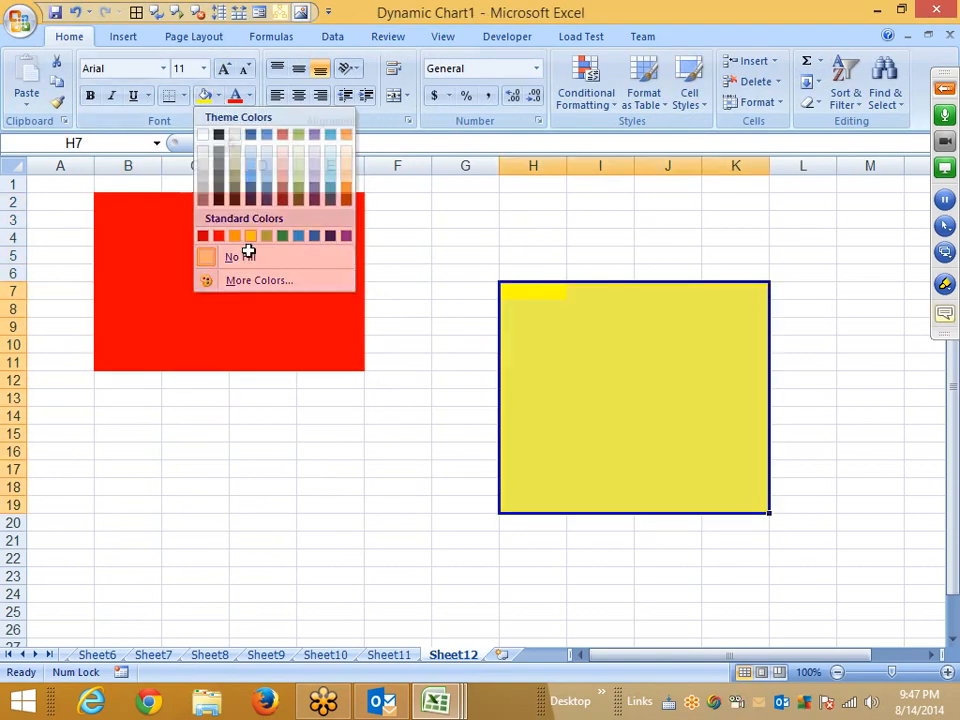
{"action": "left_click", "coordinate": [128, 535]}
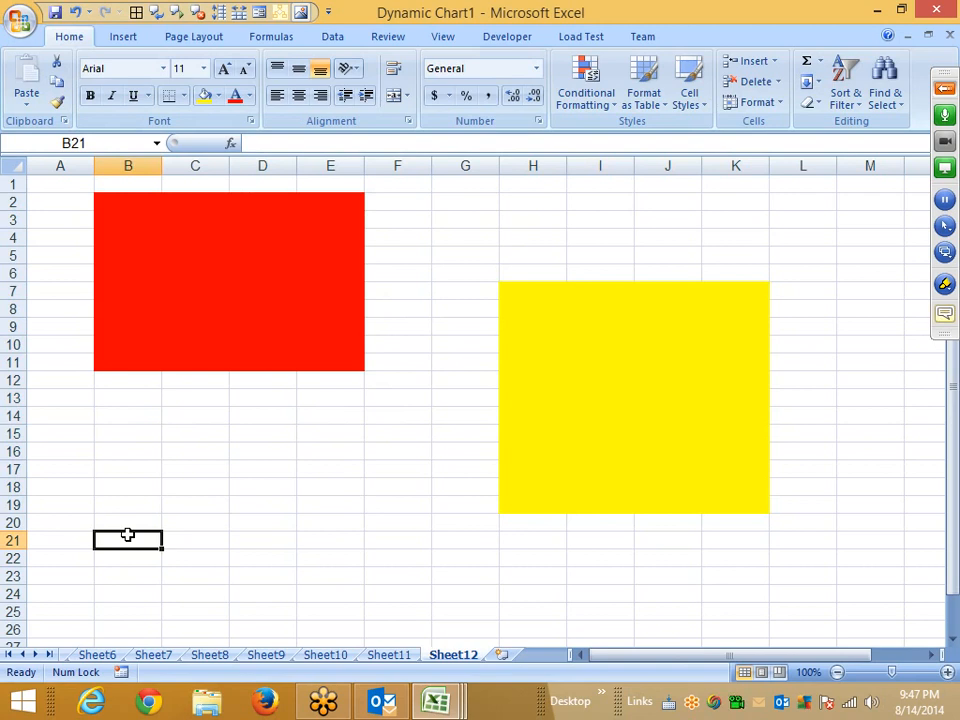
Label the red block with A in B1 and the yellow block with B in H6.
{"action": "key", "text": "Up"}
{"action": "key", "text": "Up"}
{"action": "key", "text": "Up"}
{"action": "key", "text": "Up"}
{"action": "key", "text": "Up"}
{"action": "key", "text": "Up"}
{"action": "key", "text": "Up"}
{"action": "key", "text": "Up"}
{"action": "key", "text": "Up"}
{"action": "key", "text": "Up"}
{"action": "key", "text": "Up"}
{"action": "key", "text": "Up"}
{"action": "key", "text": "Up"}
{"action": "key", "text": "Up"}
{"action": "key", "text": "Up"}
{"action": "key", "text": "Up"}
{"action": "key", "text": "Up"}
{"action": "key", "text": "Up"}
{"action": "key", "text": "Up"}
{"action": "key", "text": "Up"}
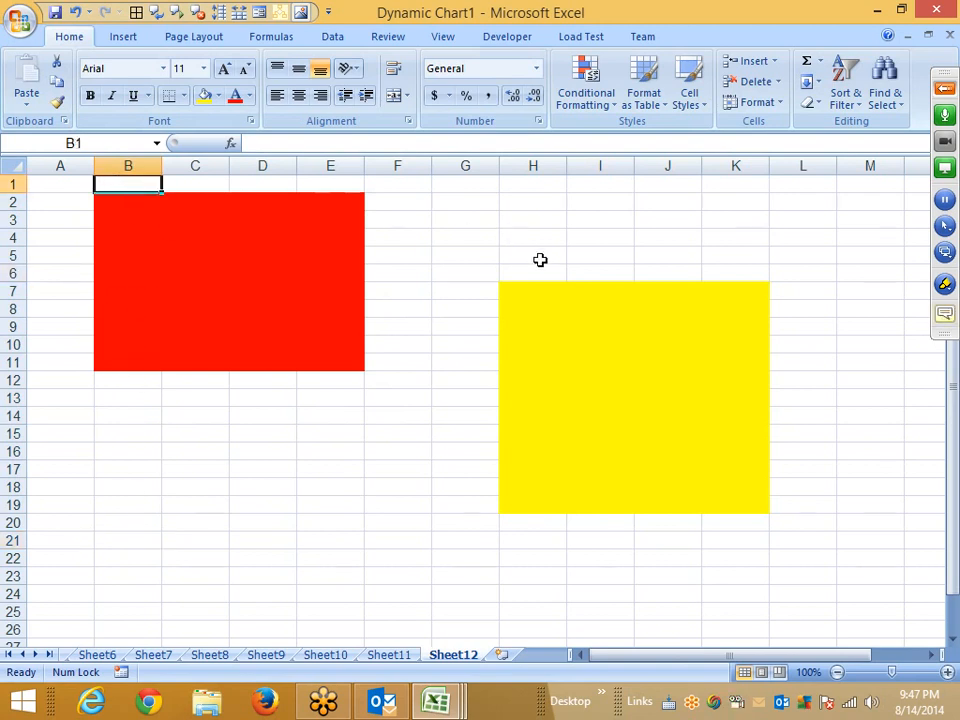
{"action": "type", "text": "A"}
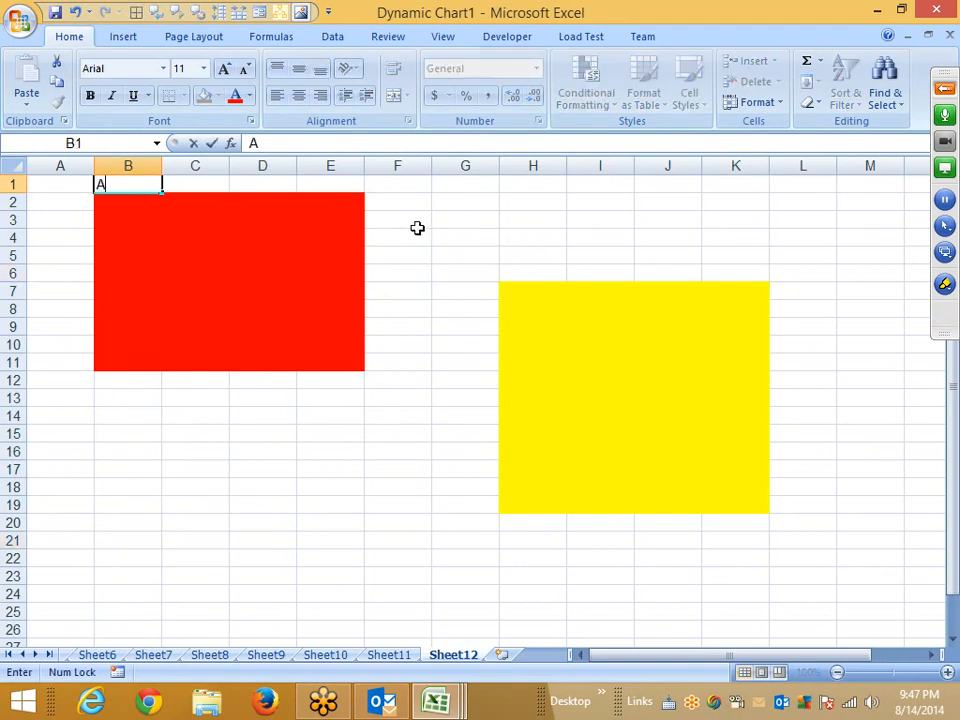
{"action": "left_click", "coordinate": [524, 268]}
{"action": "type", "text": "B"}
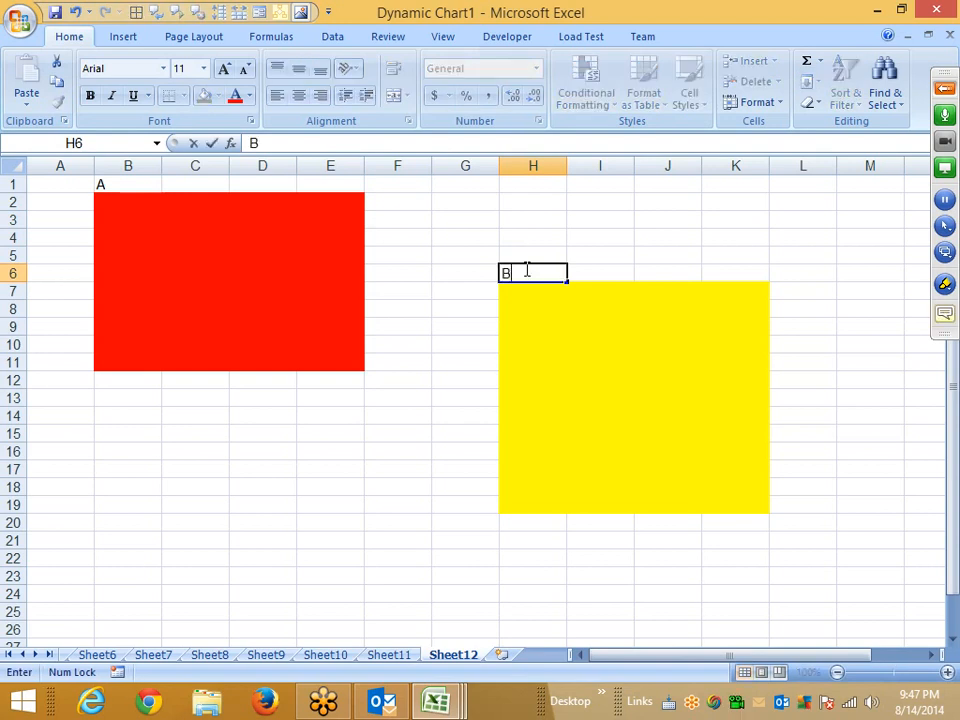
{"action": "left_click", "coordinate": [226, 254]}
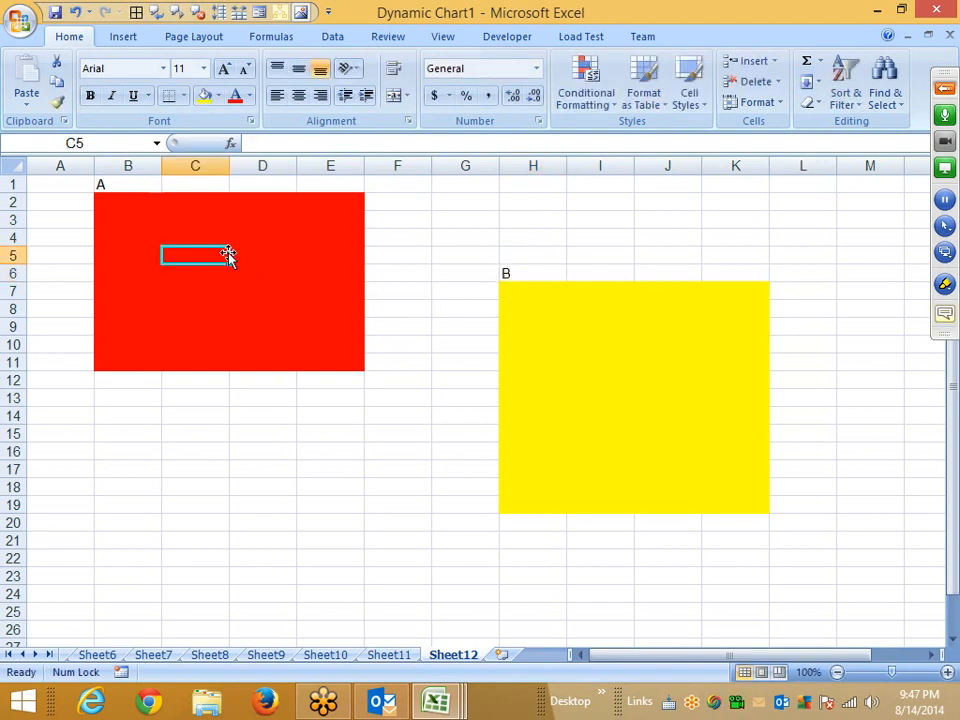
Select various ranges around and across the red and yellow blocks.
{"action": "left_click", "coordinate": [595, 399]}
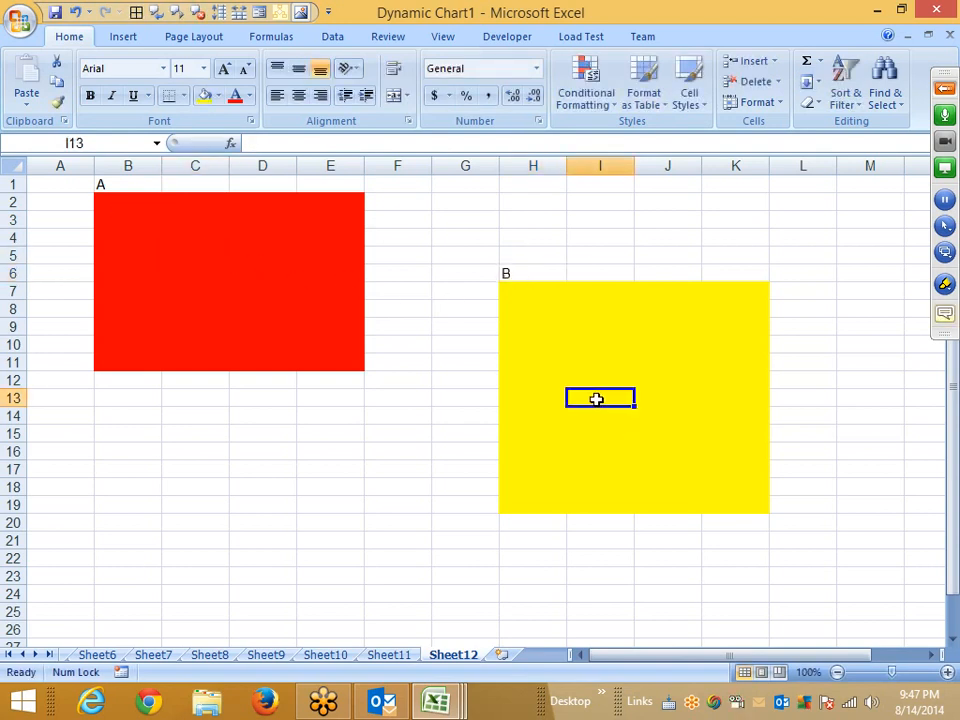
{"action": "left_click", "coordinate": [510, 274]}
{"action": "left_click_drag", "start_coordinate": [55, 382], "coordinate": [293, 612]}
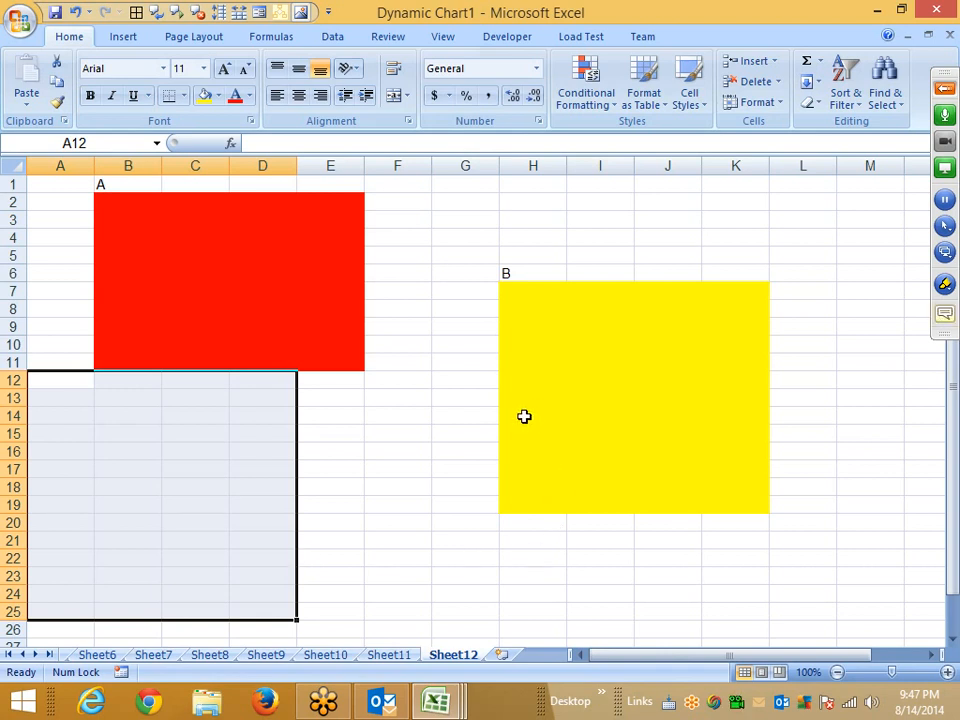
{"action": "left_click", "coordinate": [392, 590]}
{"action": "left_click_drag", "start_coordinate": [208, 448], "coordinate": [330, 594]}
{"action": "left_click_drag", "start_coordinate": [533, 380], "coordinate": [553, 414]}
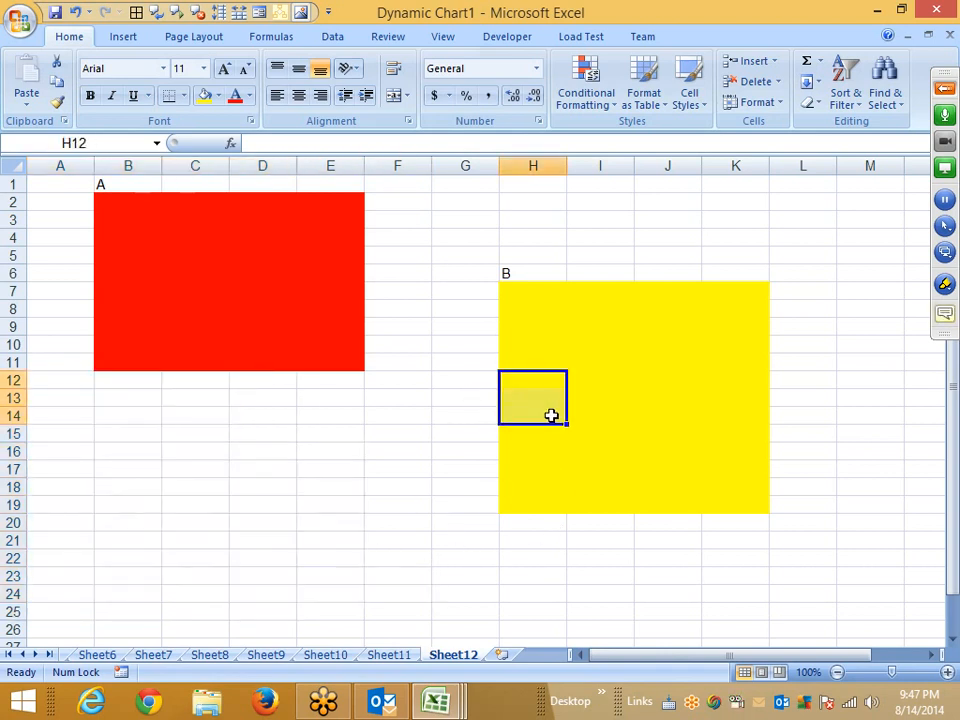
{"action": "left_click", "coordinate": [184, 283]}
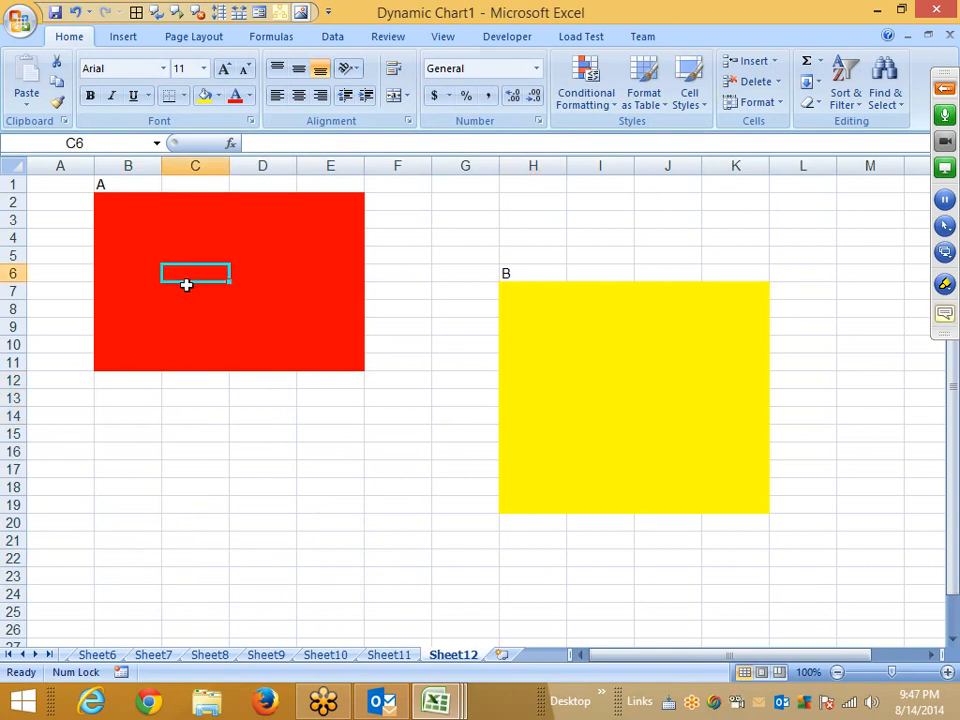
{"action": "left_click", "coordinate": [170, 218]}
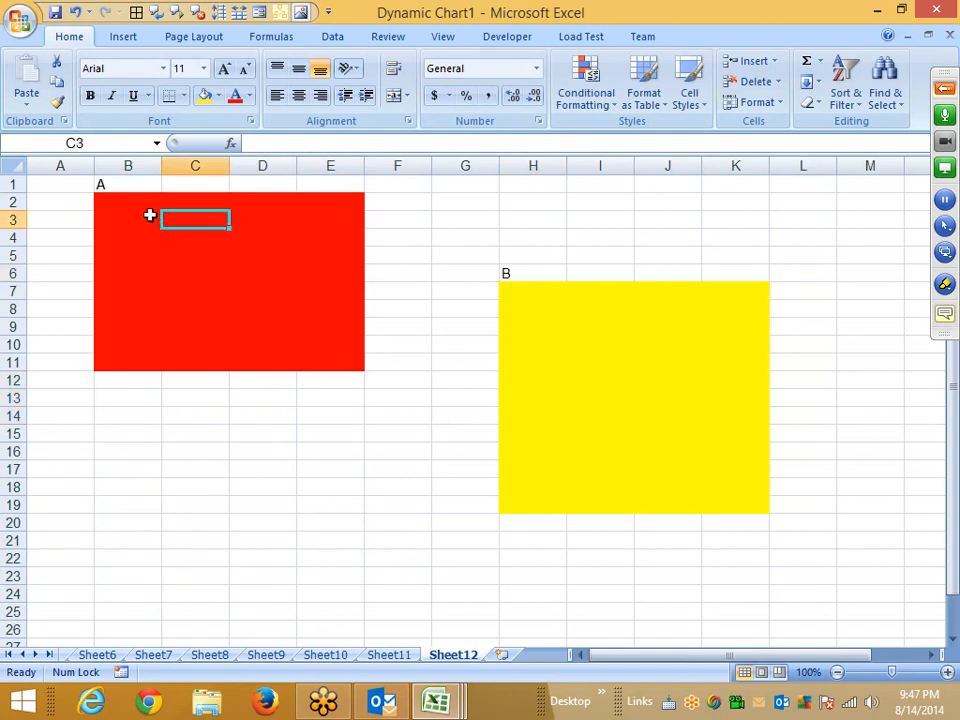
{"action": "left_click_drag", "start_coordinate": [130, 202], "coordinate": [317, 359]}
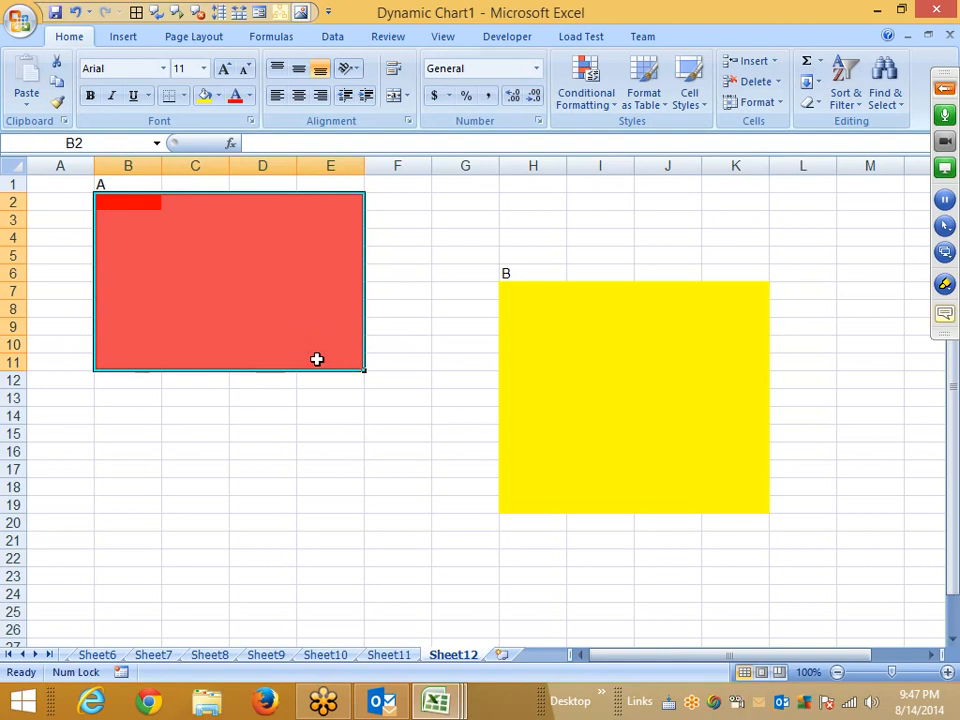
{"action": "left_click", "coordinate": [392, 433]}
{"action": "left_click_drag", "start_coordinate": [521, 289], "coordinate": [741, 516]}
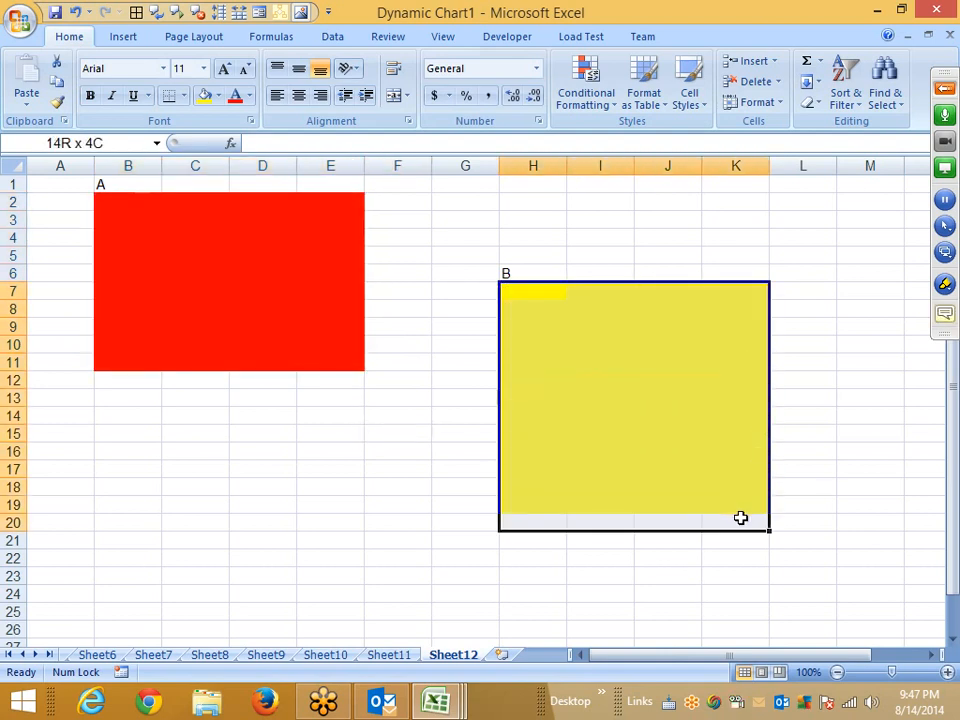
{"action": "left_click", "coordinate": [420, 314]}
{"action": "left_click_drag", "start_coordinate": [420, 314], "coordinate": [317, 553]}
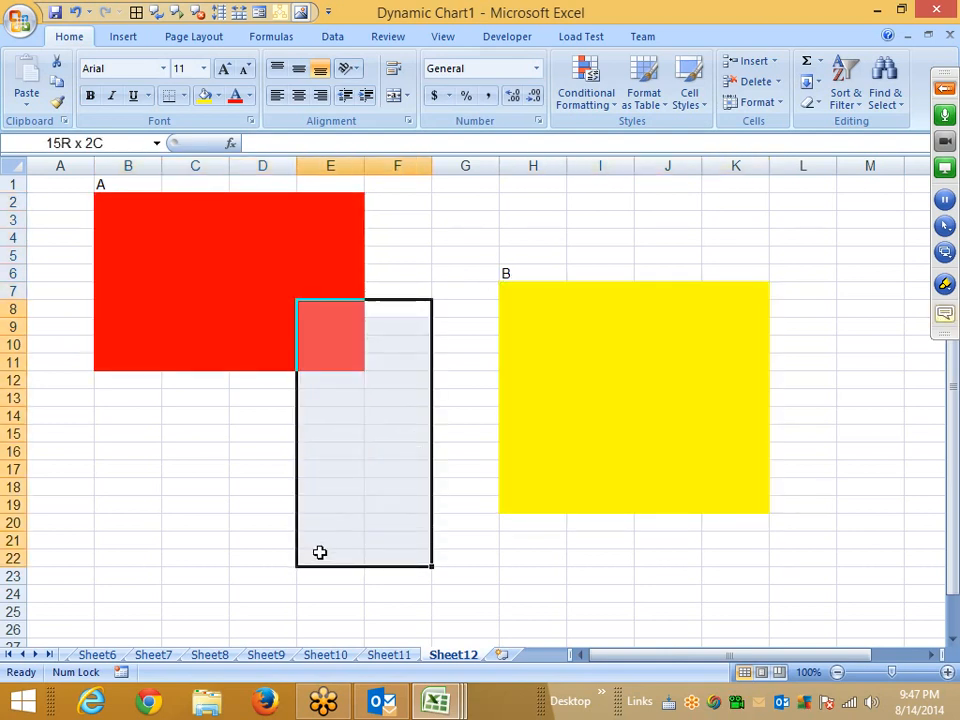
{"action": "left_click_drag", "start_coordinate": [262, 273], "coordinate": [49, 225]}
{"action": "left_click", "coordinate": [127, 226]}
{"action": "left_click_drag", "start_coordinate": [415, 381], "coordinate": [400, 542]}
{"action": "left_click_drag", "start_coordinate": [560, 273], "coordinate": [767, 540]}
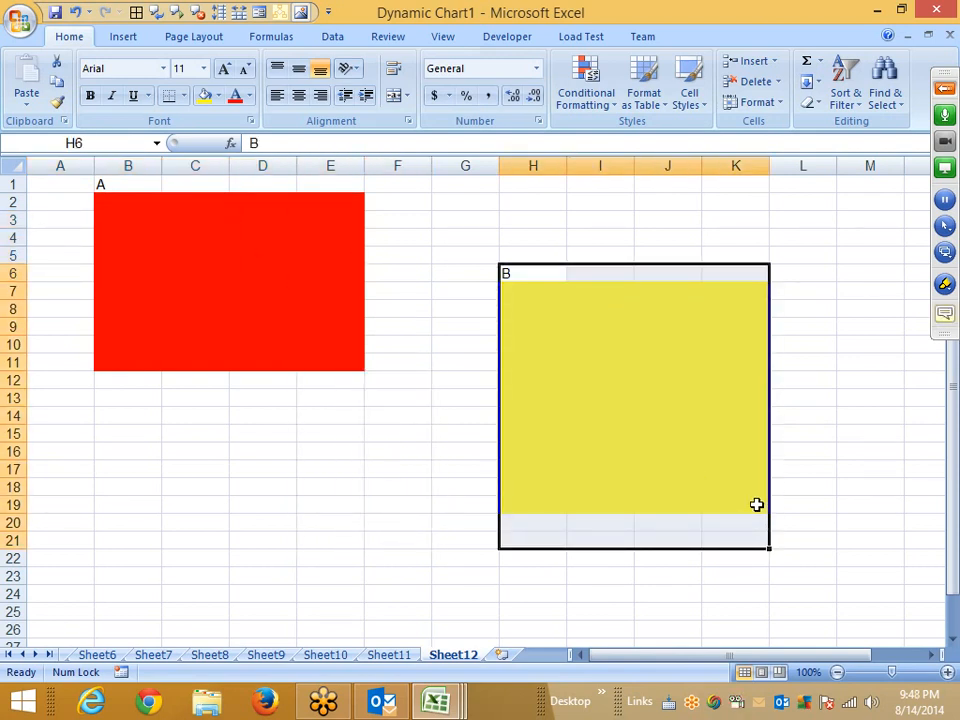
{"action": "left_click", "coordinate": [291, 521]}
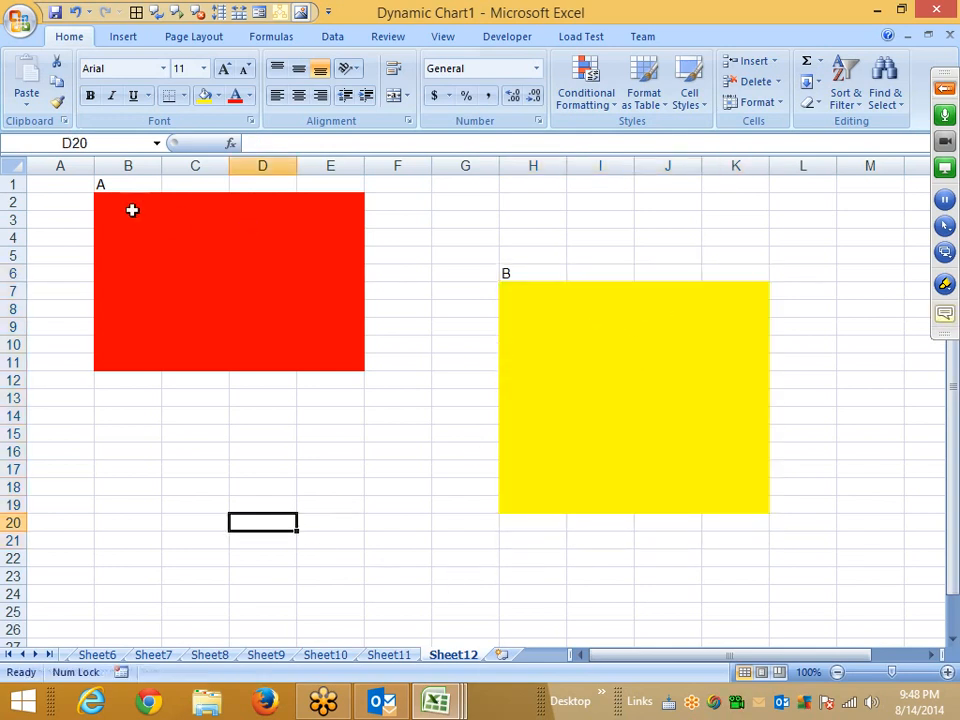
Allow users to edit the range B2:E11 as Range1, protected by a range password.
{"action": "left_click_drag", "start_coordinate": [120, 185], "coordinate": [266, 302]}
{"action": "left_click", "coordinate": [195, 291]}
{"action": "left_click_drag", "start_coordinate": [130, 205], "coordinate": [333, 356]}
{"action": "left_click", "coordinate": [334, 36]}
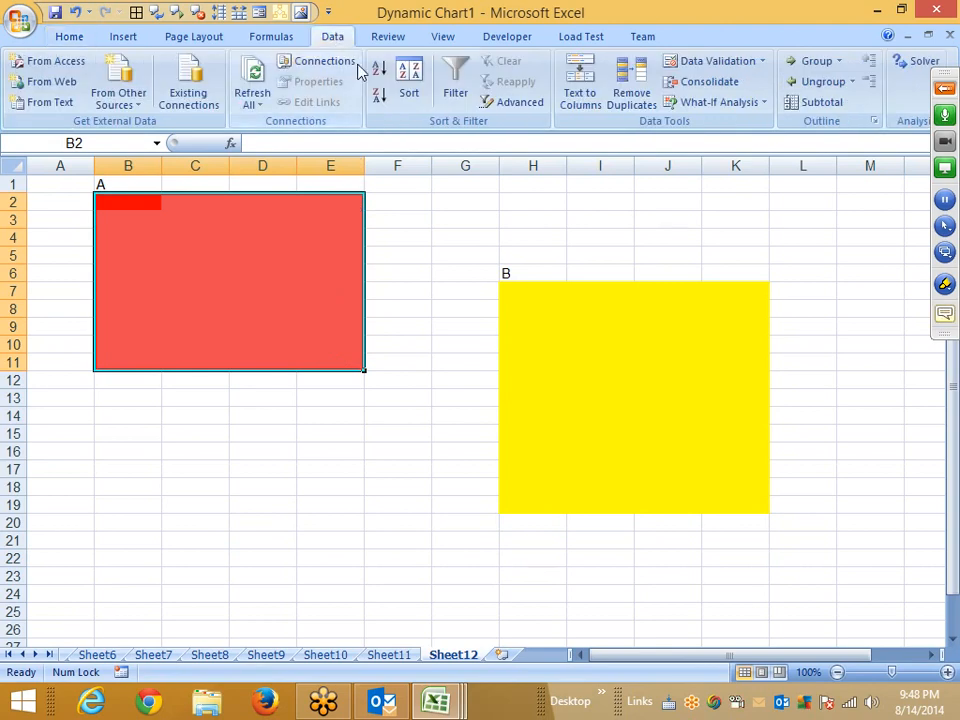
{"action": "left_click", "coordinate": [402, 38]}
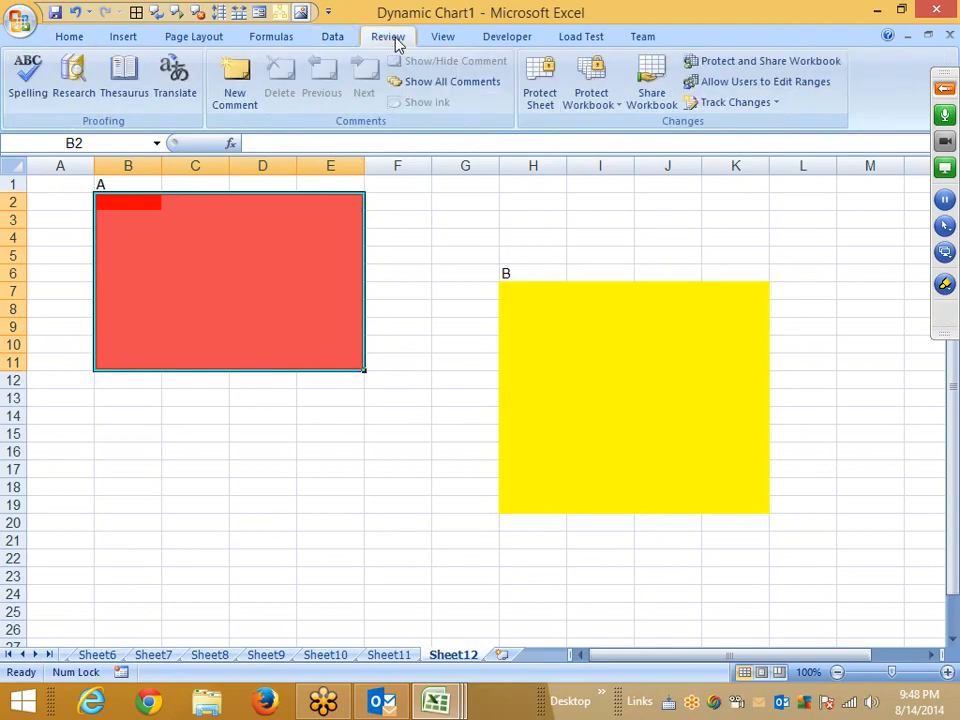
{"action": "left_click", "coordinate": [740, 90]}
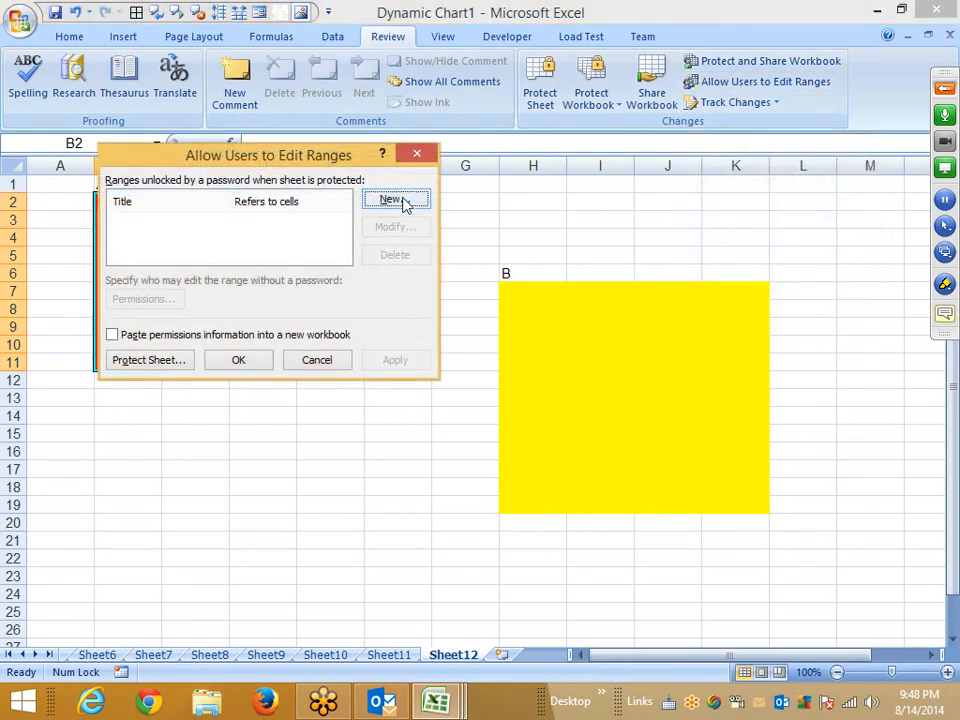
{"action": "left_click", "coordinate": [401, 198]}
{"action": "left_click", "coordinate": [184, 300]}
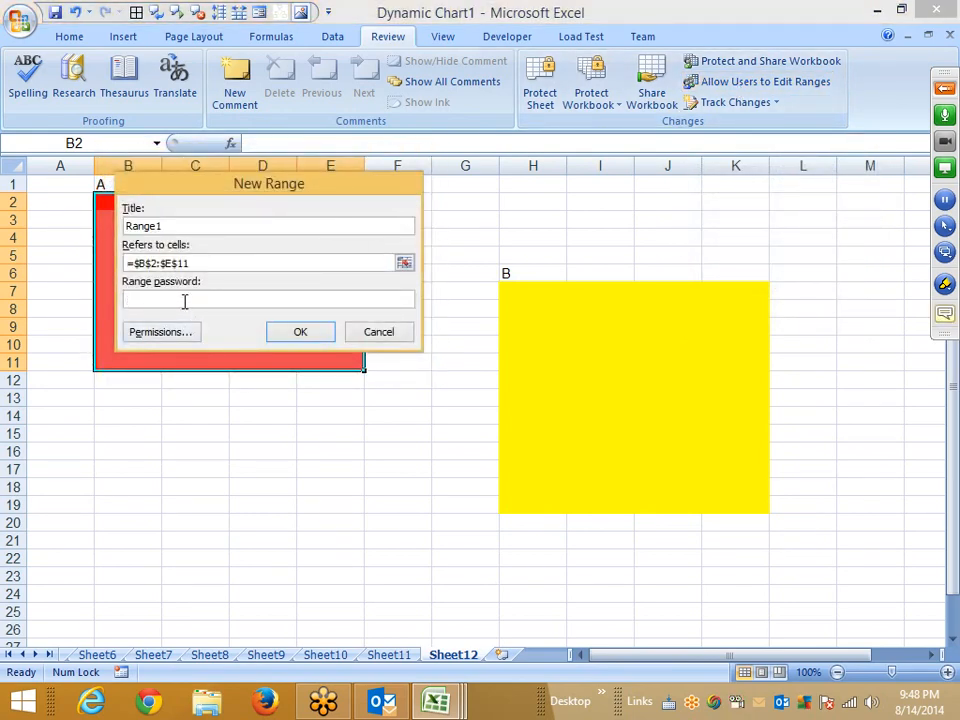
{"action": "left_click", "coordinate": [299, 334]}
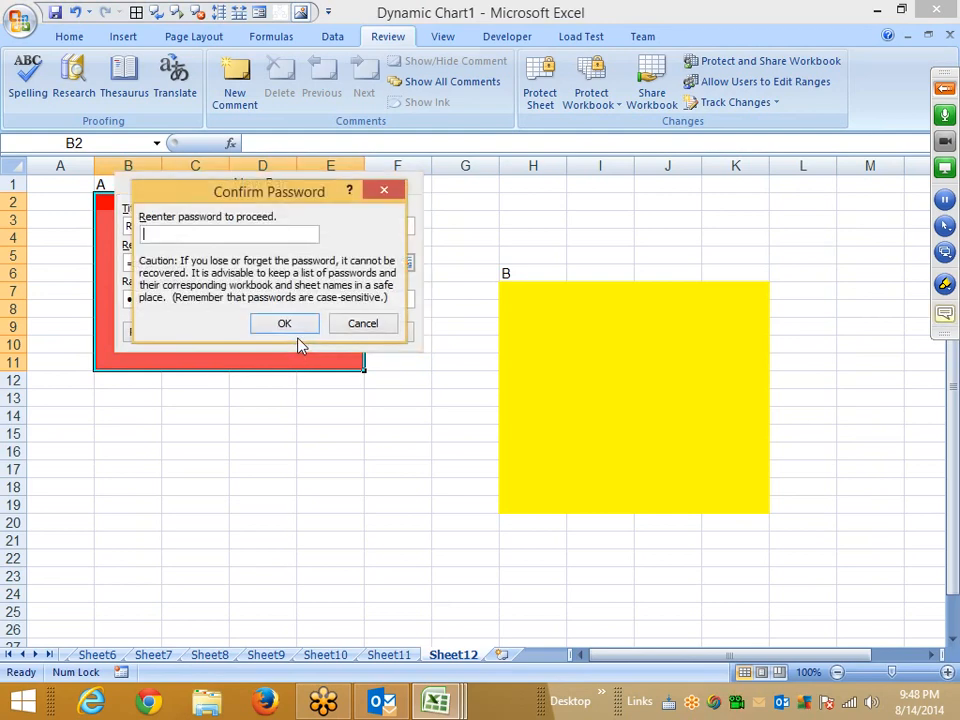
{"action": "left_click", "coordinate": [294, 324]}
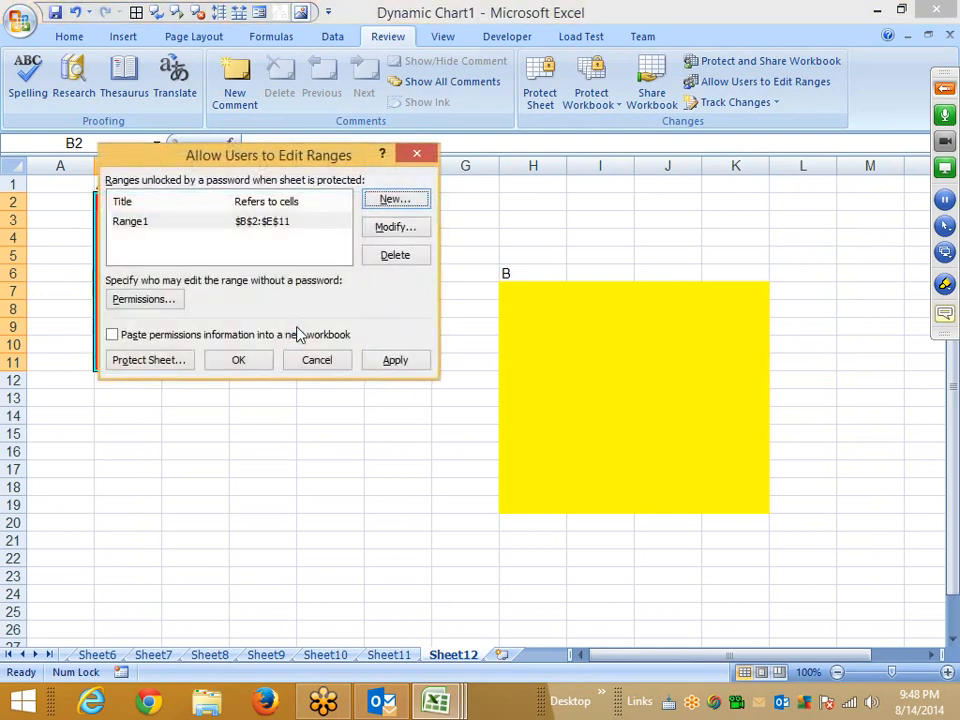
{"action": "left_click", "coordinate": [380, 362]}
{"action": "left_click", "coordinate": [240, 368]}
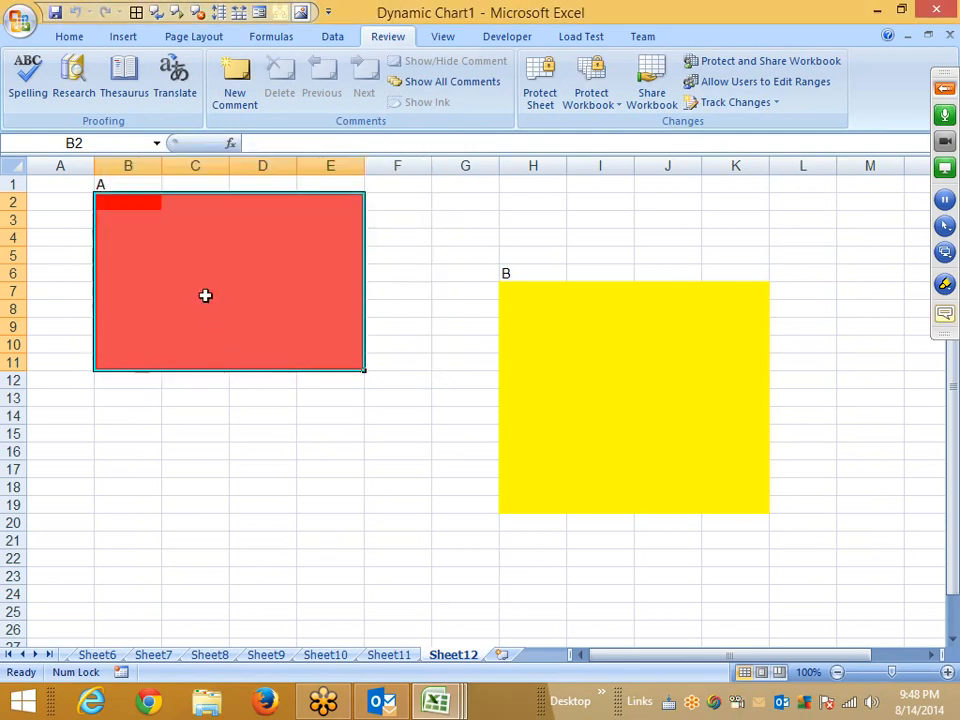
{"action": "left_click", "coordinate": [204, 294]}
{"action": "type", "text": "fsd"}
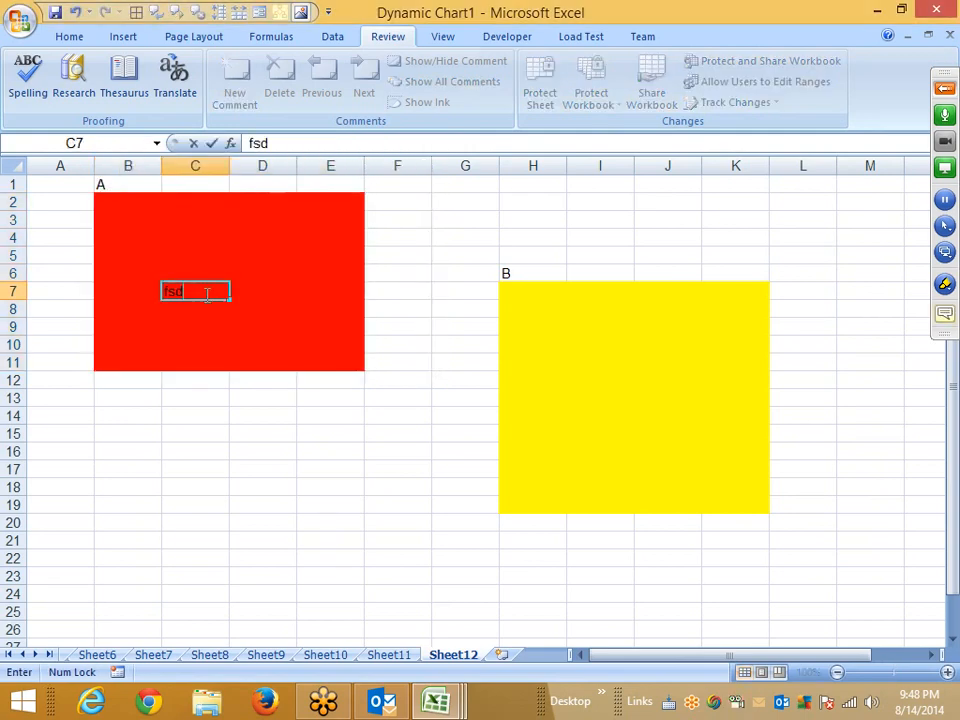
{"action": "key", "text": "Escape"}
Protect Sheet12 with a password to unprotect the sheet, keeping the default allowed actions.
{"action": "right_click", "coordinate": [452, 664]}
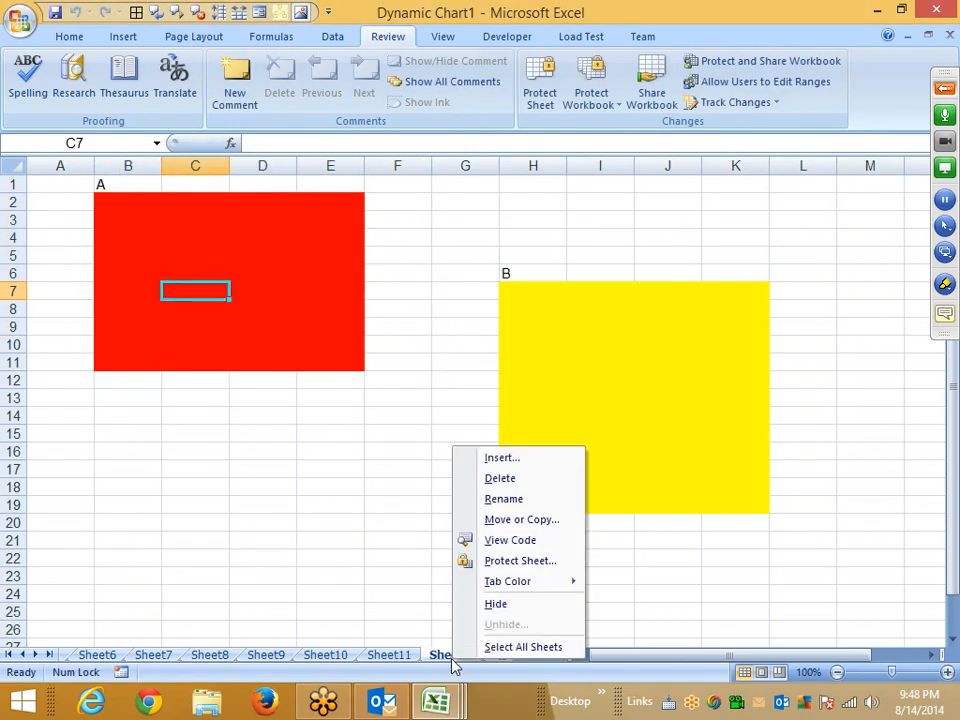
{"action": "left_click", "coordinate": [498, 566]}
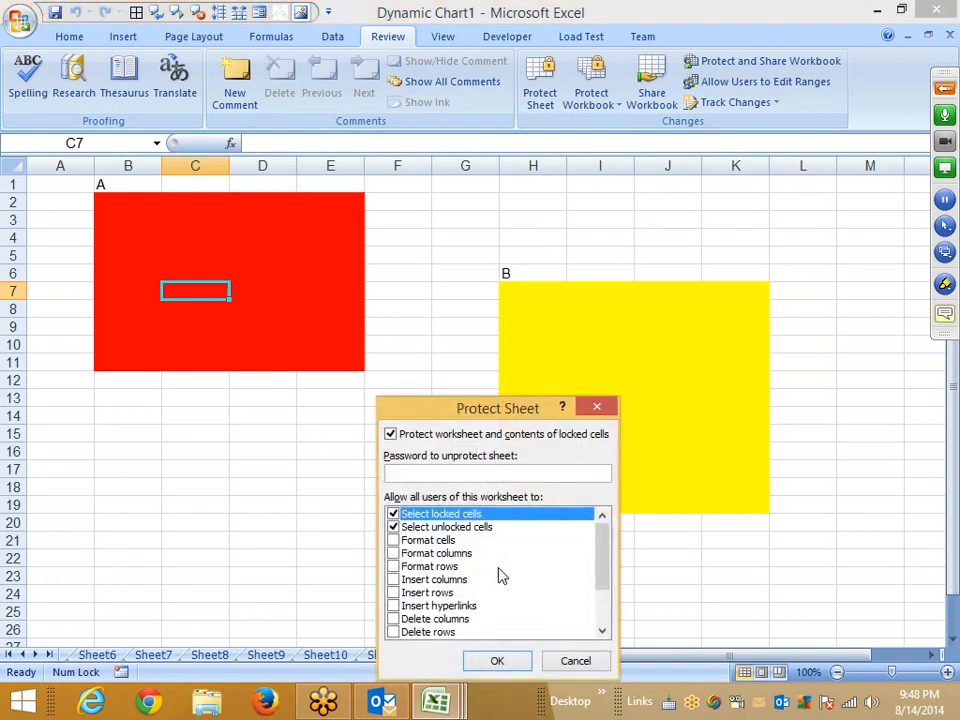
{"action": "type", "text": "1"}
{"action": "left_click", "coordinate": [500, 664]}
{"action": "left_click", "coordinate": [510, 619]}
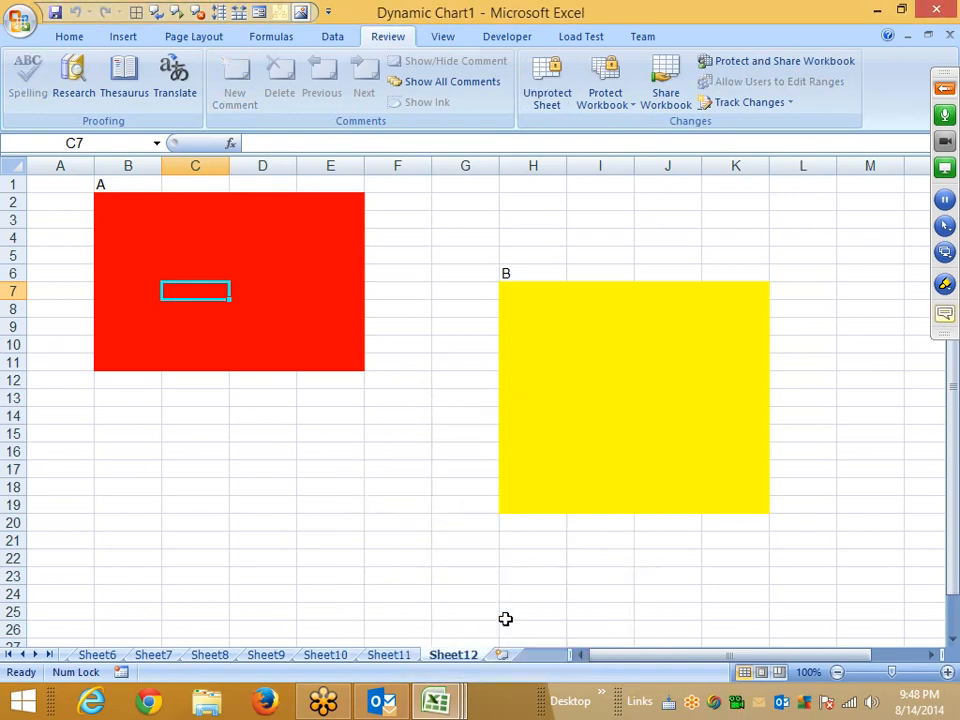
Try to edit cell D19 outside the allowed range on the protected sheet.
{"action": "left_click", "coordinate": [275, 500]}
{"action": "double_click", "coordinate": [272, 503]}
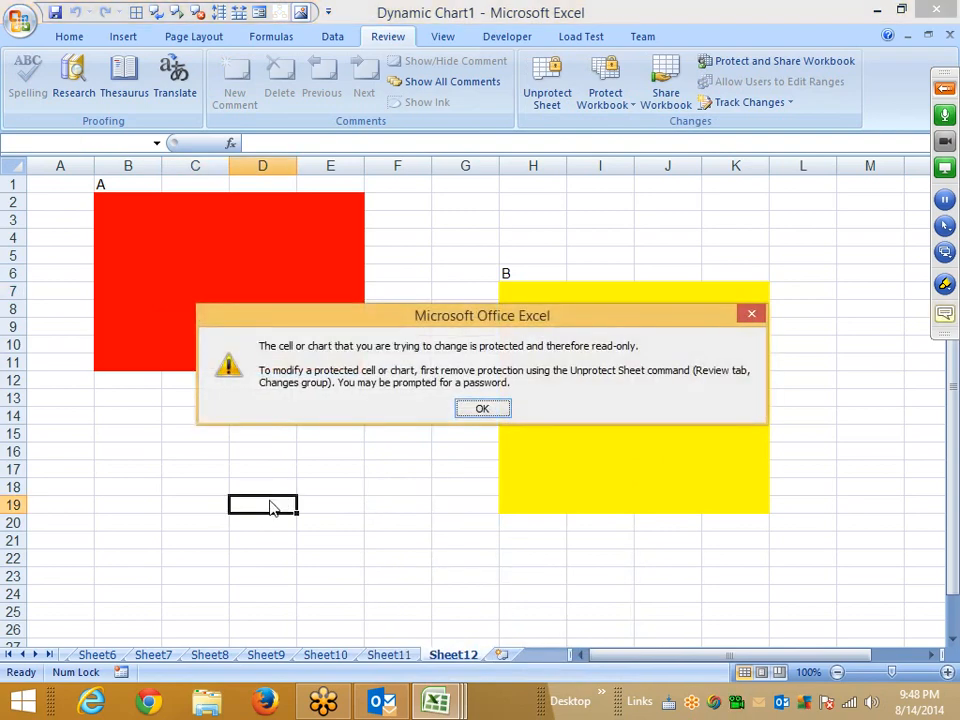
{"action": "key", "text": "Return"}
Start editing C8 inside the red block and enter the range password to unlock the range.
{"action": "left_click", "coordinate": [182, 313]}
{"action": "type", "text": "•••"}
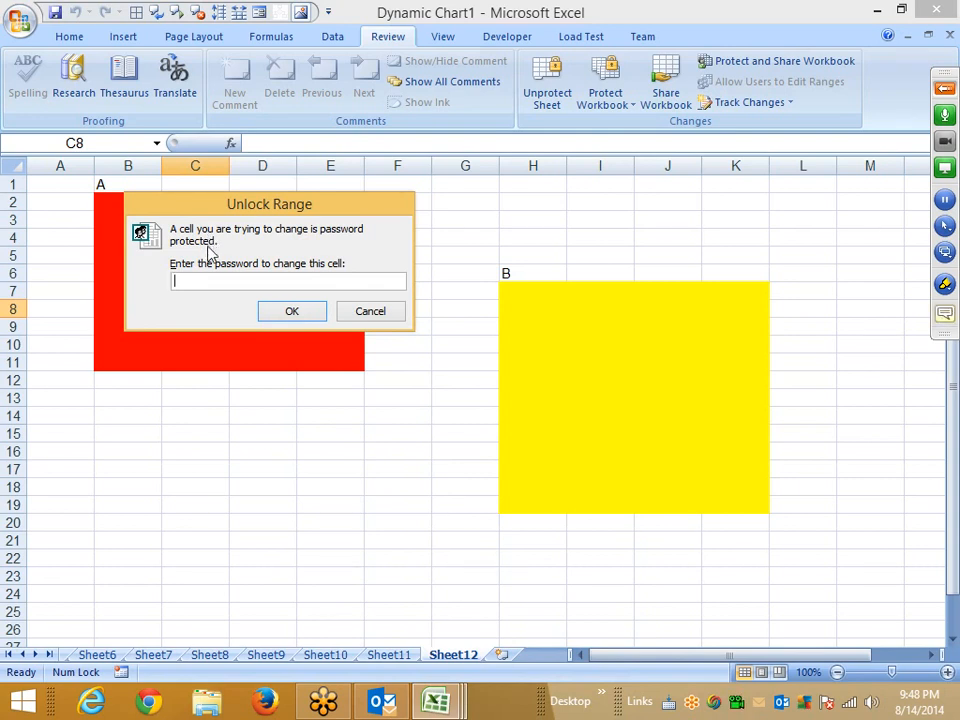
{"action": "type", "text": "1"}
{"action": "left_click", "coordinate": [272, 313]}
{"action": "left_click", "coordinate": [226, 258]}
{"action": "type", "text": "sf"}
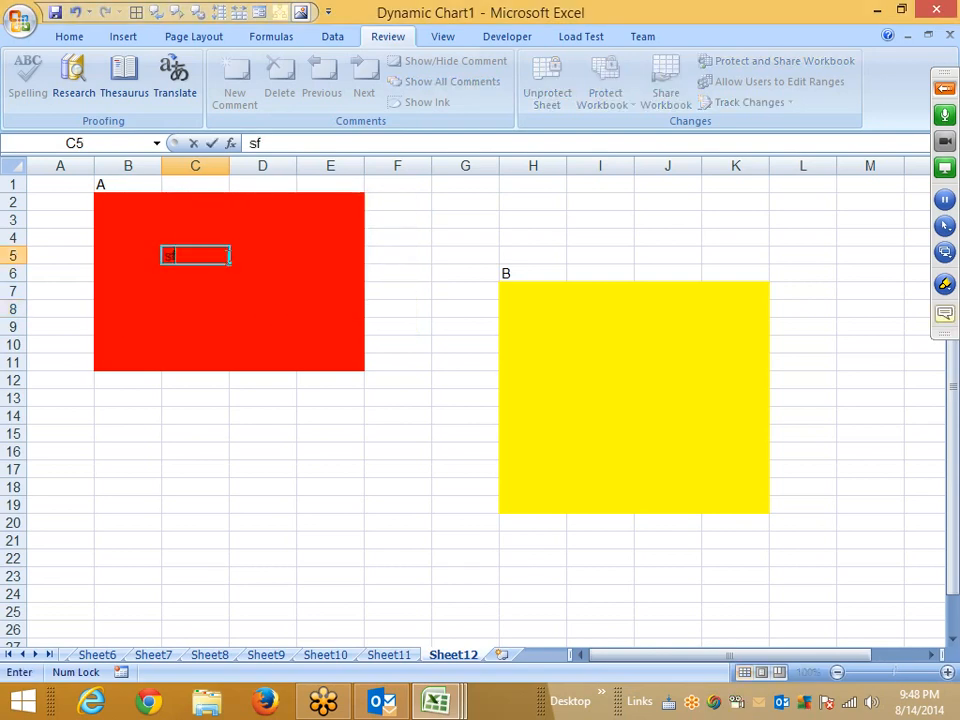
{"action": "key", "text": "Escape"}
Try to type in cell I14 inside the yellow block on the protected sheet.
{"action": "left_click", "coordinate": [594, 409]}
{"action": "key", "text": "s"}
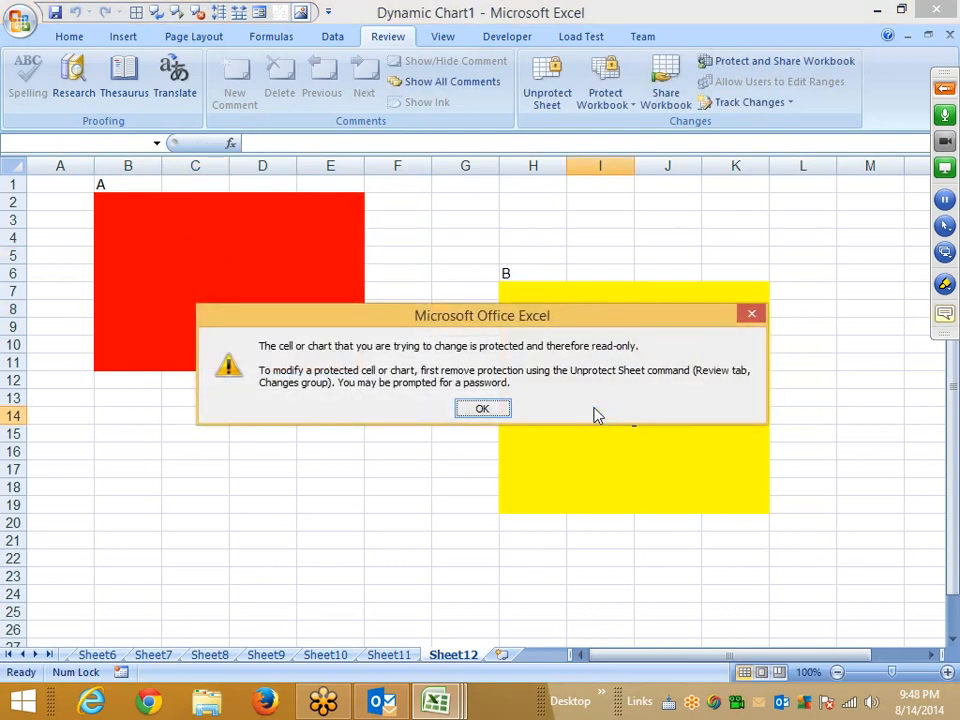
{"action": "key", "text": "Return"}
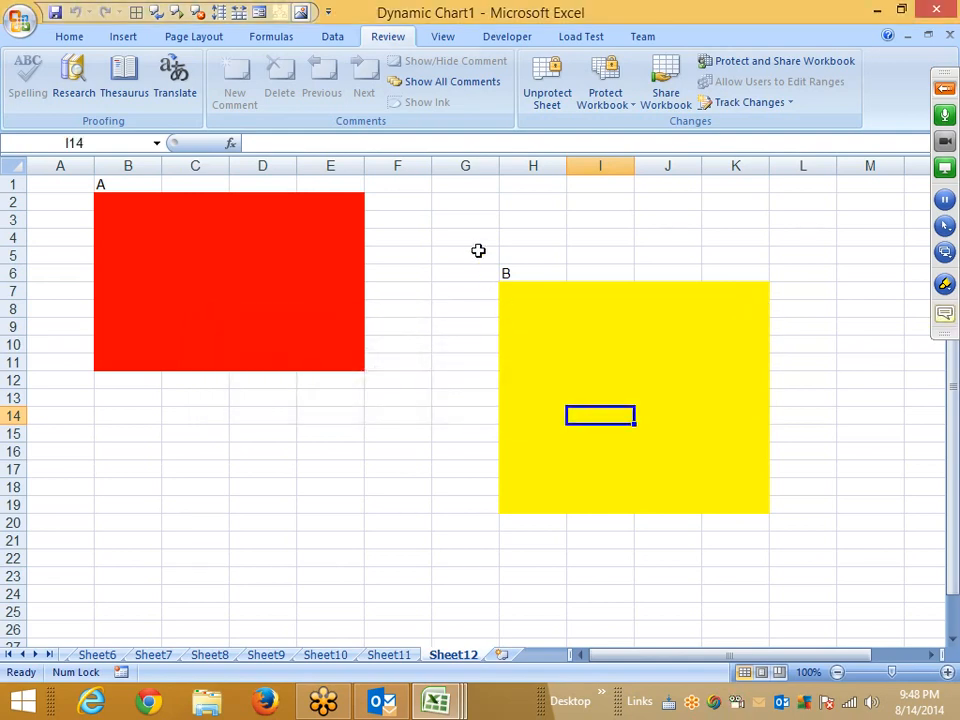
Select ranges across and around both blocks on the protected sheet.
{"action": "left_click_drag", "start_coordinate": [476, 244], "coordinate": [838, 557]}
{"action": "left_click", "coordinate": [362, 545]}
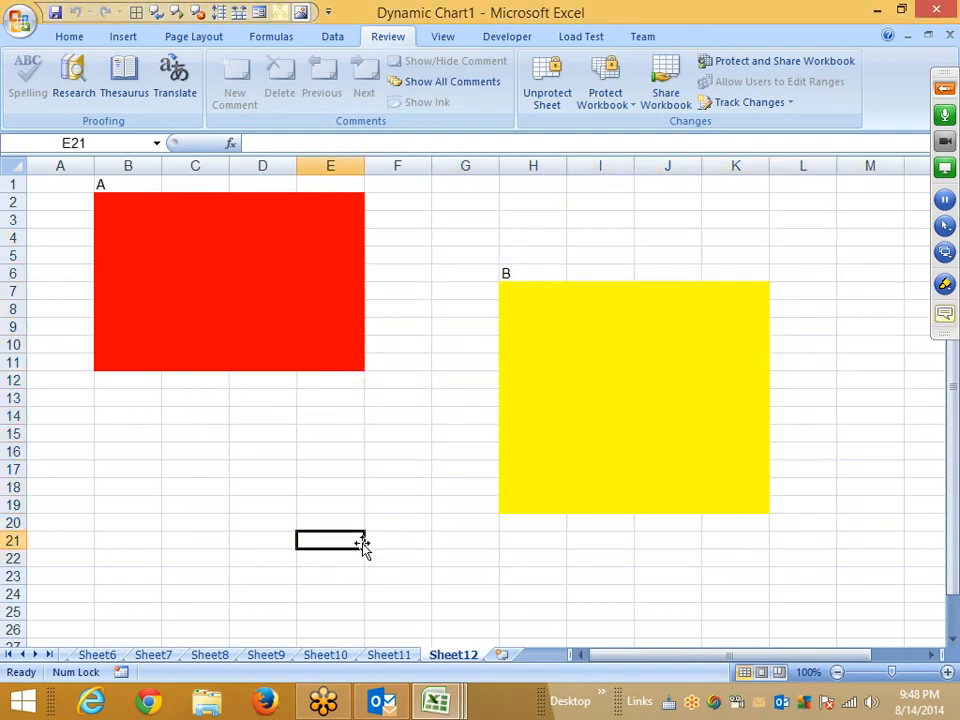
{"action": "left_click", "coordinate": [270, 519]}
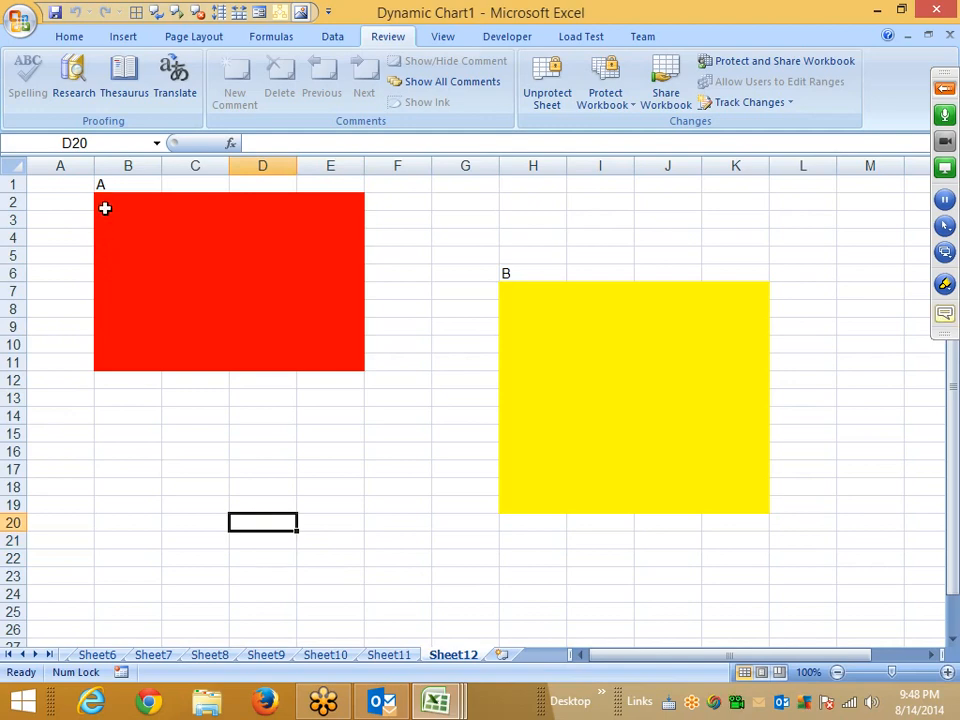
{"action": "left_click_drag", "start_coordinate": [105, 208], "coordinate": [350, 365]}
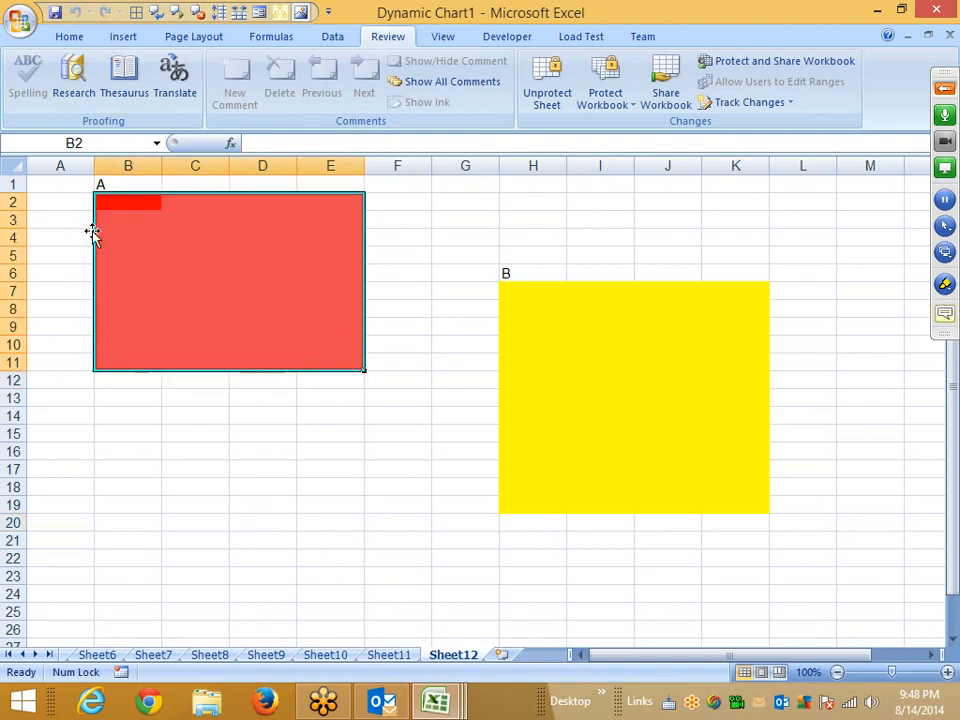
{"action": "left_click", "coordinate": [13, 162]}
{"action": "left_click", "coordinate": [330, 397]}
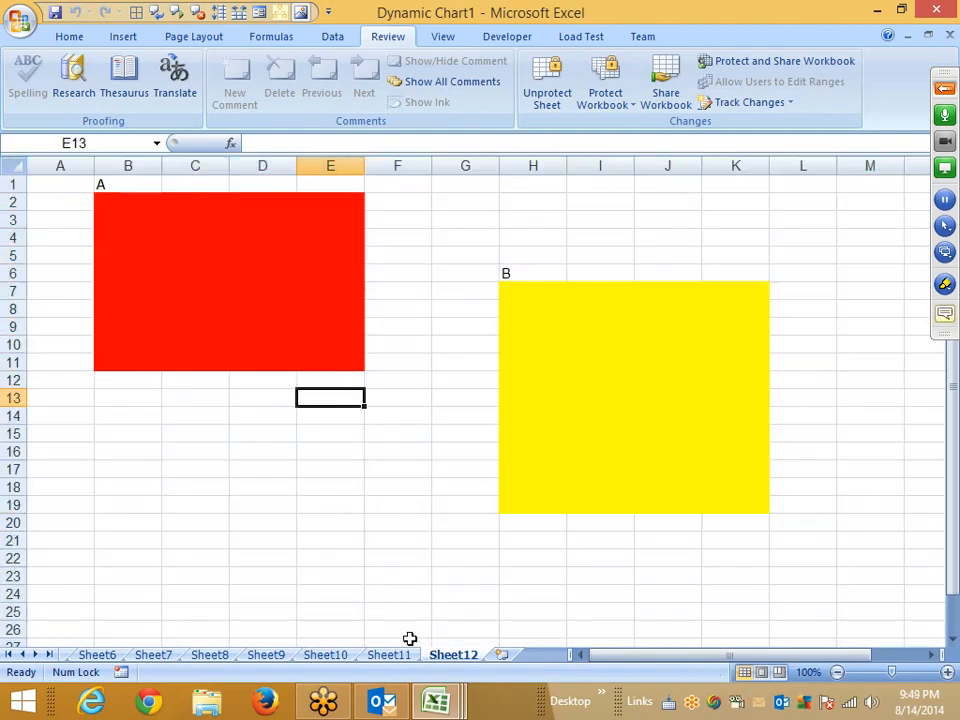
Unprotect Sheet12 by entering its password.
{"action": "right_click", "coordinate": [450, 655]}
{"action": "left_click", "coordinate": [515, 560]}
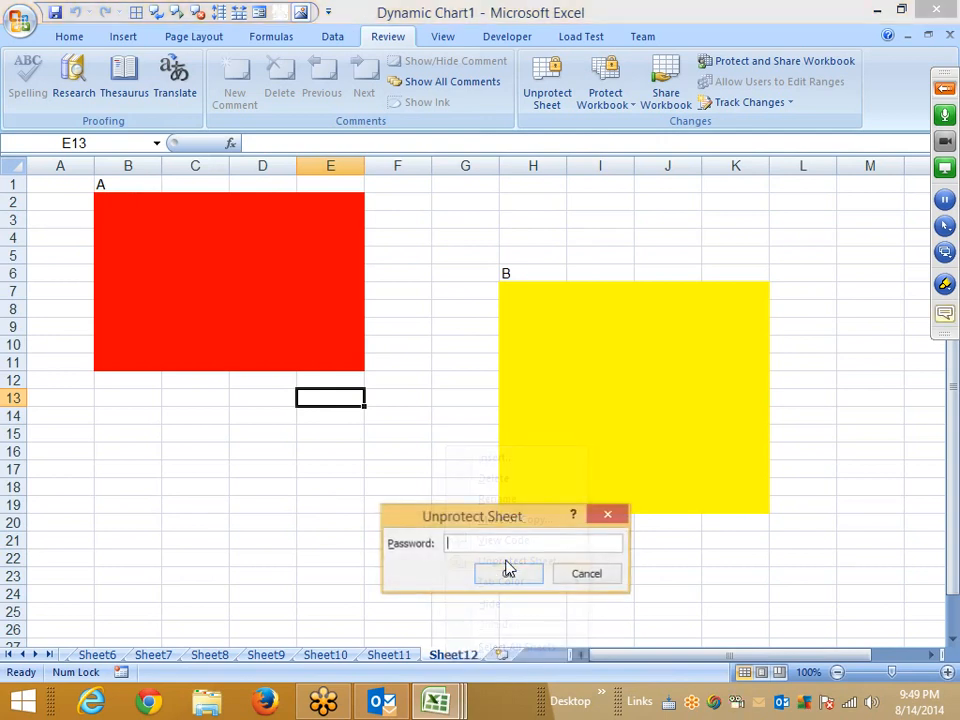
{"action": "type", "text": "1"}
{"action": "left_click", "coordinate": [507, 571]}
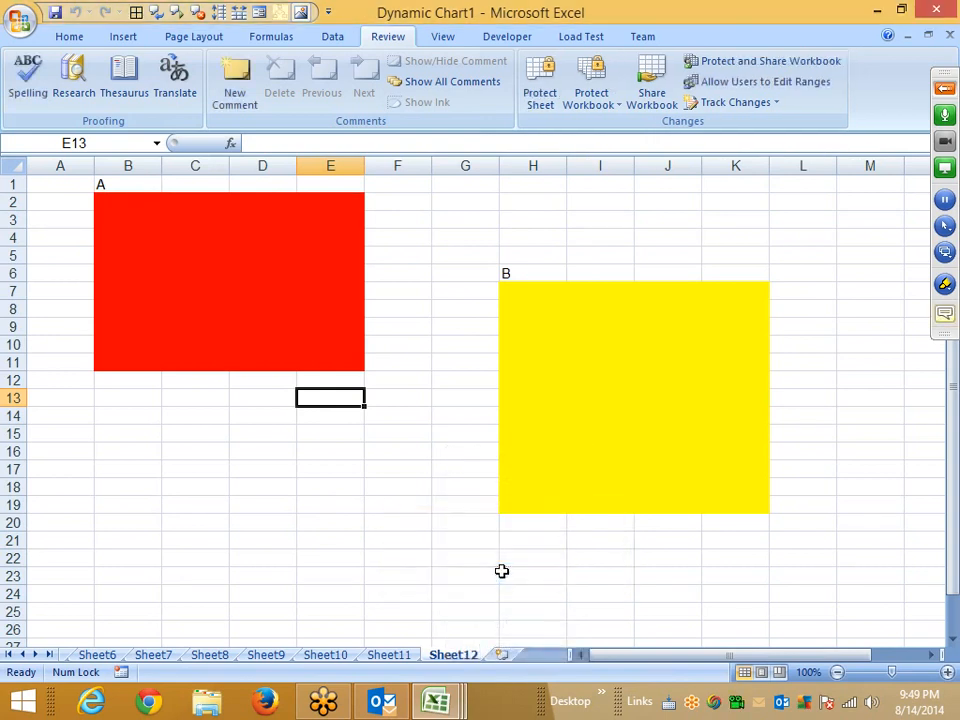
Protect Sheet12 again with a new password to unprotect the sheet, confirming the password.
{"action": "right_click", "coordinate": [459, 655]}
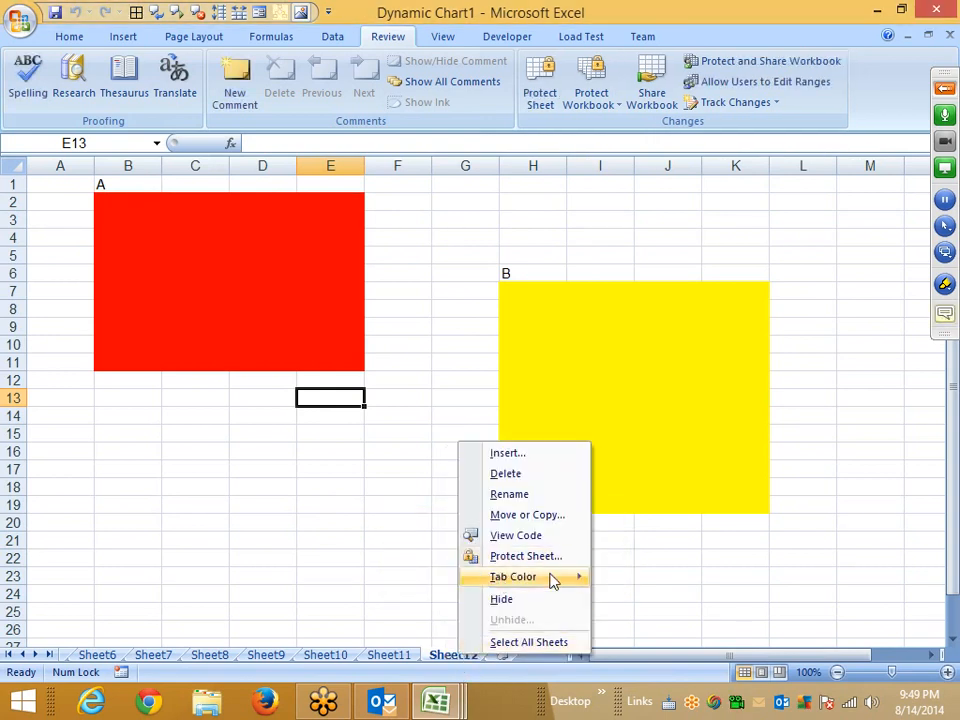
{"action": "mouse_move", "coordinate": [550, 578]}
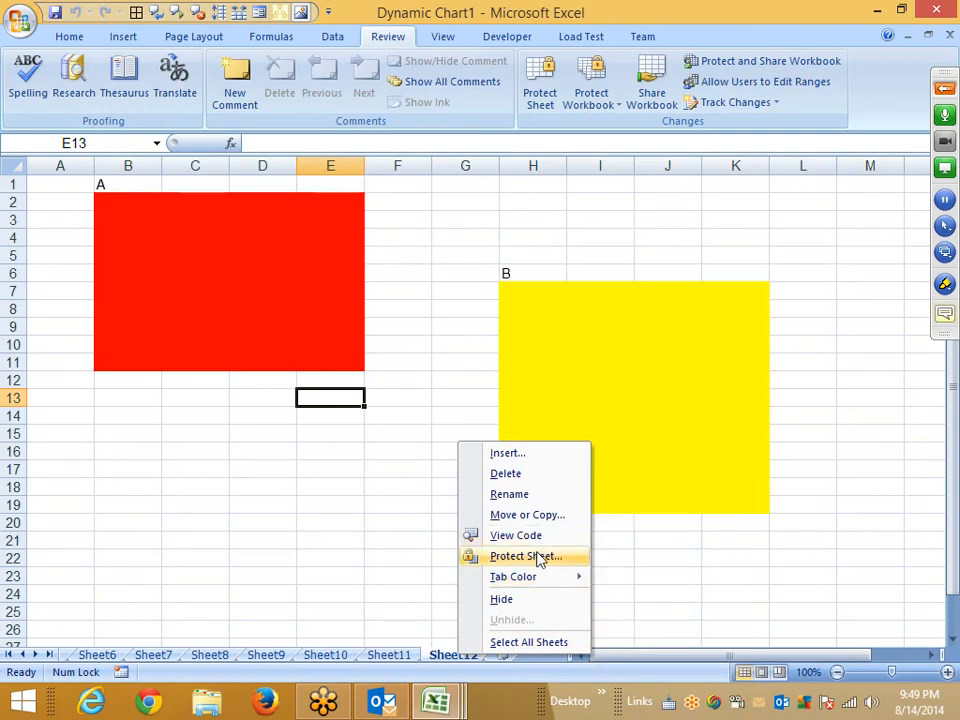
{"action": "left_click", "coordinate": [540, 557]}
{"action": "type", "text": "a"}
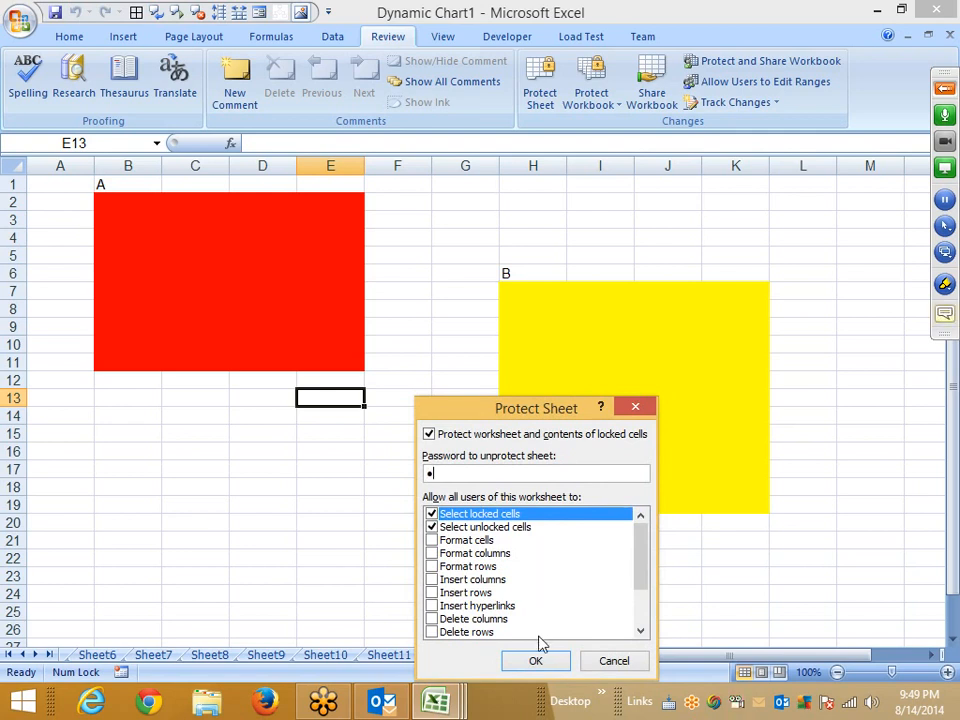
{"action": "left_click", "coordinate": [536, 661]}
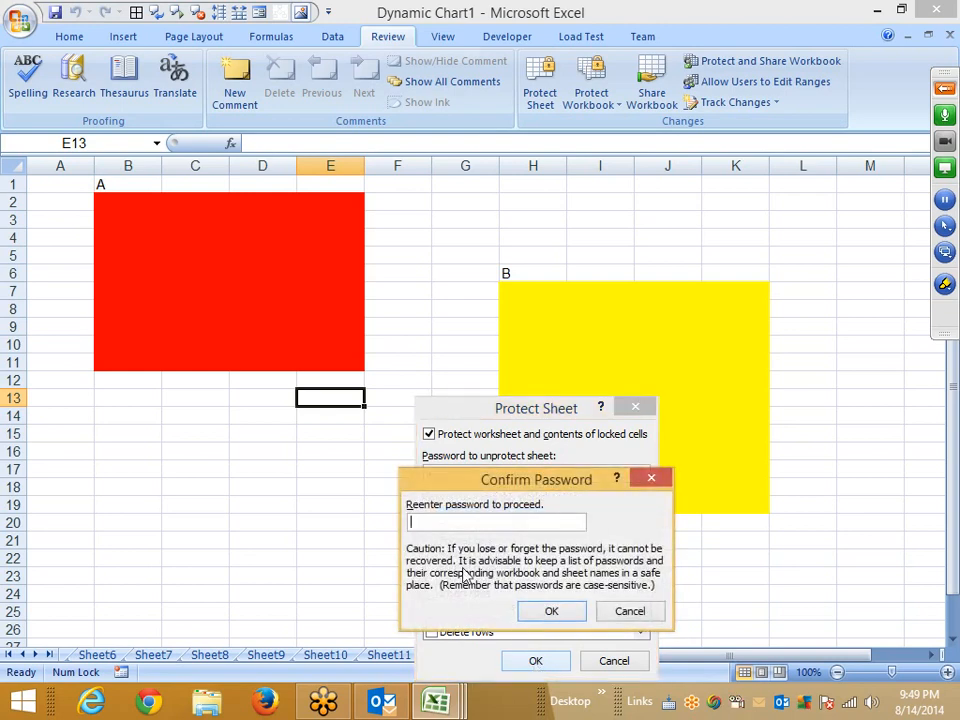
{"action": "type", "text": "•"}
{"action": "left_click", "coordinate": [546, 607]}
Unlock the red block range with its password, then enter frew in C6 and wer in C9.
{"action": "left_click", "coordinate": [146, 293]}
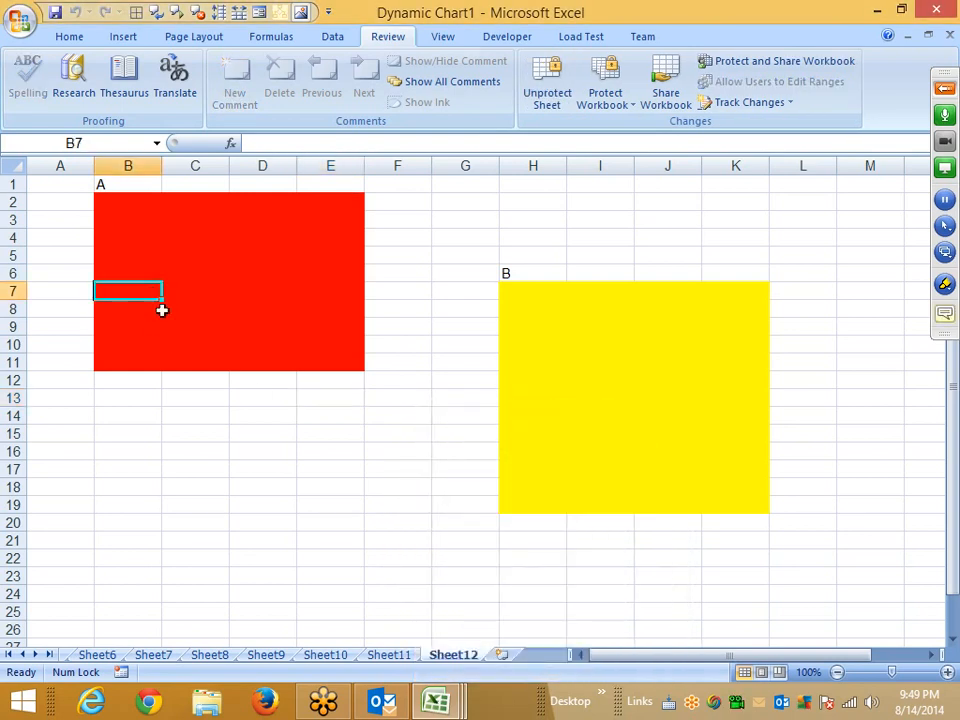
{"action": "key", "text": "a"}
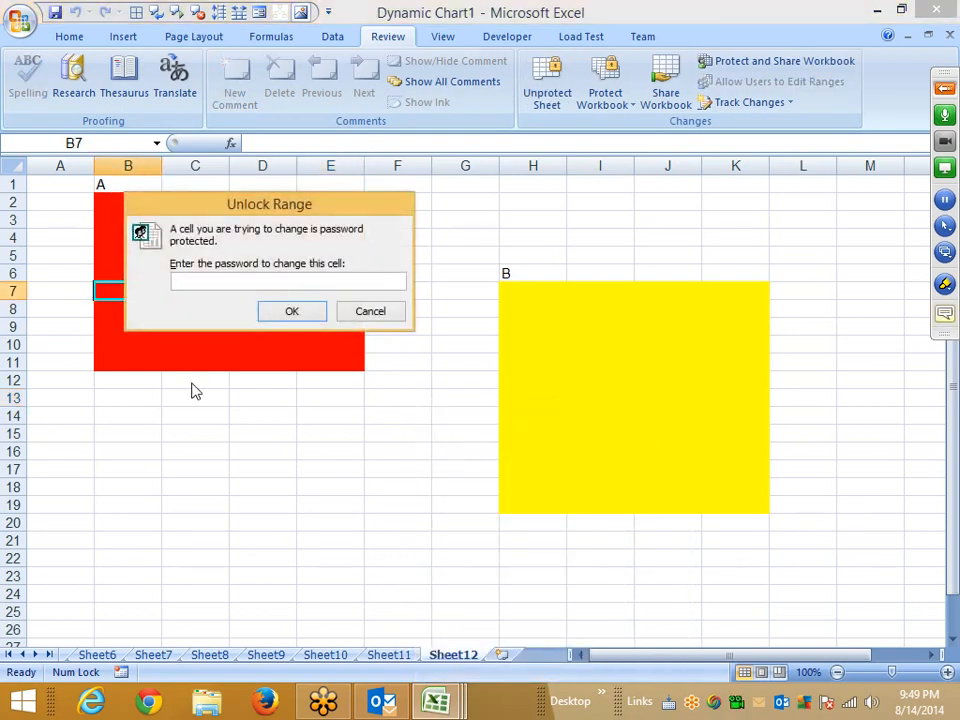
{"action": "left_click", "coordinate": [291, 311]}
{"action": "left_click", "coordinate": [210, 270]}
{"action": "type", "text": "frew"}
{"action": "left_click", "coordinate": [199, 328]}
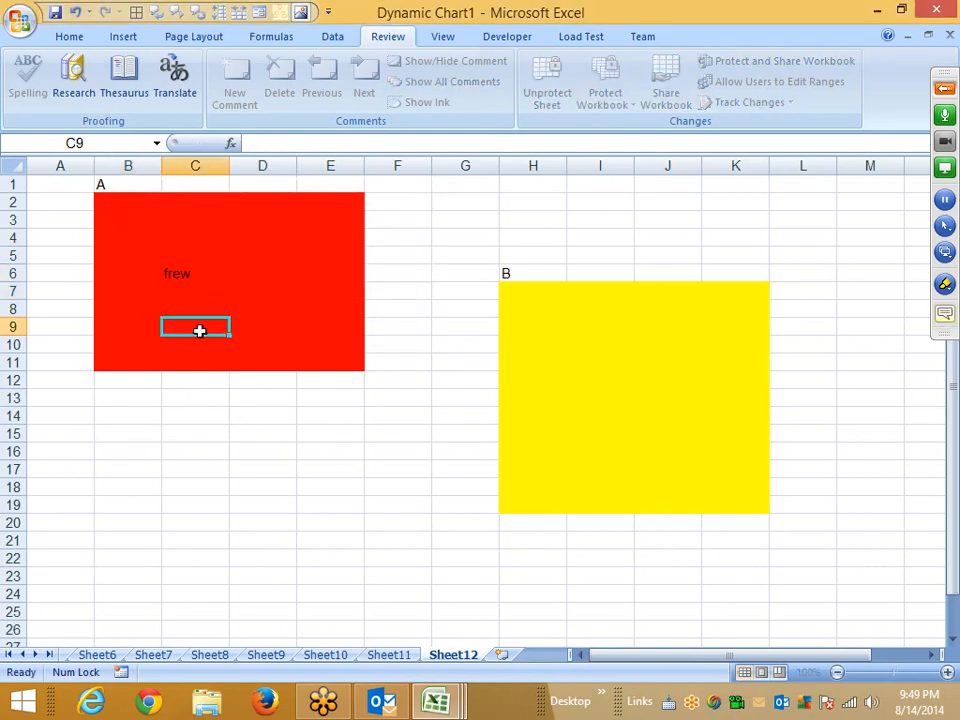
{"action": "type", "text": "wer"}
{"action": "left_click", "coordinate": [243, 325]}
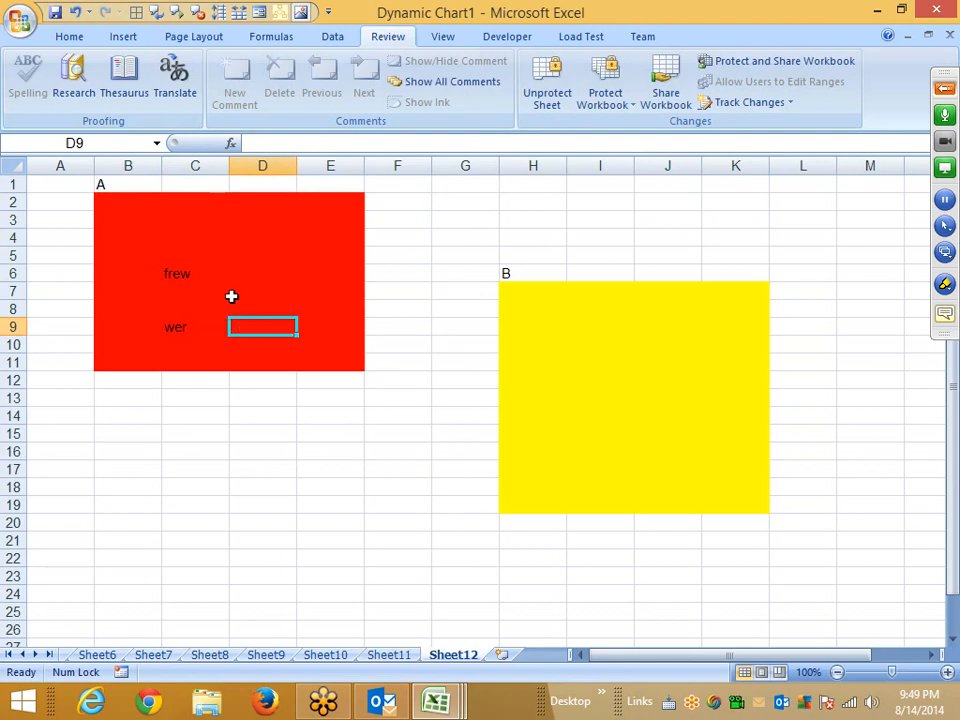
Delete the contents of C4:C10.
{"action": "left_click_drag", "start_coordinate": [190, 238], "coordinate": [186, 343]}
{"action": "key", "text": "Delete"}
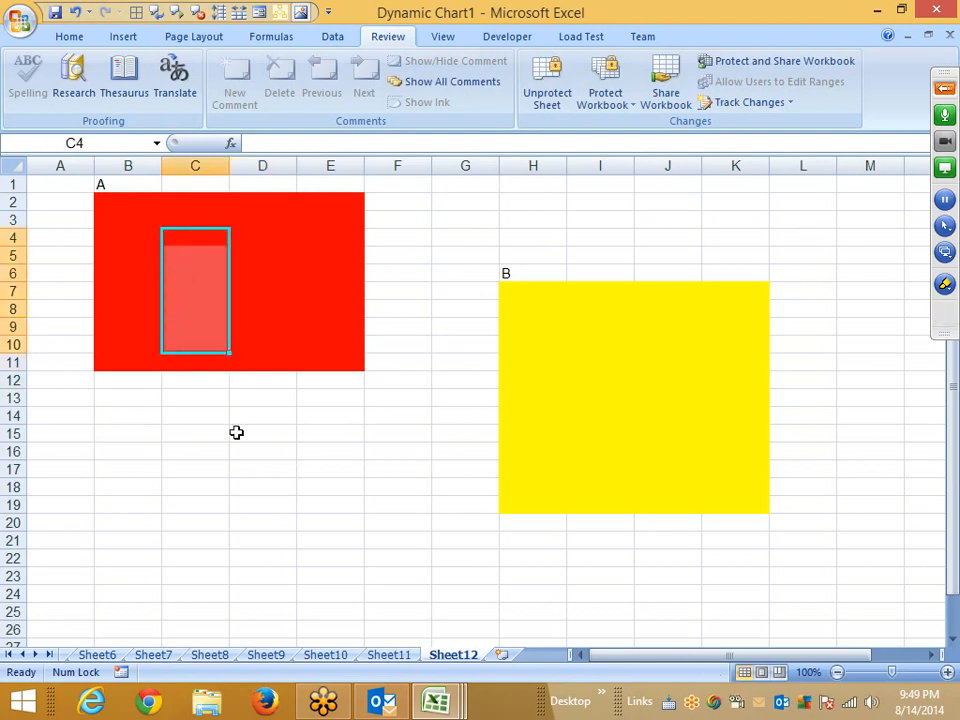
Unprotect Sheet12 by entering its password.
{"action": "right_click", "coordinate": [452, 656]}
{"action": "left_click", "coordinate": [500, 557]}
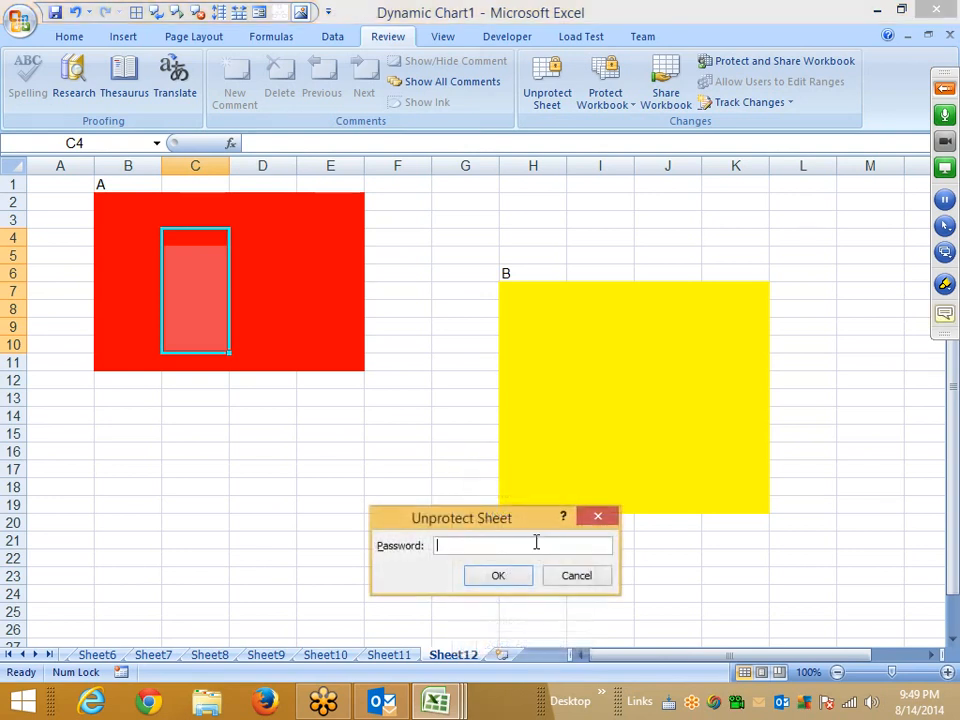
{"action": "left_click", "coordinate": [497, 576]}
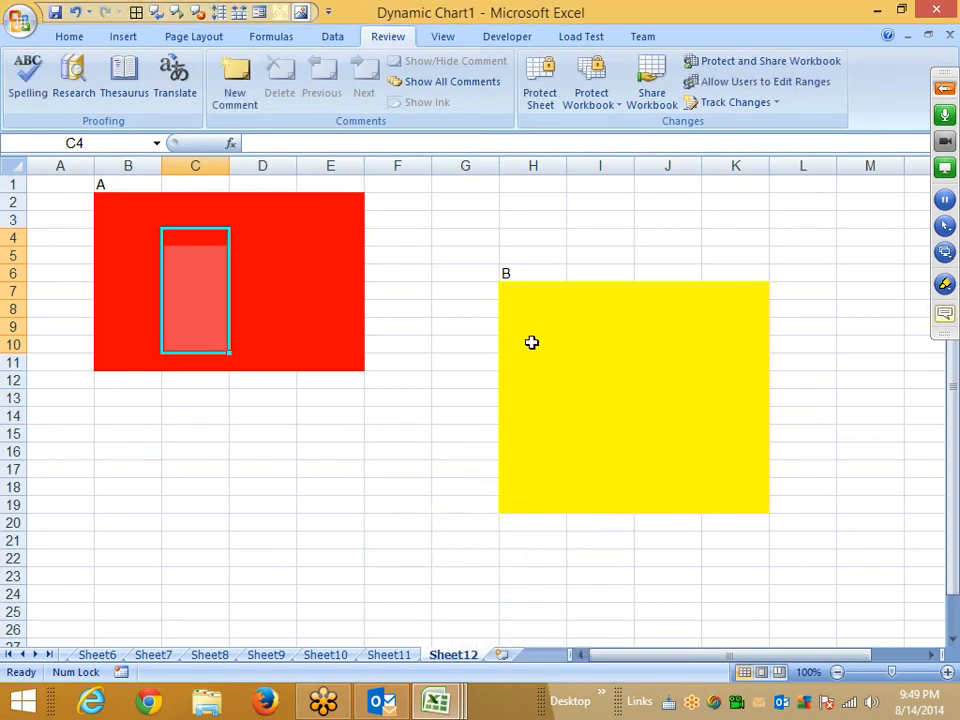
Add a new editable range for the yellow block H7:K19 with a range password, confirming the password.
{"action": "left_click", "coordinate": [515, 292]}
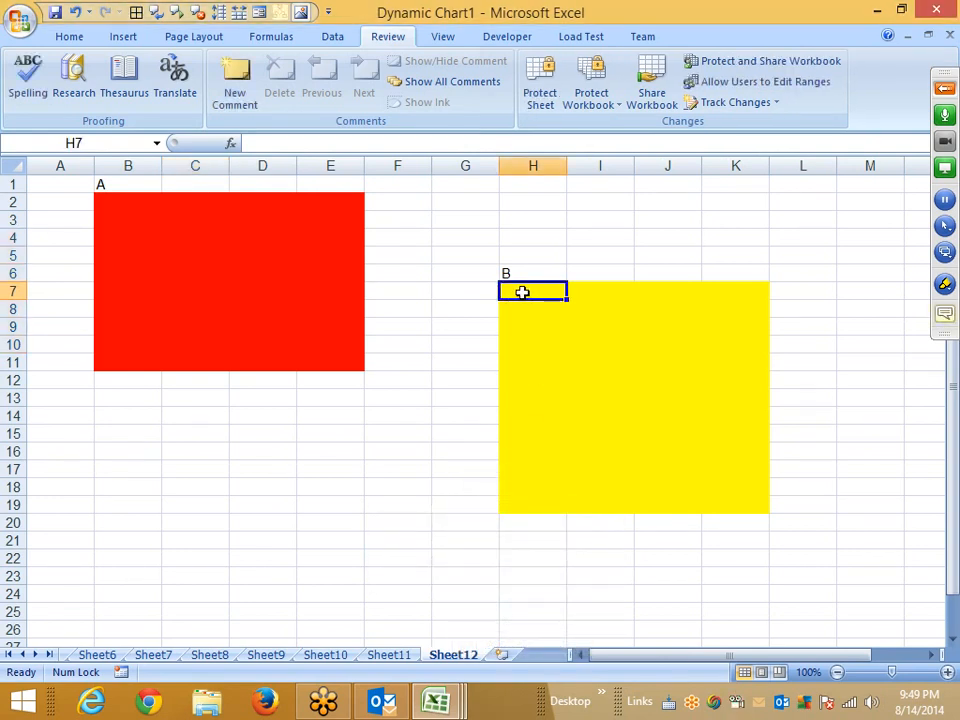
{"action": "left_click_drag", "start_coordinate": [523, 293], "coordinate": [730, 492]}
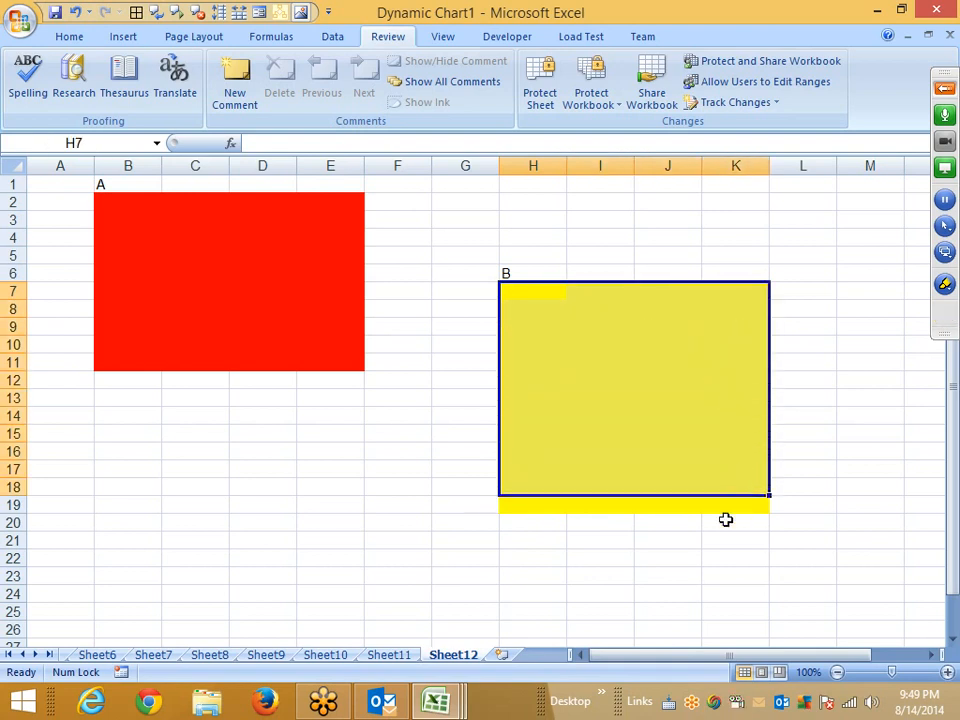
{"action": "right_click", "coordinate": [453, 655]}
{"action": "left_click", "coordinate": [506, 289]}
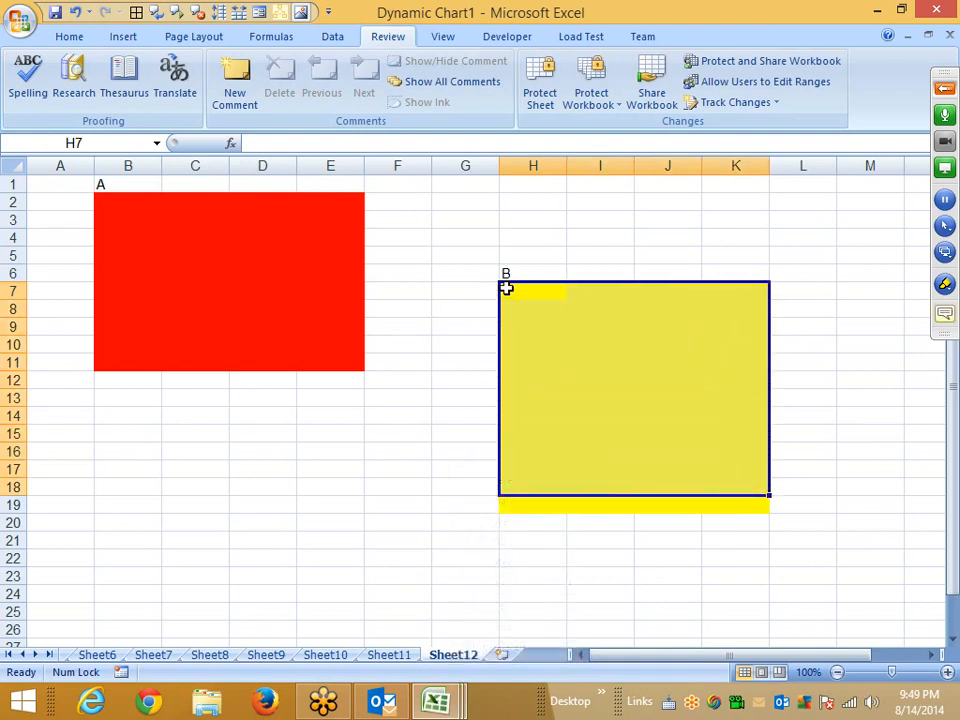
{"action": "left_click_drag", "start_coordinate": [506, 289], "coordinate": [751, 504]}
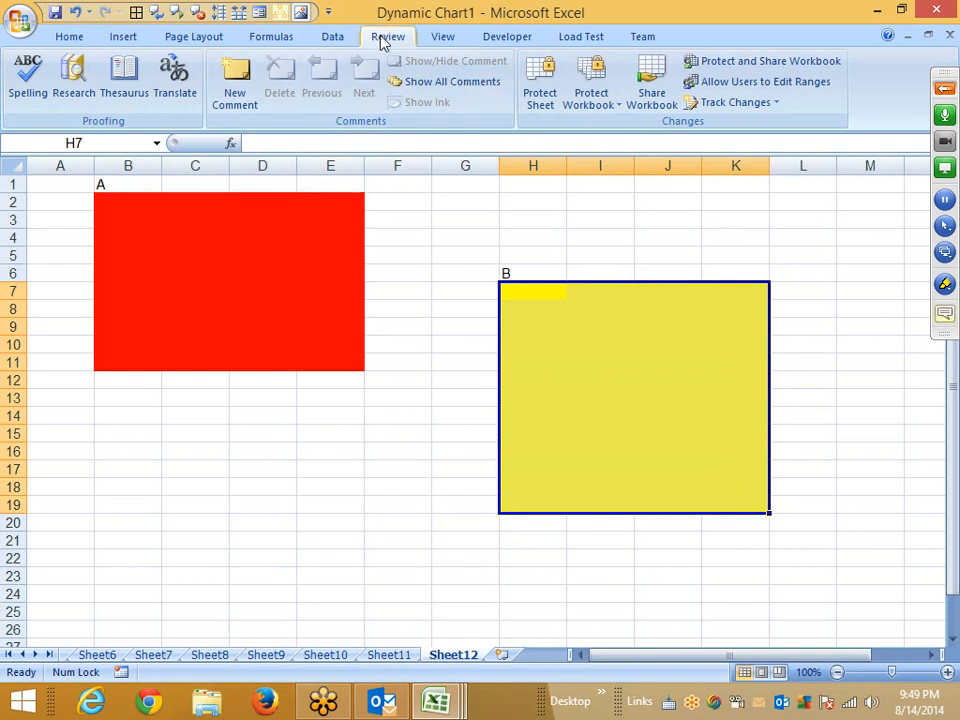
{"action": "left_click", "coordinate": [737, 90]}
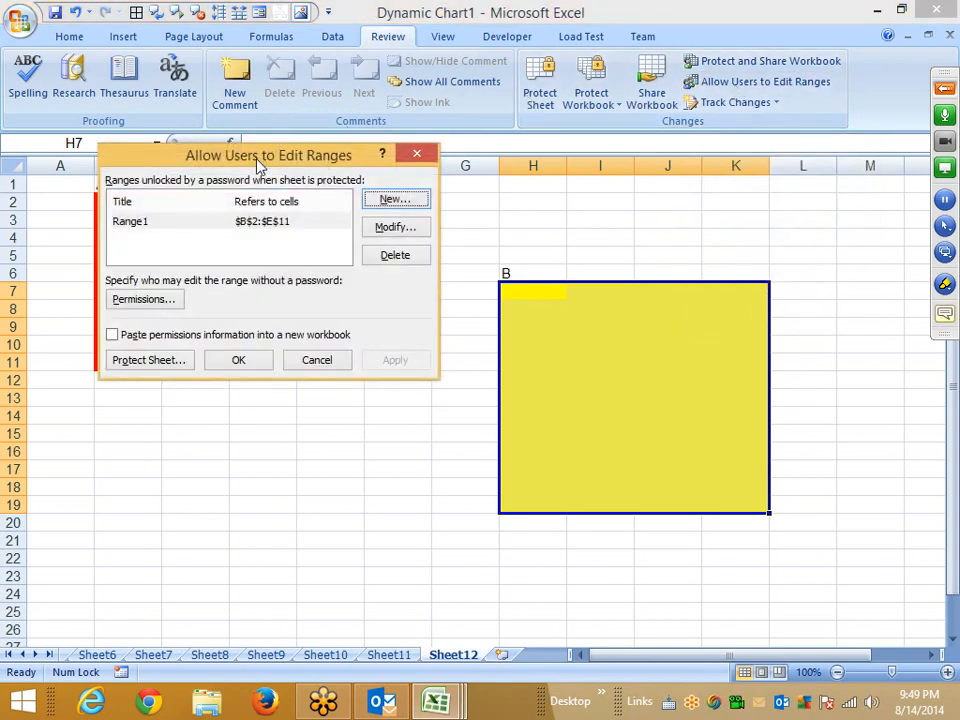
{"action": "left_click_drag", "start_coordinate": [257, 160], "coordinate": [488, 88]}
{"action": "left_click", "coordinate": [379, 147]}
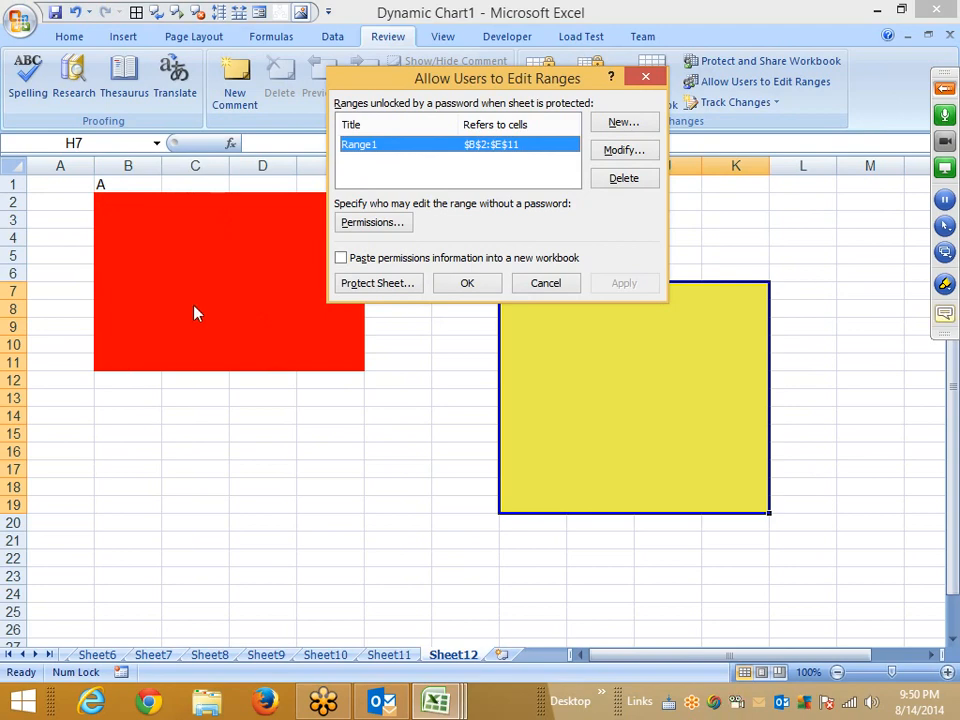
{"action": "left_click", "coordinate": [620, 124]}
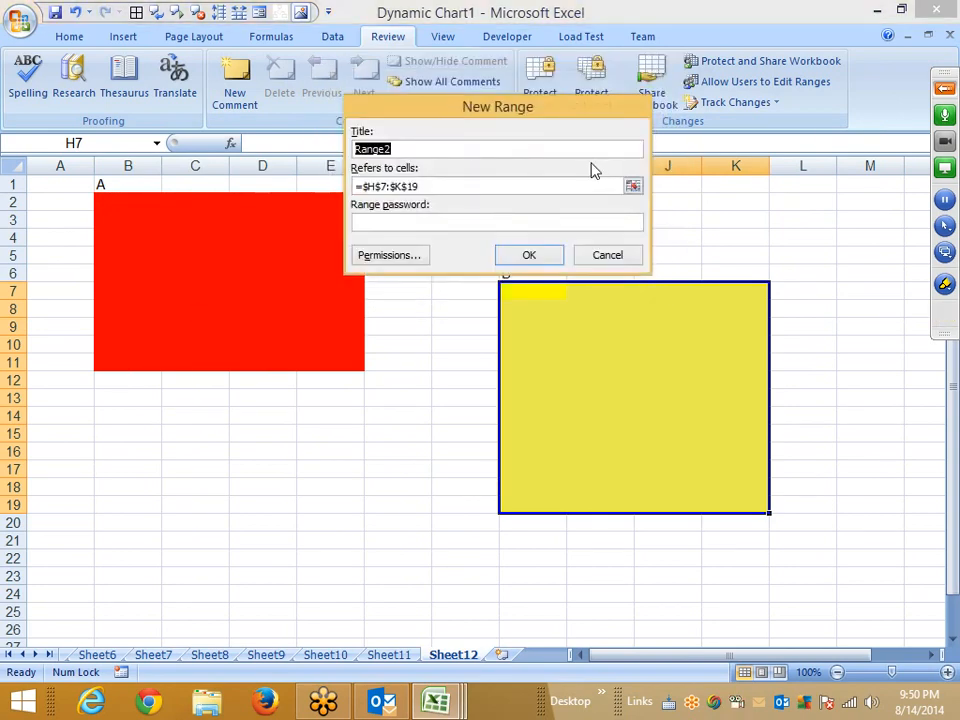
{"action": "left_click", "coordinate": [403, 224]}
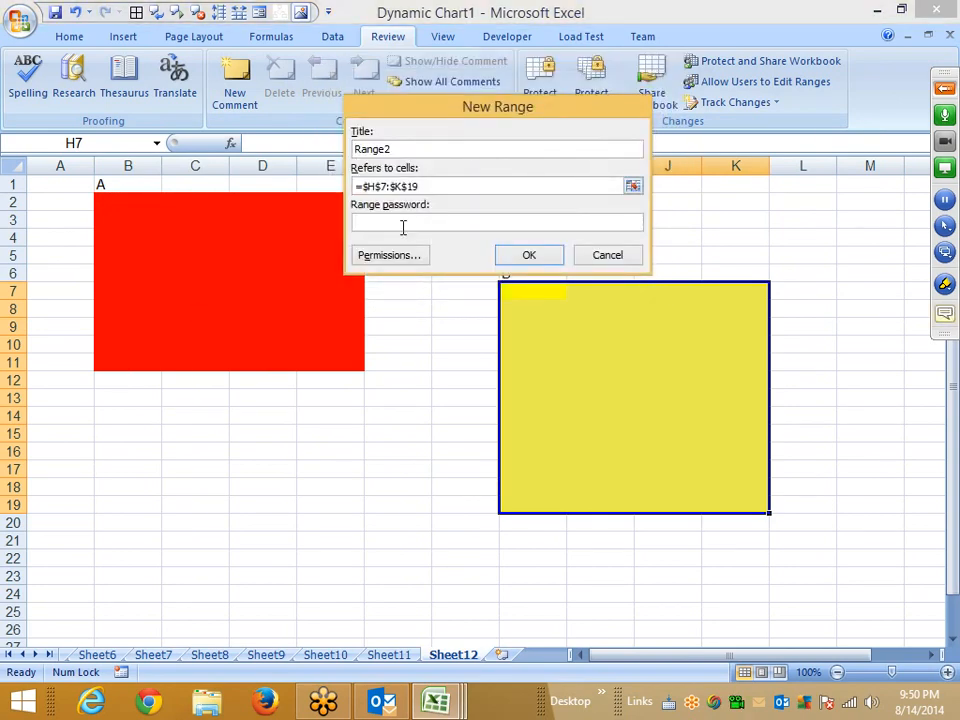
{"action": "type", "text": "12"}
{"action": "left_click", "coordinate": [529, 257]}
{"action": "type", "text": "1"}
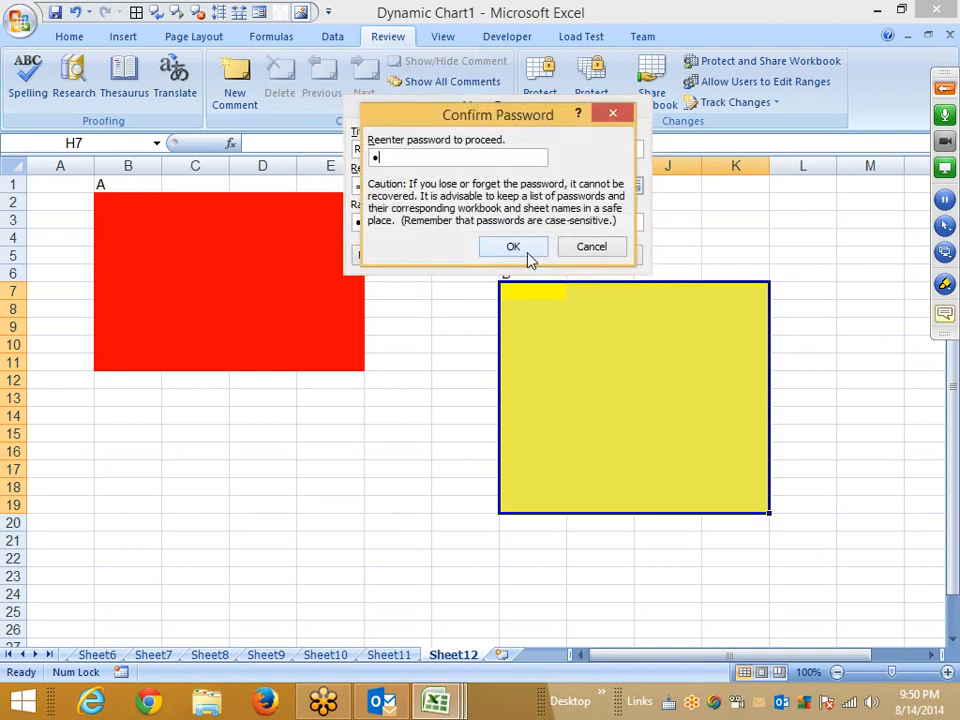
{"action": "type", "text": "2"}
{"action": "left_click", "coordinate": [512, 247]}
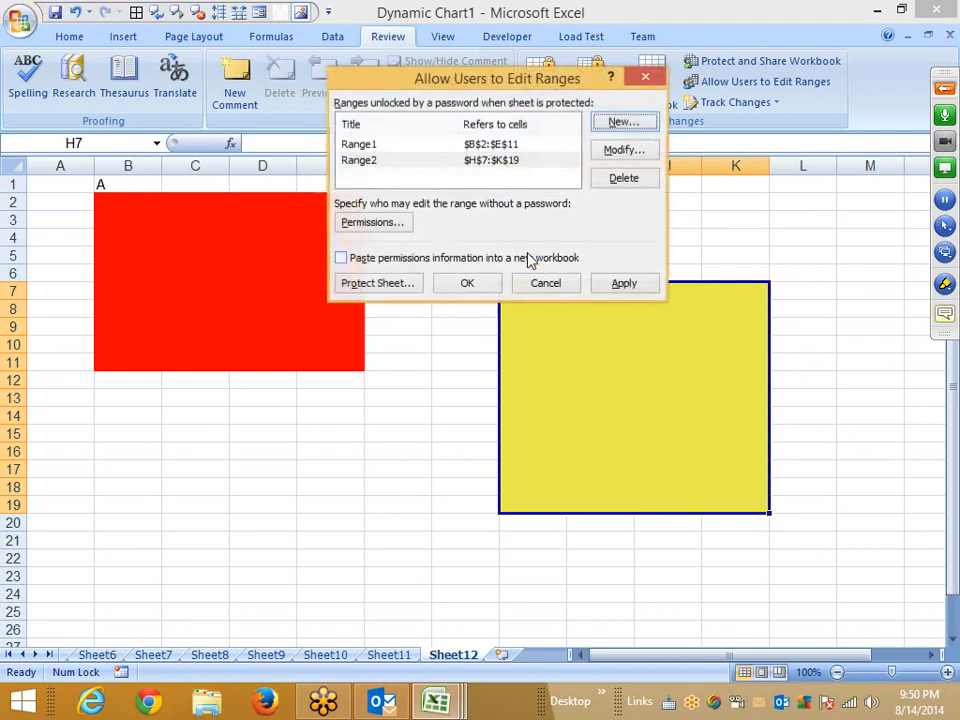
Select each listed editable range in turn and close the Allow Users to Edit Ranges dialog.
{"action": "left_click", "coordinate": [353, 144]}
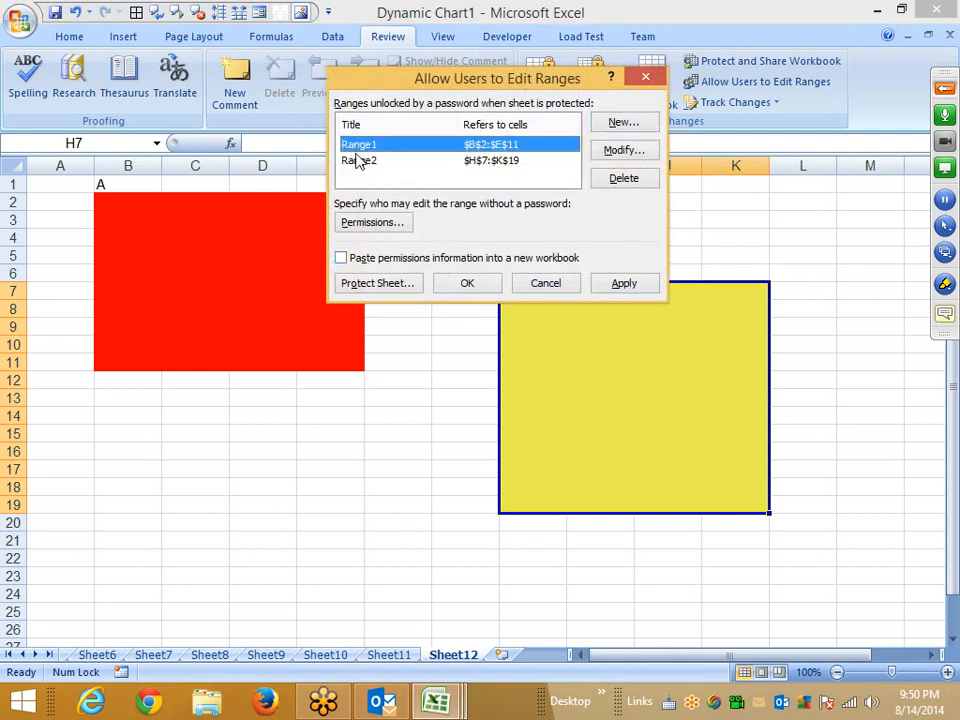
{"action": "left_click", "coordinate": [358, 161]}
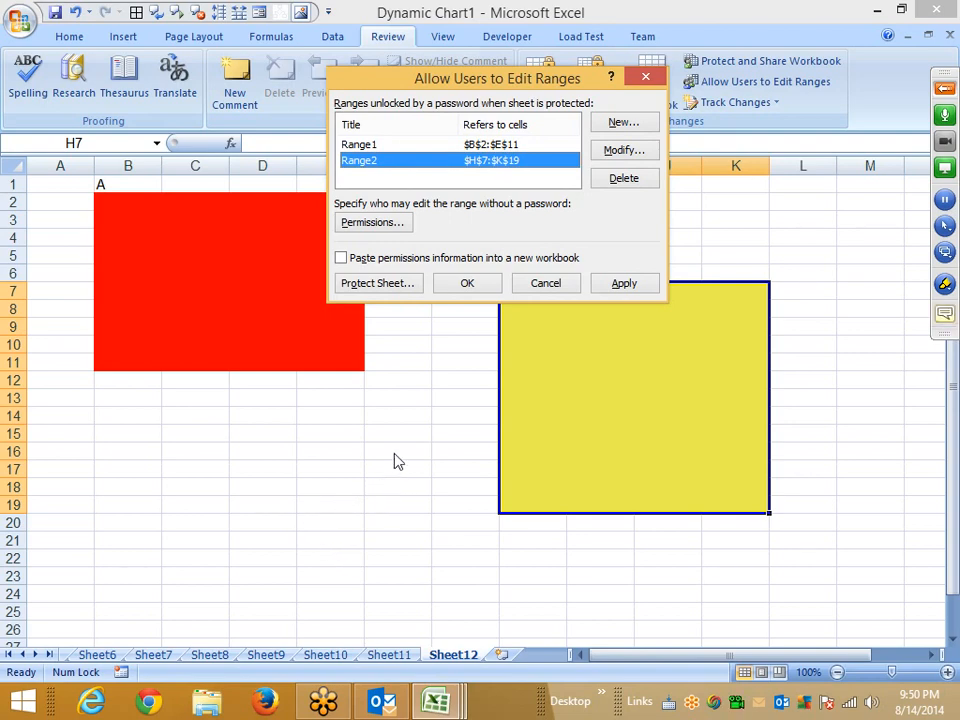
{"action": "left_click", "coordinate": [466, 284]}
Protect Sheet12 without a password, keeping the default allowed actions.
{"action": "left_click", "coordinate": [397, 398]}
{"action": "left_click", "coordinate": [311, 304]}
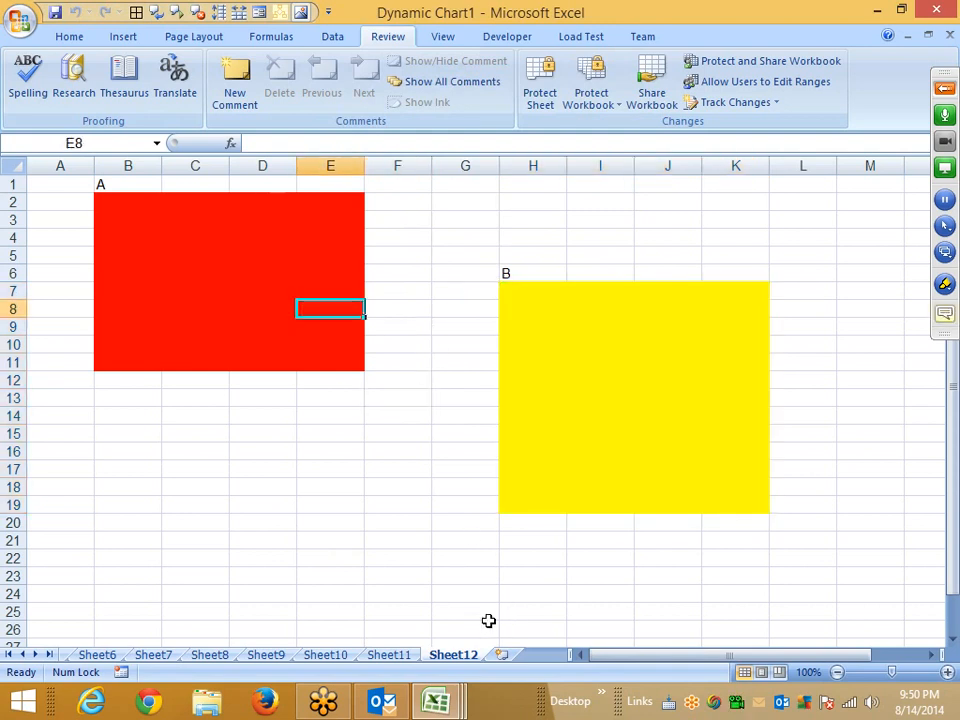
{"action": "right_click", "coordinate": [467, 655]}
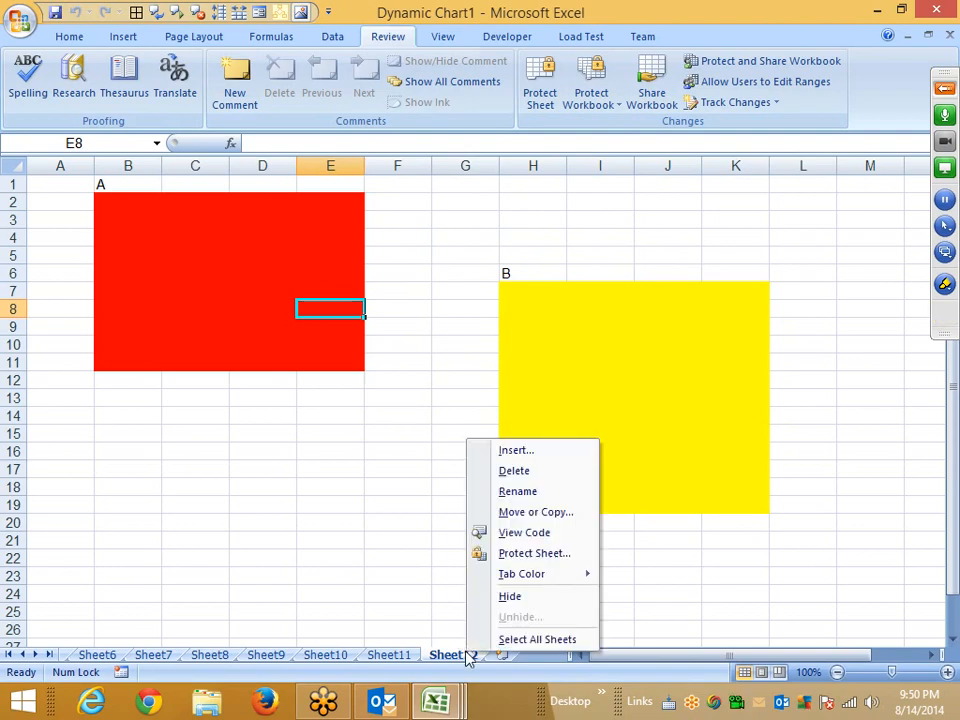
{"action": "left_click", "coordinate": [527, 558]}
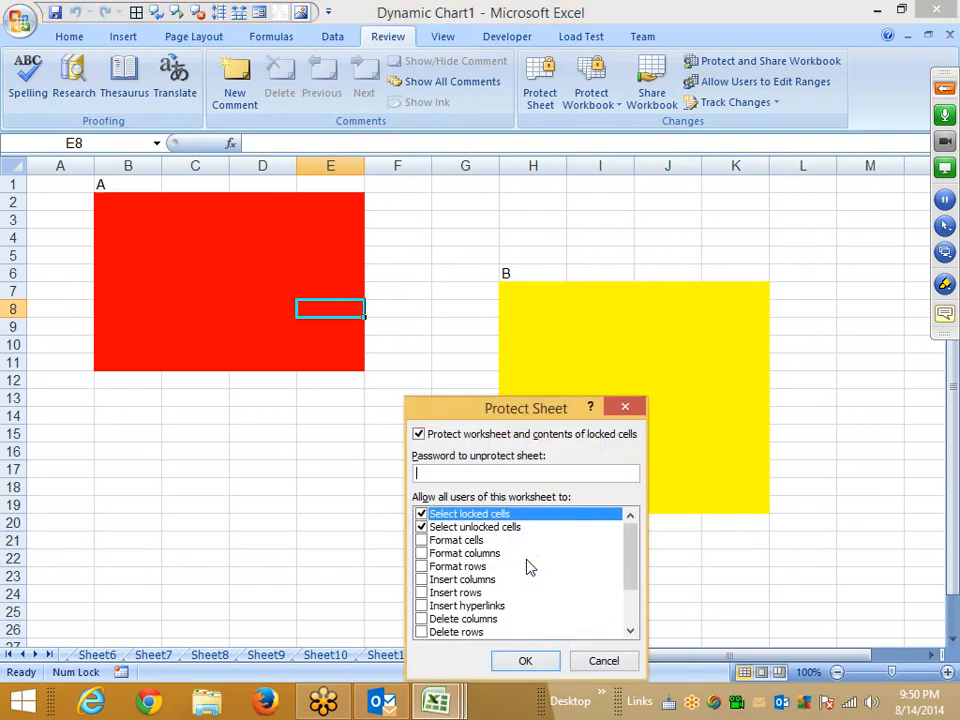
{"action": "left_click", "coordinate": [527, 662]}
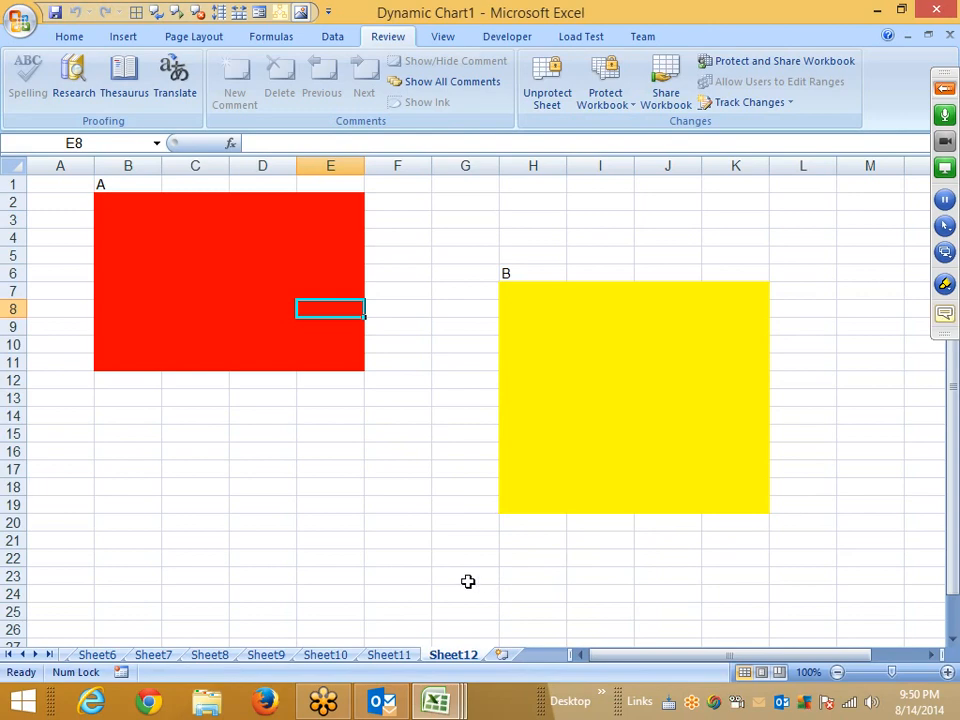
Try to edit D21 outside the editable ranges and dismiss the warning.
{"action": "double_click", "coordinate": [291, 538]}
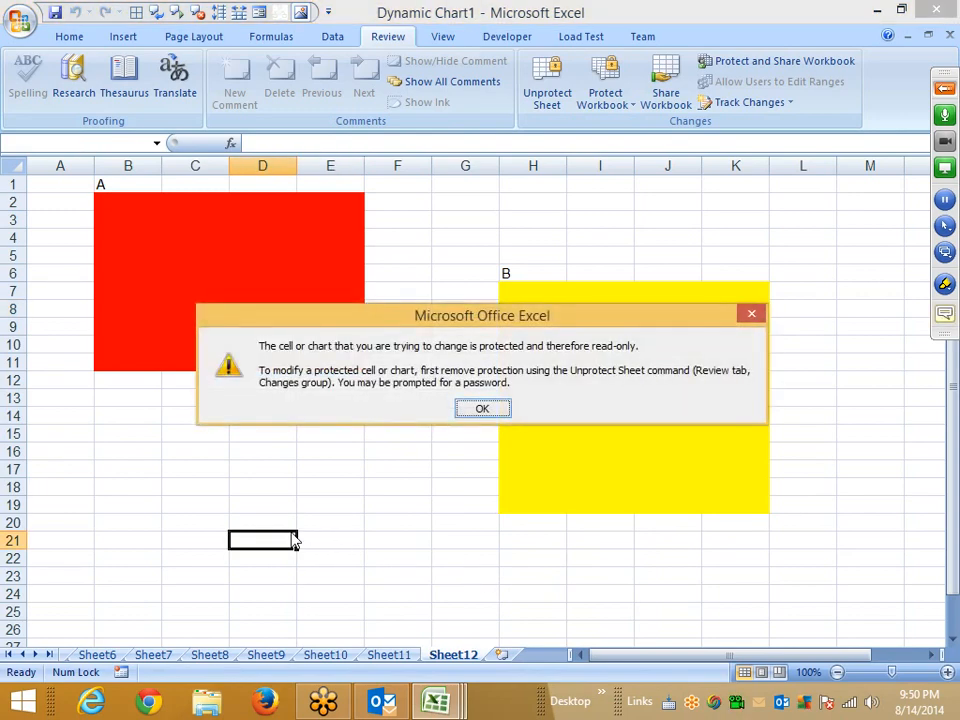
{"action": "key", "text": "Return"}
Unlock the red block range with its password, then enter wr in D4, wer in D7 and r in C8.
{"action": "left_click", "coordinate": [130, 273]}
{"action": "double_click", "coordinate": [130, 273]}
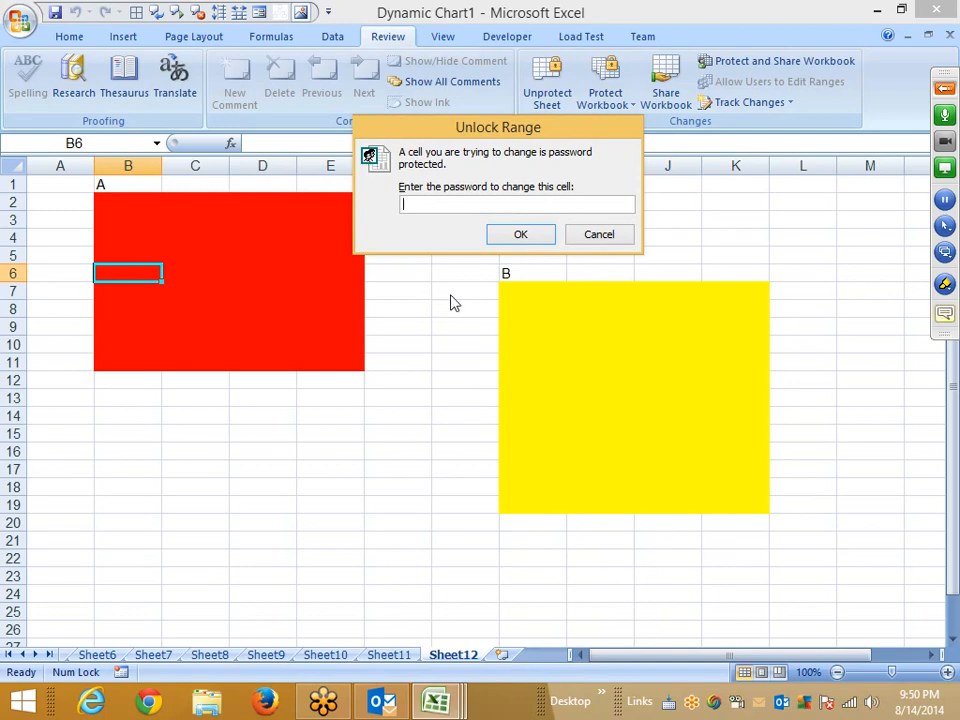
{"action": "type", "text": "1"}
{"action": "left_click", "coordinate": [516, 240]}
{"action": "left_click", "coordinate": [267, 232]}
{"action": "type", "text": "wr"}
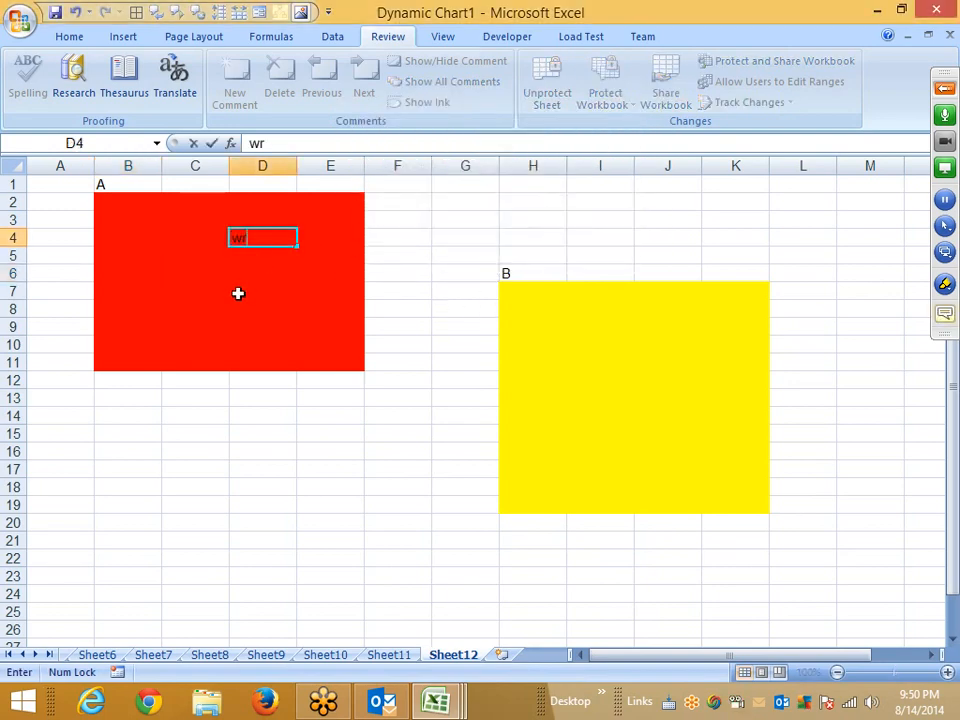
{"action": "left_click", "coordinate": [238, 294]}
{"action": "type", "text": "wer"}
{"action": "left_click", "coordinate": [226, 304]}
{"action": "type", "text": "r"}
{"action": "left_click", "coordinate": [131, 259]}
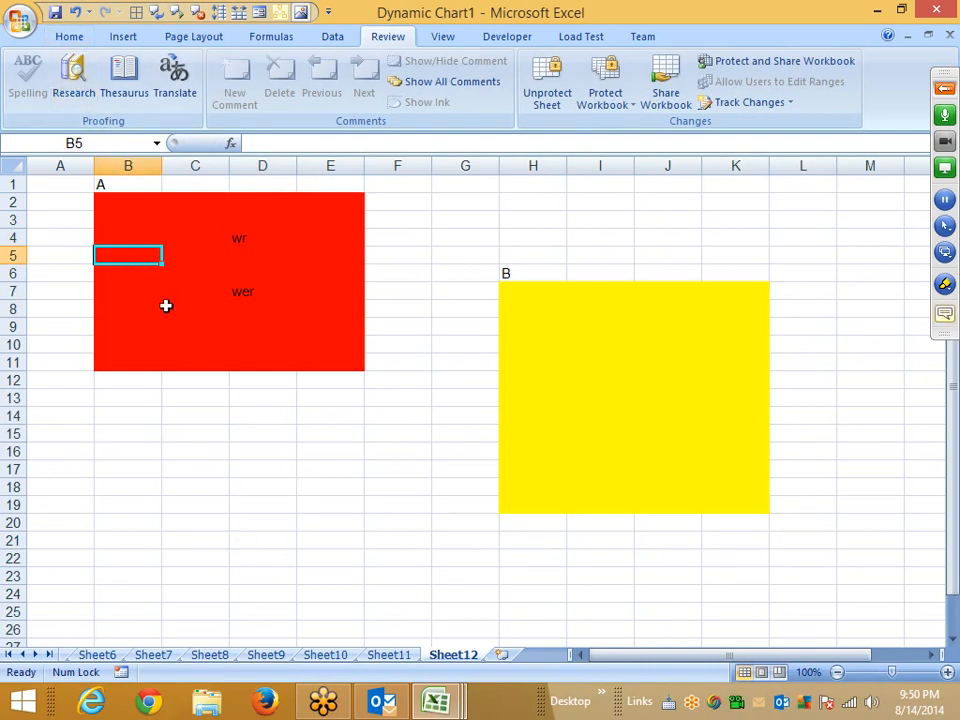
Try to unlock the yellow block range from I12 with a wrong password and dismiss the error.
{"action": "double_click", "coordinate": [570, 378]}
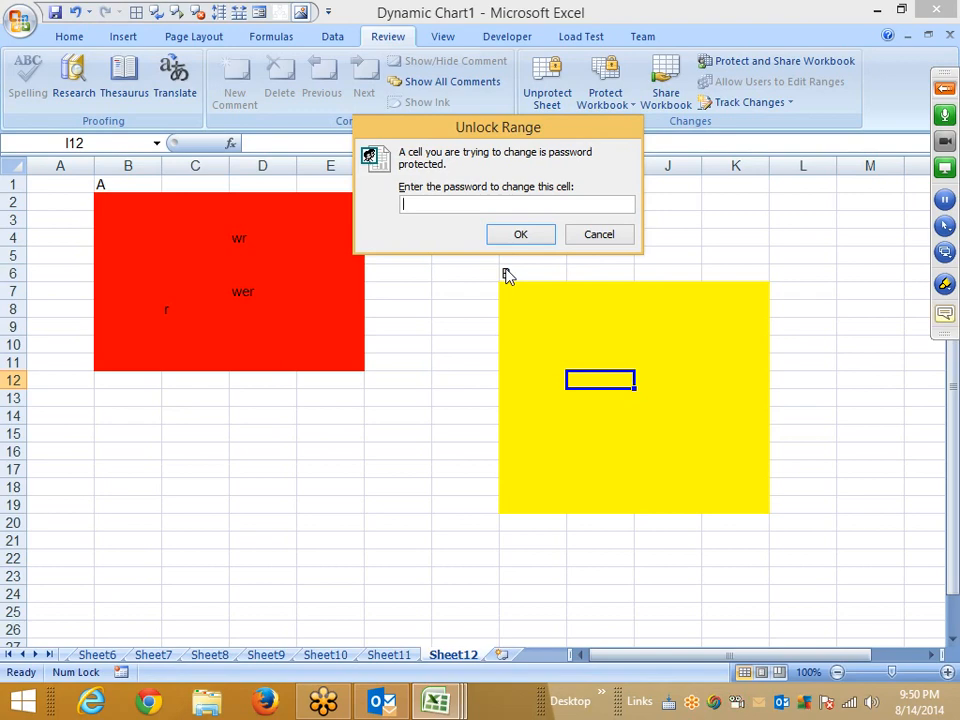
{"action": "type", "text": "a"}
{"action": "left_click", "coordinate": [512, 238]}
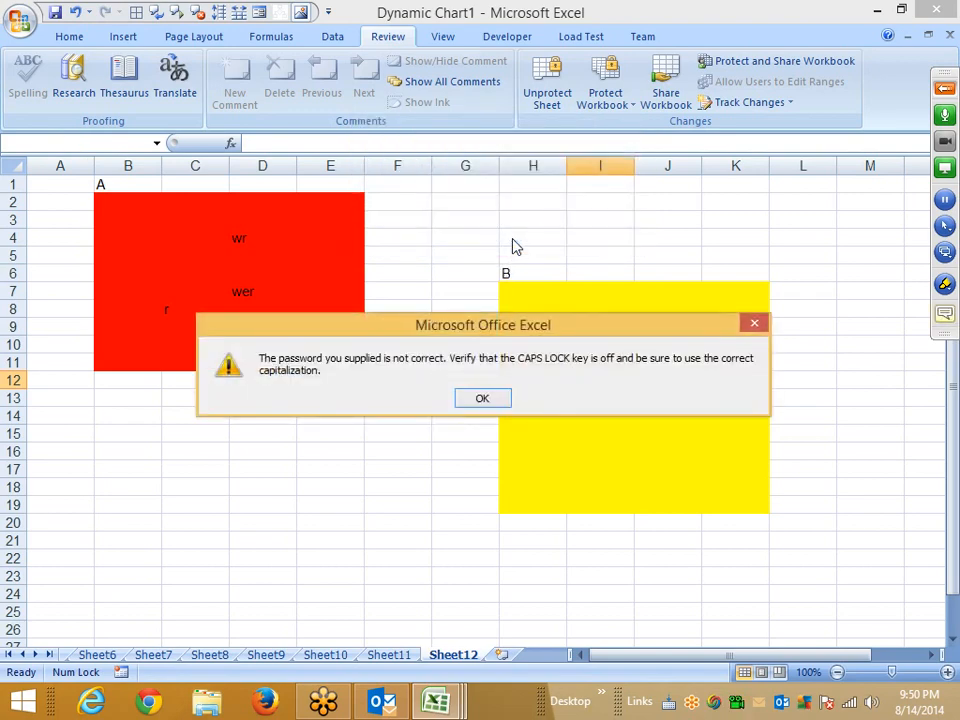
{"action": "left_click", "coordinate": [488, 398]}
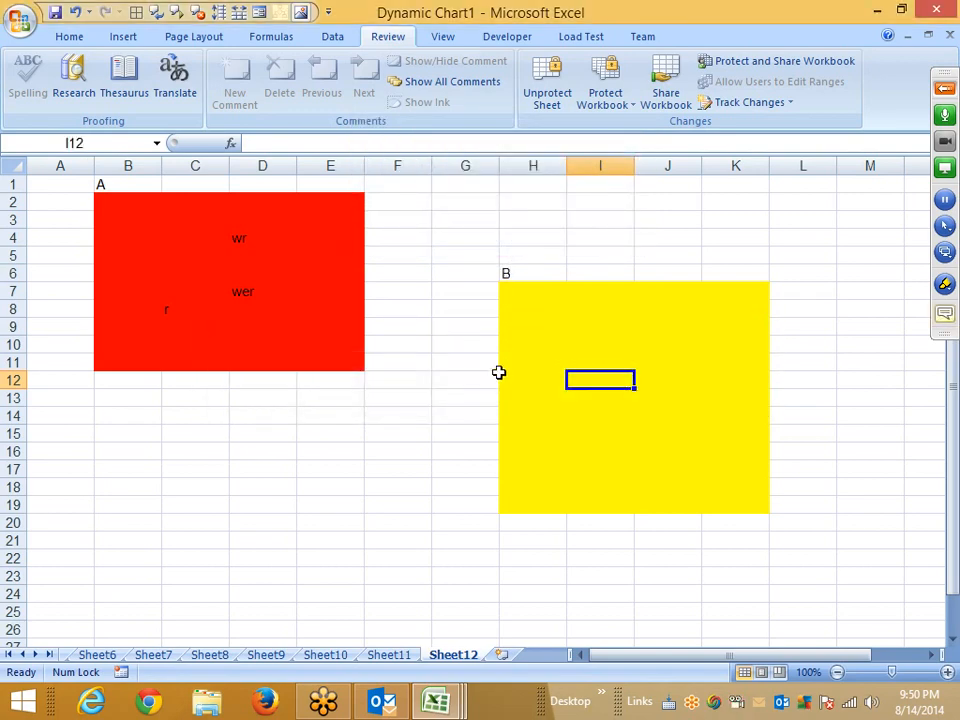
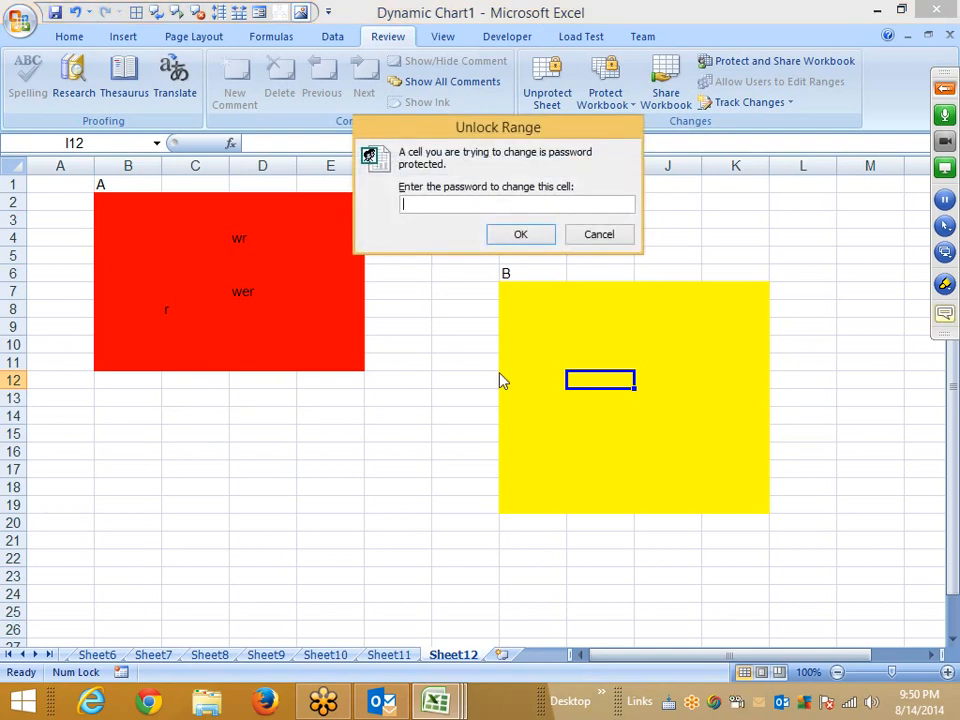
Unlock the yellow block range with its password, then enter we in I8, er in H11 and wer in H13.
{"action": "type", "text": "aa"}
{"action": "left_click", "coordinate": [524, 238]}
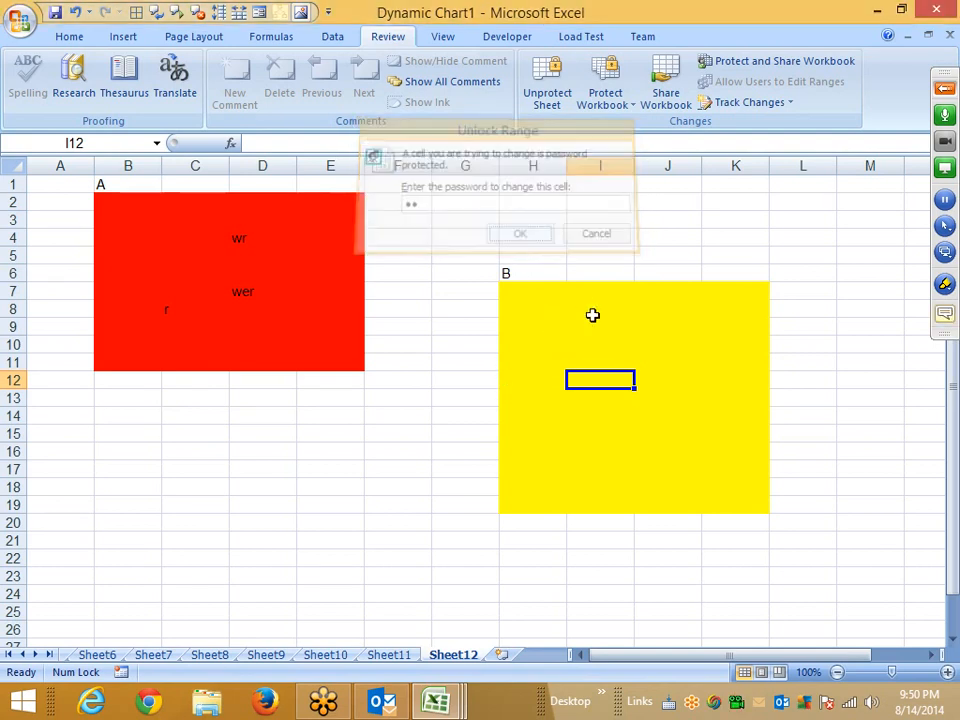
{"action": "left_click", "coordinate": [593, 315]}
{"action": "type", "text": "we"}
{"action": "left_click", "coordinate": [540, 362]}
{"action": "type", "text": "er"}
{"action": "left_click", "coordinate": [540, 398]}
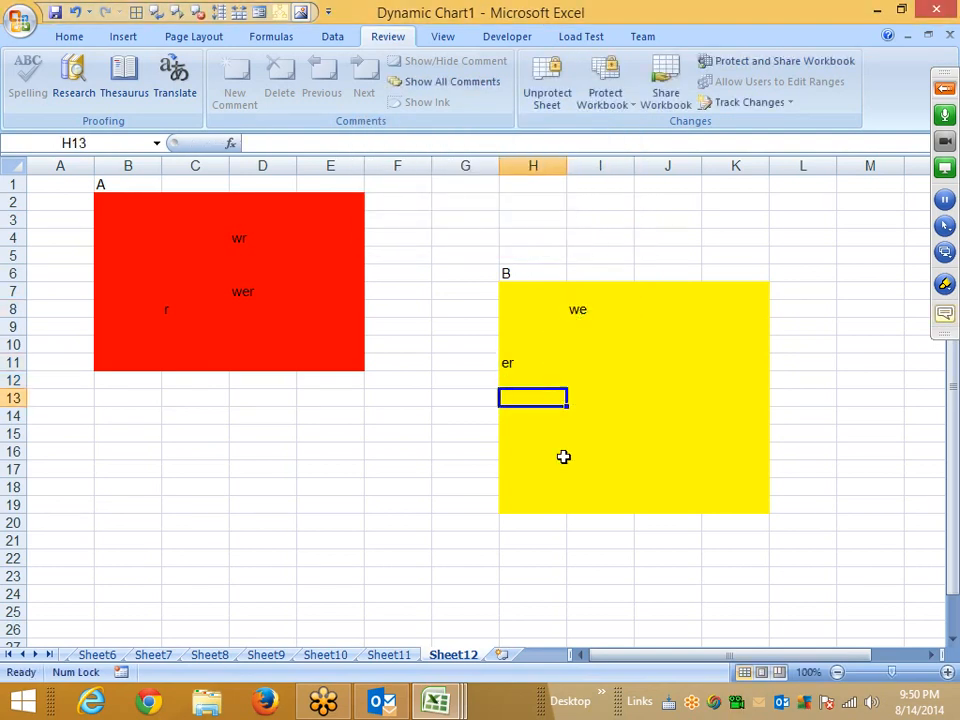
{"action": "type", "text": "wer"}
{"action": "left_click", "coordinate": [544, 490]}
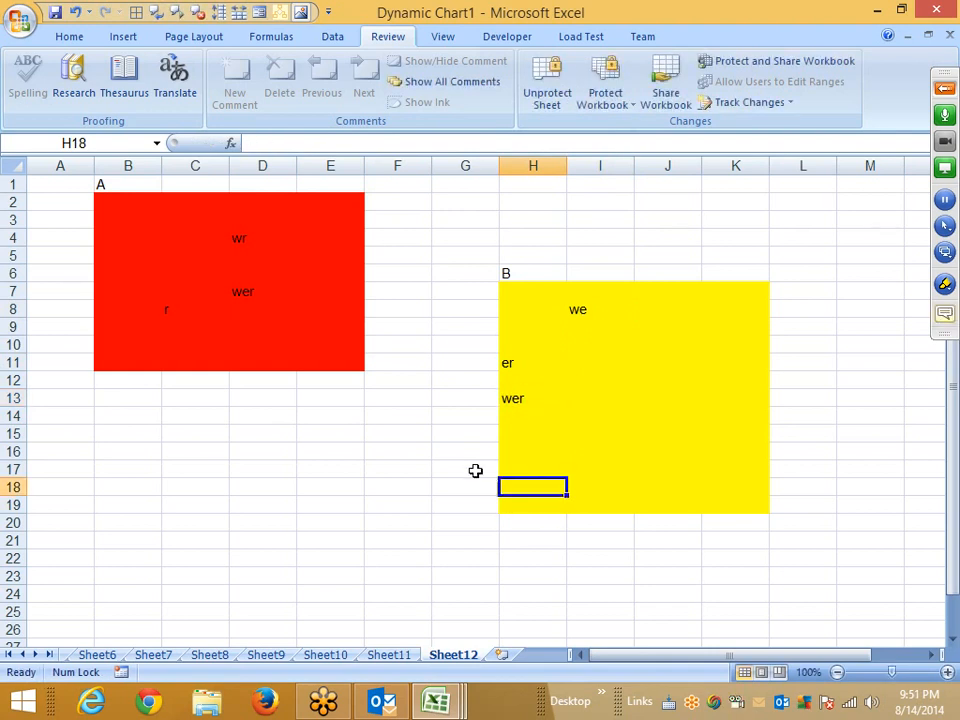
Switch to Sheet11.
{"action": "left_click", "coordinate": [168, 220]}
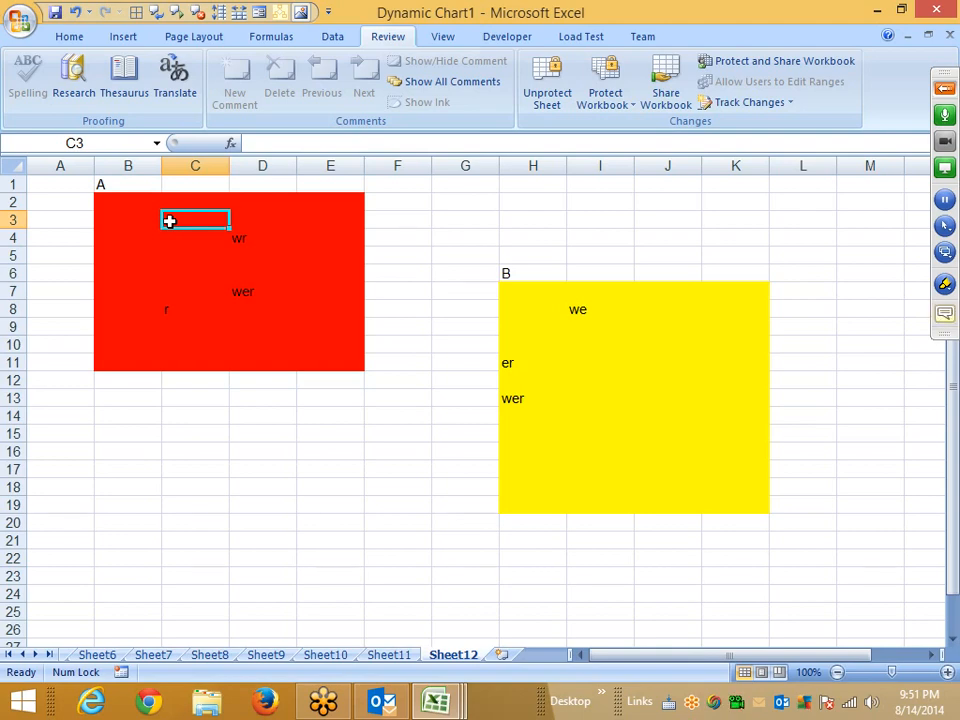
{"action": "left_click", "coordinate": [943, 90]}
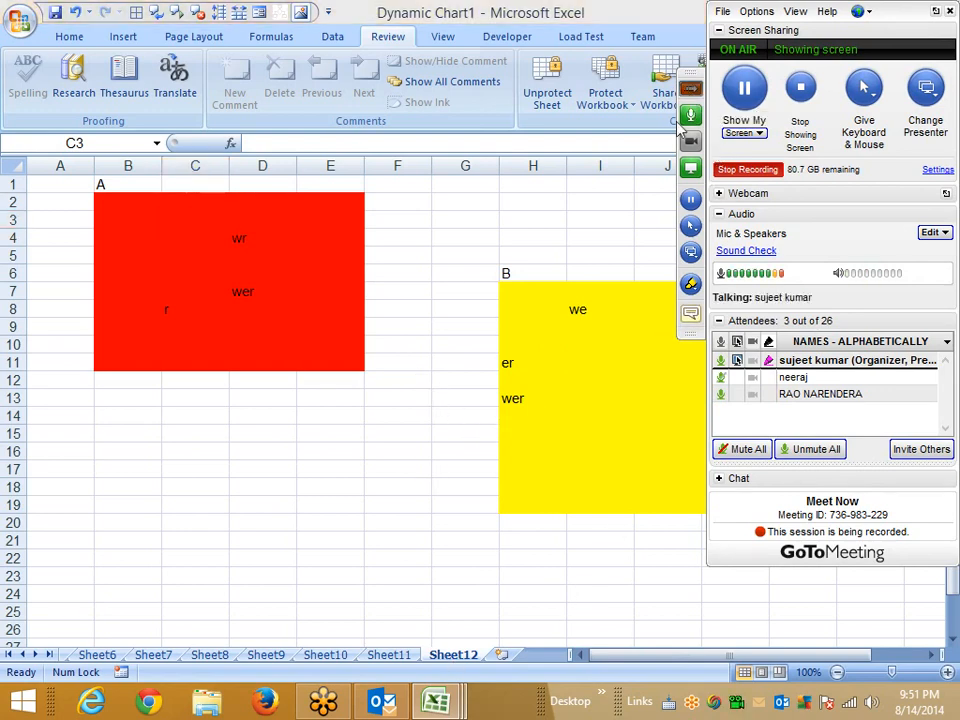
{"action": "left_click", "coordinate": [691, 89]}
{"action": "left_click_drag", "start_coordinate": [398, 218], "coordinate": [449, 398]}
{"action": "right_click", "coordinate": [401, 657]}
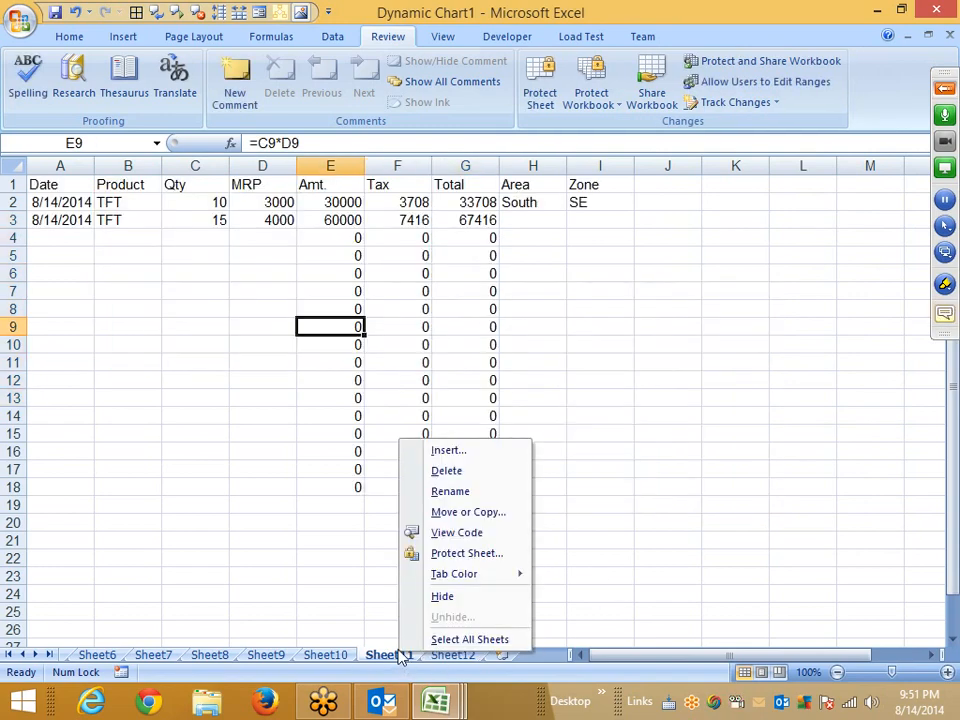
{"action": "left_click", "coordinate": [354, 559]}
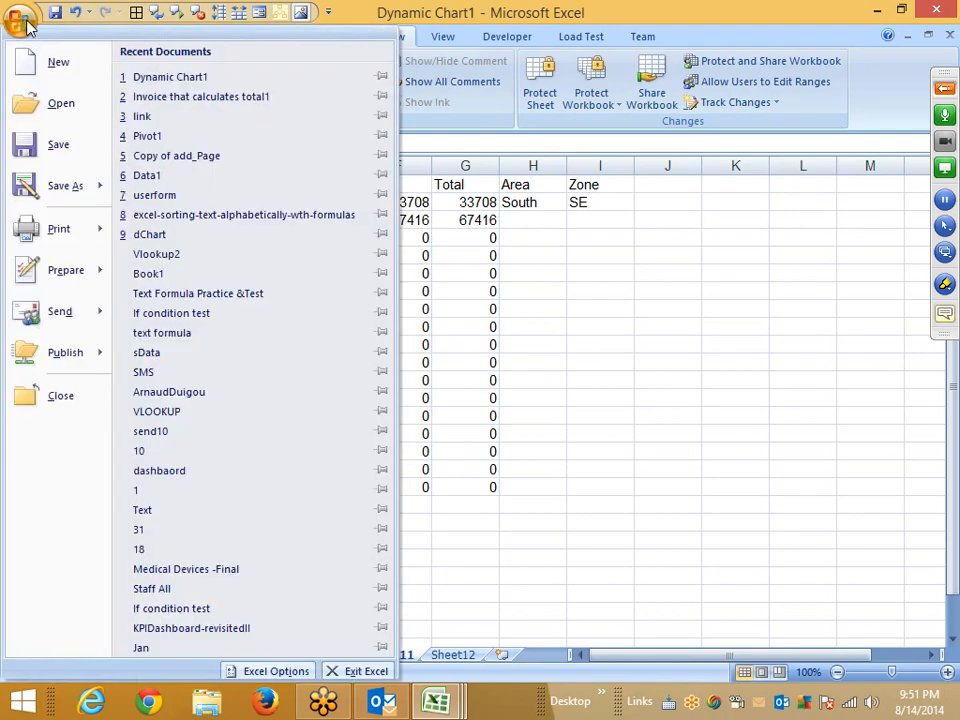
Open the Save As General Options for open and modify passwords, then cancel both dialogs.
{"action": "left_click", "coordinate": [58, 195]}
{"action": "left_click_drag", "start_coordinate": [197, 33], "coordinate": [427, 84]}
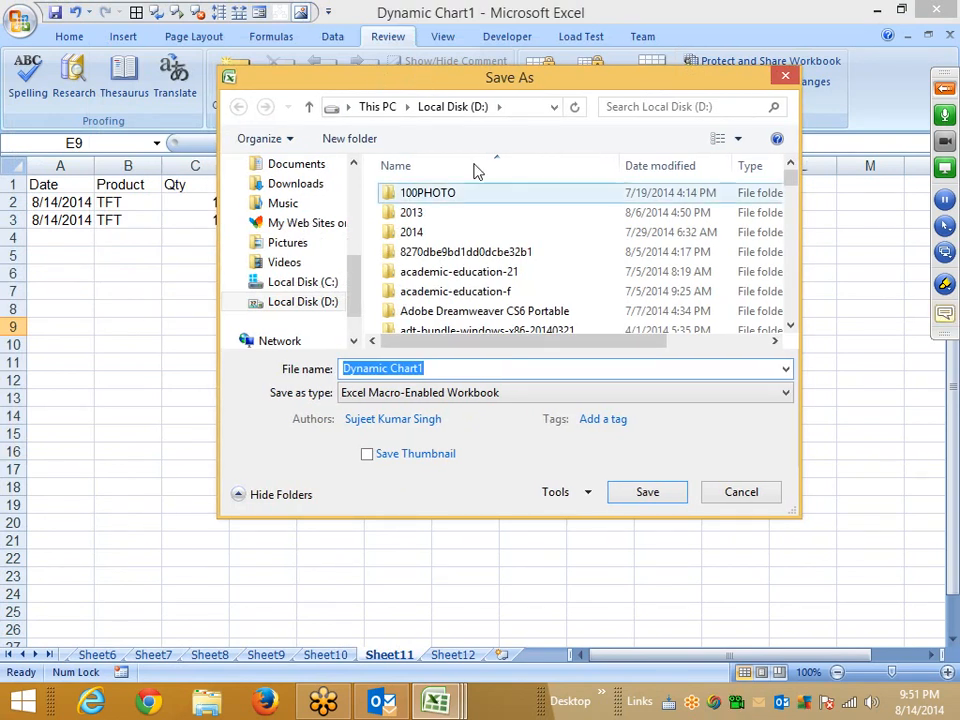
{"action": "left_click", "coordinate": [585, 492]}
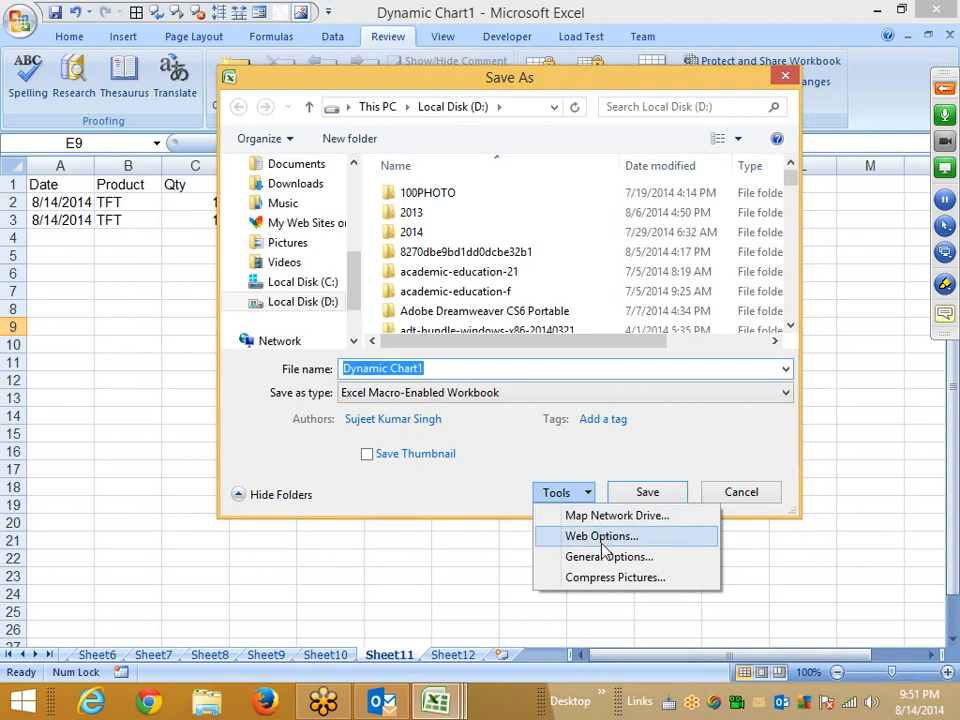
{"action": "left_click", "coordinate": [604, 558]}
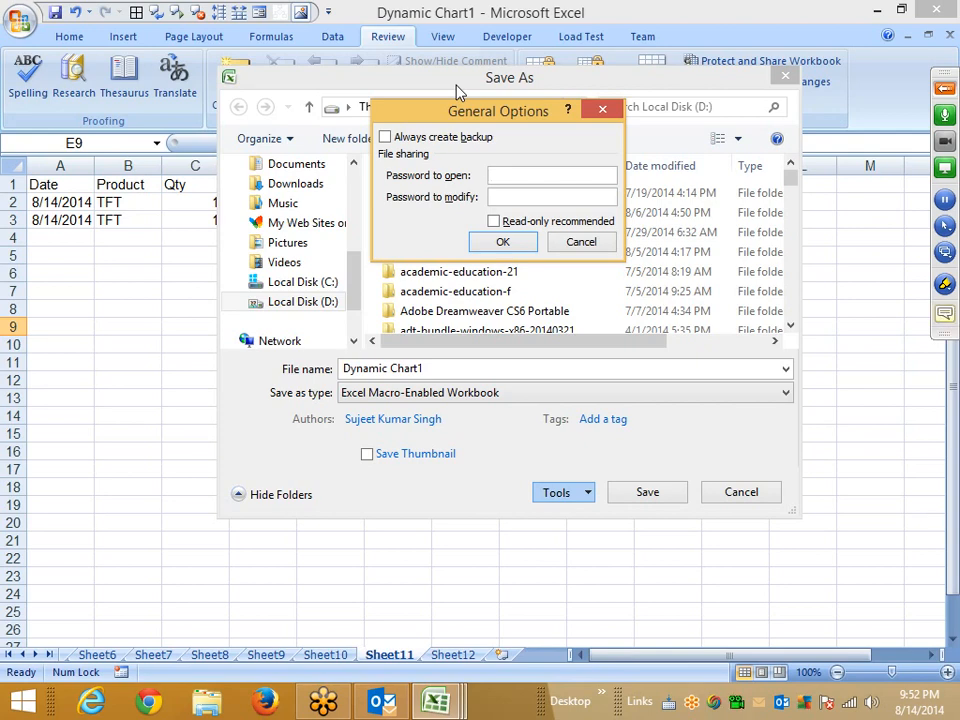
{"action": "left_click", "coordinate": [570, 243]}
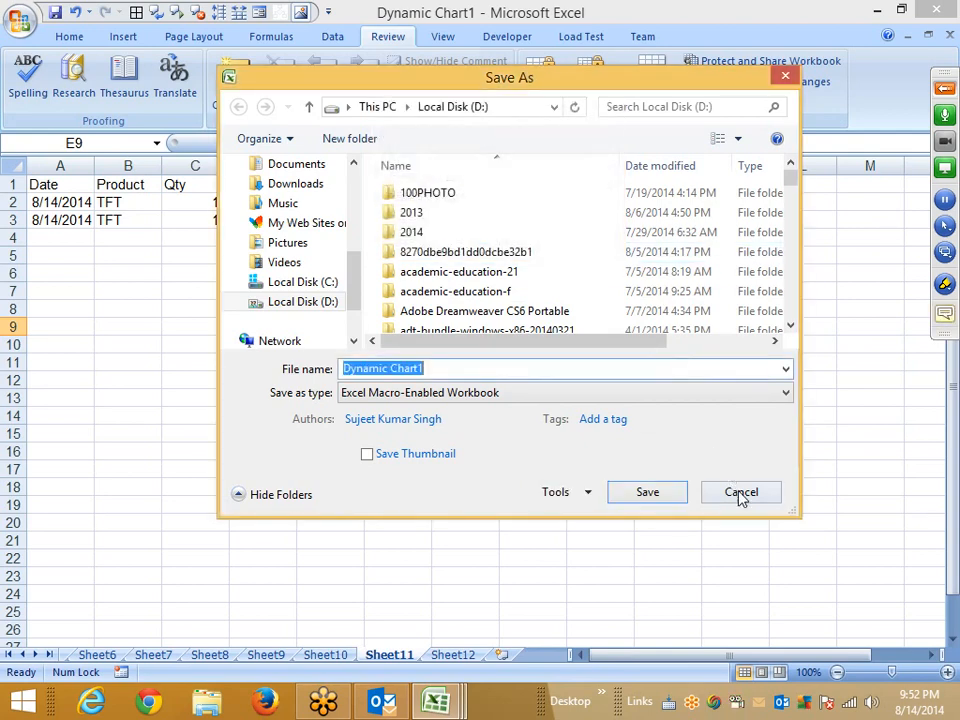
{"action": "left_click", "coordinate": [740, 492]}
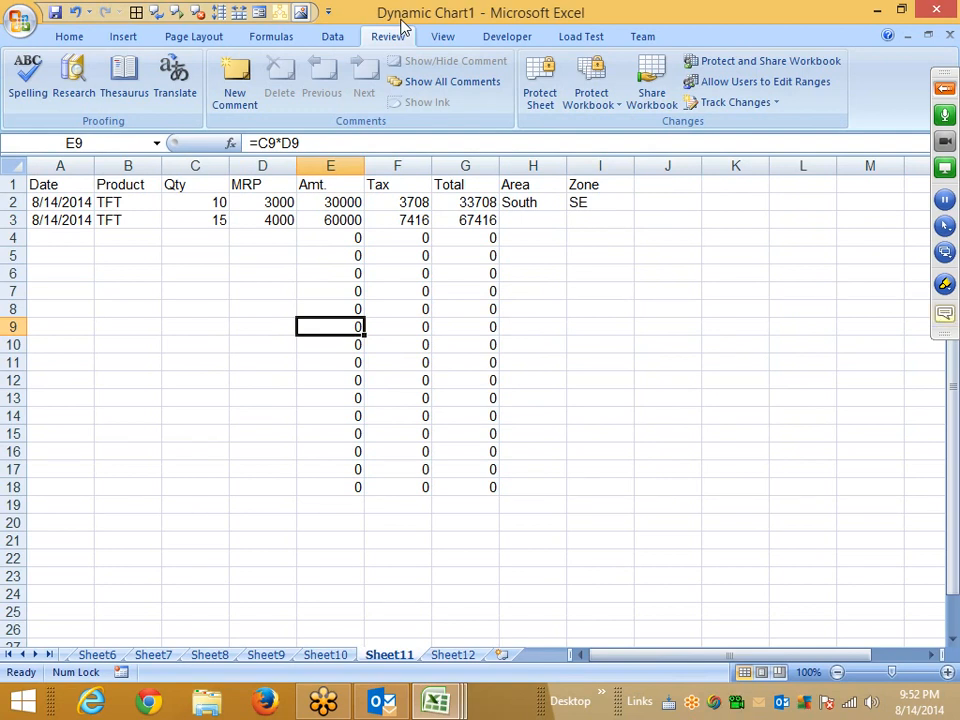
Open the Encrypt Document password dialog for the workbook and cancel it.
{"action": "left_click", "coordinate": [17, 24]}
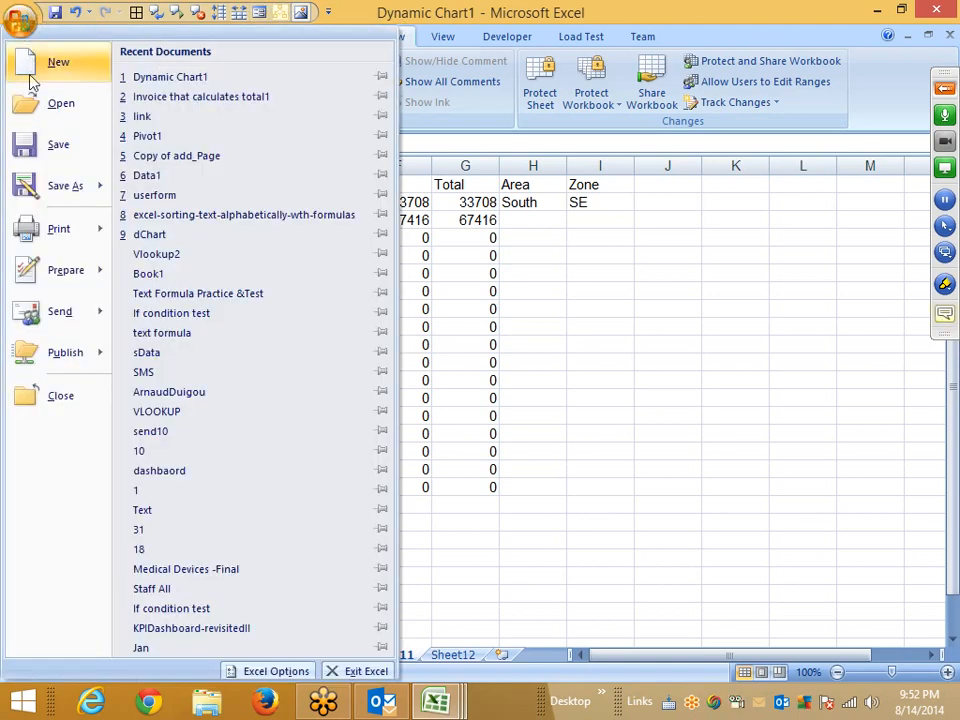
{"action": "mouse_move", "coordinate": [62, 274]}
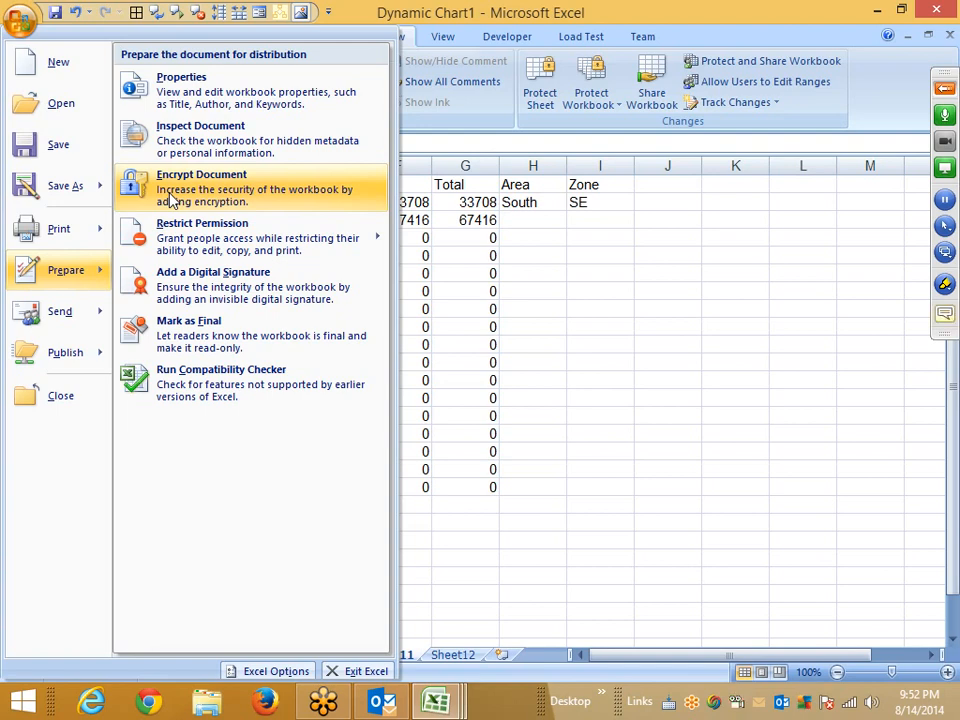
{"action": "left_click", "coordinate": [172, 199]}
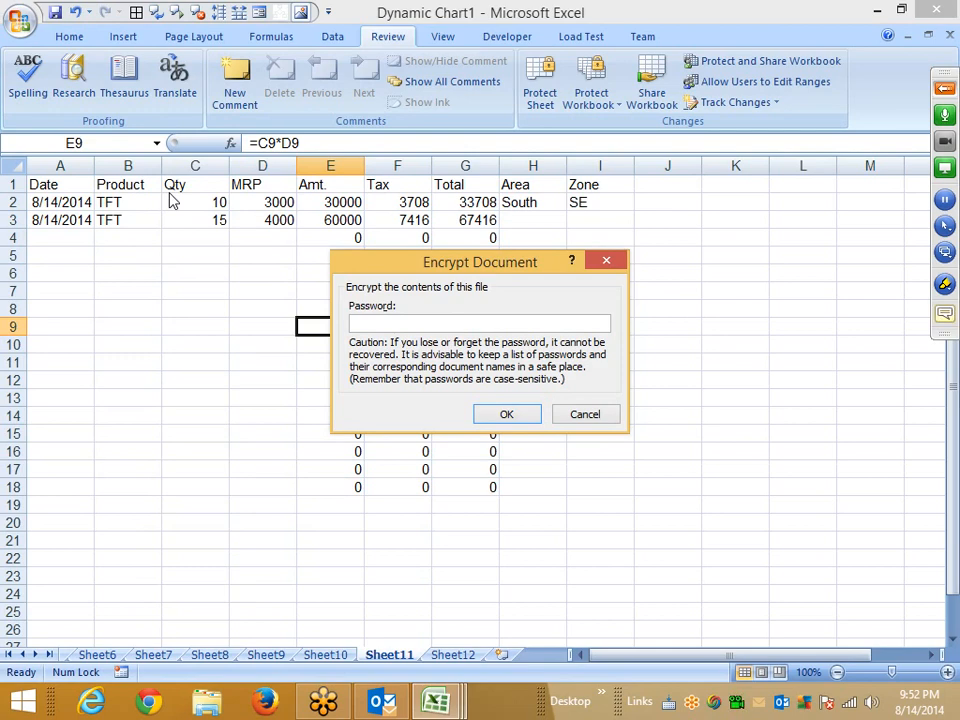
{"action": "left_click", "coordinate": [581, 420]}
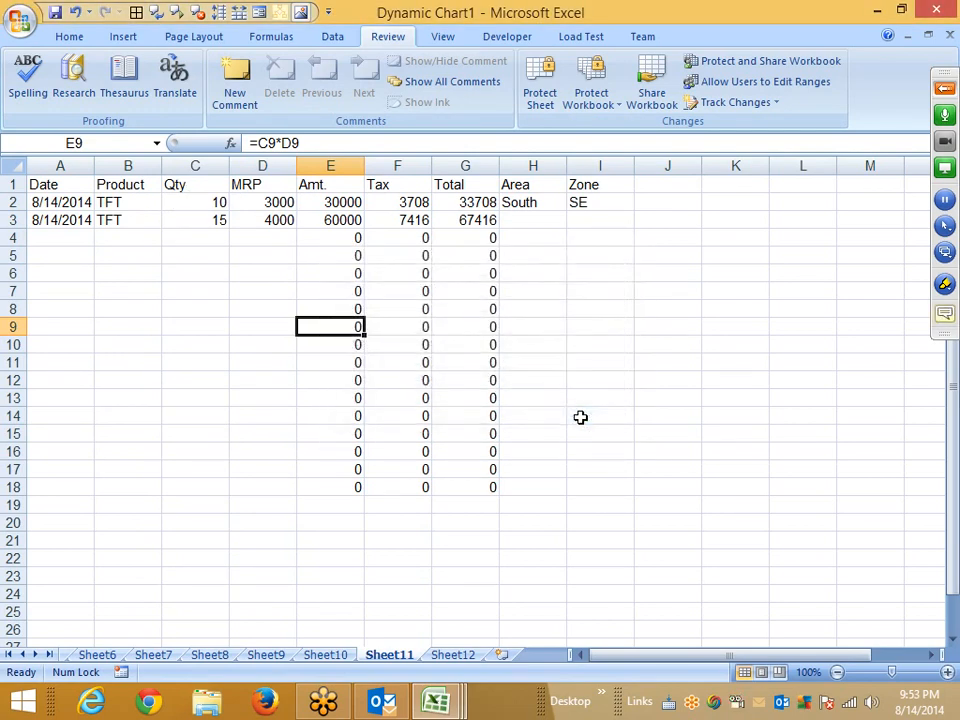
{"action": "type", "text": "201"}
{"action": "key", "text": "Escape"}
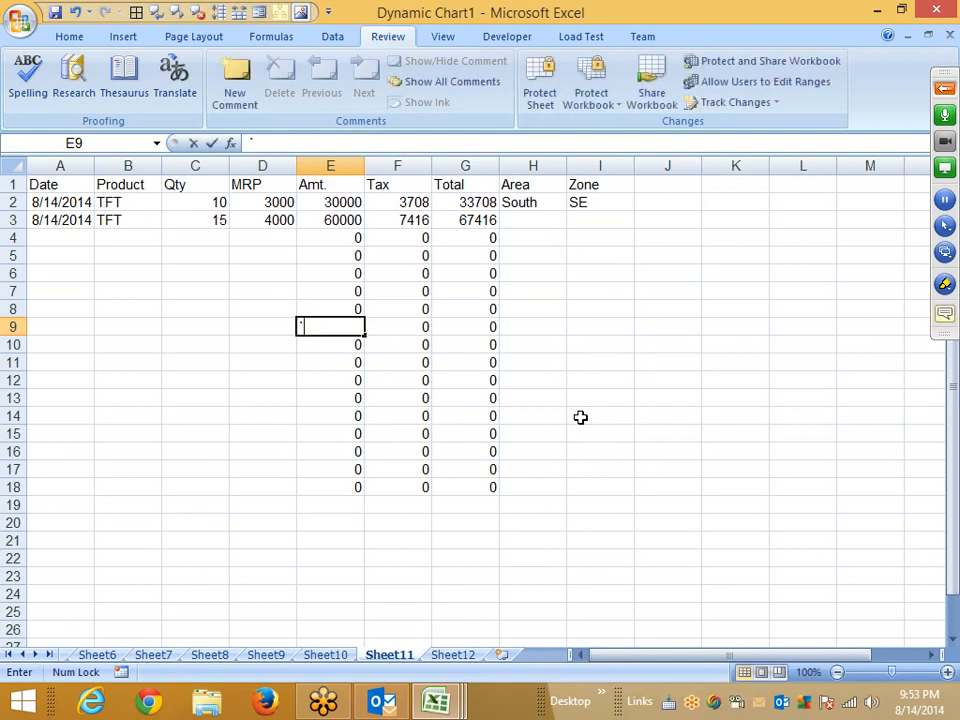
{"action": "type", "text": "'"}
{"action": "key", "text": "Escape"}
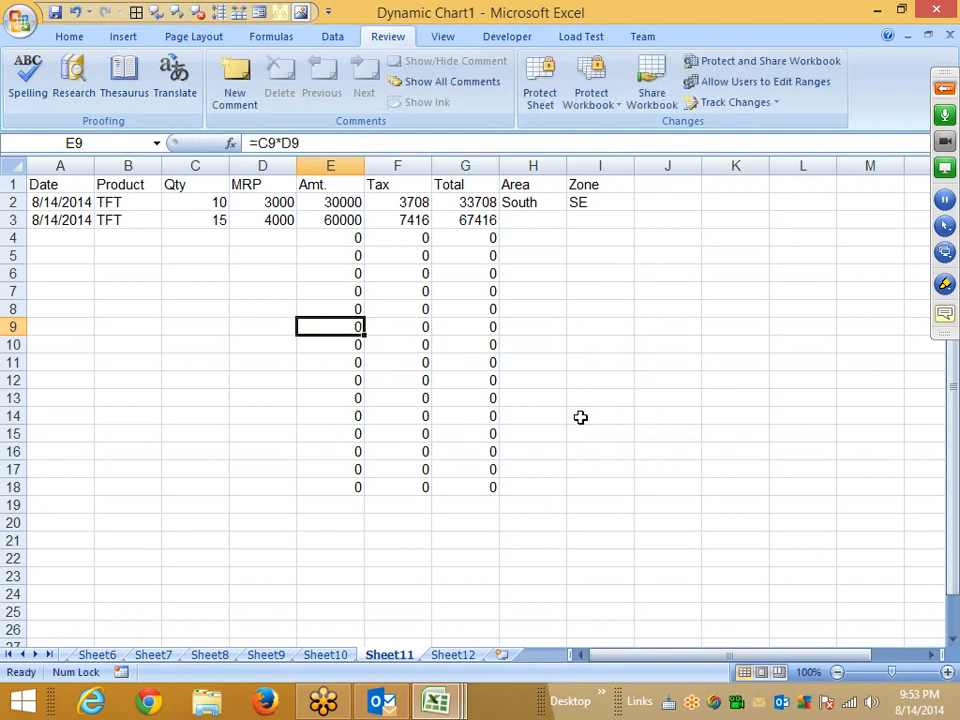
Switch to Excel 2013 from the Start screen and create a blank workbook.
{"action": "key", "text": "super"}
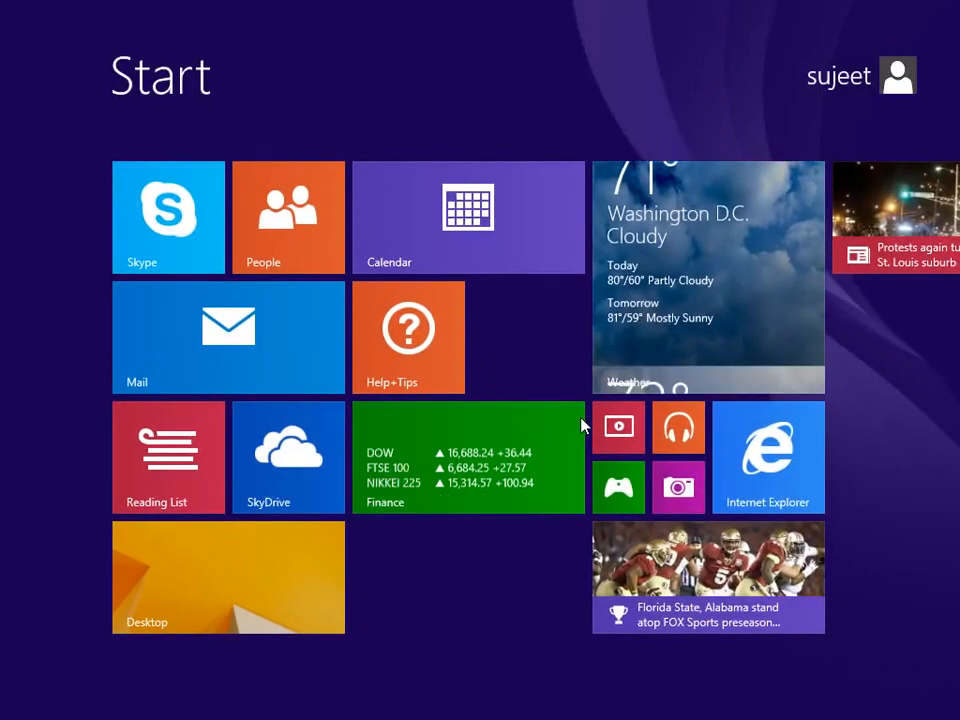
{"action": "type", "text": "2013"}
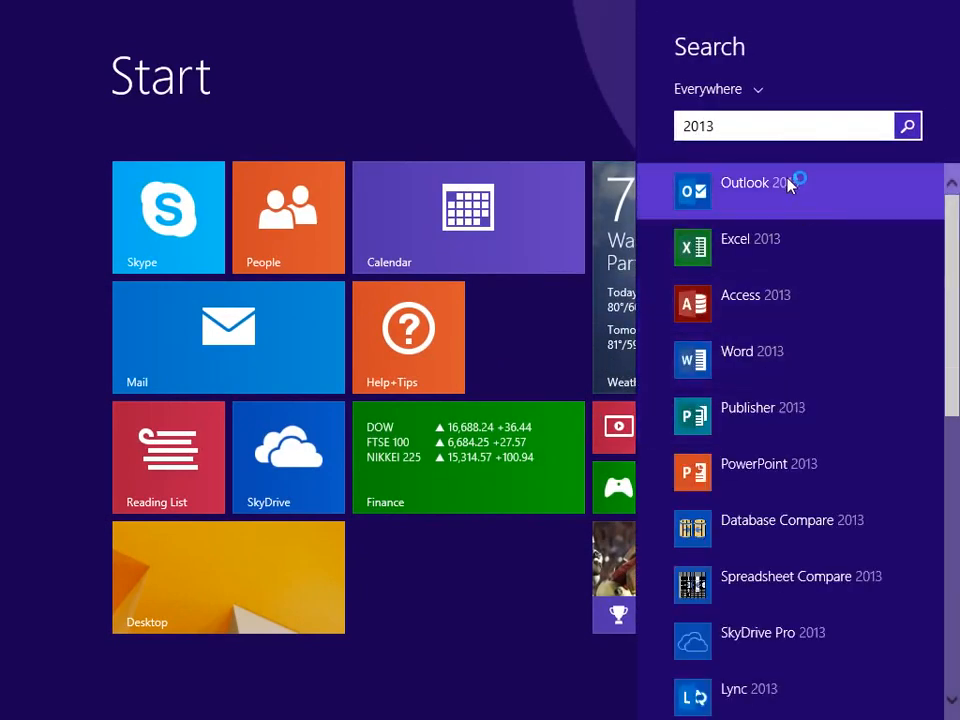
{"action": "left_click", "coordinate": [772, 243]}
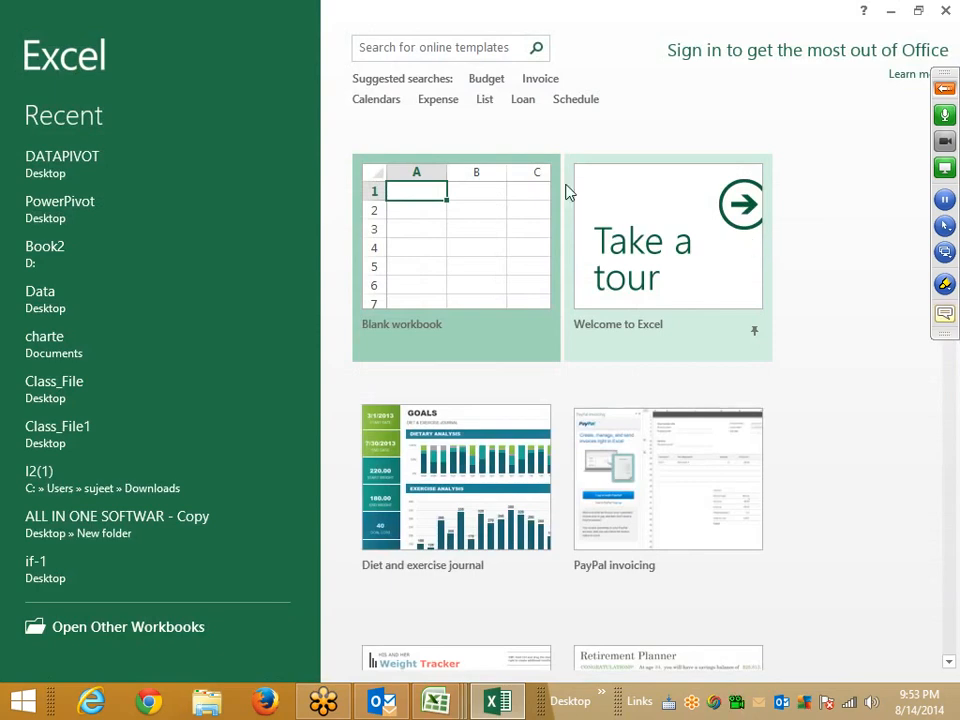
{"action": "left_click", "coordinate": [535, 195]}
Open the Encrypt with Password option under Protect Workbook in the Info view, cancel it, and close Excel 2013.
{"action": "left_click", "coordinate": [24, 35]}
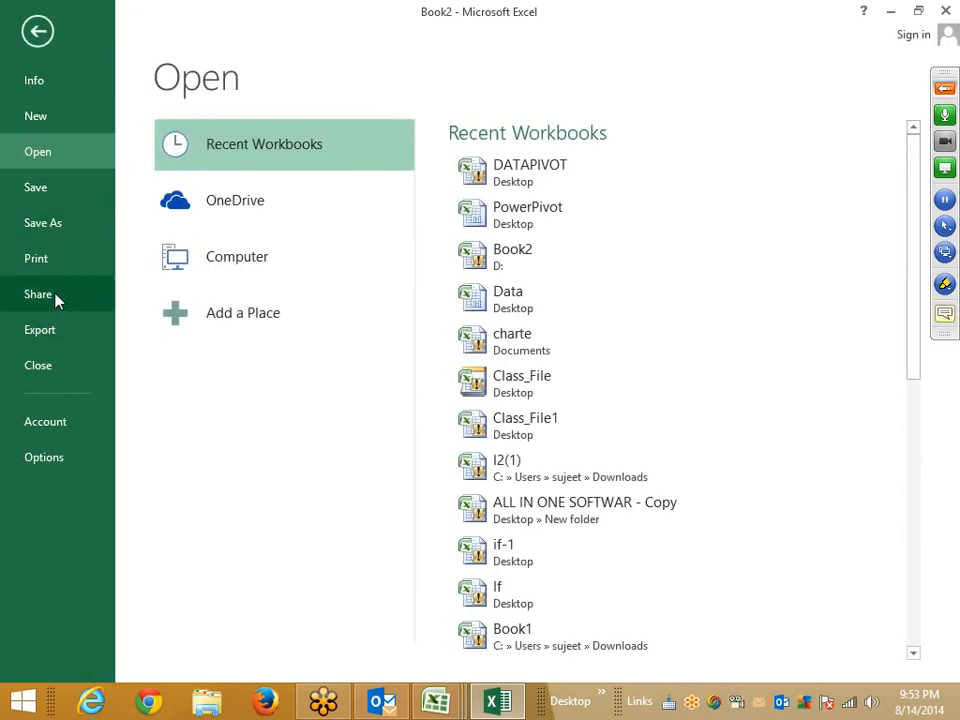
{"action": "left_click", "coordinate": [37, 88]}
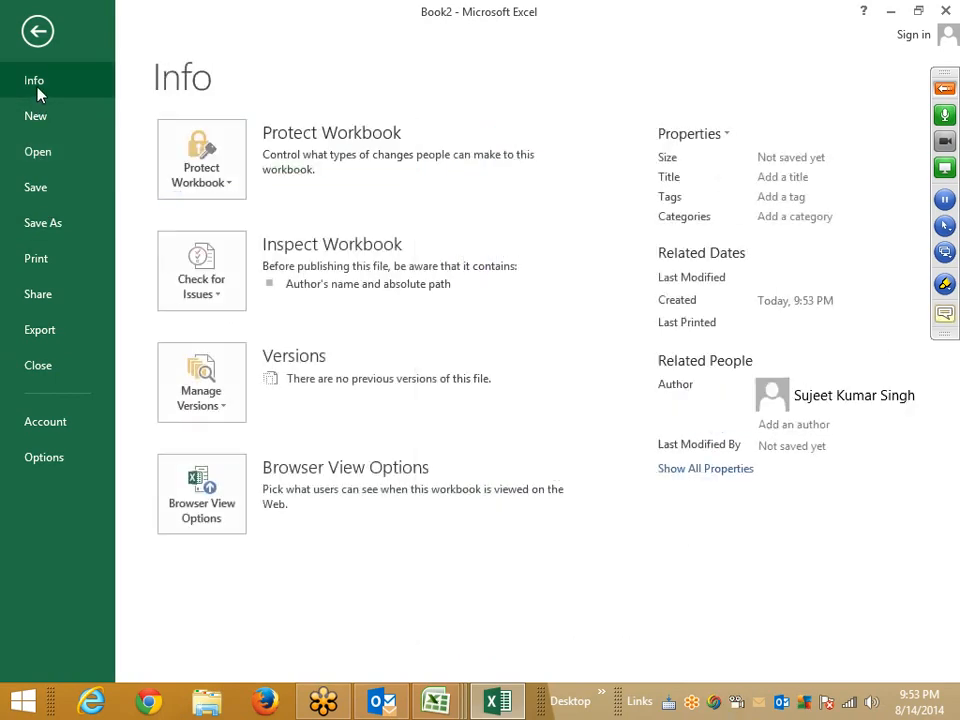
{"action": "left_click", "coordinate": [230, 190]}
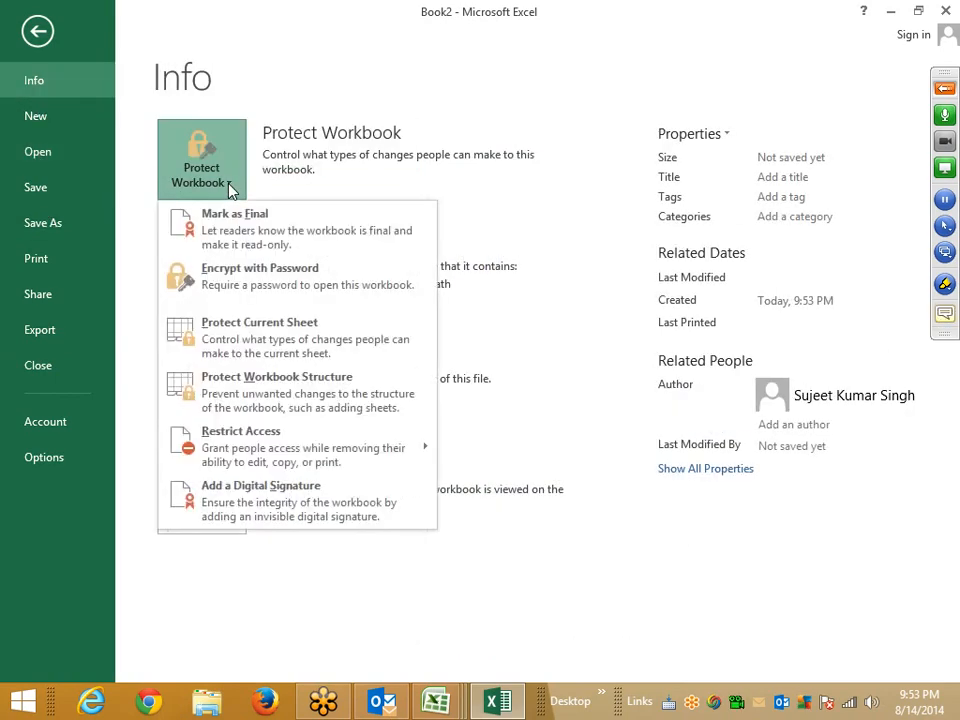
{"action": "left_click", "coordinate": [257, 290]}
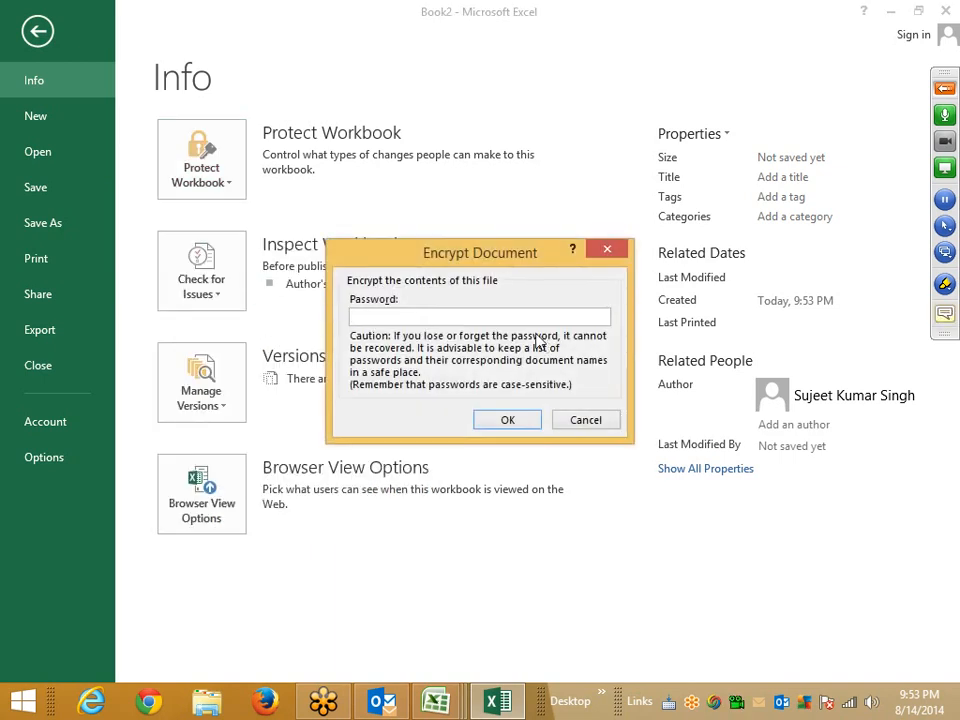
{"action": "left_click", "coordinate": [602, 420]}
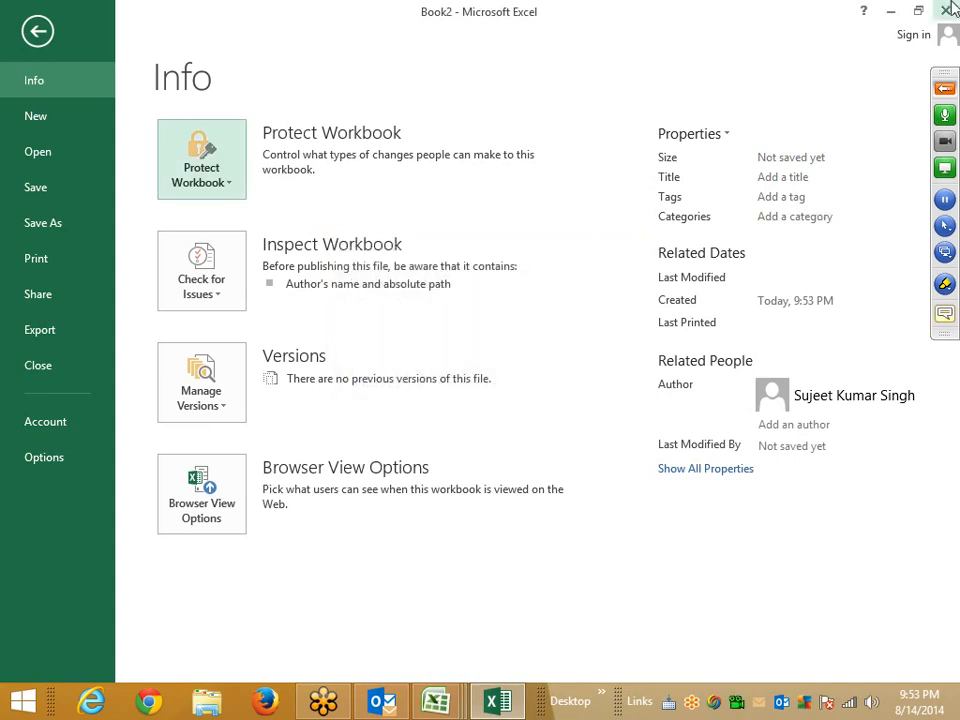
{"action": "left_click", "coordinate": [948, 8]}
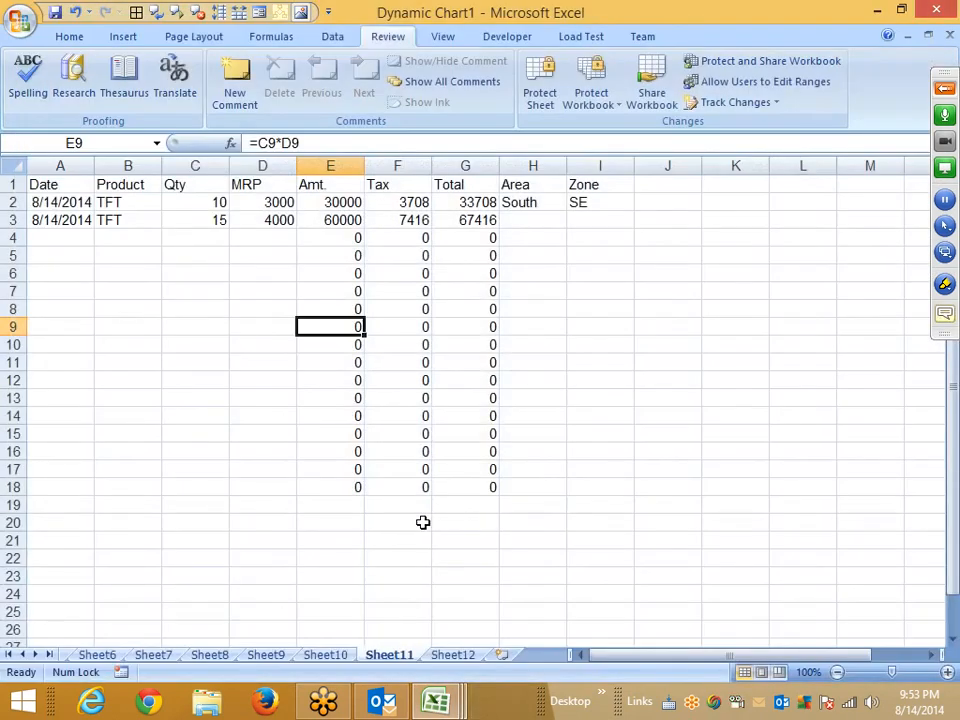
Try marking the workbook as final twice, dismissing the confirmation each time.
{"action": "left_click", "coordinate": [20, 20]}
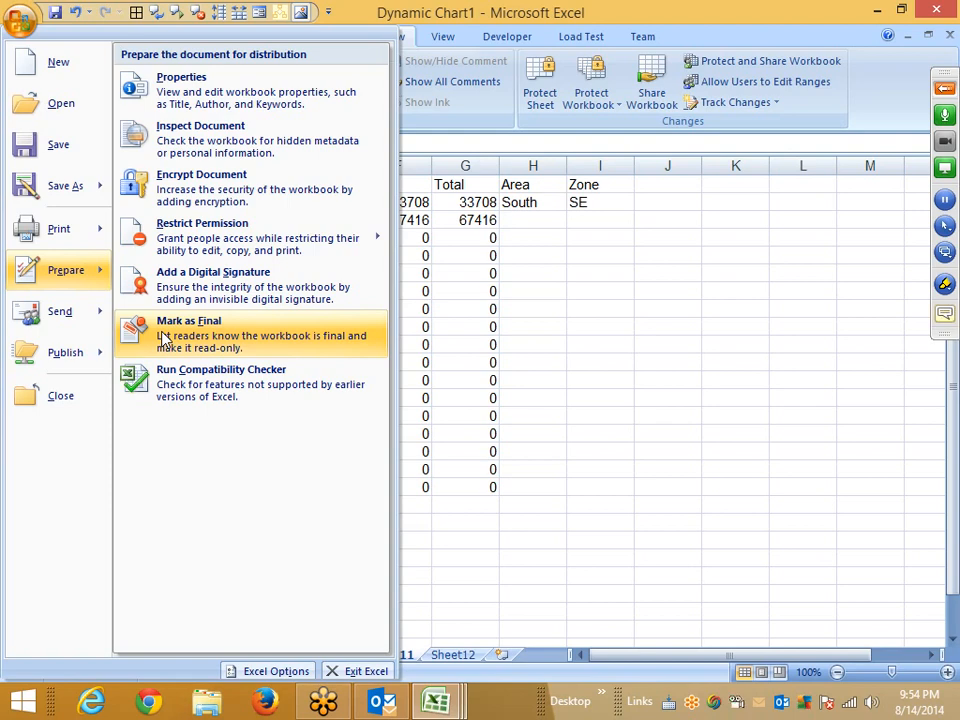
{"action": "left_click", "coordinate": [166, 341]}
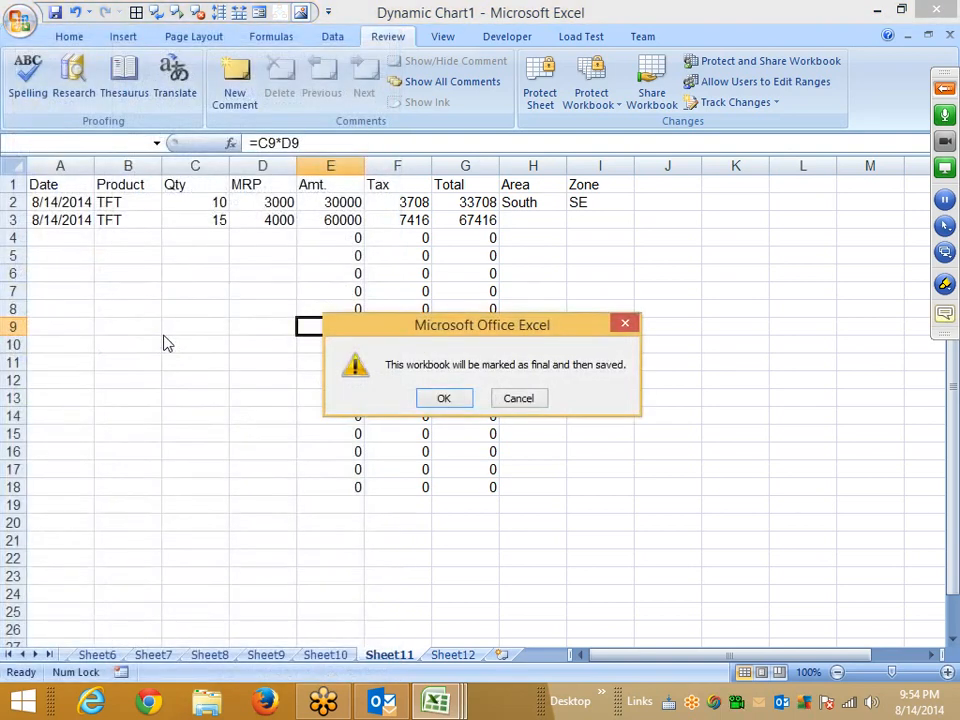
{"action": "key", "text": "Return"}
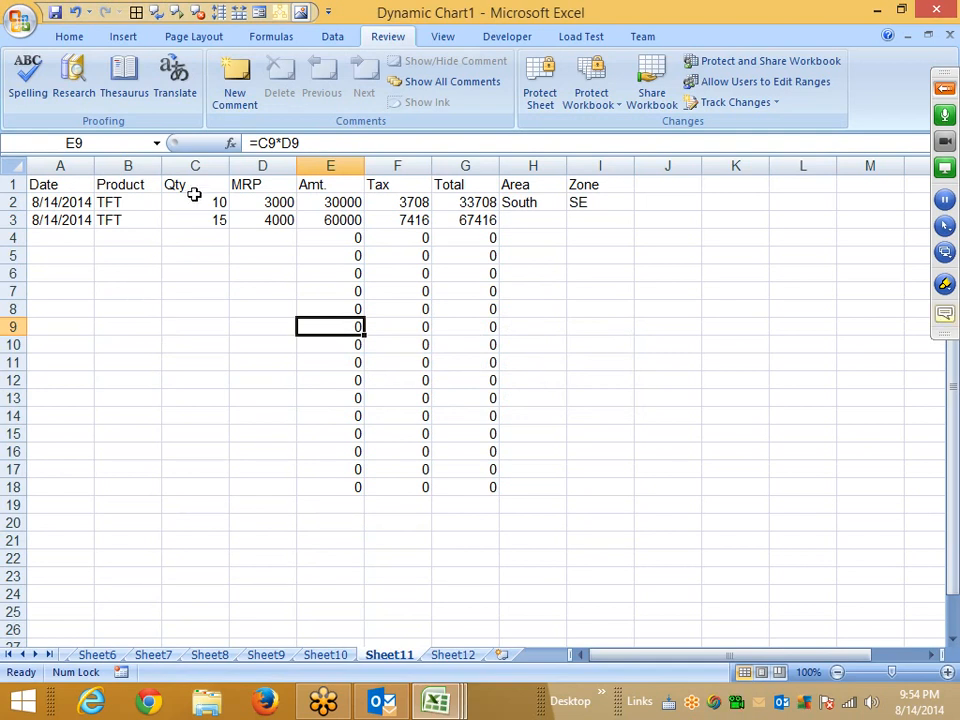
{"action": "left_click", "coordinate": [22, 18]}
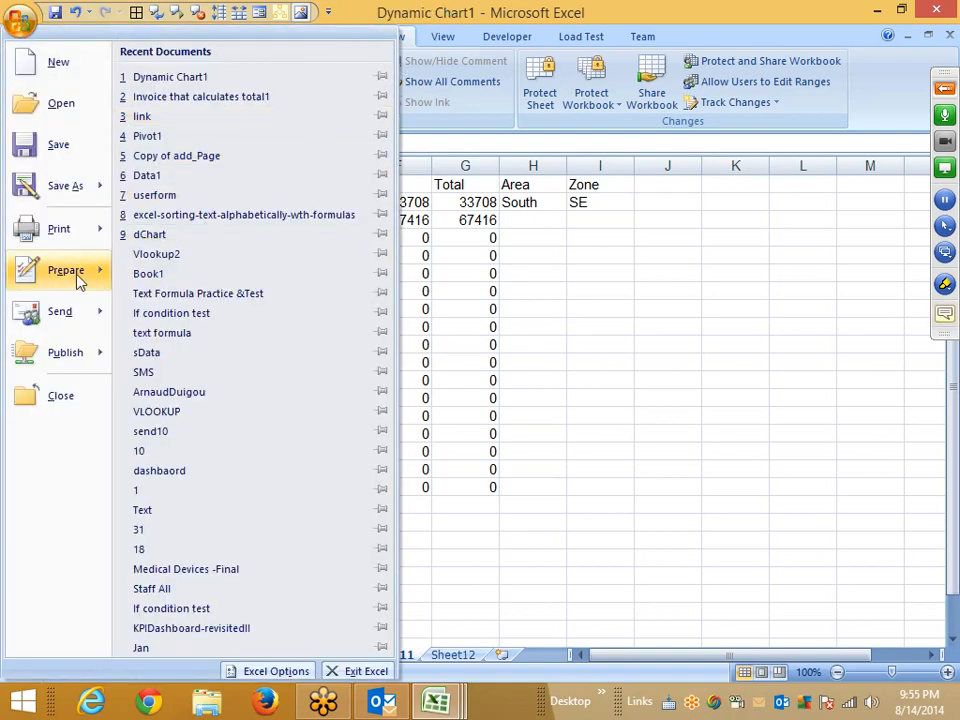
{"action": "mouse_move", "coordinate": [66, 276]}
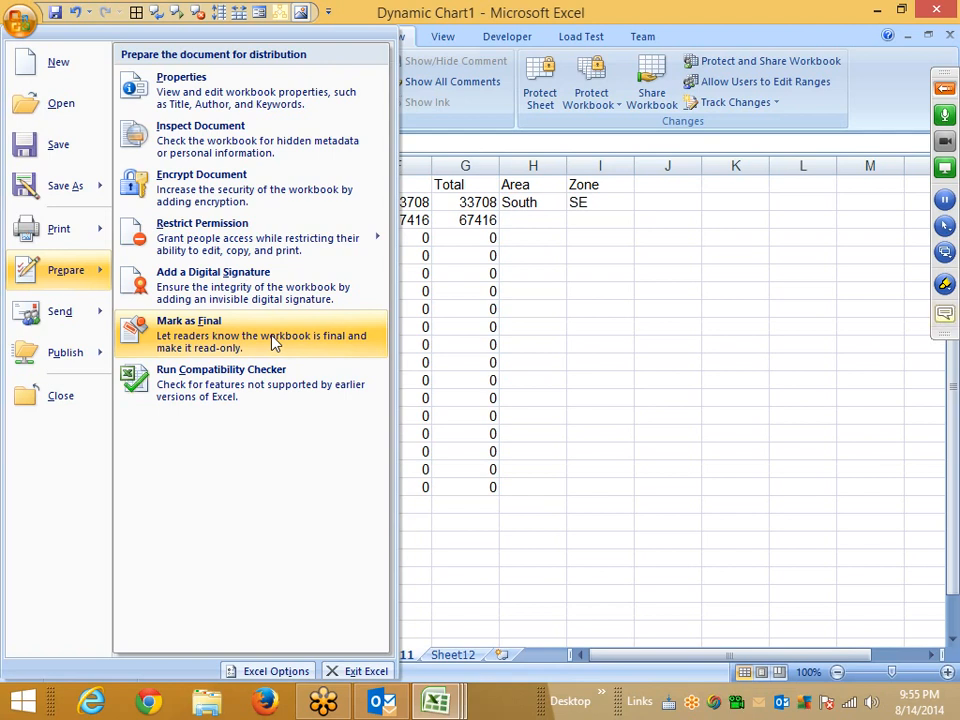
{"action": "left_click", "coordinate": [210, 333]}
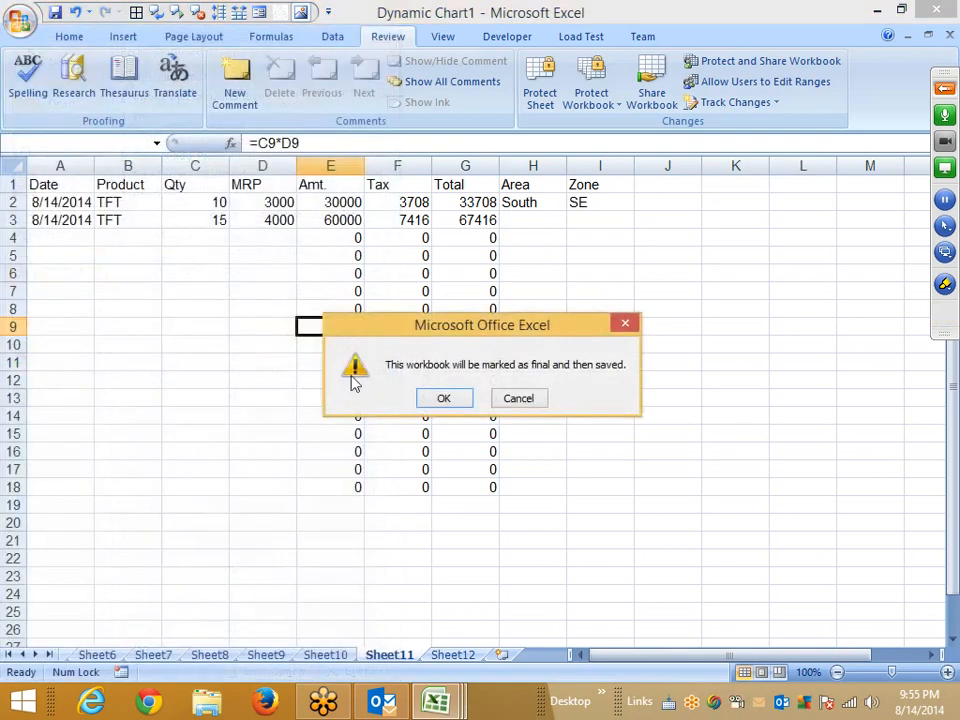
{"action": "left_click", "coordinate": [617, 330]}
Switch to Sheet7.
{"action": "left_click", "coordinate": [416, 305]}
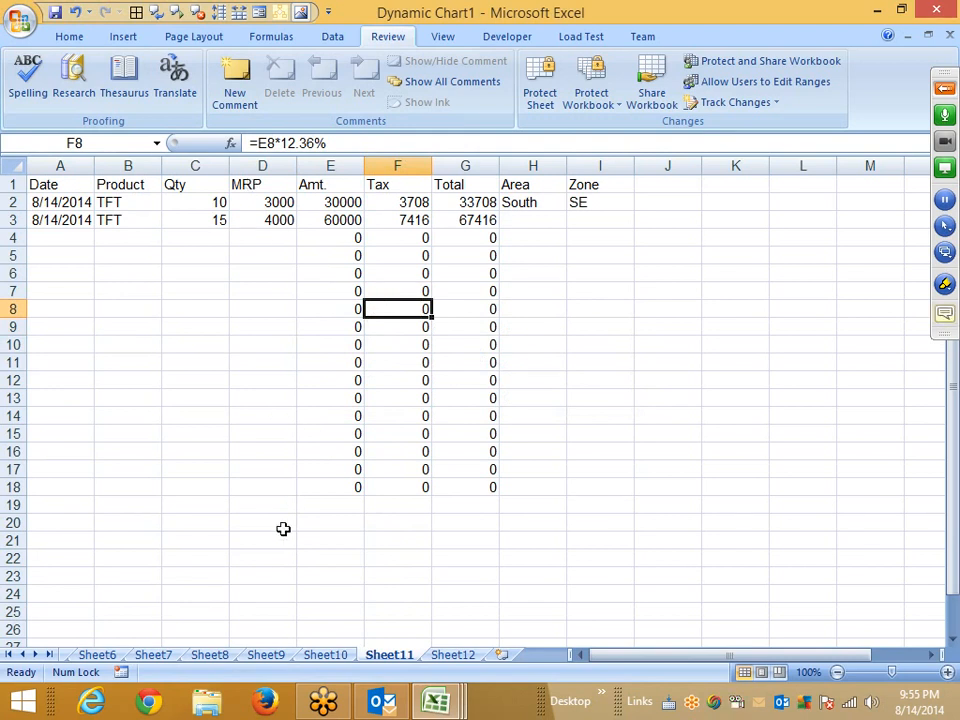
{"action": "left_click", "coordinate": [153, 655]}
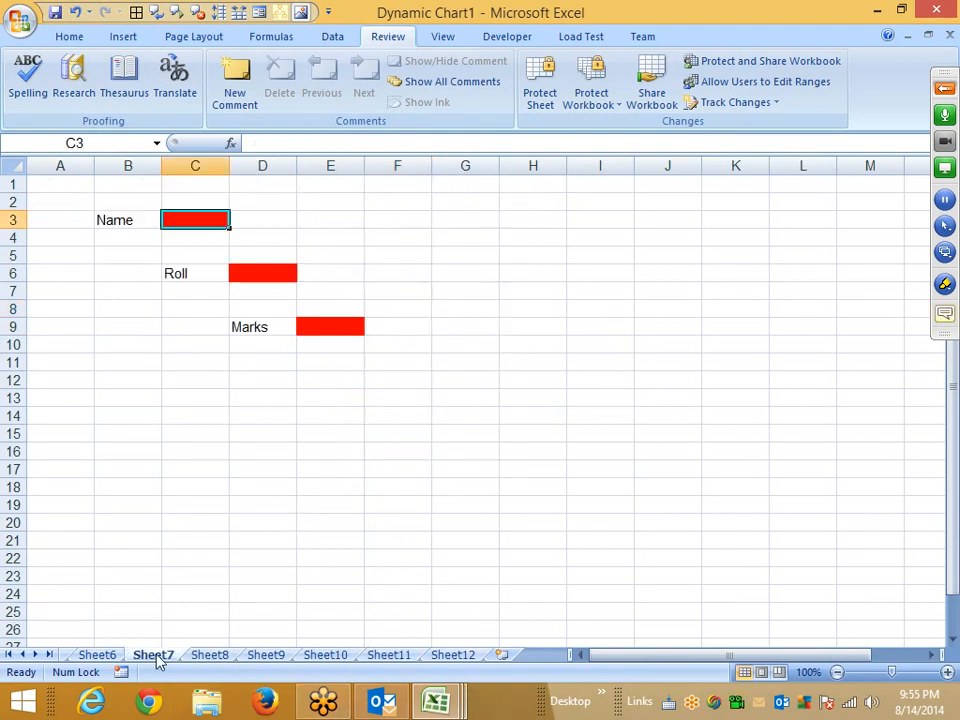
Close the Dynamic Chart1 and Invoice that calculates total1 workbooks without saving changes.
{"action": "left_click", "coordinate": [112, 655]}
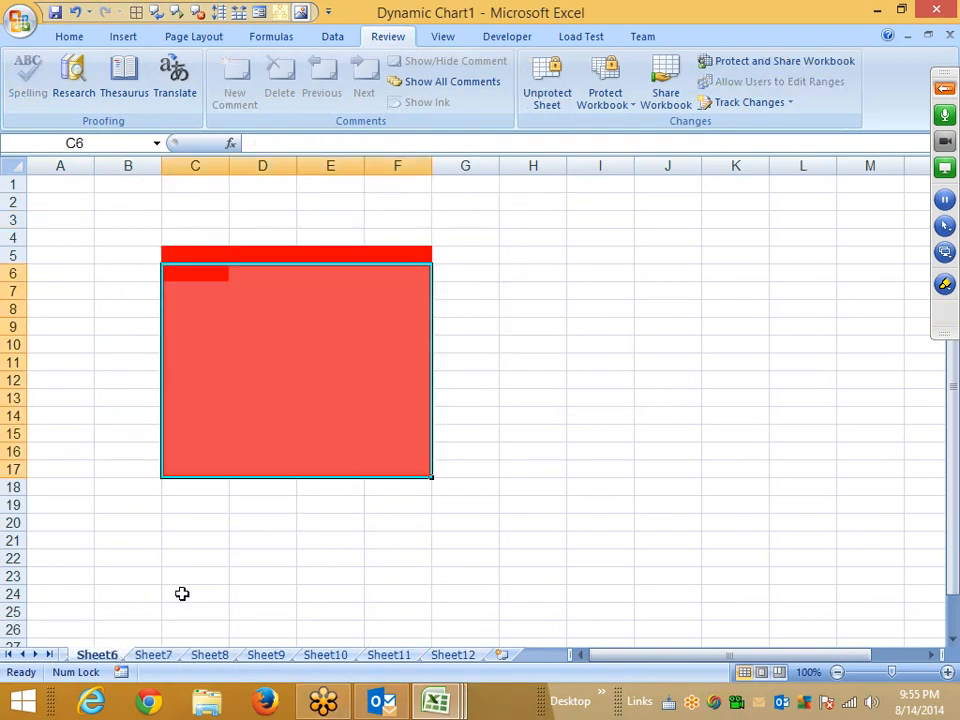
{"action": "left_click", "coordinate": [952, 36]}
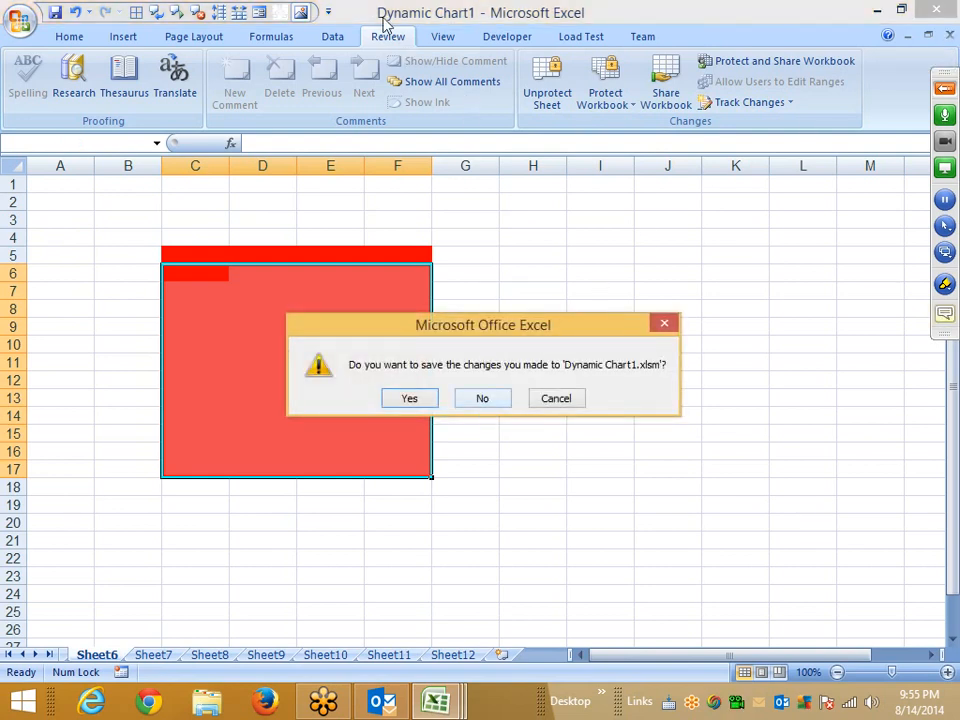
{"action": "left_click", "coordinate": [491, 398]}
{"action": "left_click", "coordinate": [949, 37]}
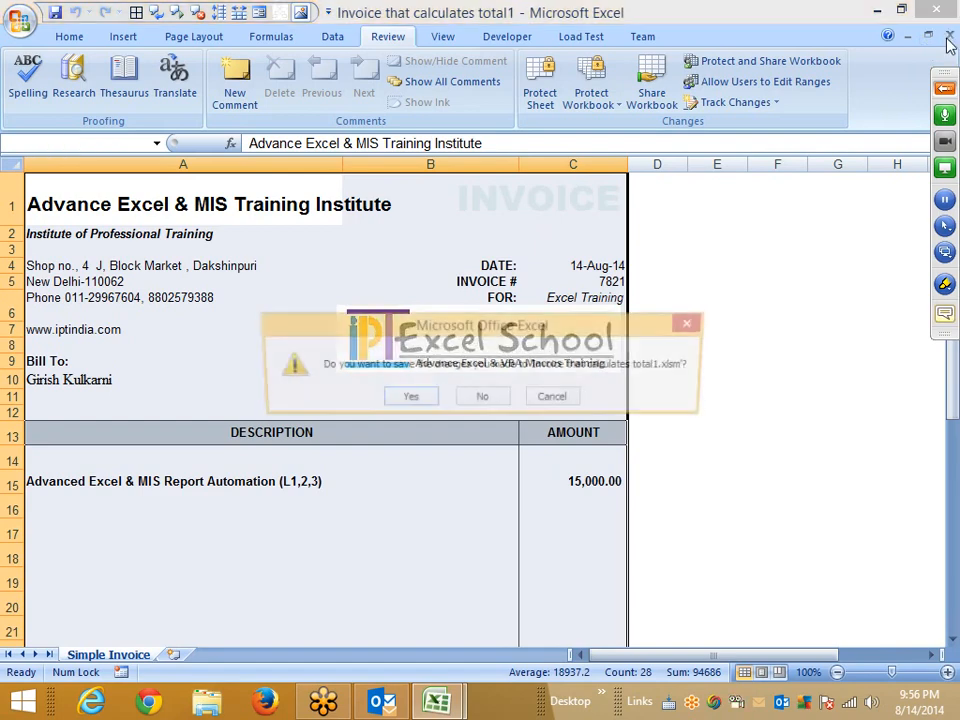
{"action": "left_click", "coordinate": [482, 396]}
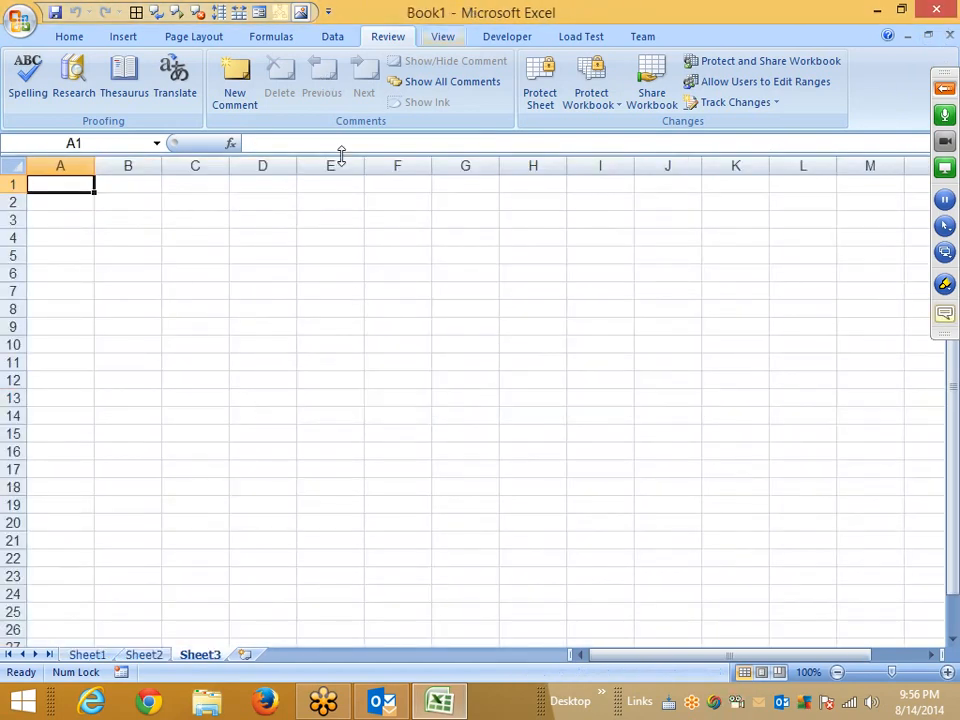
Mark the blank Book1 workbook as final, saving it under the file name 1141.
{"action": "left_click", "coordinate": [18, 20]}
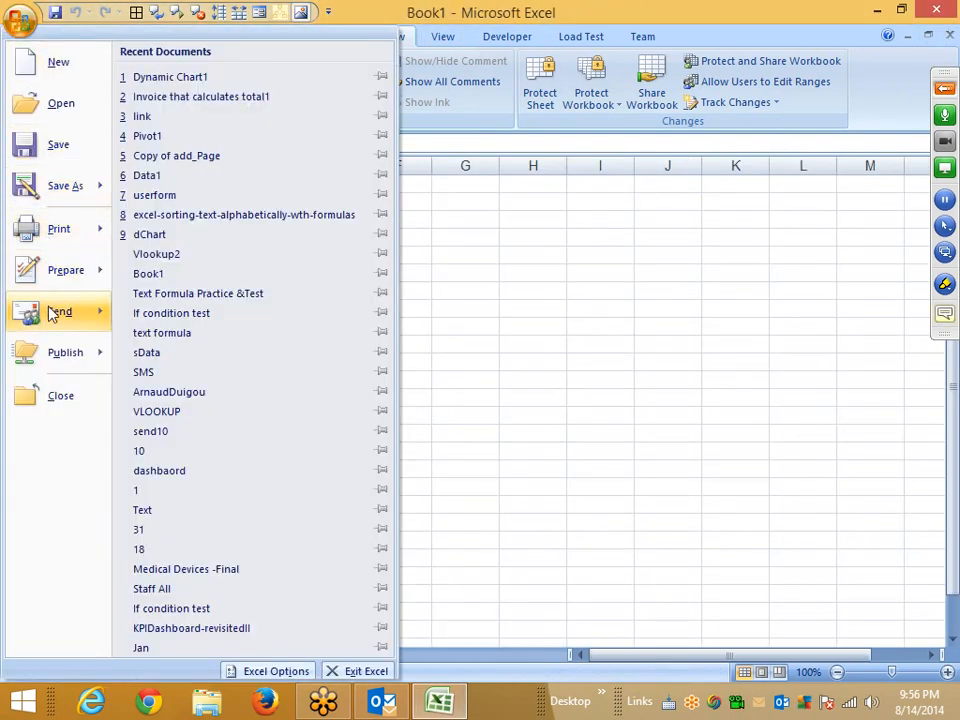
{"action": "mouse_move", "coordinate": [55, 278]}
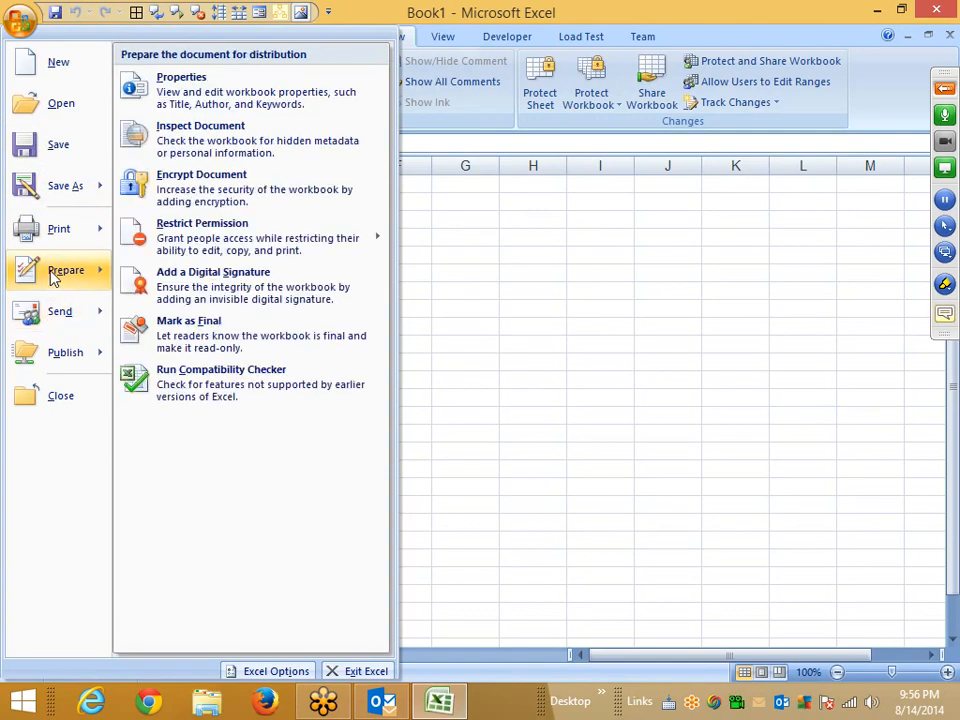
{"action": "left_click", "coordinate": [165, 330]}
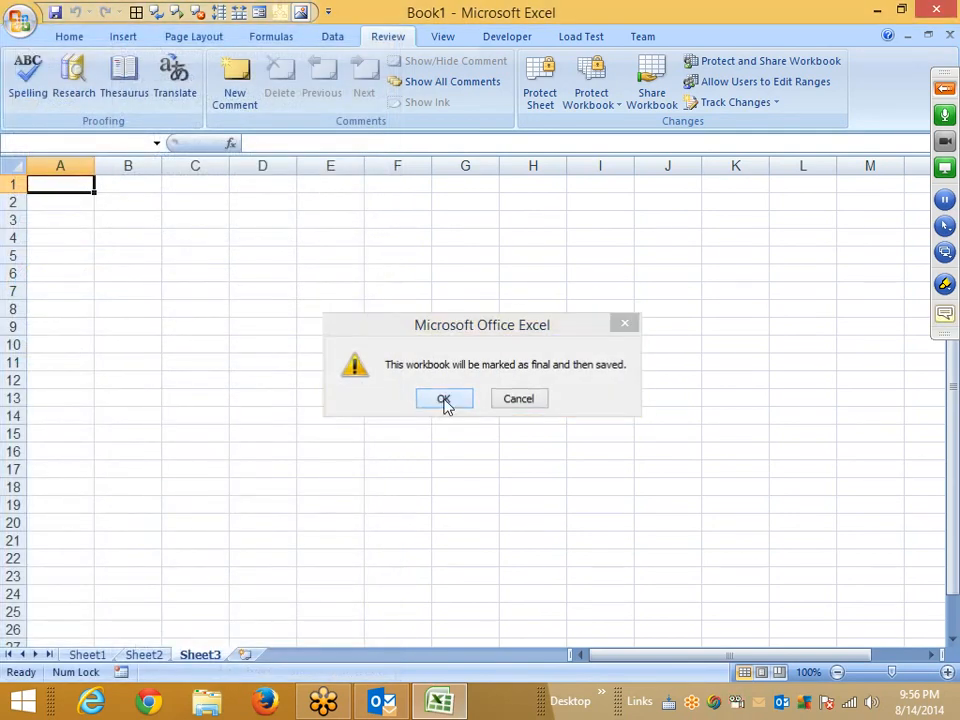
{"action": "left_click", "coordinate": [443, 399]}
{"action": "type", "text": "114"}
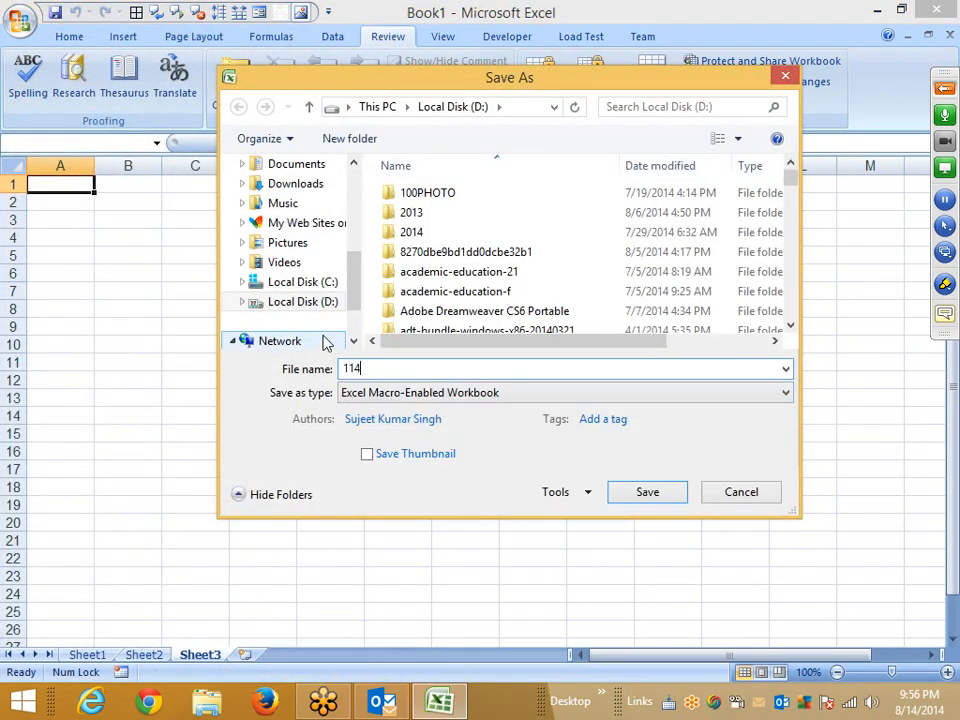
{"action": "type", "text": "1"}
{"action": "left_click", "coordinate": [643, 492]}
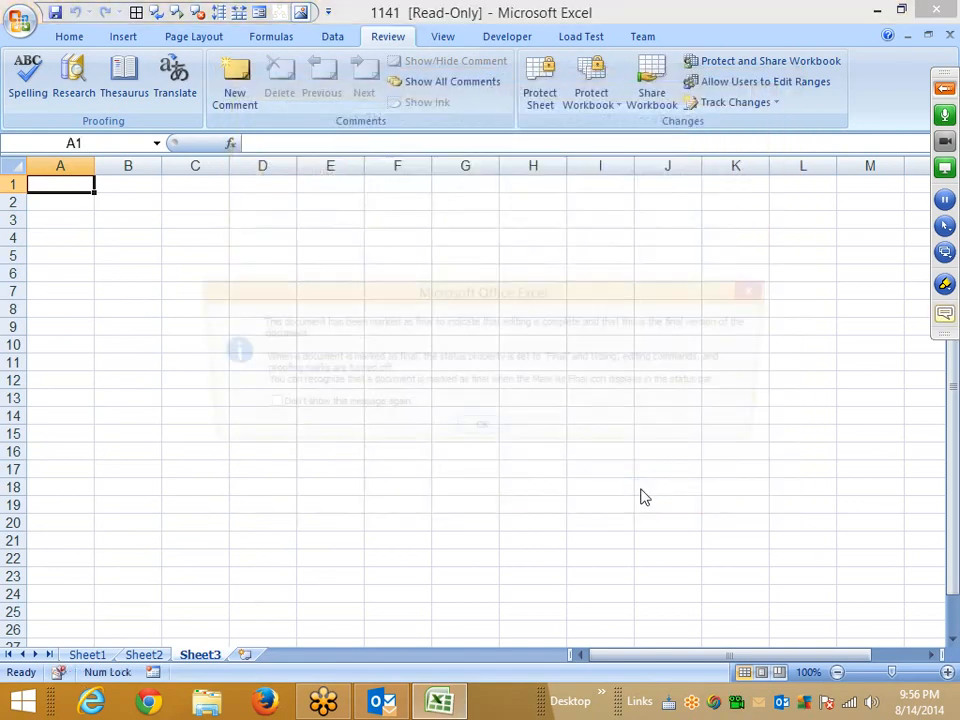
{"action": "left_click", "coordinate": [482, 433]}
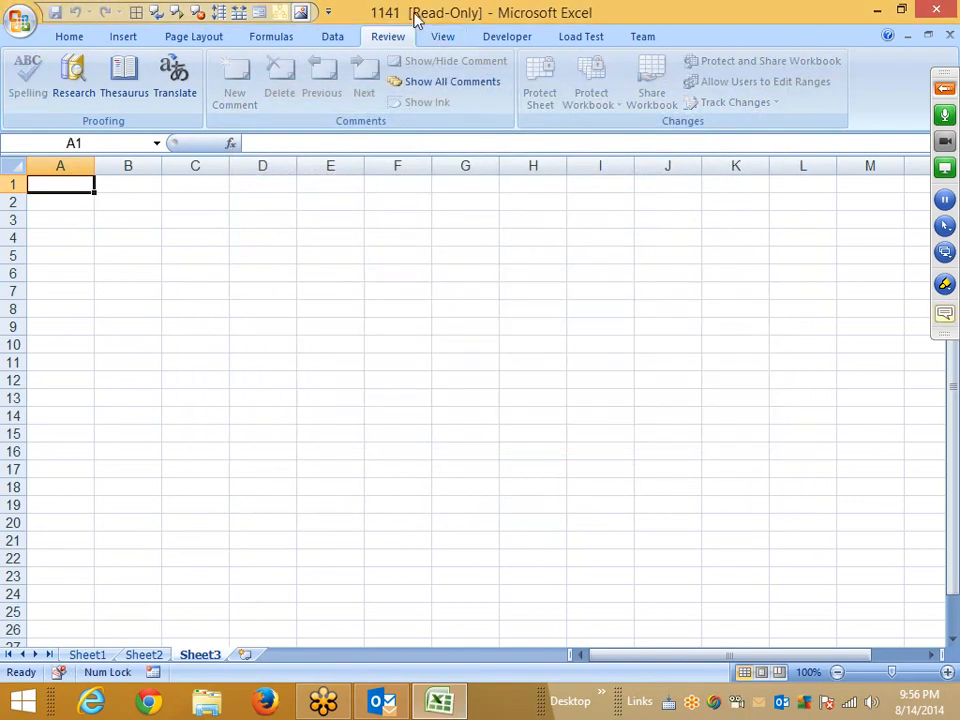
{"action": "left_click", "coordinate": [18, 18]}
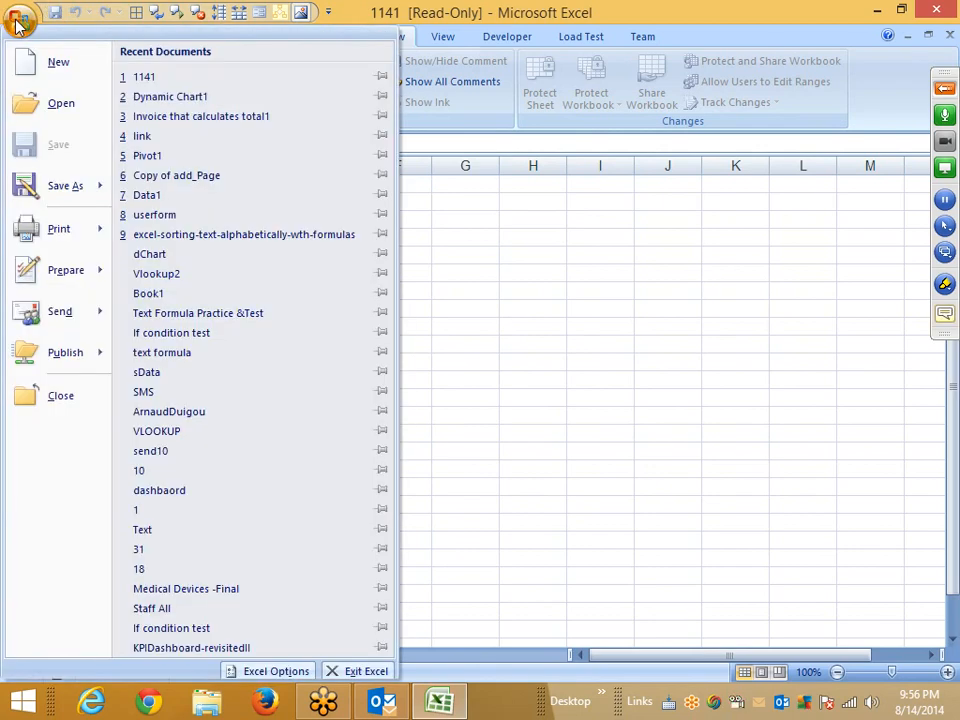
{"action": "mouse_move", "coordinate": [10, 248]}
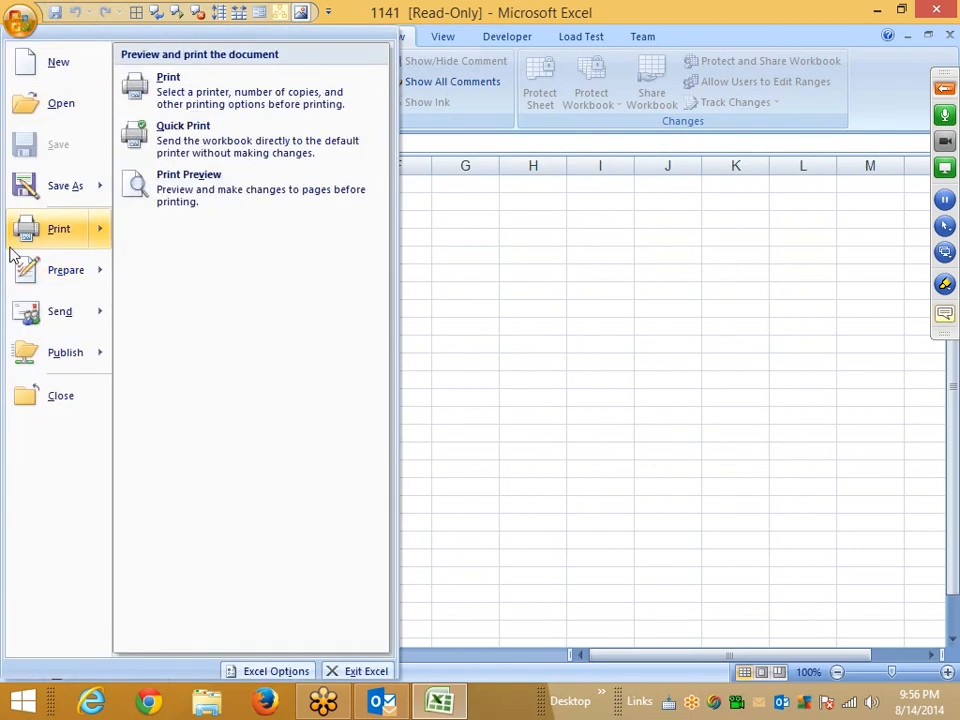
{"action": "mouse_move", "coordinate": [25, 280]}
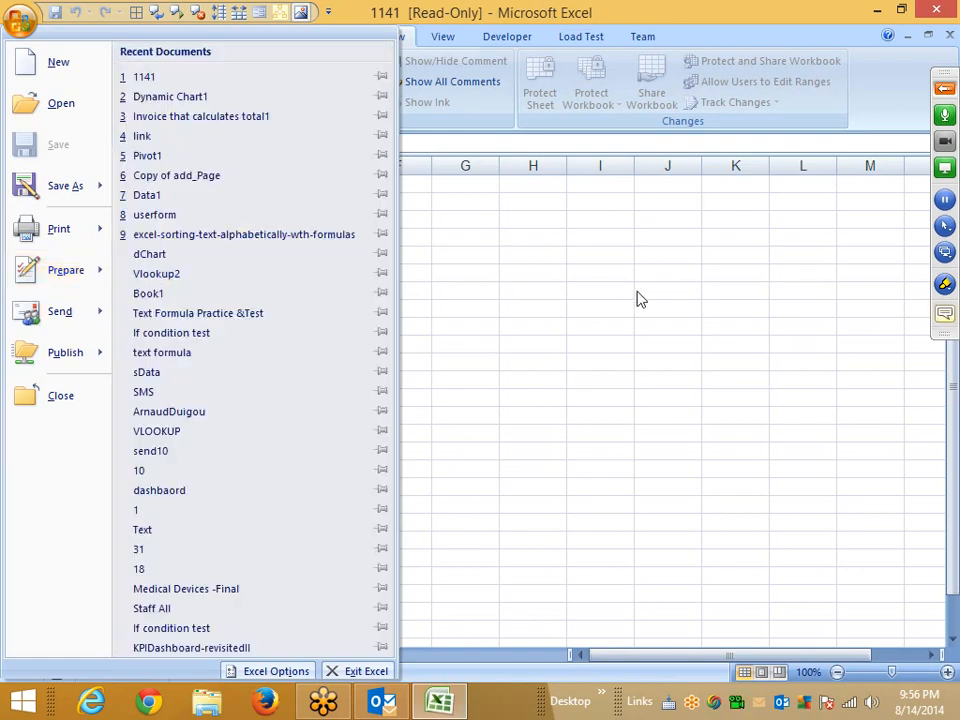
{"action": "left_click", "coordinate": [637, 291]}
{"action": "key", "text": "F8"}
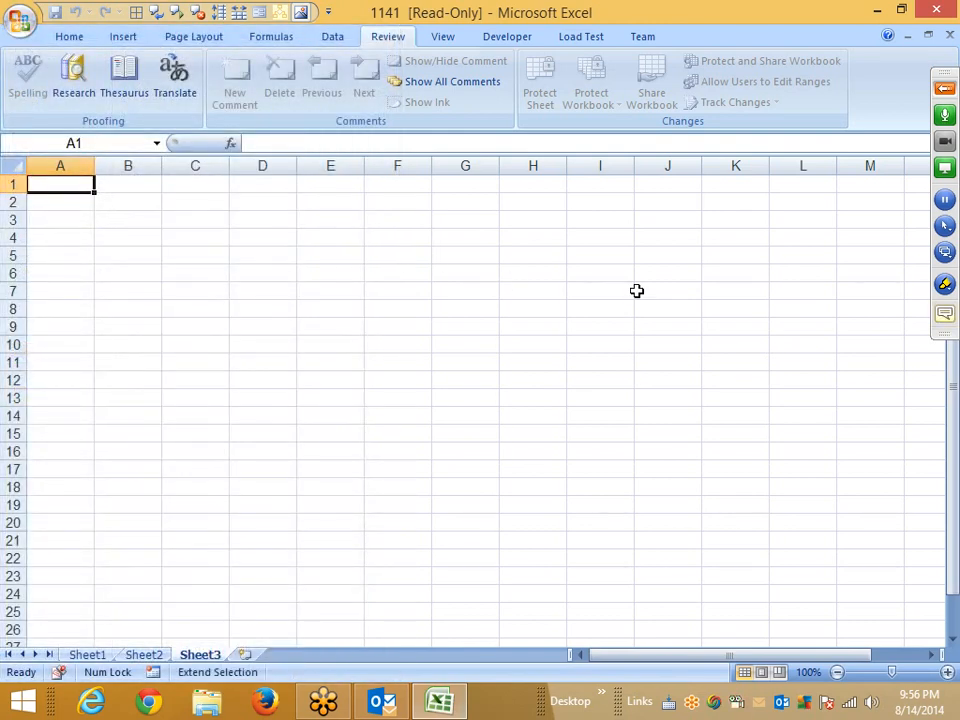